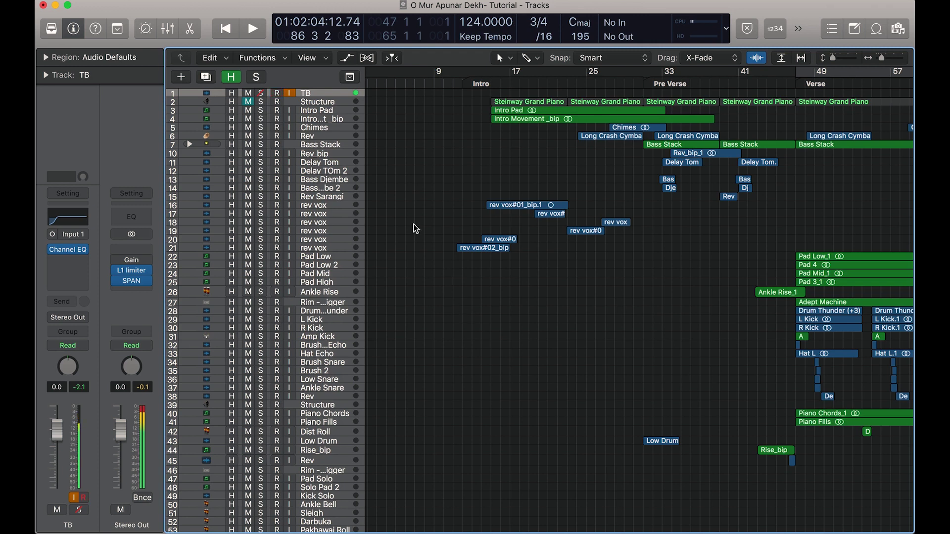
Mute the TB talkback track and start playback of the arrangement.
left_click(249, 92)
key("space")
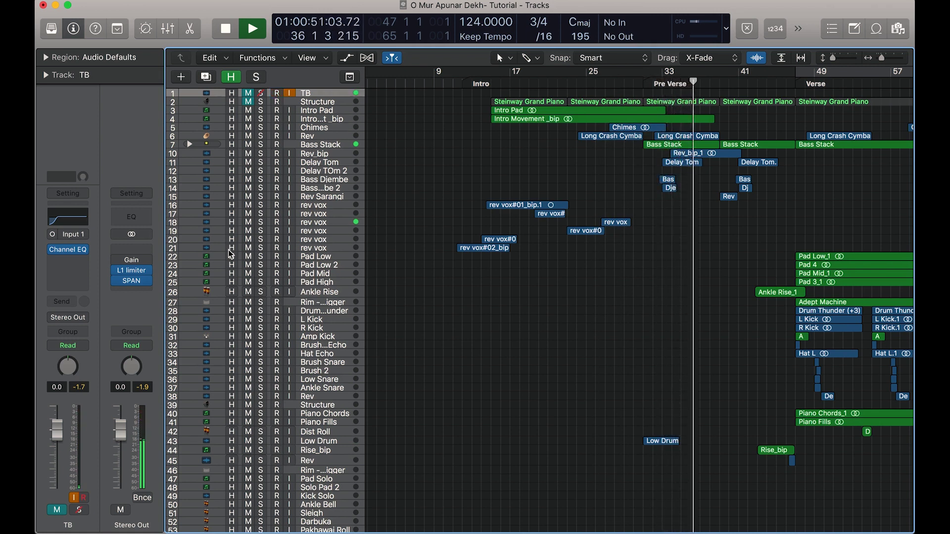
left_click(139, 388)
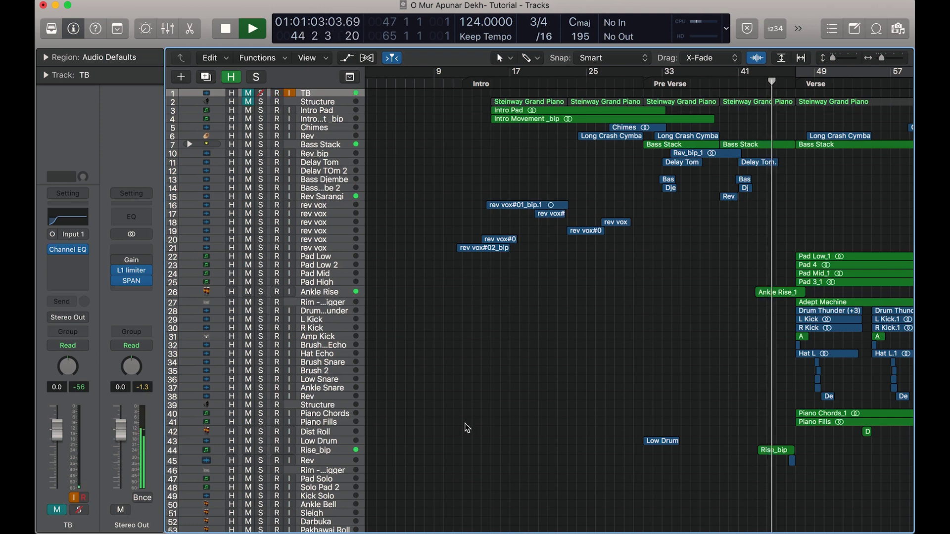
Examine the tracks from the Pre Verse through the Verse during playback, and stop just before the Solo section.
scroll(466, 427, "right", 5)
scroll(467, 426, "right", 3)
scroll(466, 427, "down", 5)
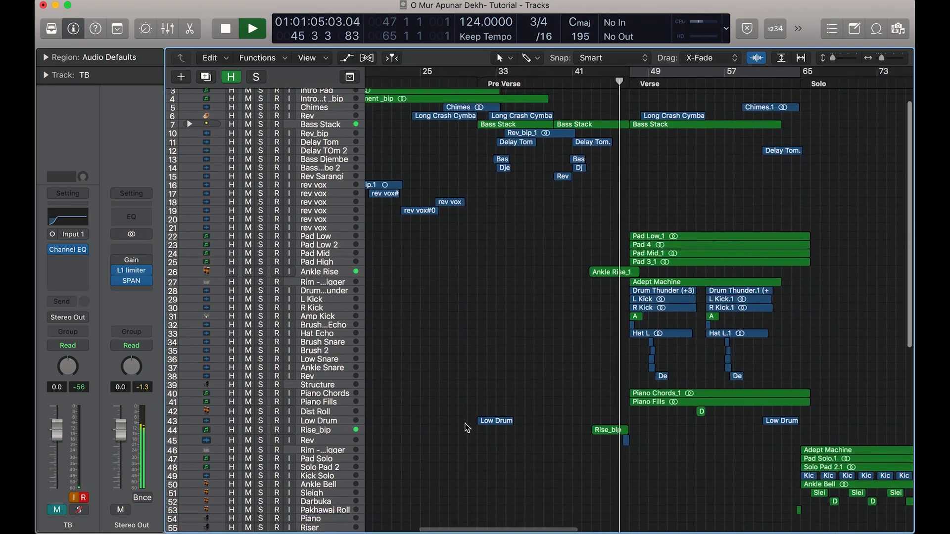
scroll(466, 426, "up", 1)
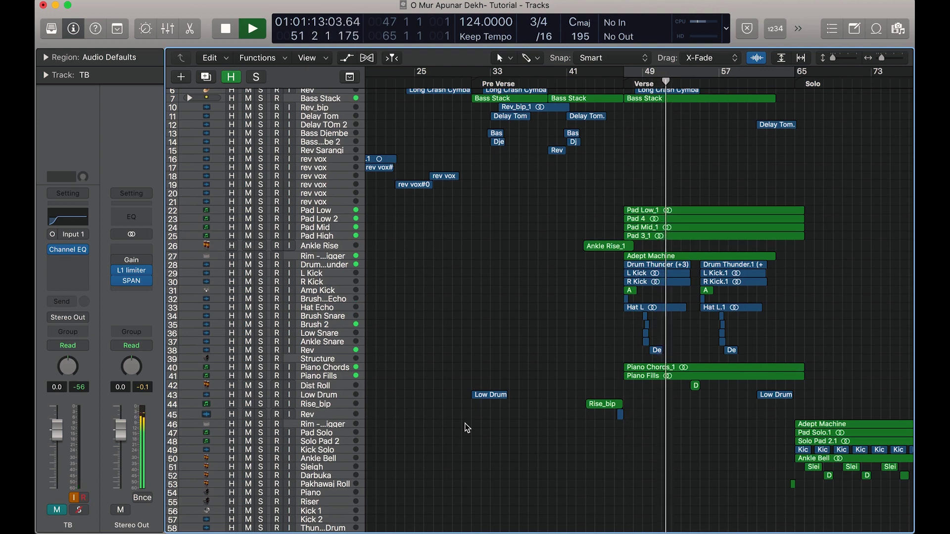
scroll(467, 427, "right", 5)
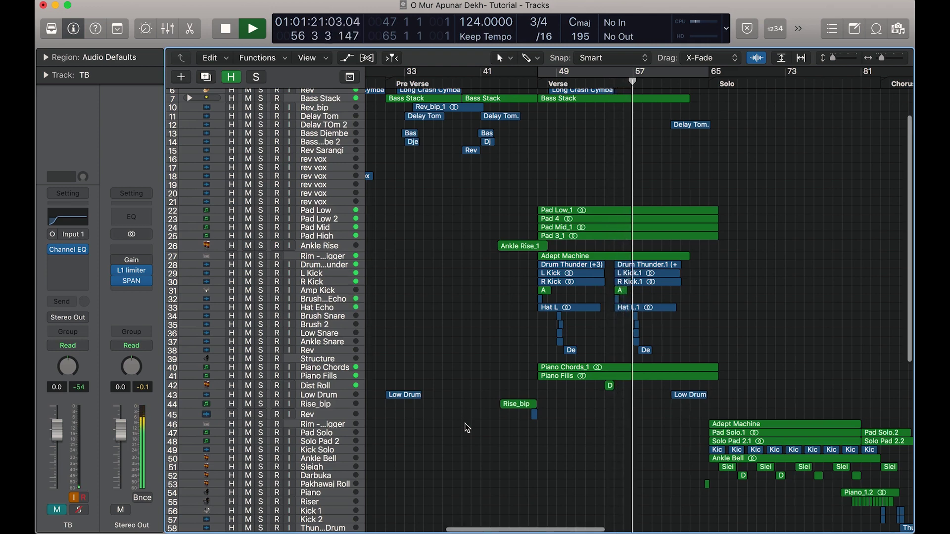
scroll(467, 427, "right", 3)
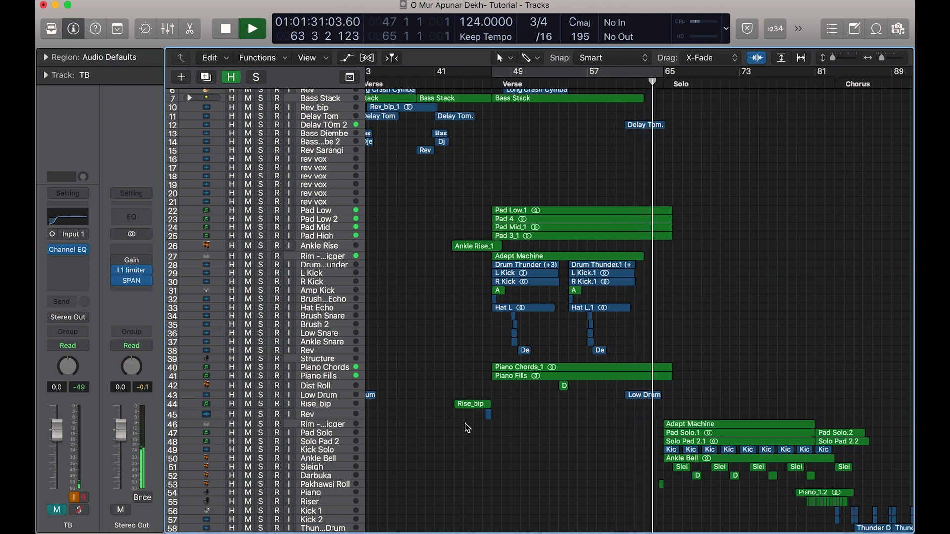
key("space")
Mute the Main, Vox Process, Harm, Maa HArm and Maa Vox tracks at the end of the track list.
scroll(530, 294, "up", 1)
scroll(531, 295, "down", 1)
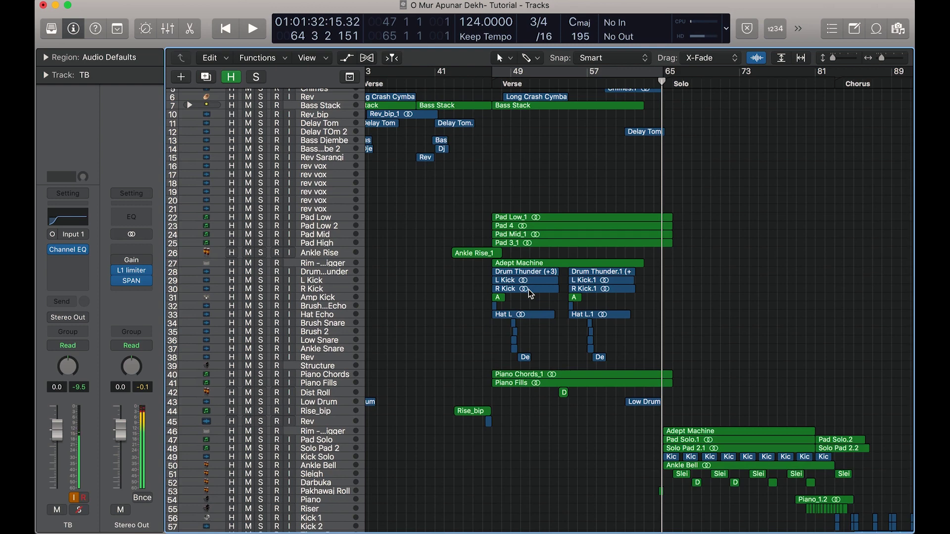
key("super+Right")
key("super+Right")
key("super+Right")
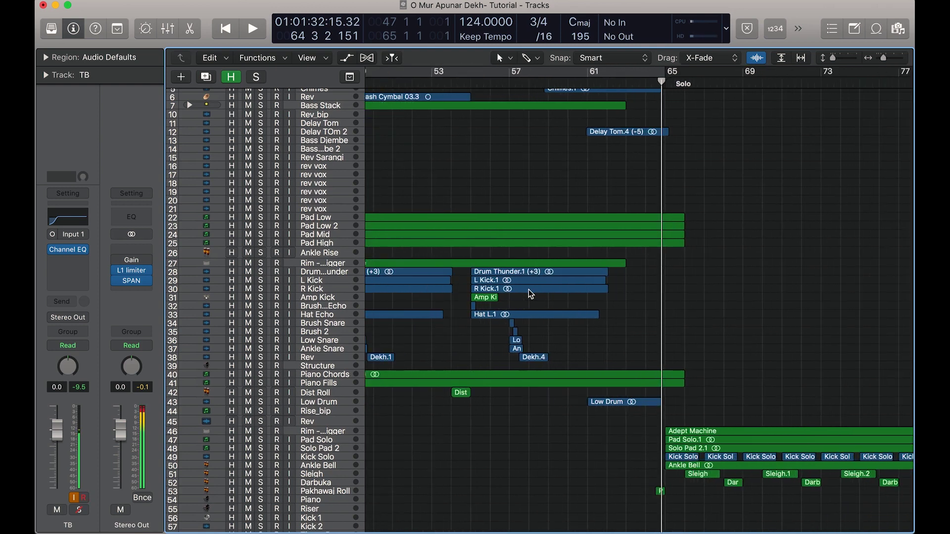
scroll(531, 295, "down", 10)
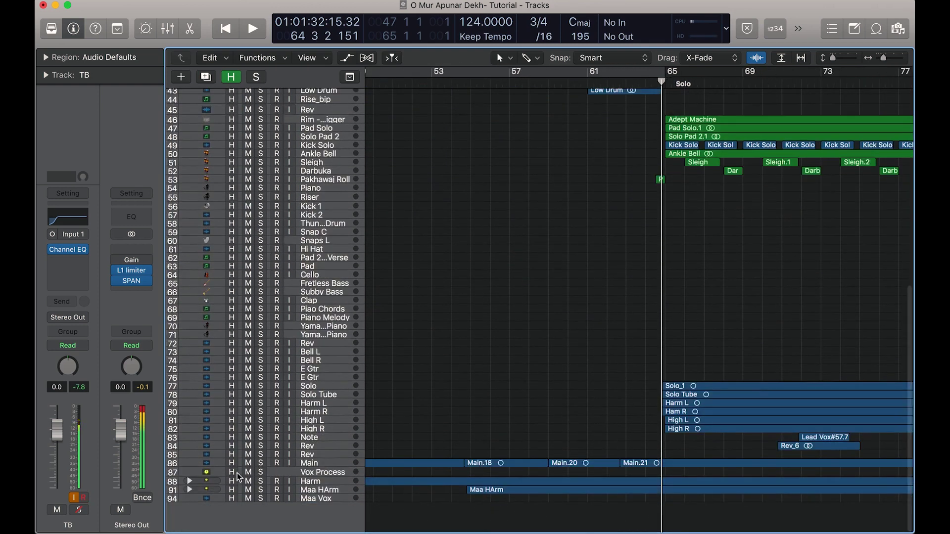
left_click_drag(248, 468, 248, 511)
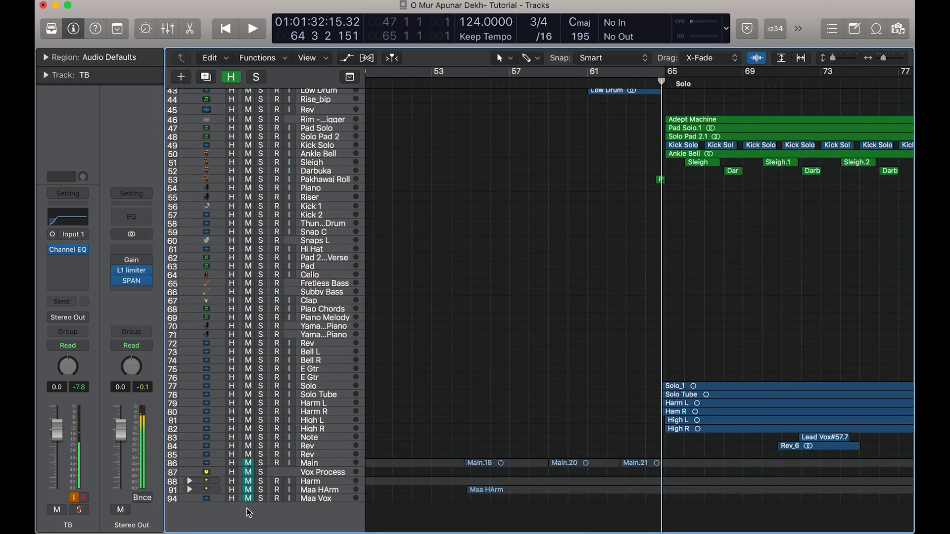
Play the song from bar 64 and examine the instrument and vocal tracks in the Solo section.
scroll(465, 365, "up", 10)
key("super+Left")
key("super+Left")
key("super+Left")
key("super+Left")
key("super+Left")
key("super+Left")
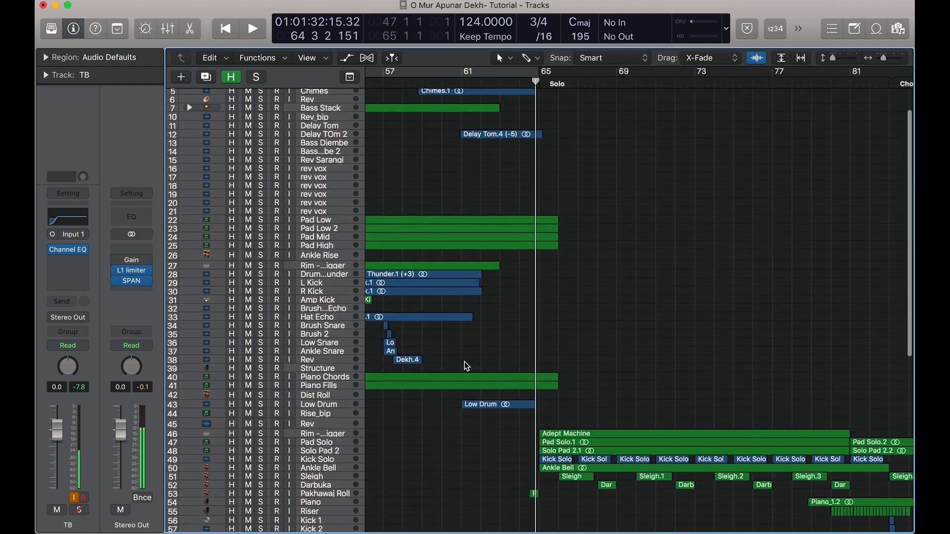
key("super+Right")
key("super+Right")
key("super+Right")
key("super+Right")
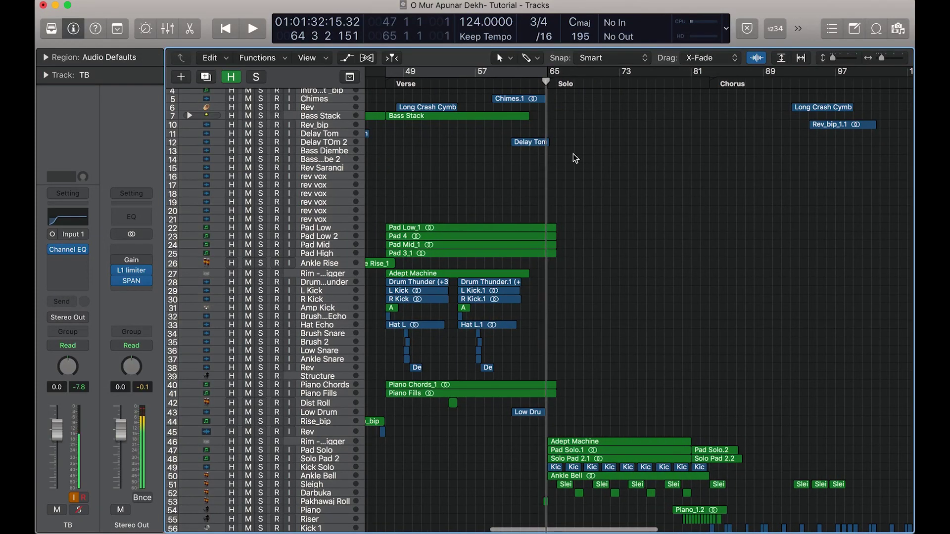
scroll(574, 159, "down", 6)
key("super+Right")
key("super+Right")
key("super+Right")
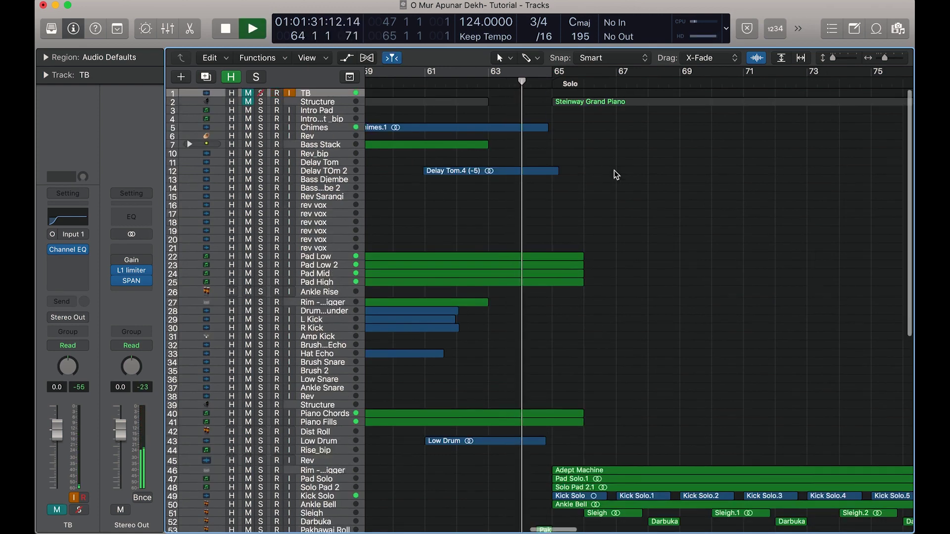
scroll(614, 171, "down", 5)
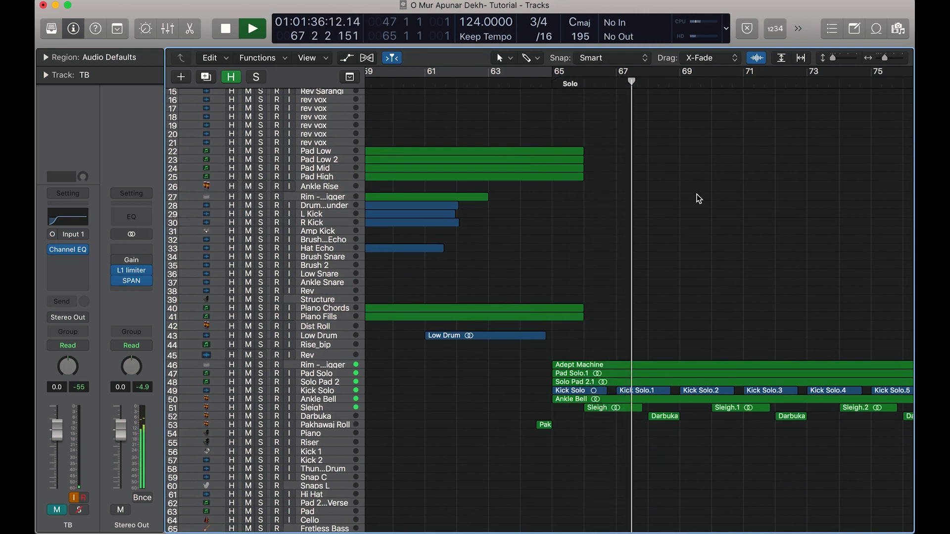
scroll(697, 194, "down", 10)
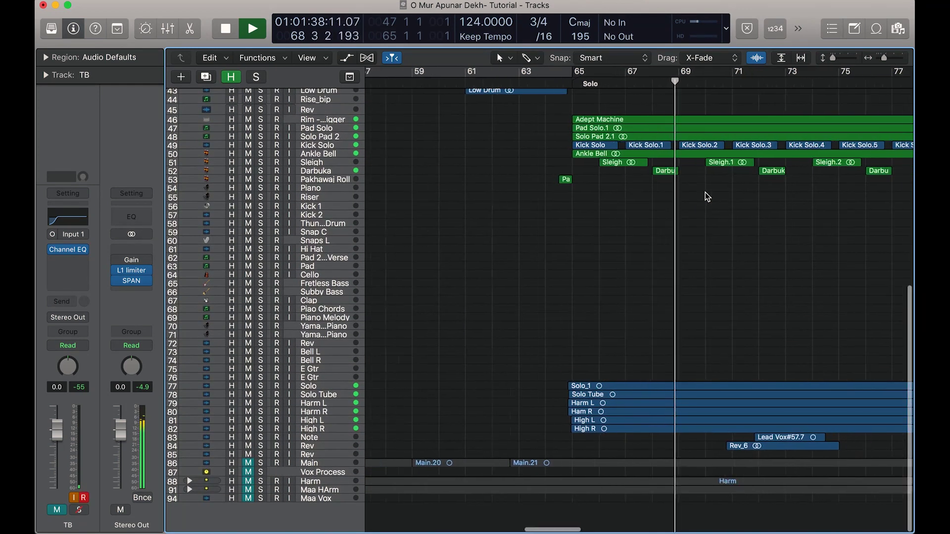
scroll(705, 193, "down", 5)
Move the TB track down the track list to sit directly above the first Solo section track, next to Pad Solo.
scroll(705, 193, "up", 10)
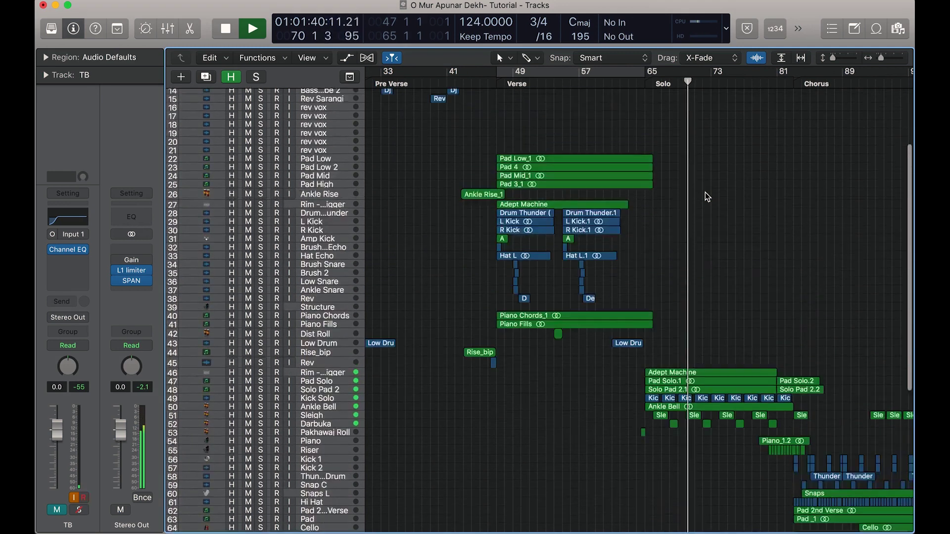
scroll(705, 194, "up", 6)
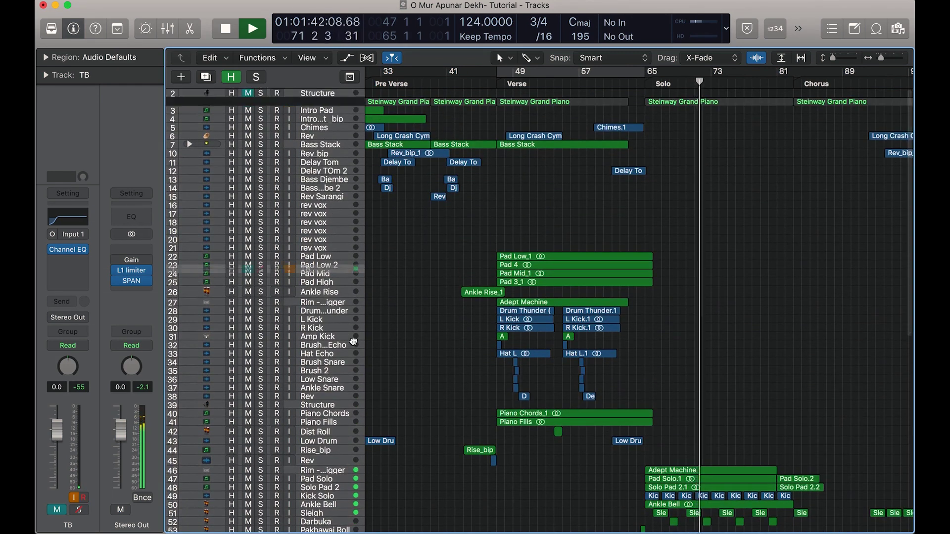
left_click_drag(354, 341, 361, 465)
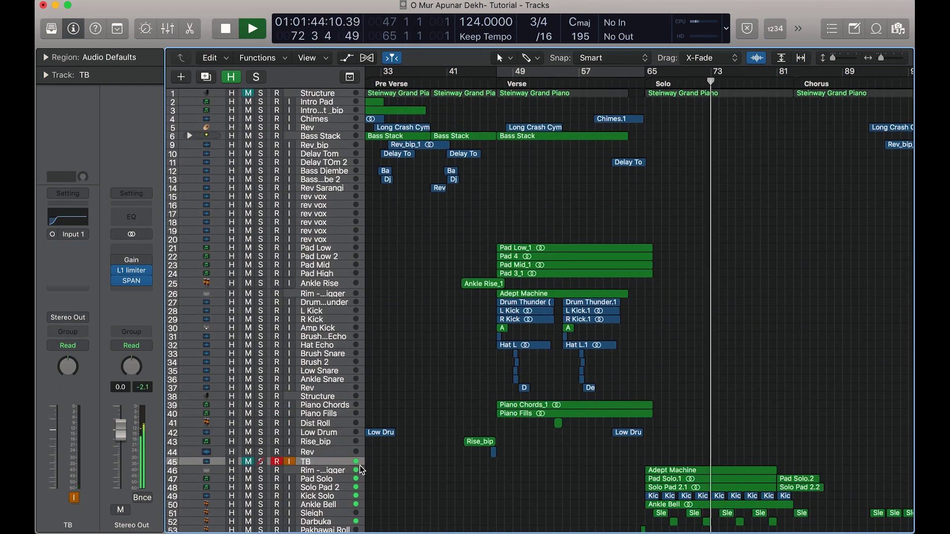
Examine the Solo section tracks during playback and stop at the start of the Chorus at bar 83.
scroll(465, 466, "down", 10)
key("super+Right")
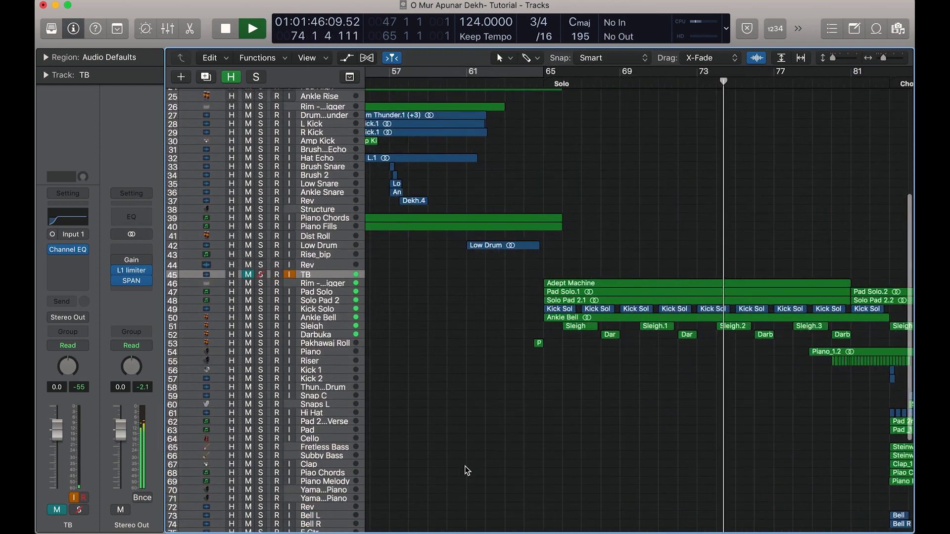
key("super+Right")
scroll(471, 466, "right", 5)
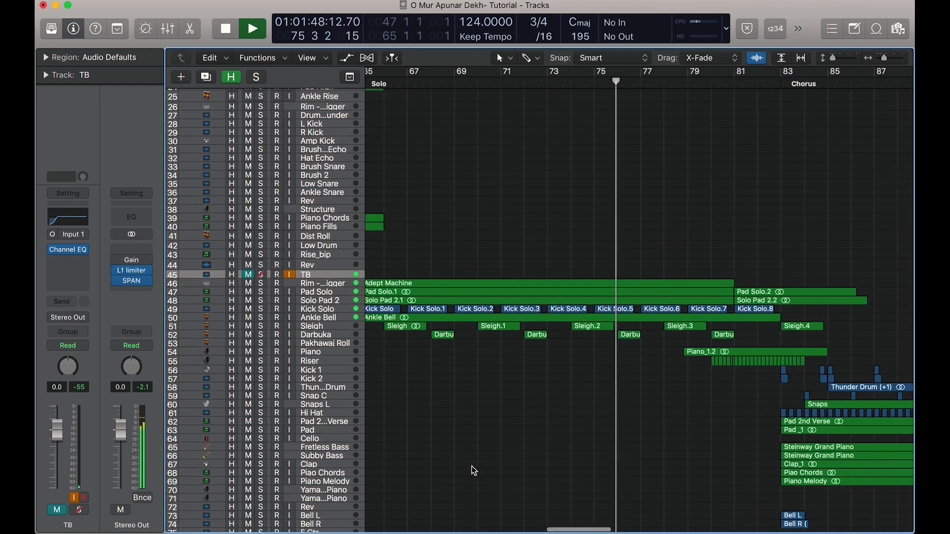
key("super+Left")
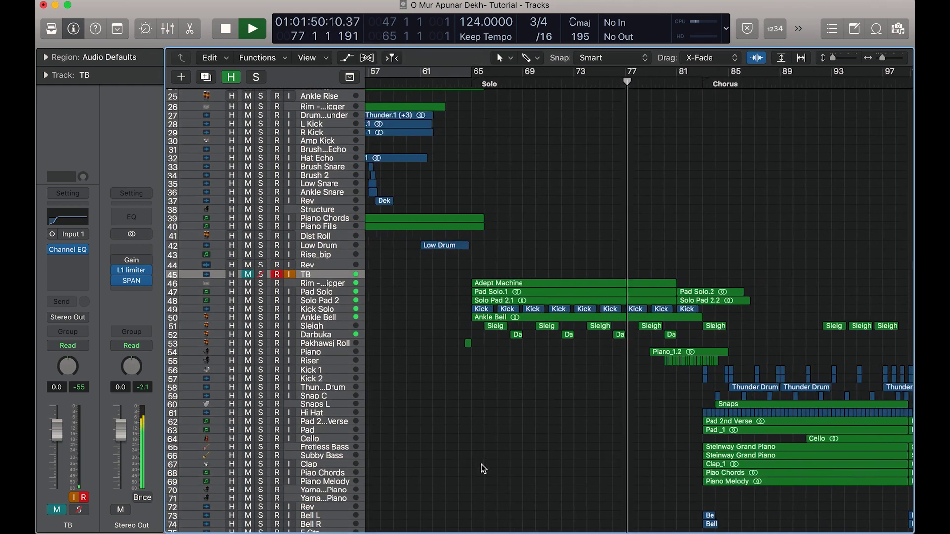
key("super+Right")
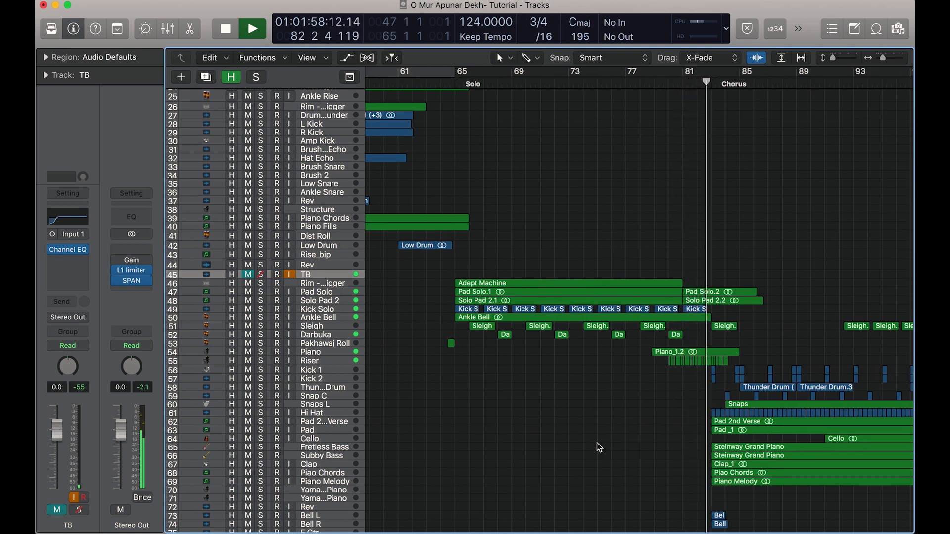
key("space")
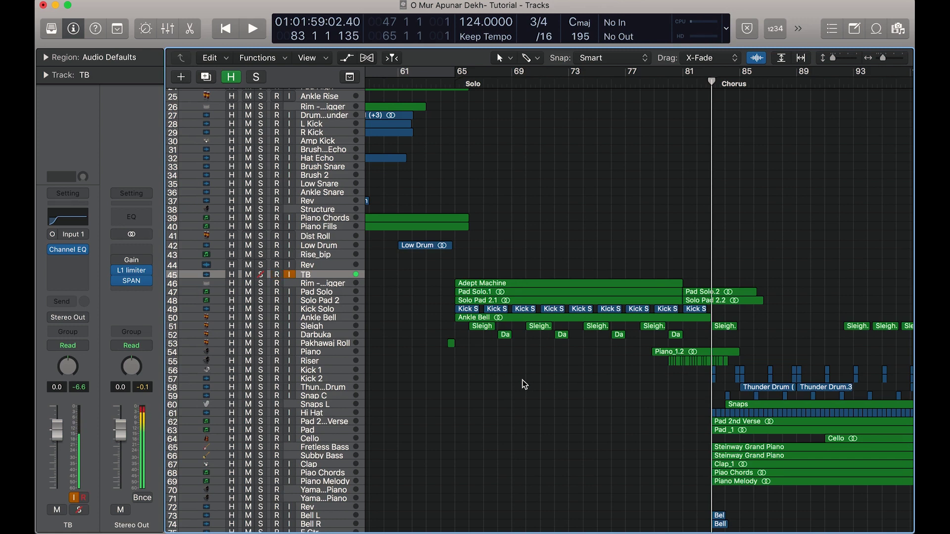
Solo the Pakhawaj Roll track and place the playhead at bar 64.
scroll(522, 380, "down", 5)
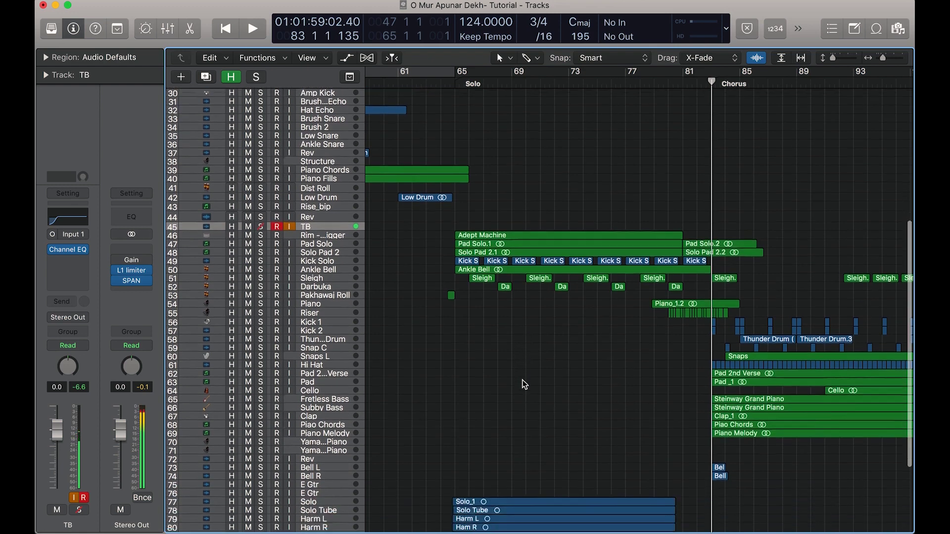
key("ctrl+r")
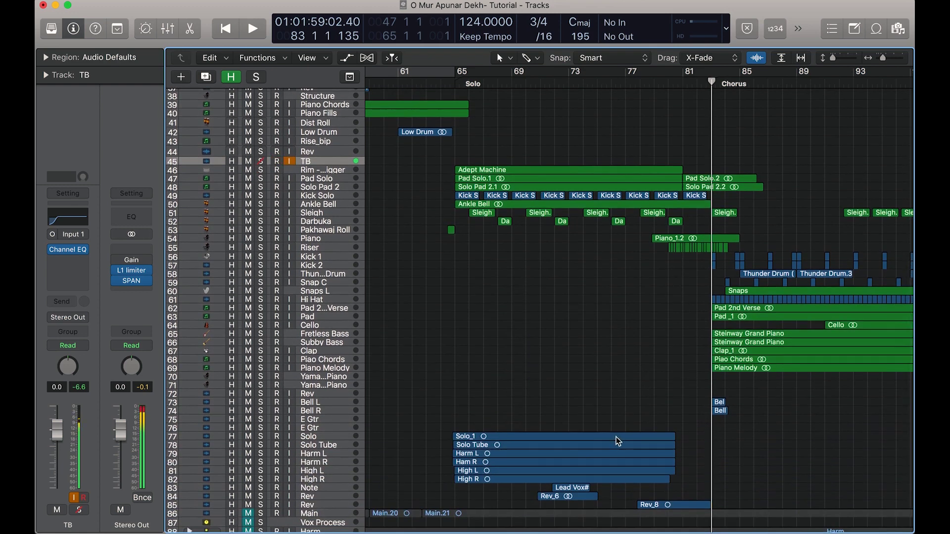
scroll(616, 437, "up", 4)
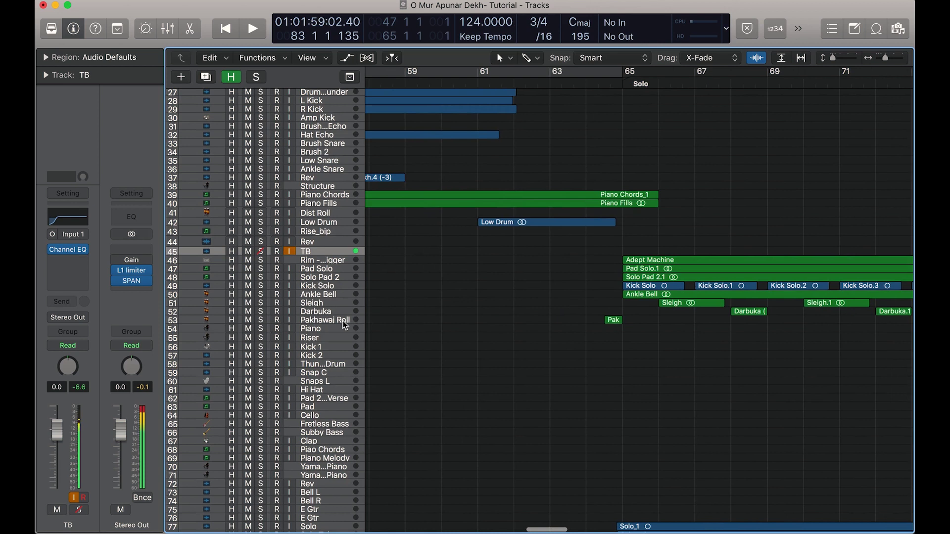
left_click(343, 321)
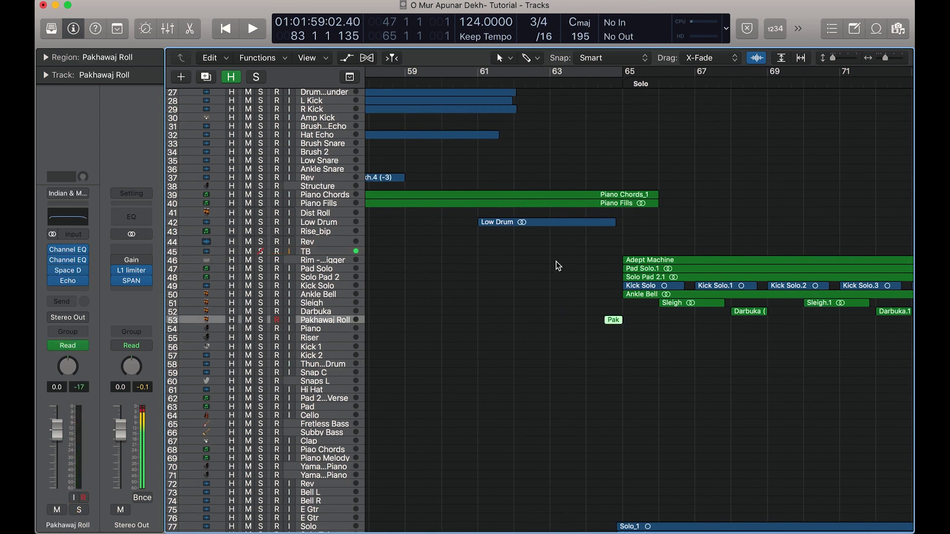
left_click(260, 320)
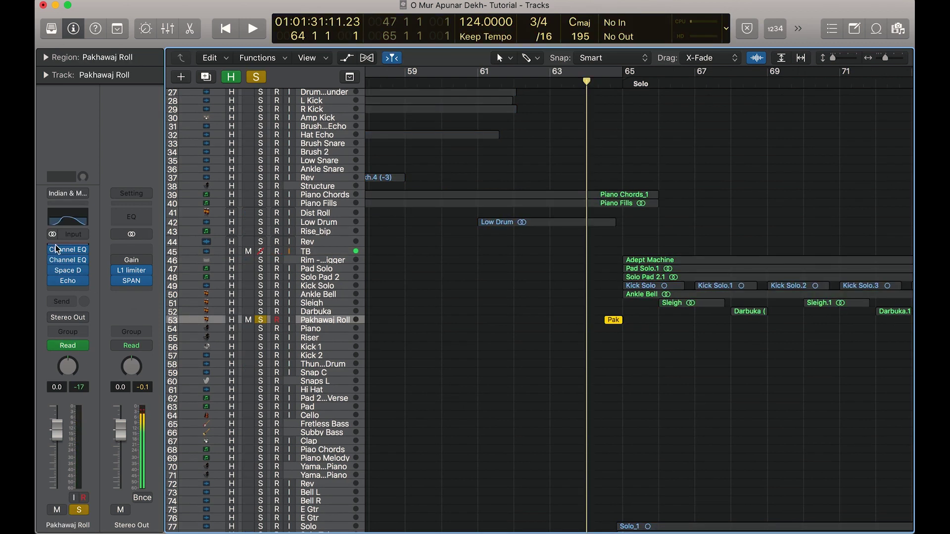
Bypass the two Channel EQs, Space D and Echo on the Pakhawaj Roll track and play the dry roll from bar 64.
key("space")
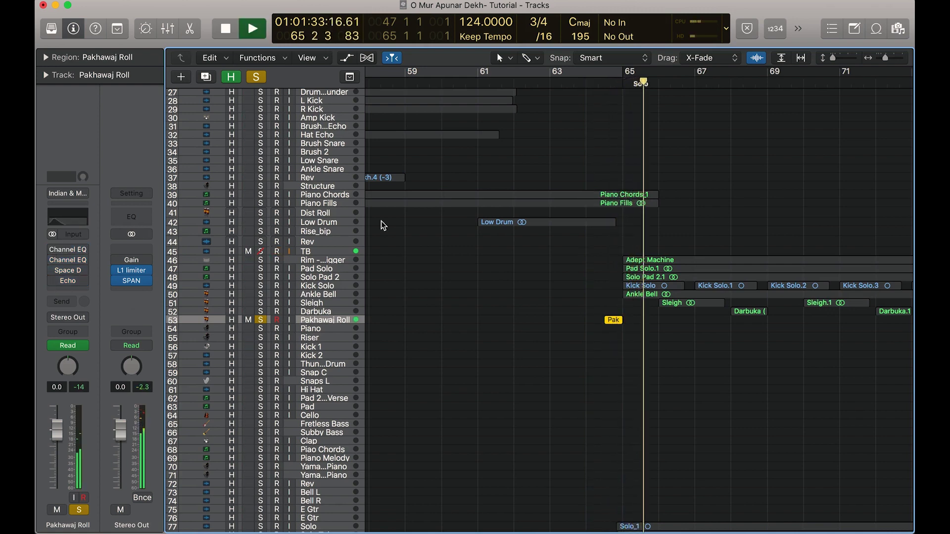
key("space")
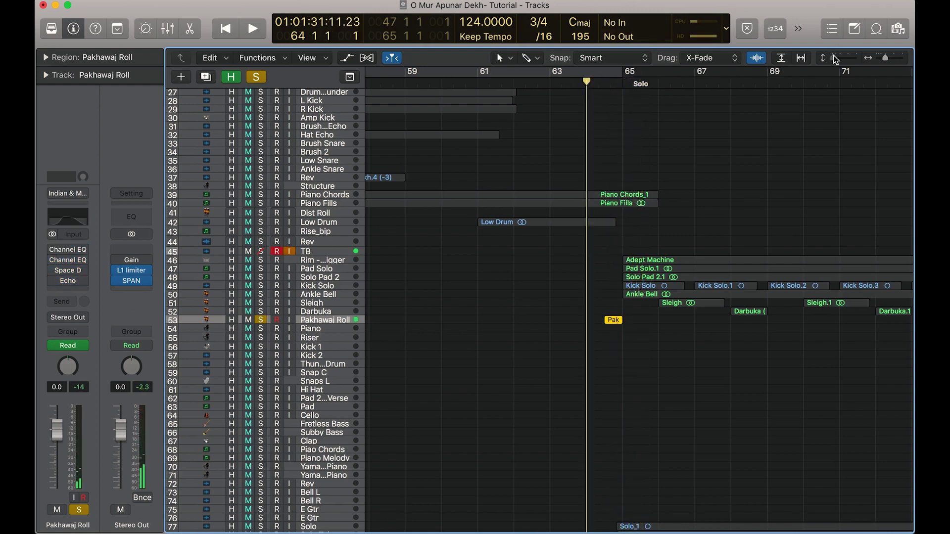
mouse_move(833, 58)
left_mouse_down()
mouse_move(850, 58)
mouse_move(840, 58)
left_mouse_up()
key("space")
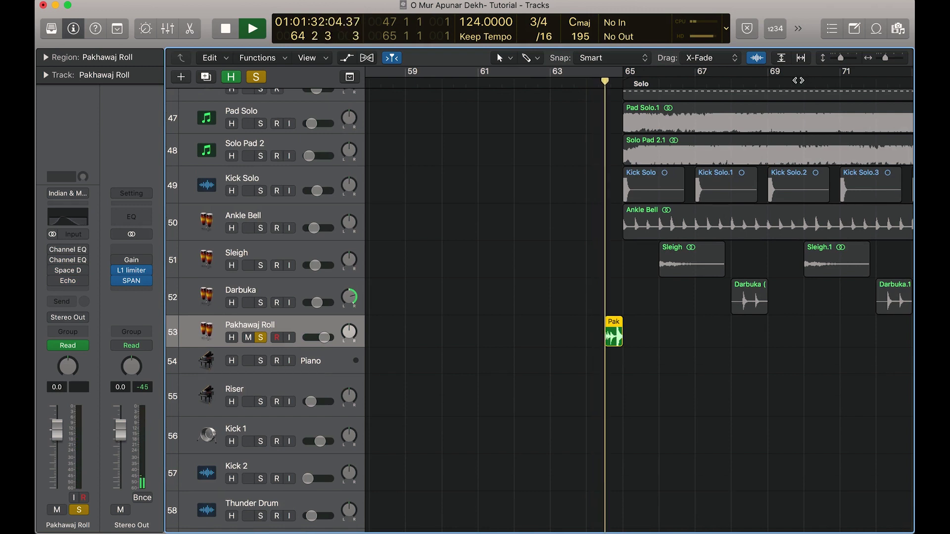
key("space")
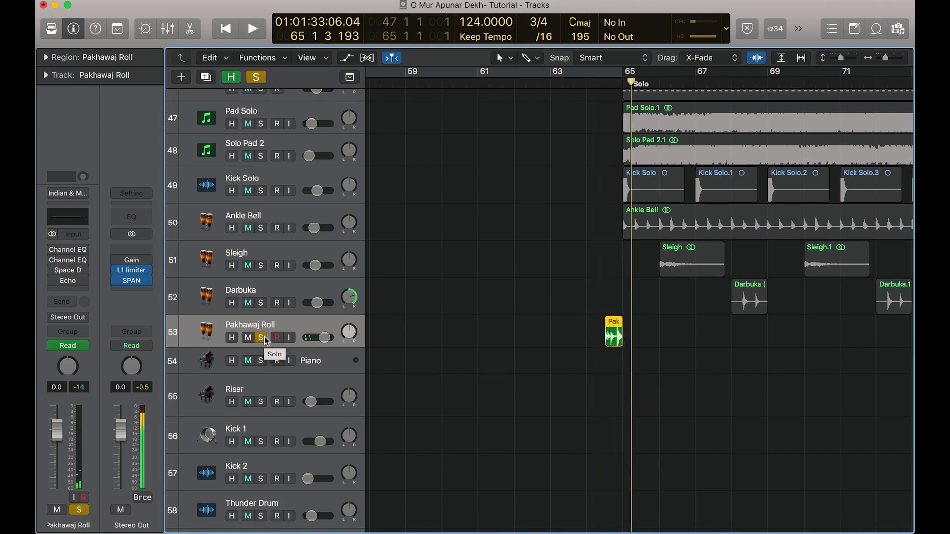
Open the first Channel EQ of the Pakhawaj Roll, play the roll to view its curve, and return the playhead to bar 64.
left_click(68, 251)
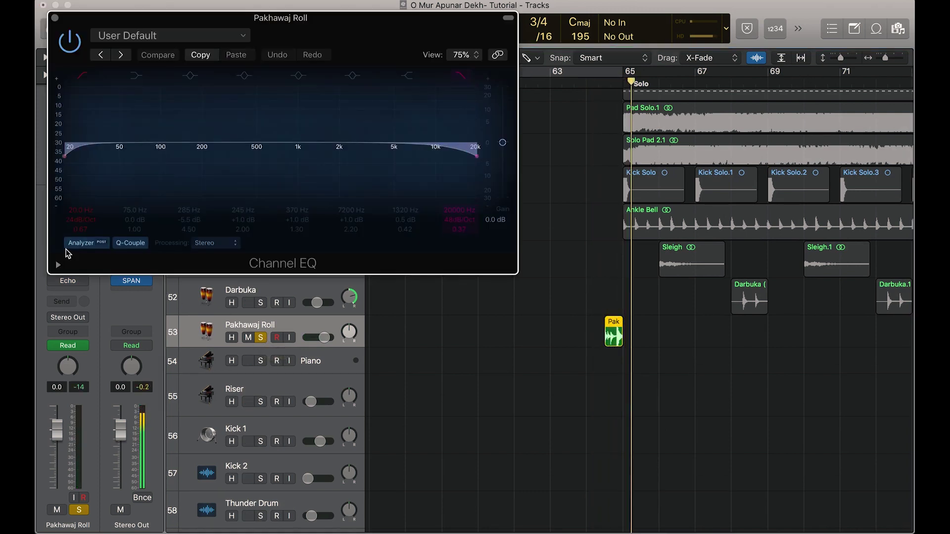
left_click(588, 83)
key("space")
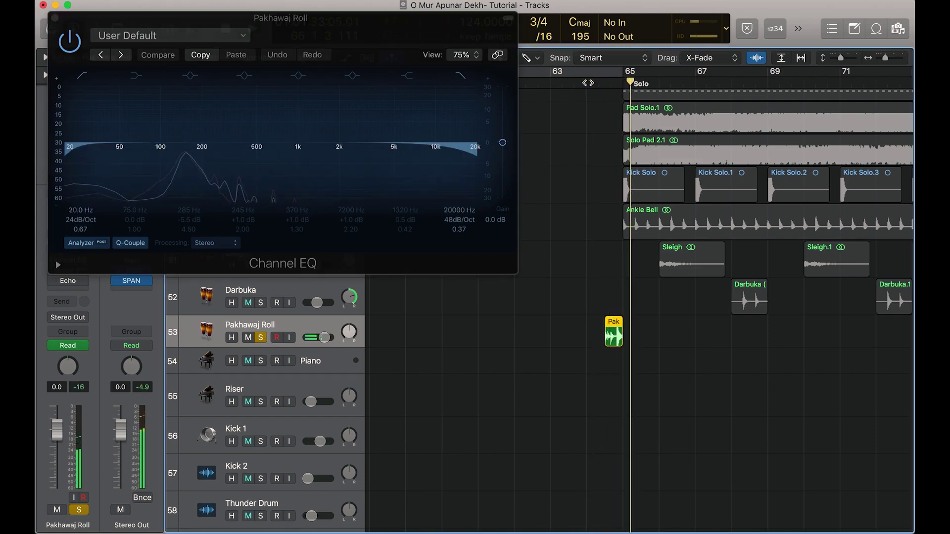
left_click(586, 83)
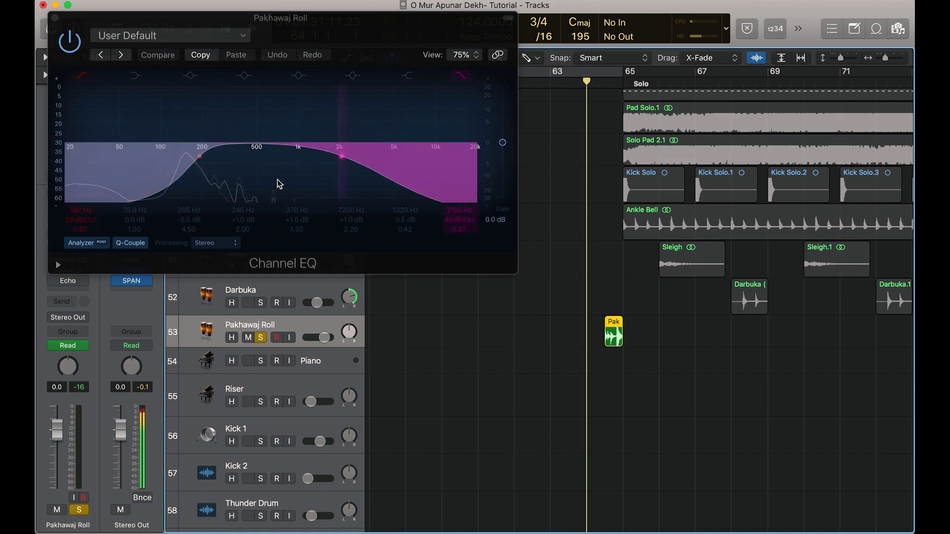
Play the Pakhawaj Roll from bar 64 to examine its first Channel EQ's moving curve and hide the plug-in window.
key("space")
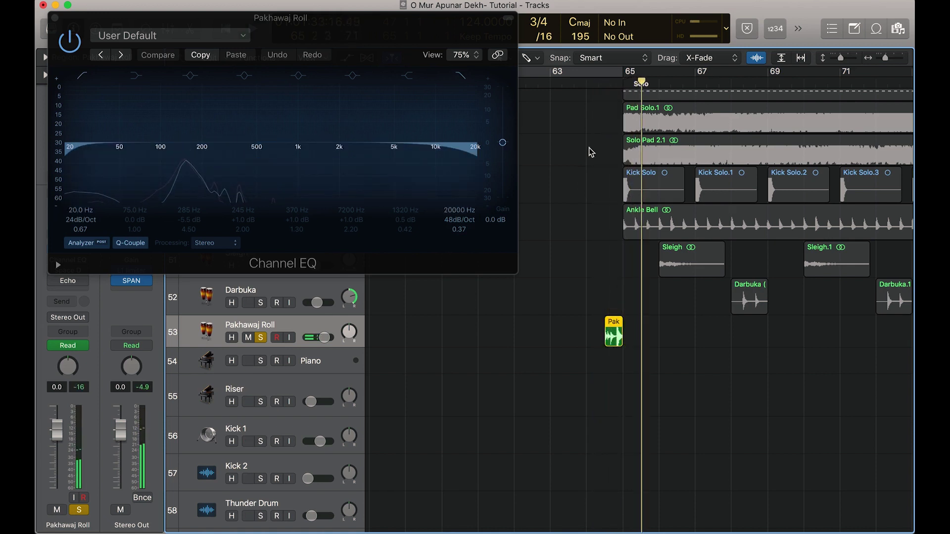
left_click(588, 81)
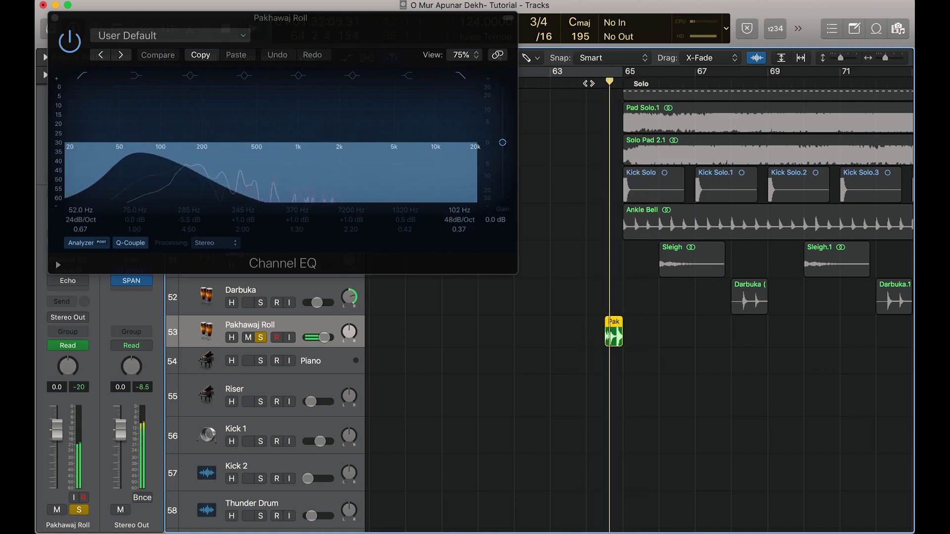
key("v")
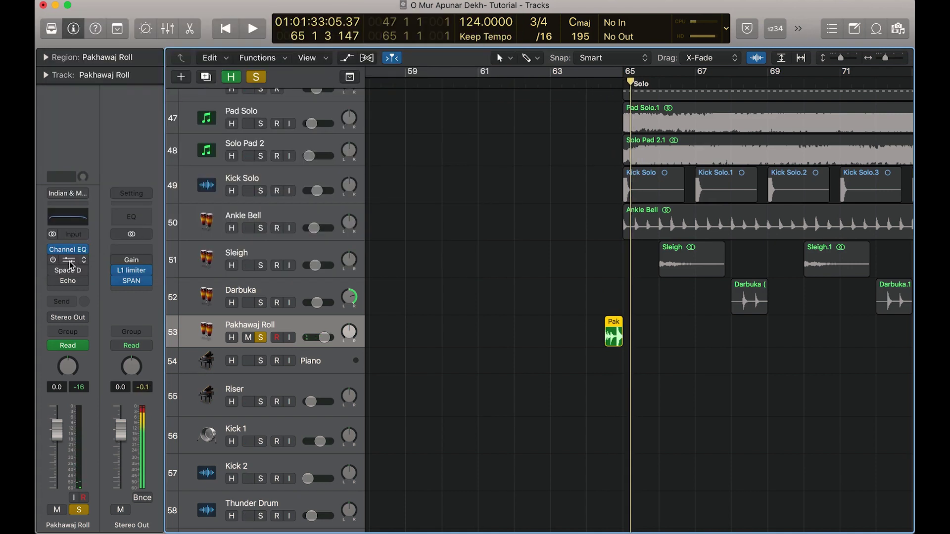
Turn on the second Channel EQ of the Pakhawaj Roll and play the roll from bar 64 to hear it.
left_click(70, 262)
left_click(70, 43)
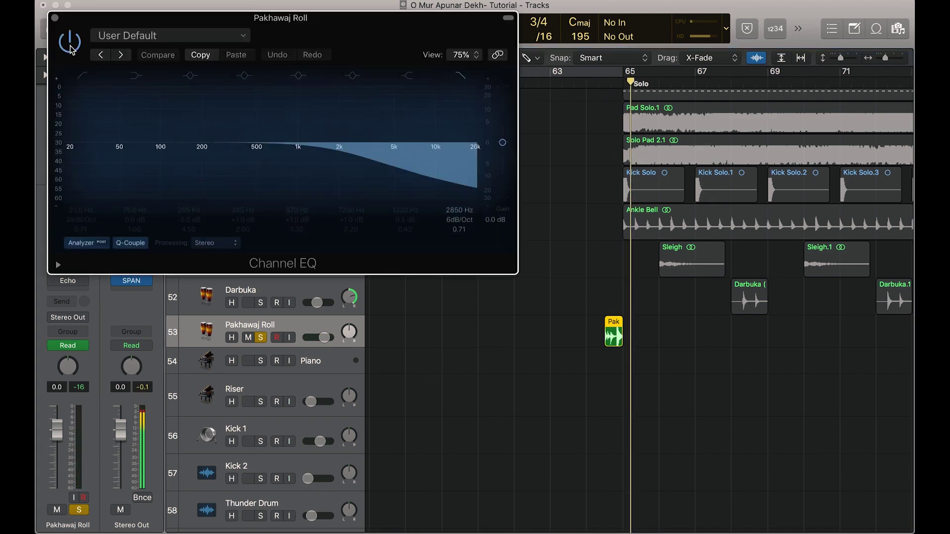
left_click(586, 82)
key("space")
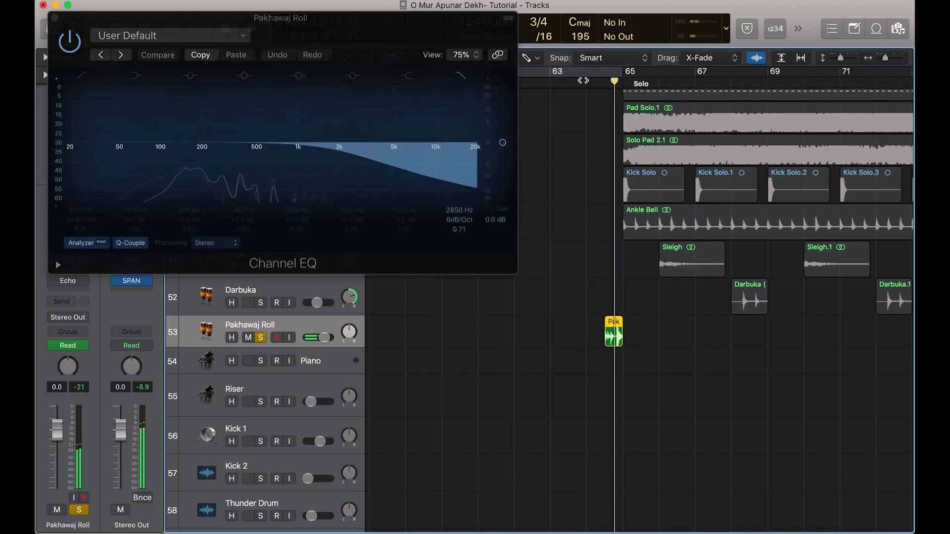
left_click(583, 80)
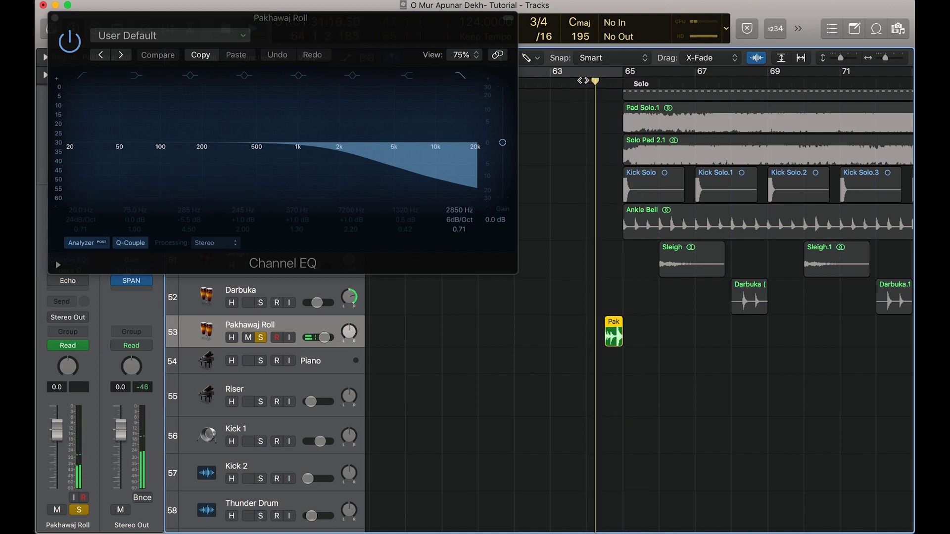
key("v")
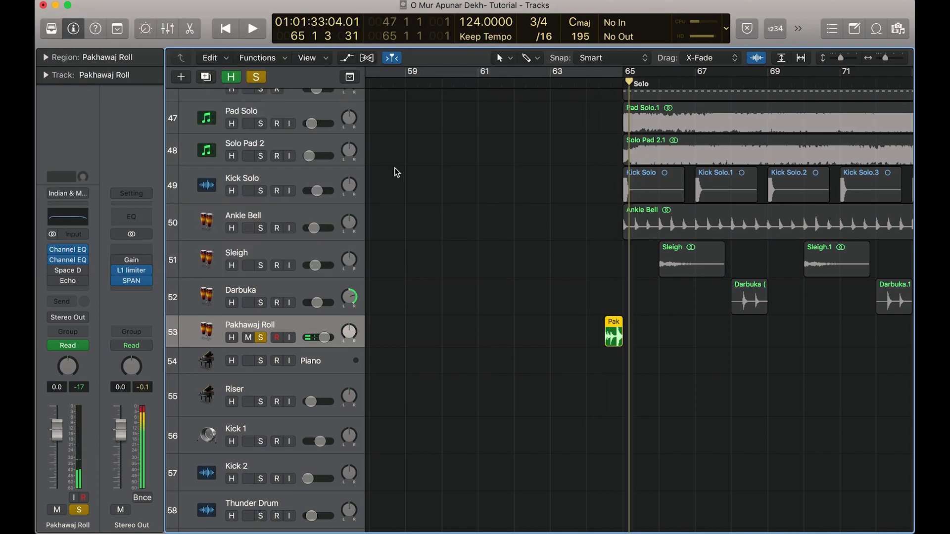
Turn on Space Designer for the Pakhawaj Roll and play the roll from bar 64 with the reverb.
left_click(59, 271)
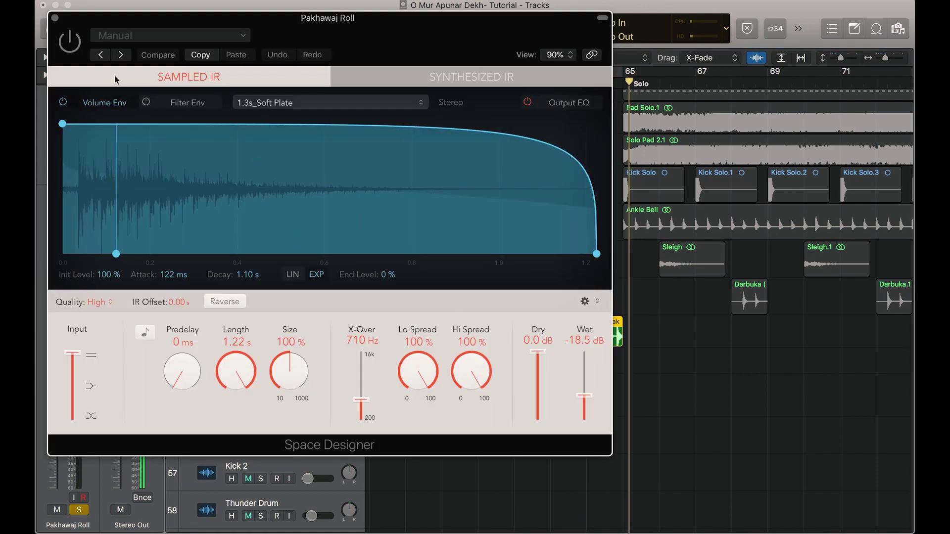
left_click(55, 19)
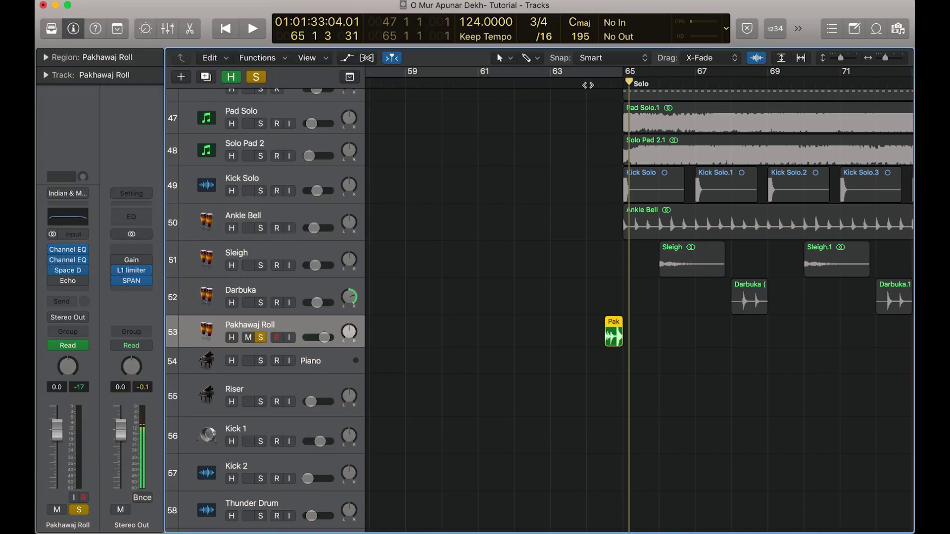
left_click(587, 83)
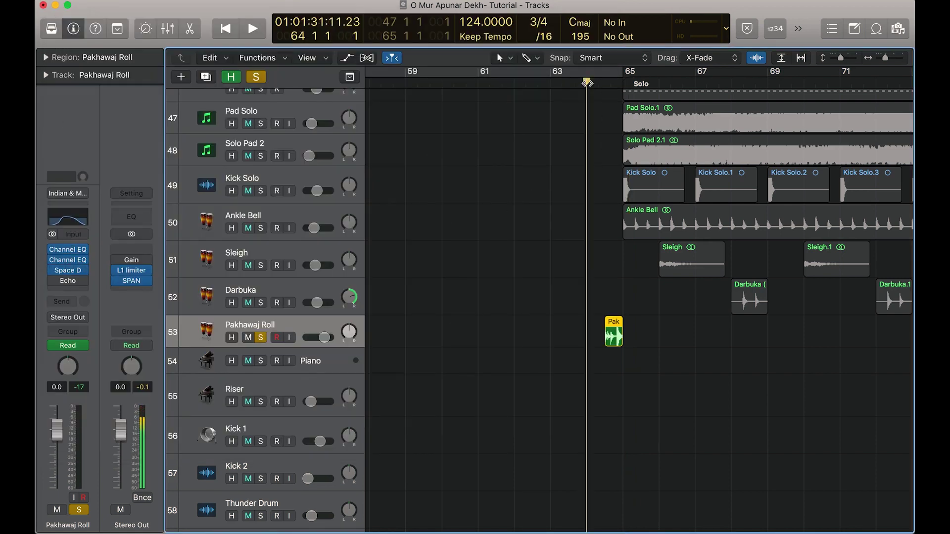
key("space")
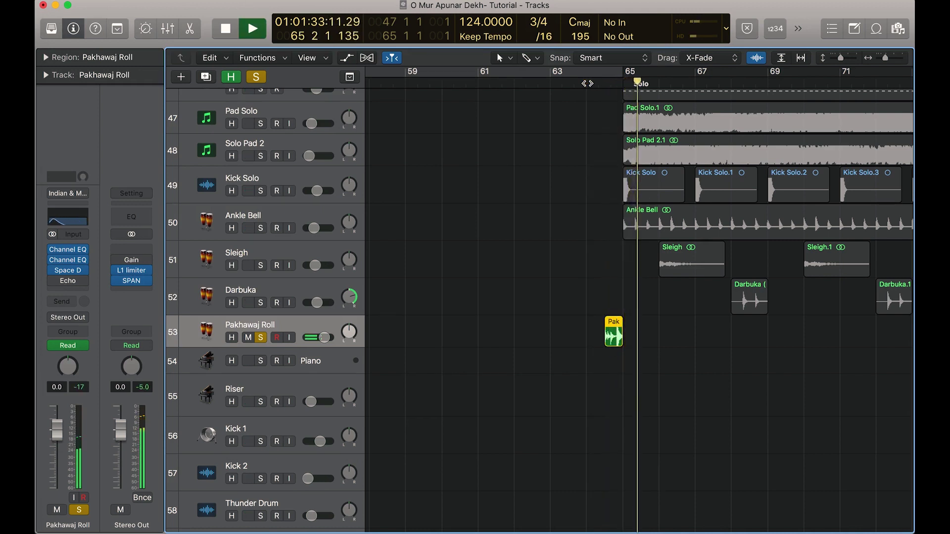
left_click(587, 84)
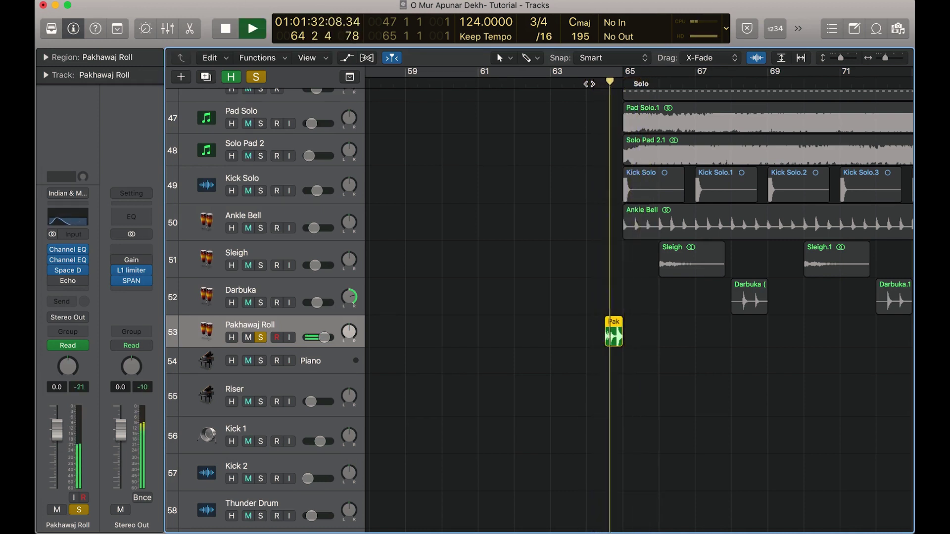
key("space")
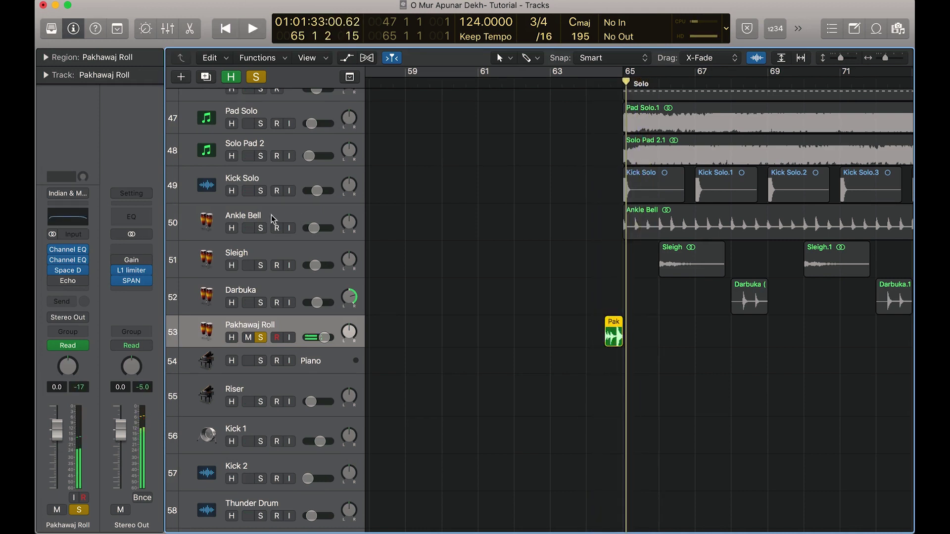
Turn on Echo for the Pakhawaj Roll and play the roll with its full effects chain.
left_click(68, 281)
left_click(55, 19)
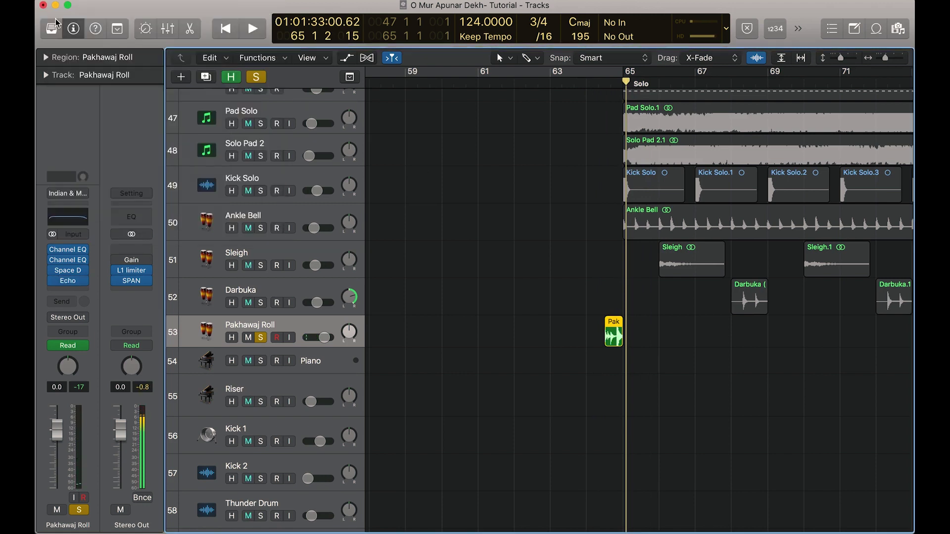
key("space")
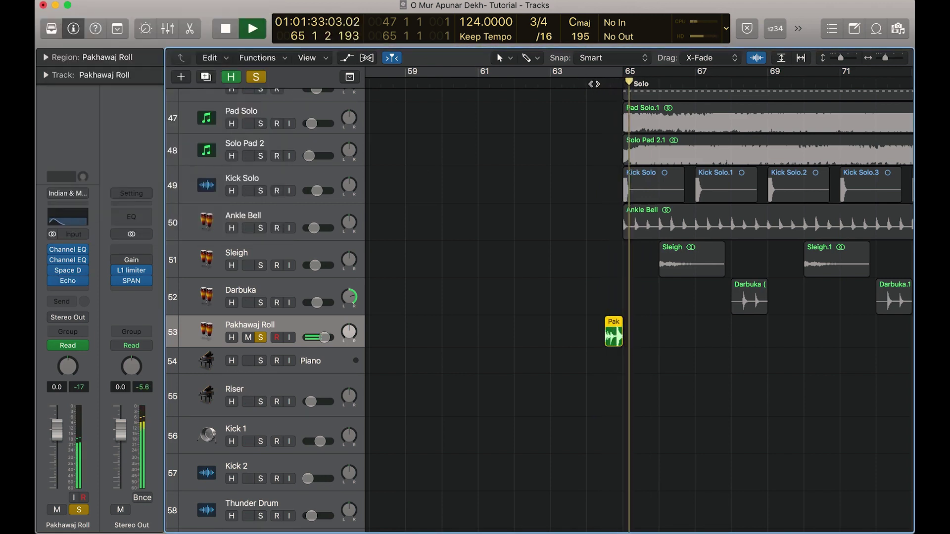
key("space")
Reduce the track heights and turn off solo on the Pakhawaj Roll to view the whole Solo section.
left_click_drag(840, 57, 835, 59)
left_click(261, 323)
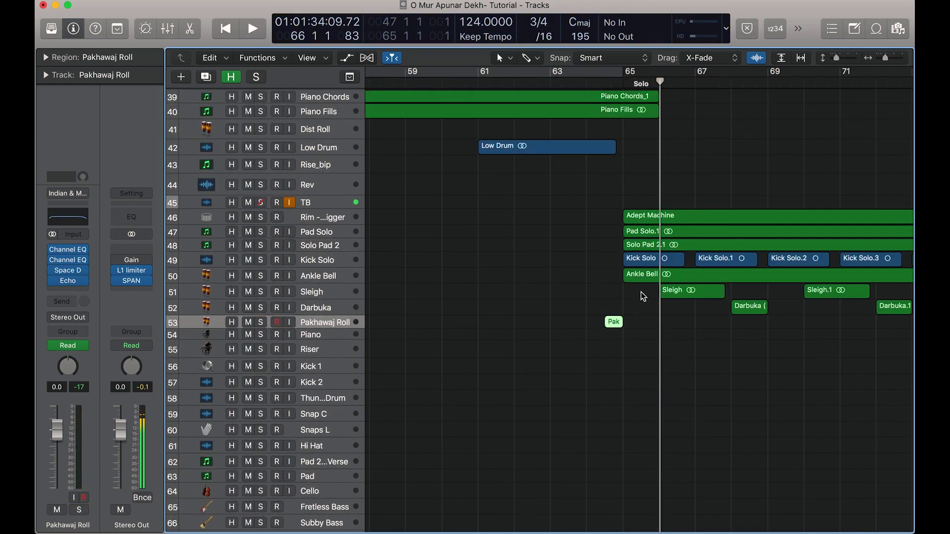
scroll(640, 292, "down", 4)
scroll(642, 293, "right", 5)
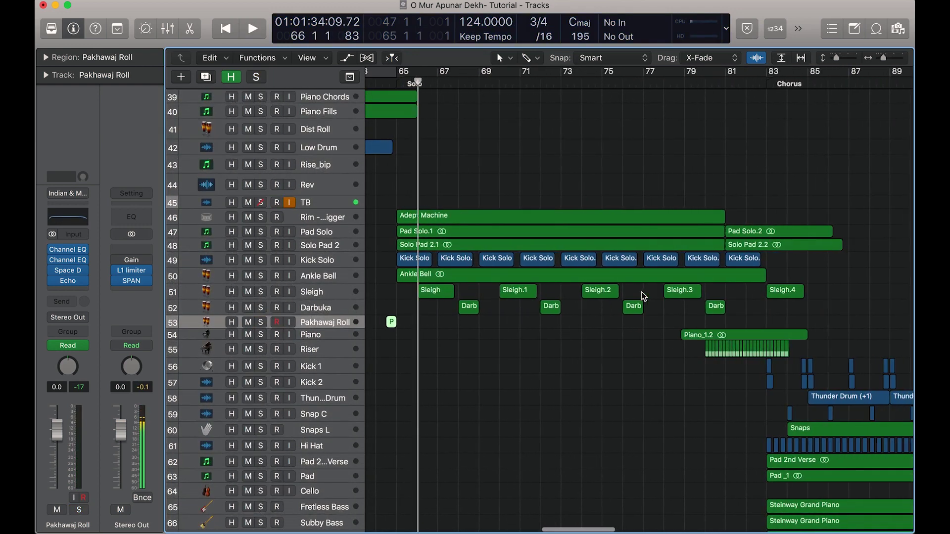
Solo the Rim - Crate Digger track and play it with a cycle range from bar 65 to bar 81.
left_click(310, 219)
left_click(261, 218)
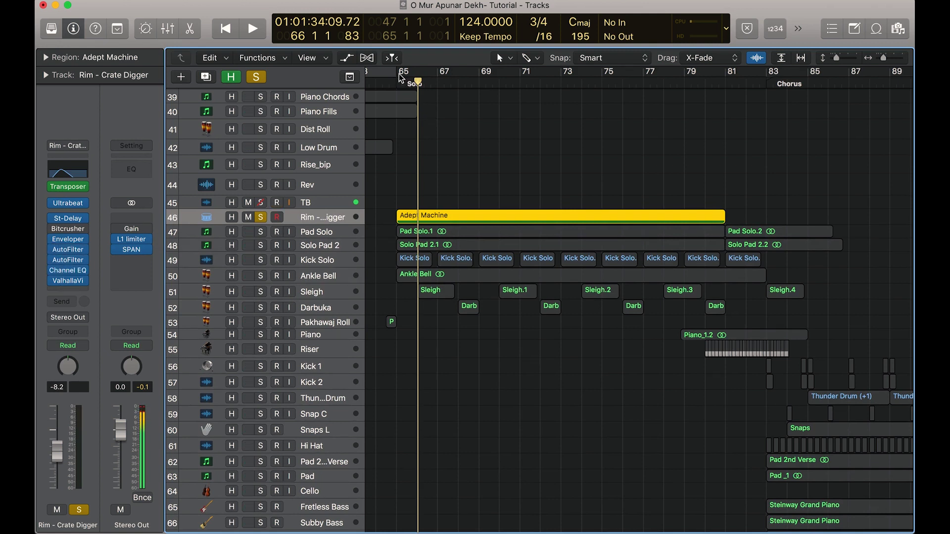
left_click_drag(400, 74, 725, 75)
key("space")
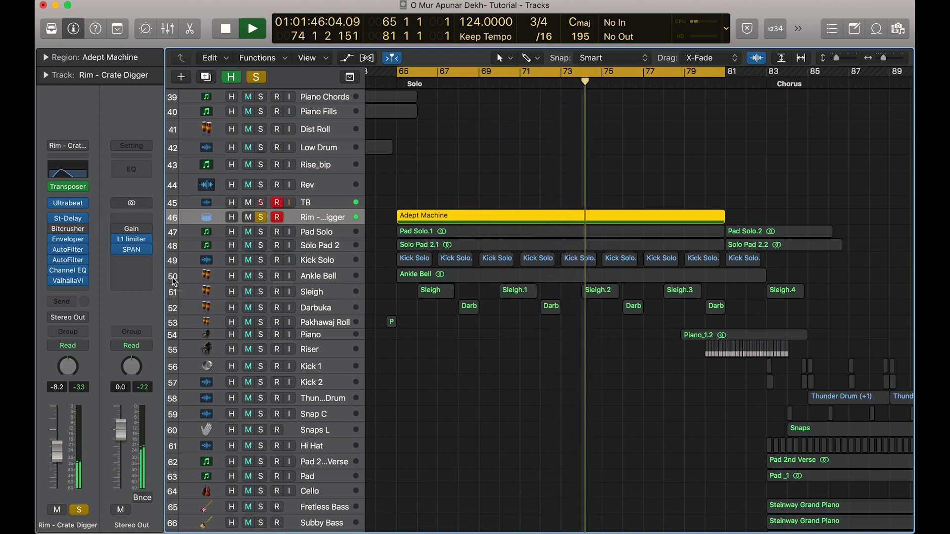
key("space")
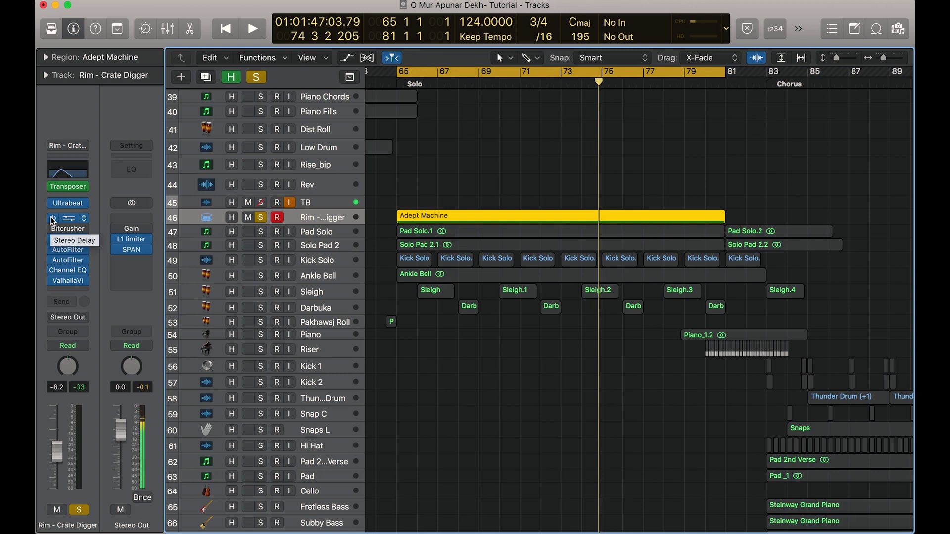
Compare the Rim - Crate Digger loop in playback with its audio effects bypassed and re-enabled, leaving Bitcrusher off.
key("space")
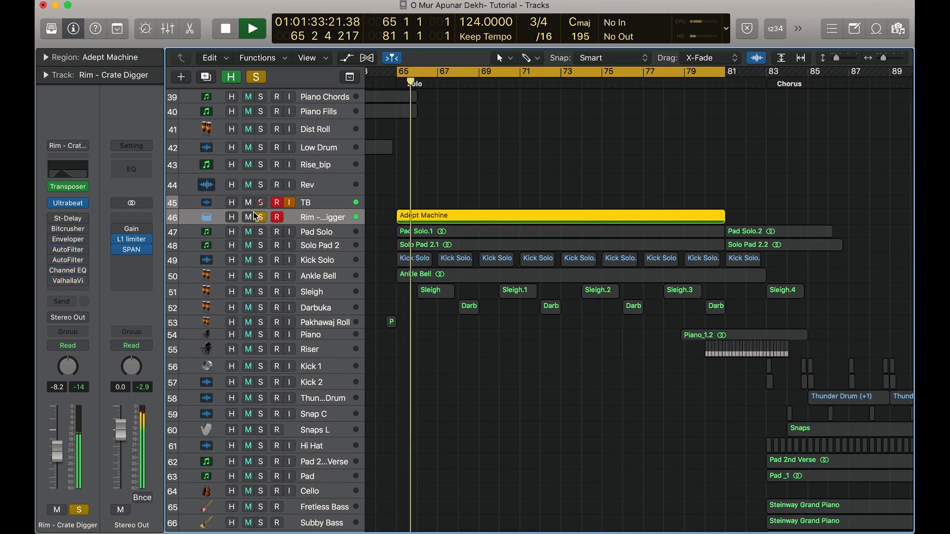
left_click(257, 217)
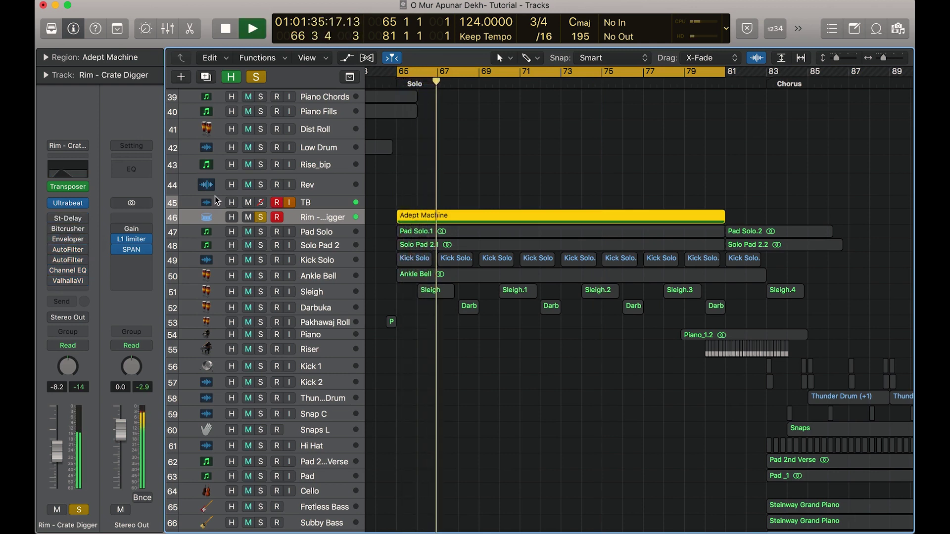
key("space")
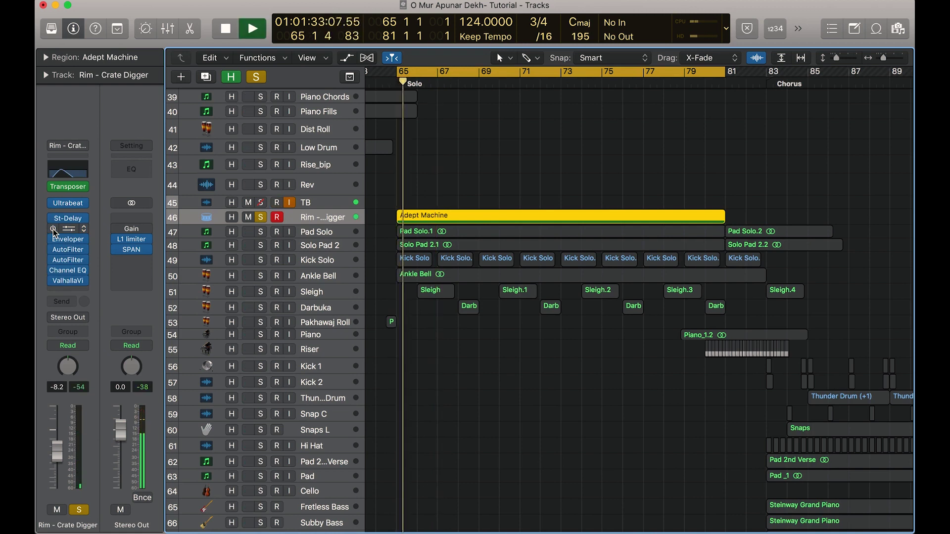
left_click(248, 202)
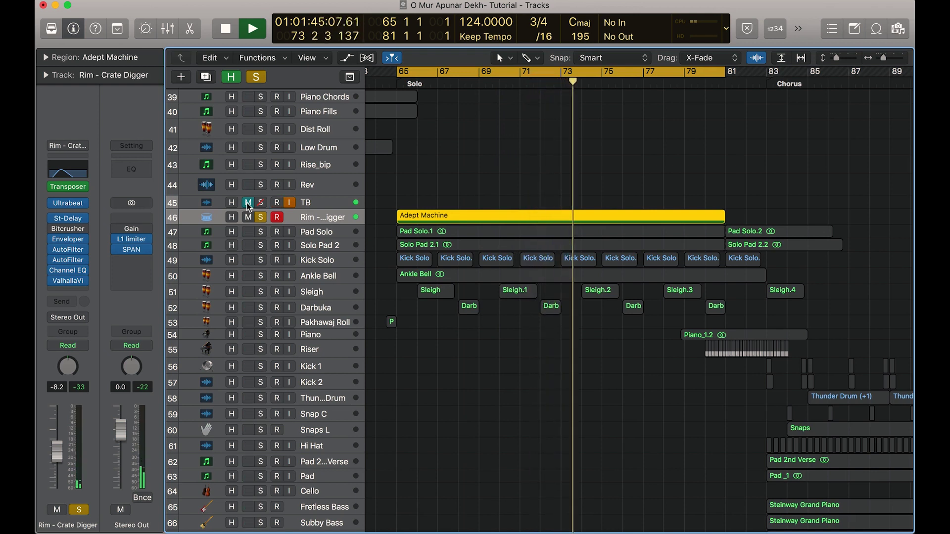
key("space")
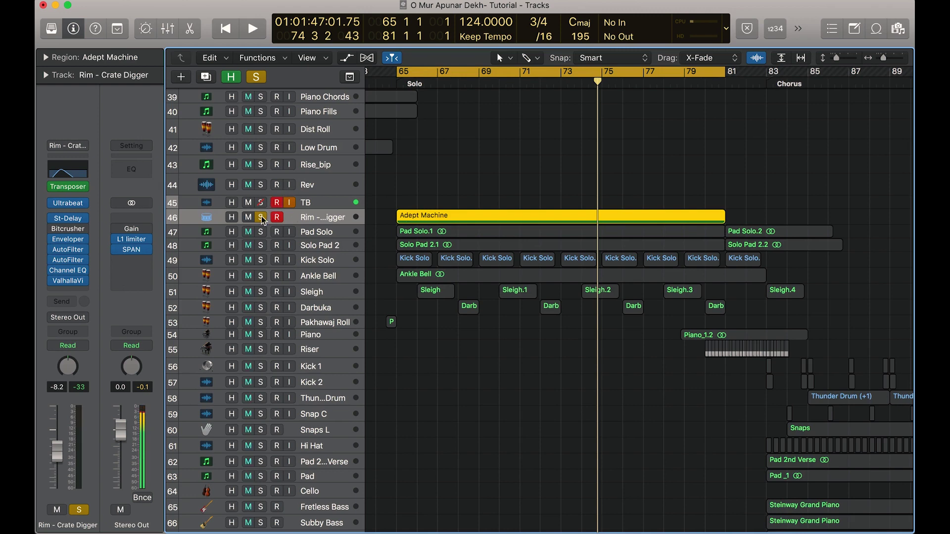
Play the Pad Solo track soloed in place of the Rim - Crate Digger track and display its Bus 16 reverb channel.
left_click(261, 218)
left_click(261, 232)
left_click(329, 232)
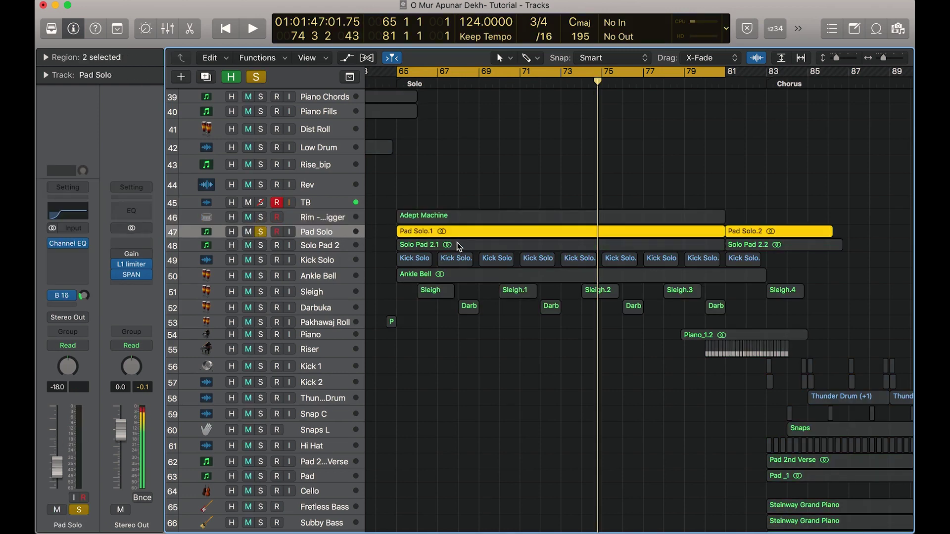
key("shift+space")
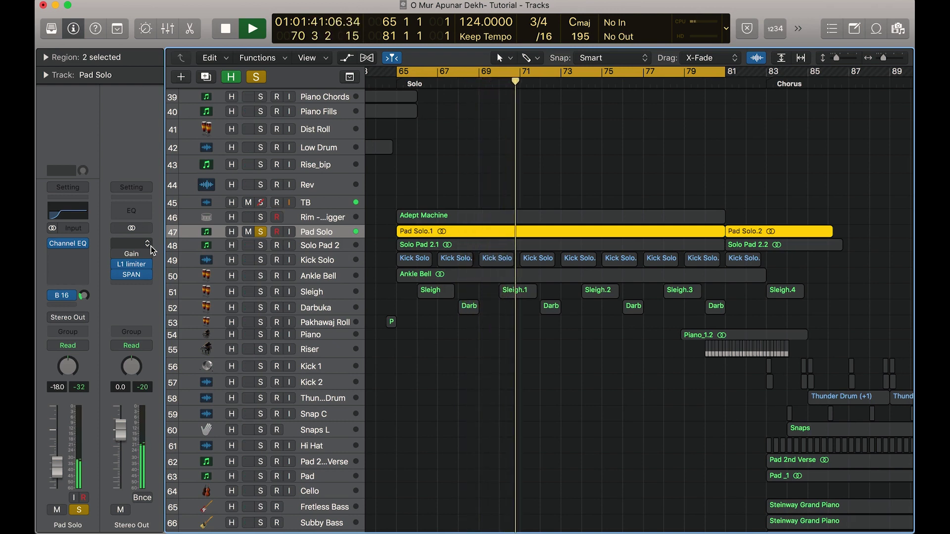
key("space")
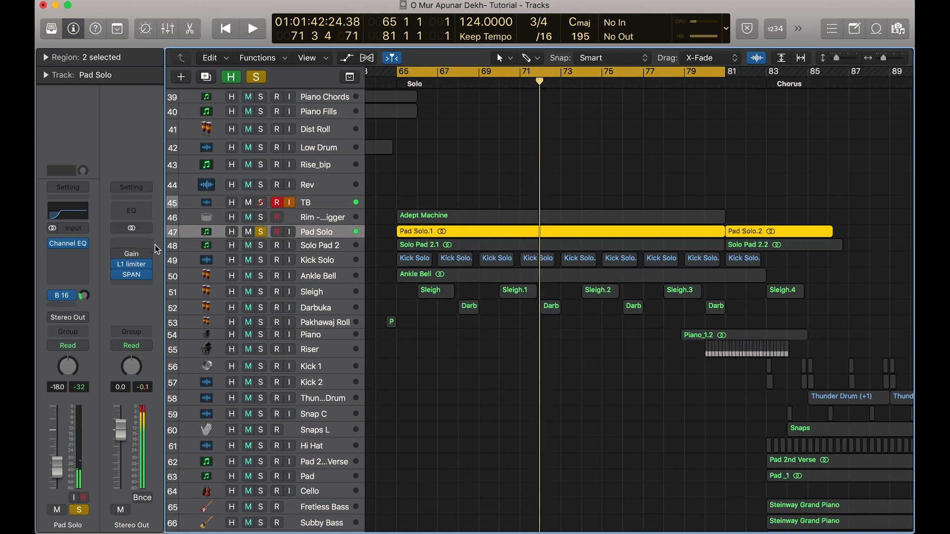
left_click(61, 297)
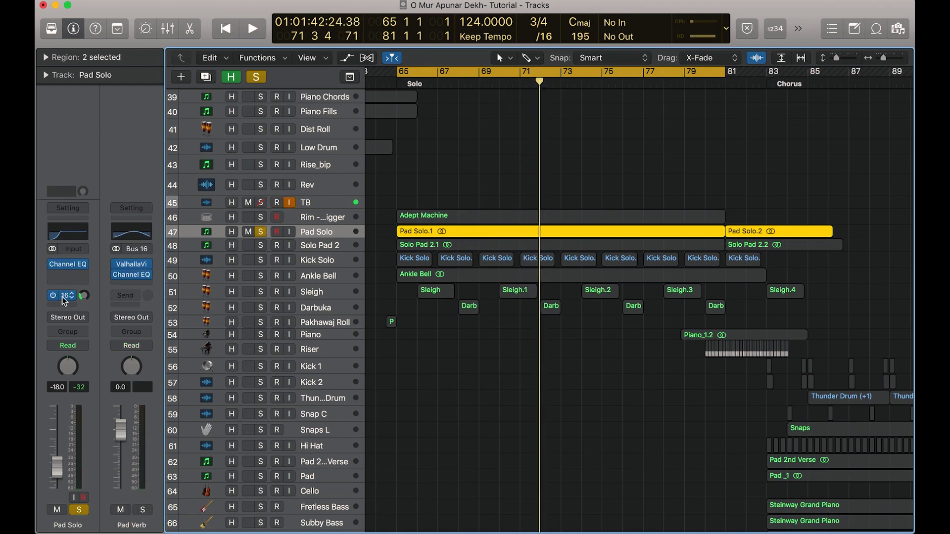
Play Solo Pad 2 soloed on its own and together with Pad Solo over the cycle from bar 65.
left_click(261, 245)
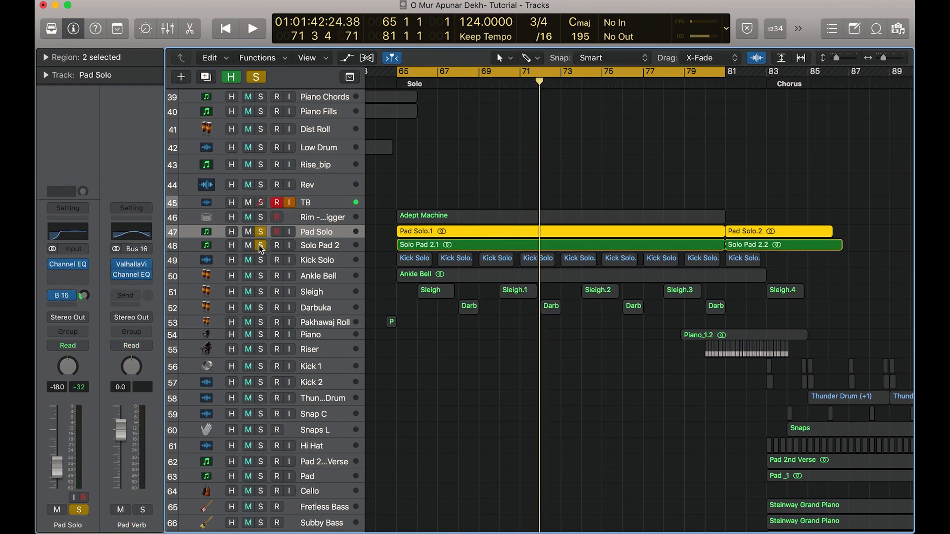
left_click(318, 245)
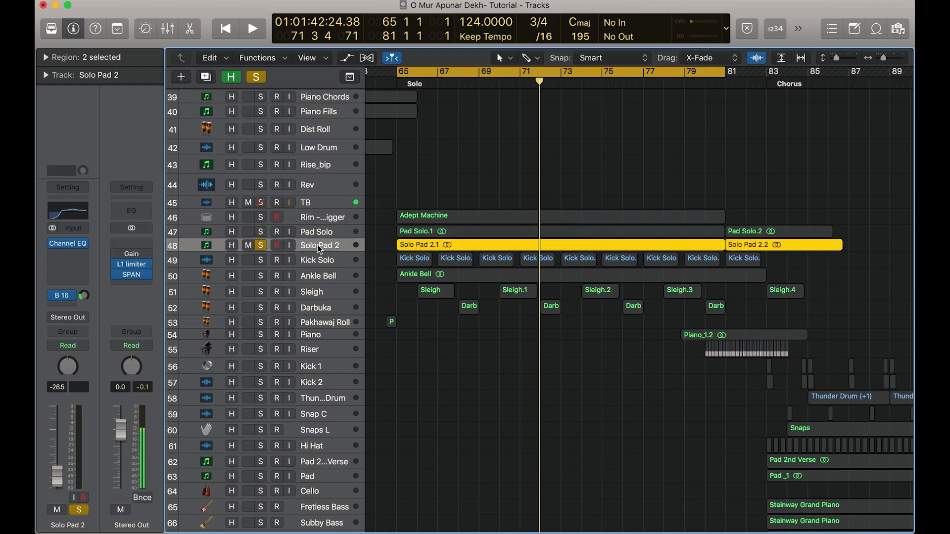
key("space")
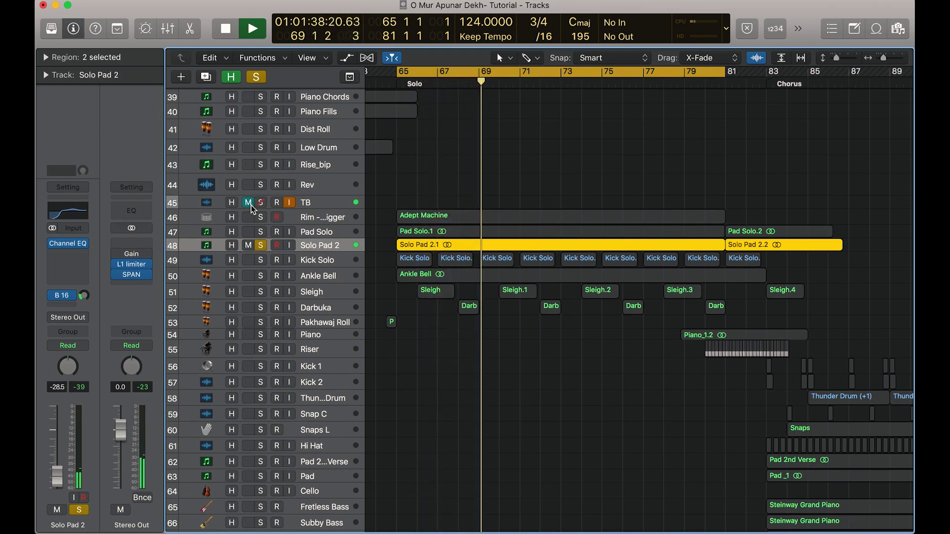
key("space")
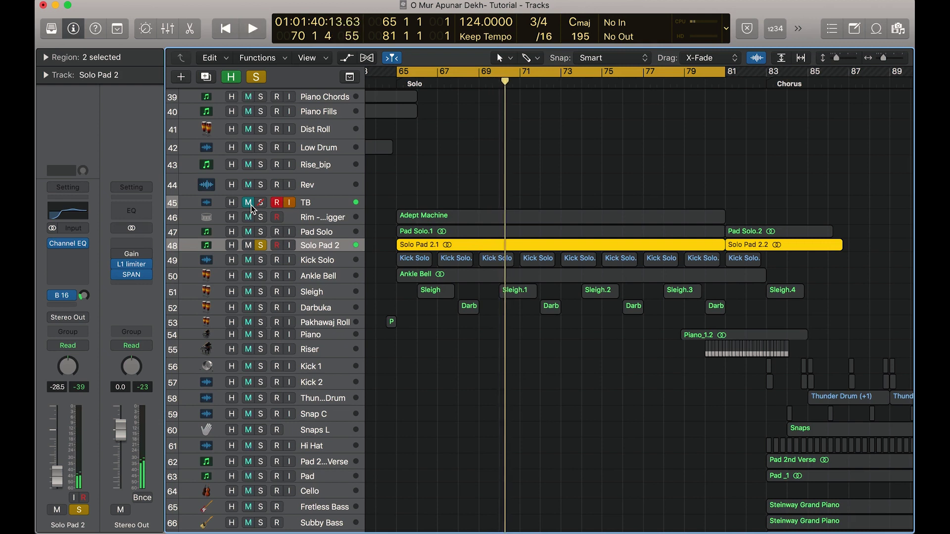
key("space")
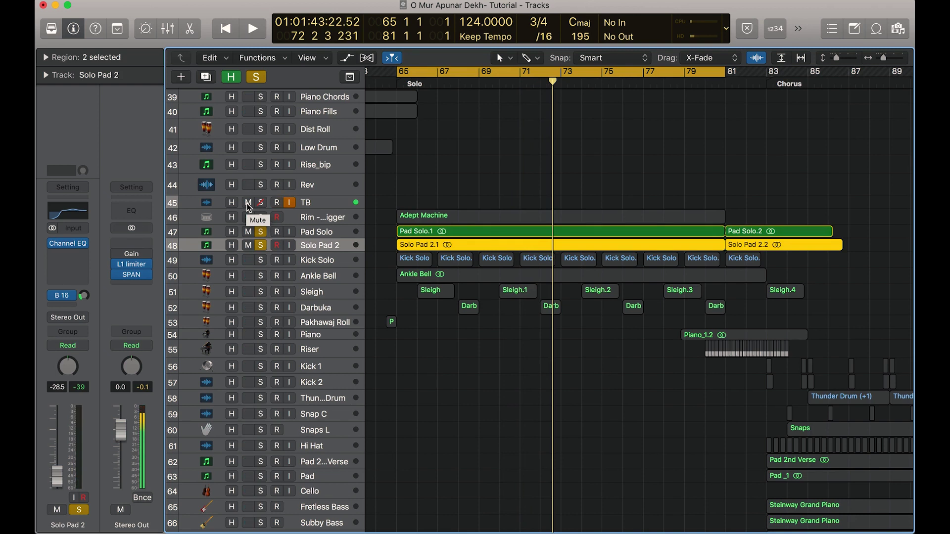
key("space")
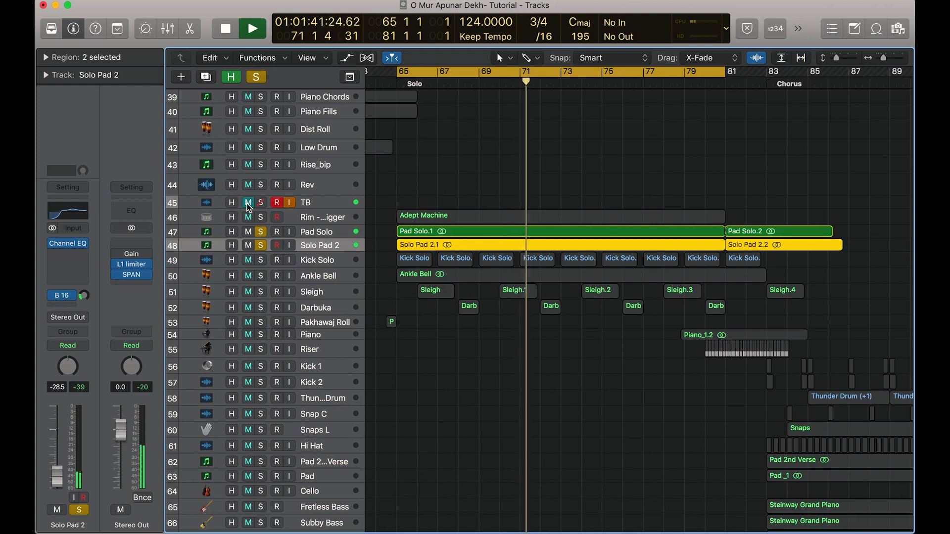
Compare Pad Solo and Solo Pad 2 in playback by taking each out of solo and back in, and stop playback.
left_click(260, 244)
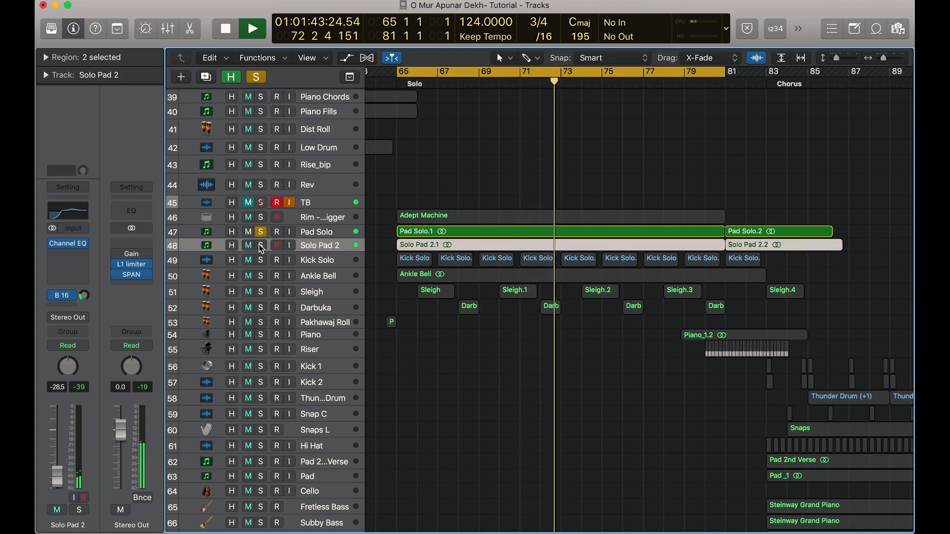
left_click(259, 244)
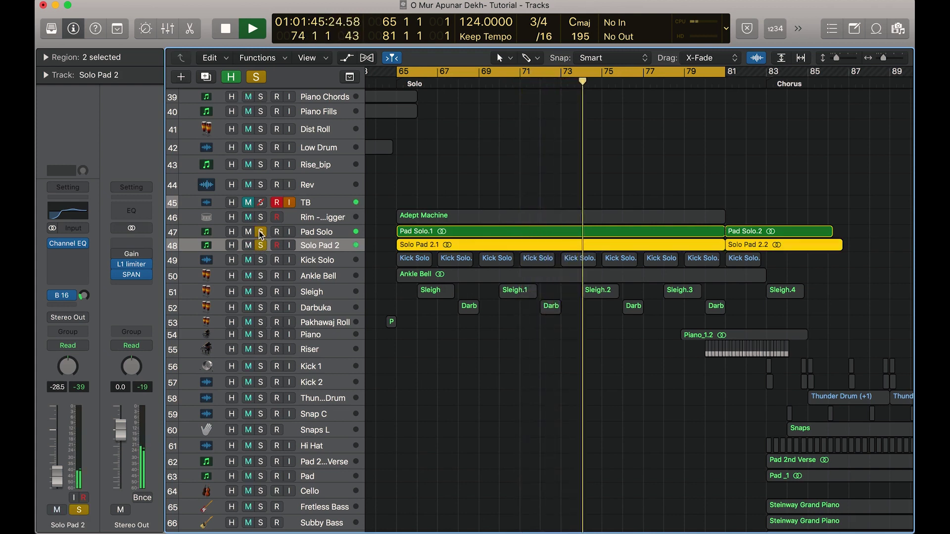
left_click(259, 232)
left_click(259, 231)
key("space")
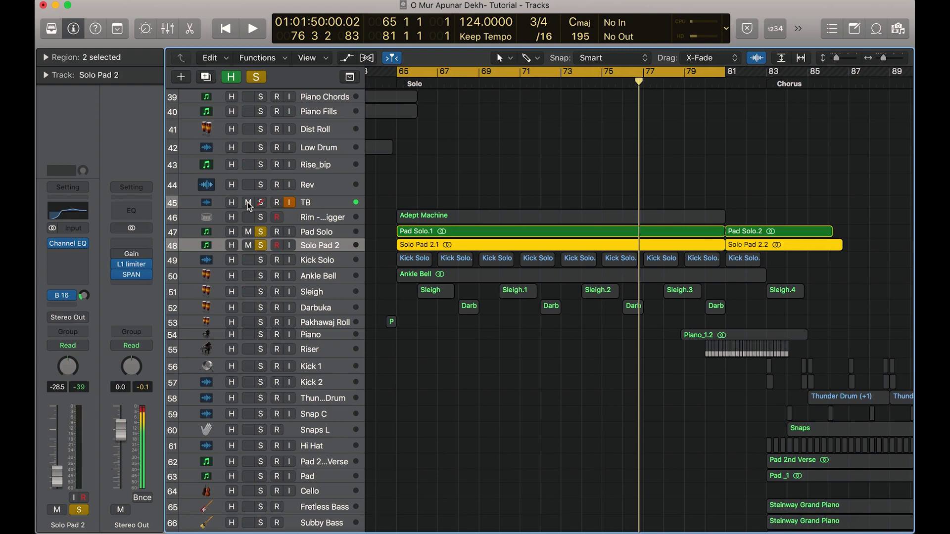
Solo the Kick Solo track in place of the two pads and play it with Channel EQ and ValhallaPlate bypassed.
left_click(261, 246)
left_click(261, 232)
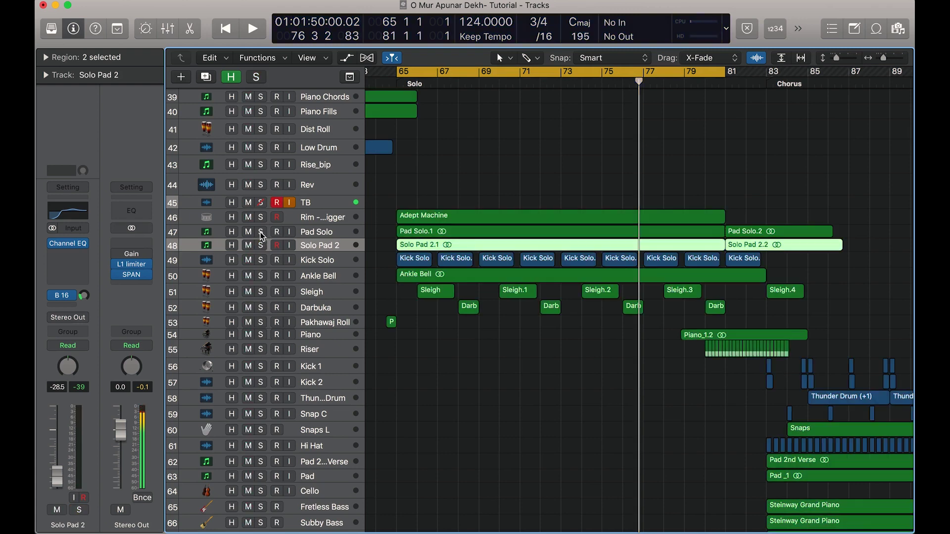
left_click(260, 261)
left_click(315, 262)
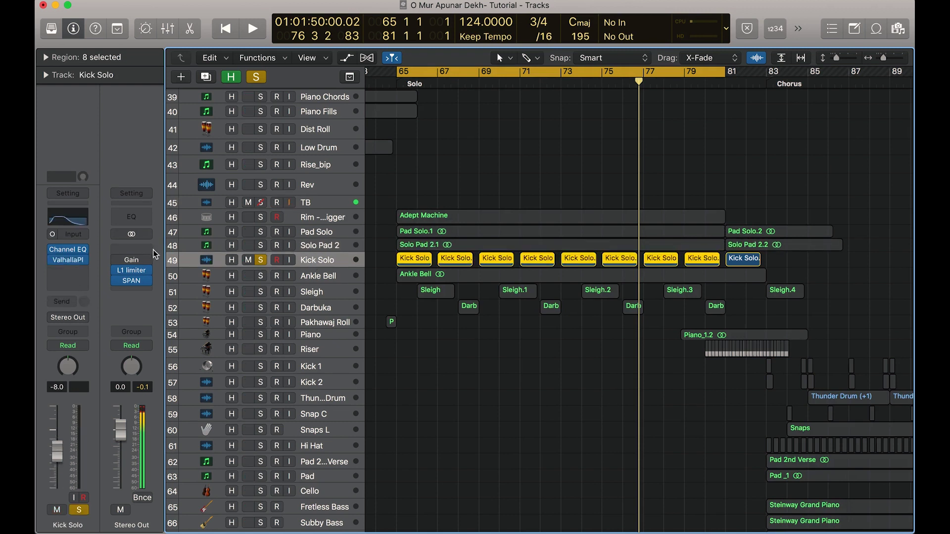
left_click(54, 249)
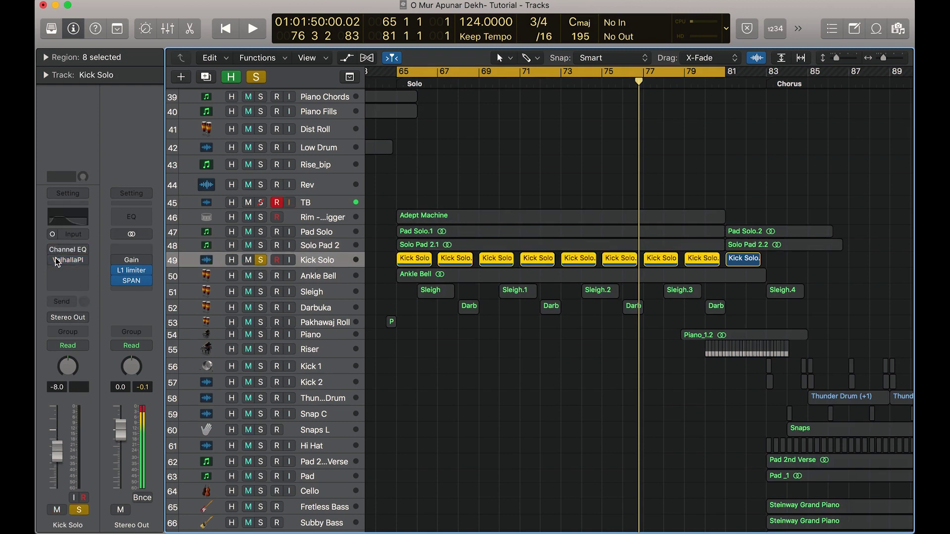
key("shift+space")
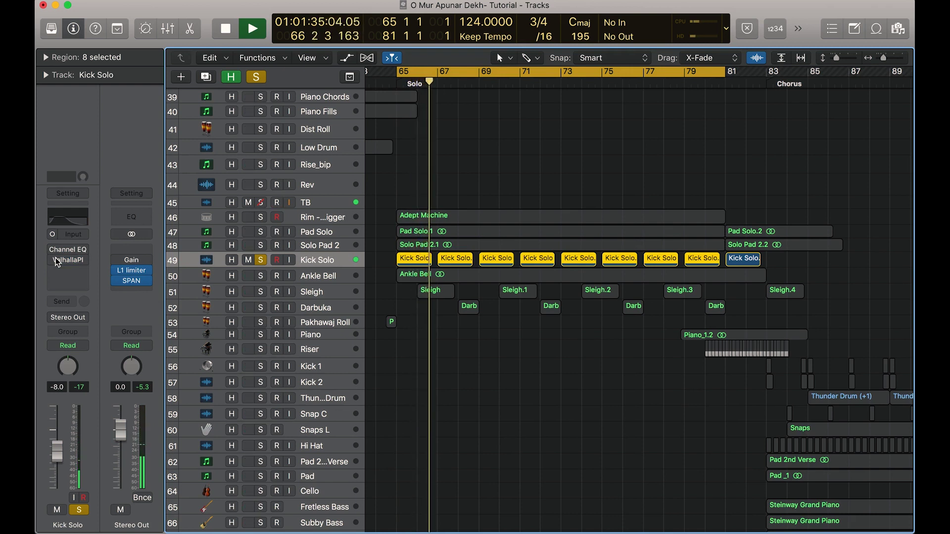
key("space")
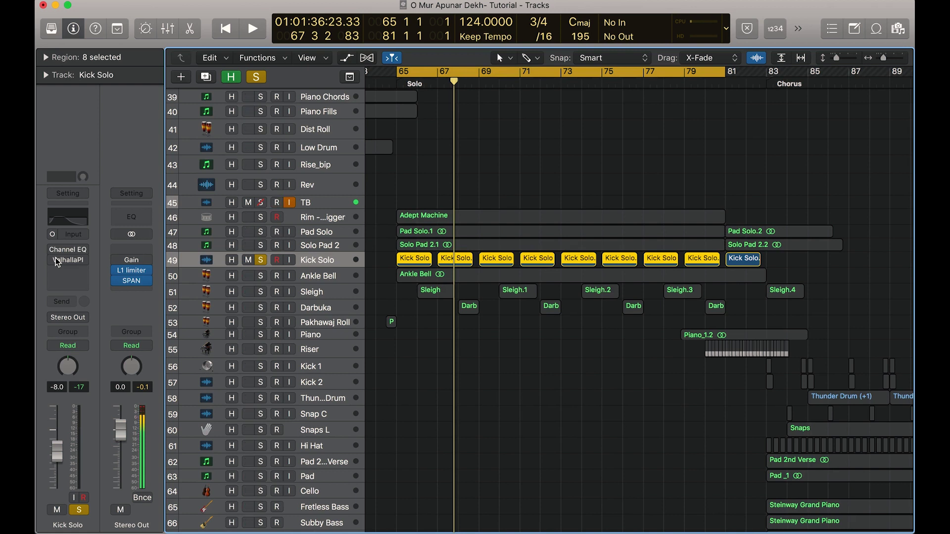
Play Kick Solo with only Channel EQ re-enabled and view the EQ's curve.
key("space")
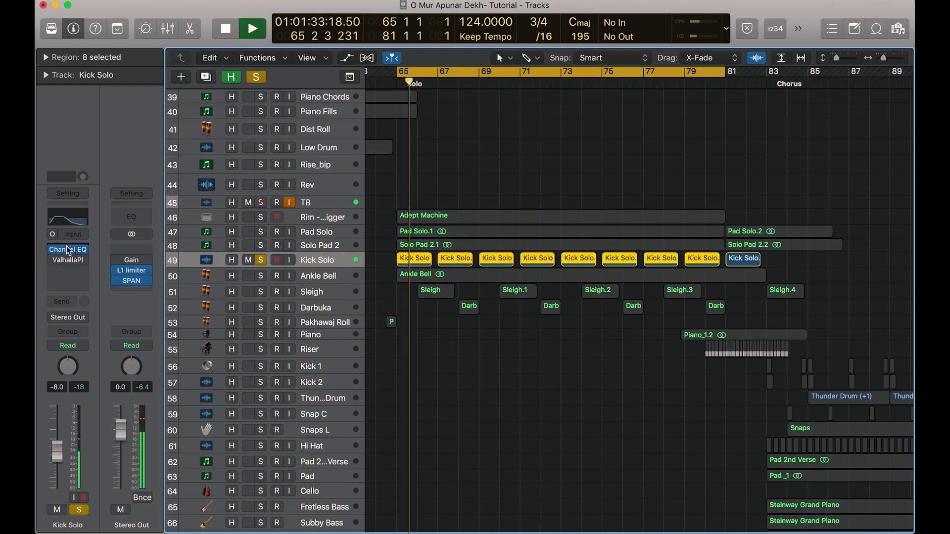
left_click(67, 246)
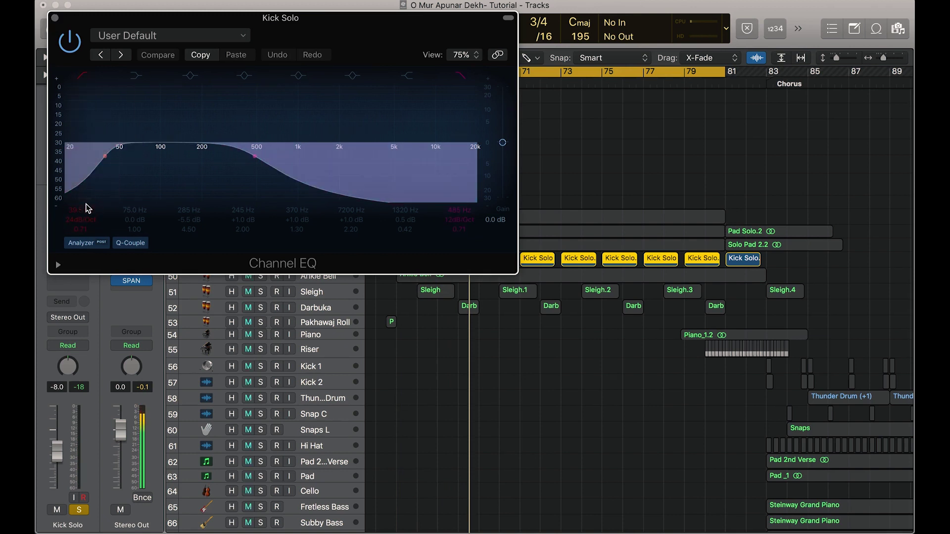
left_click(55, 19)
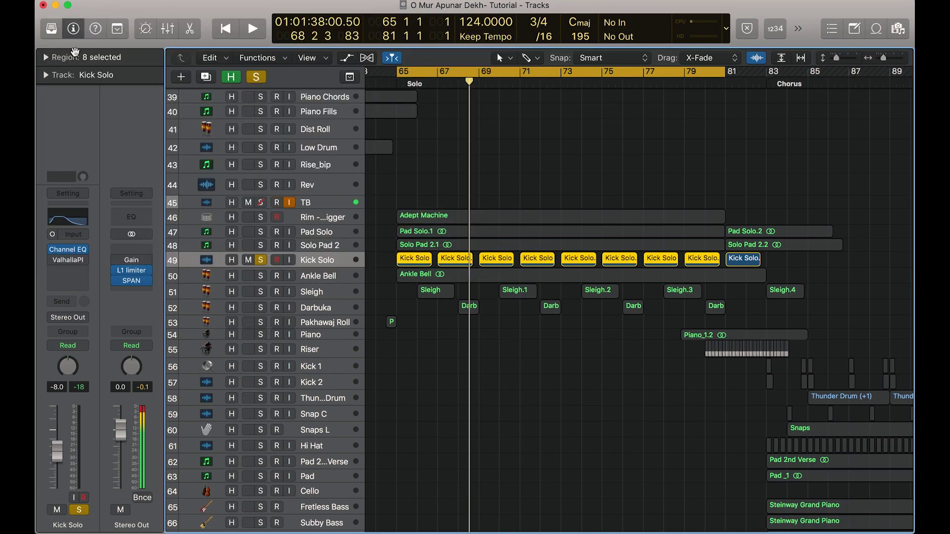
View Kick Solo's ValhallaPlate reverb settings and play the track with the reverb re-enabled.
left_click(69, 263)
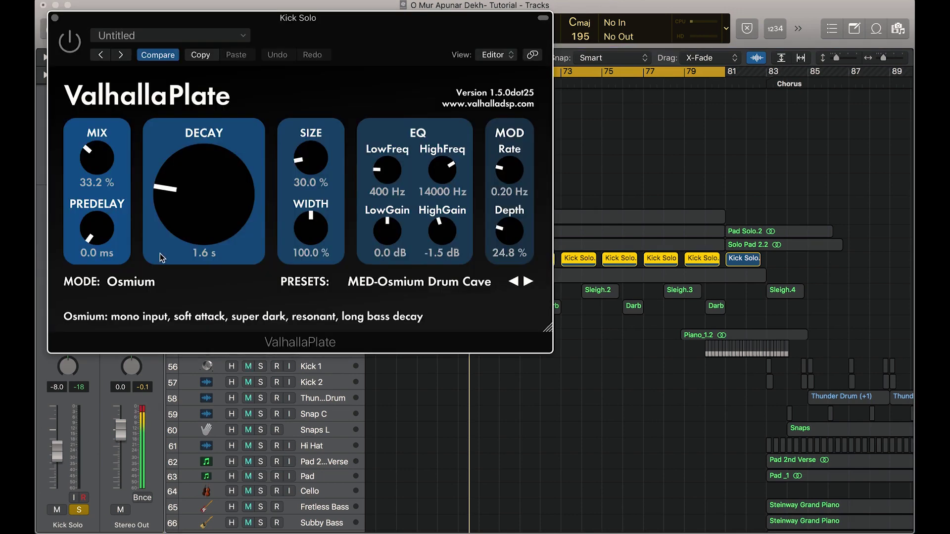
left_click(55, 19)
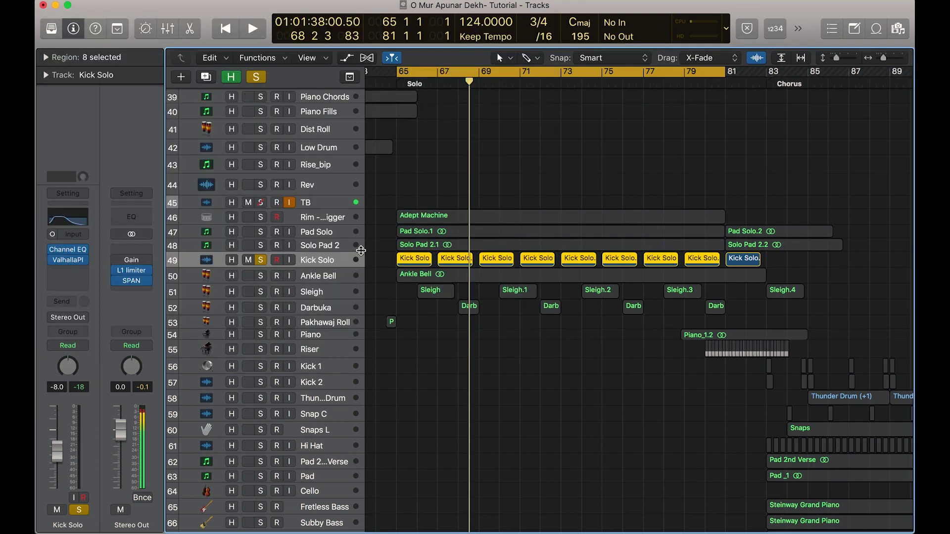
key("space")
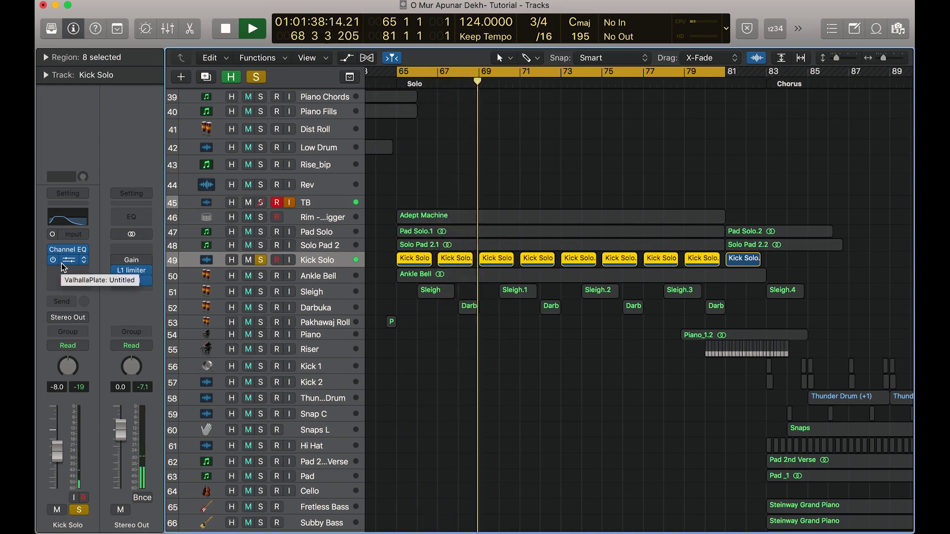
key("space")
Solo the Ankle Bell track in place of Kick Solo and play it with Step FX, Channel EQ and Echo bypassed.
left_click(261, 260)
left_click(261, 275)
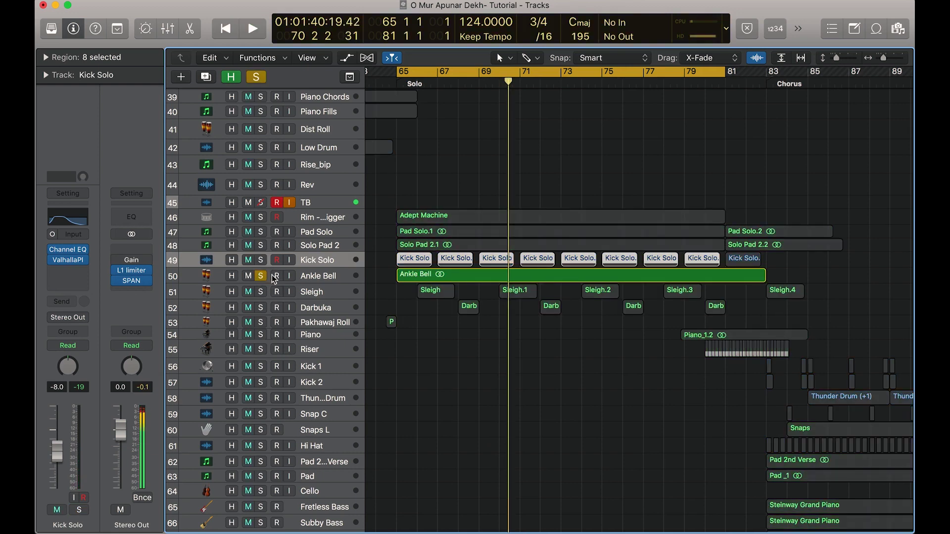
left_click(328, 278)
left_click_drag(835, 56, 838, 57)
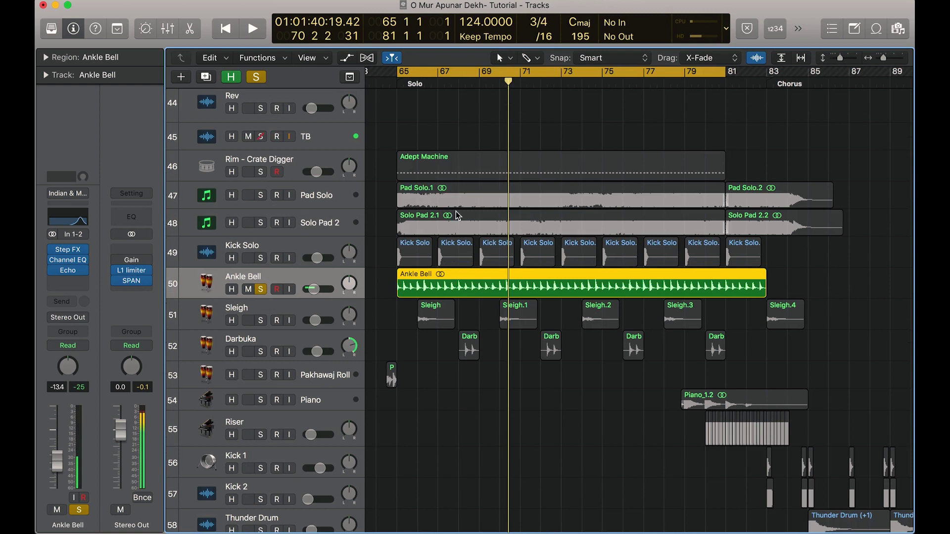
left_click(52, 250, "alt")
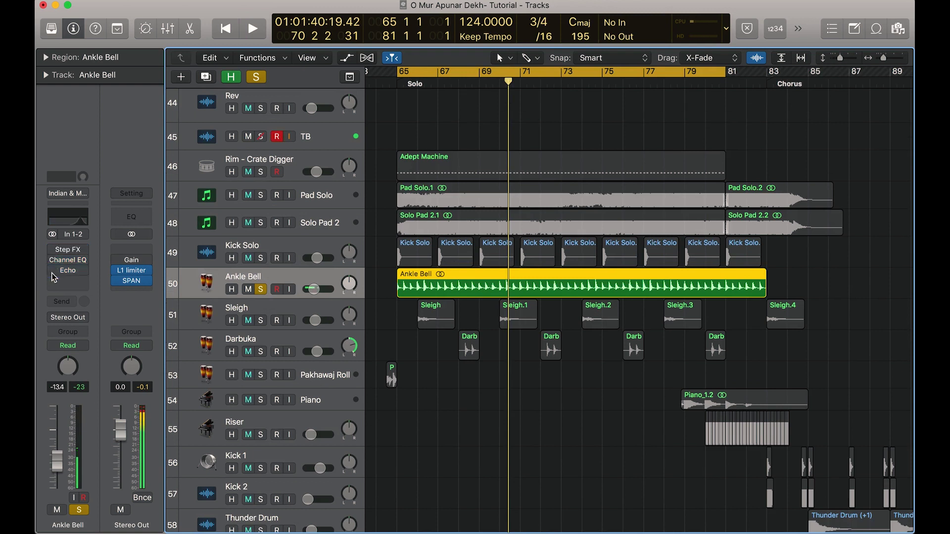
key("shift+space")
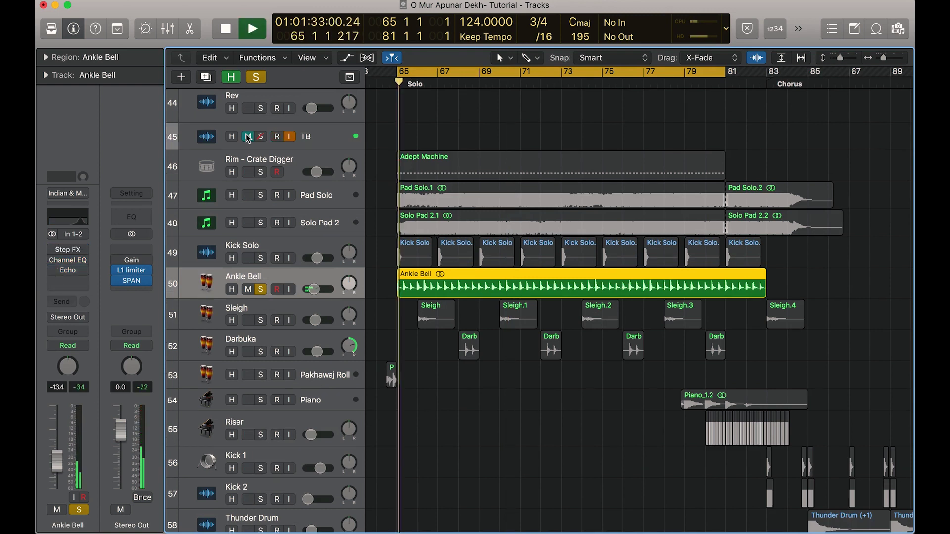
left_click(248, 137)
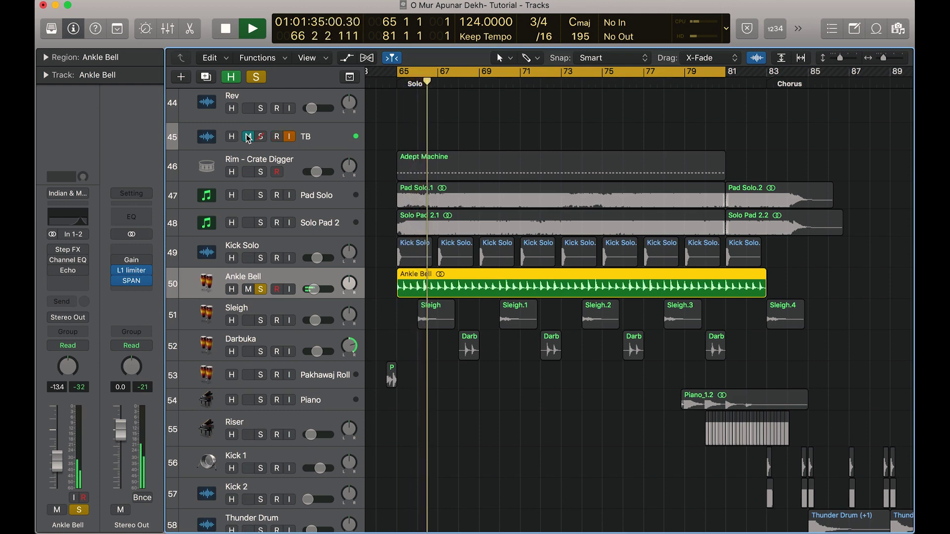
key("space")
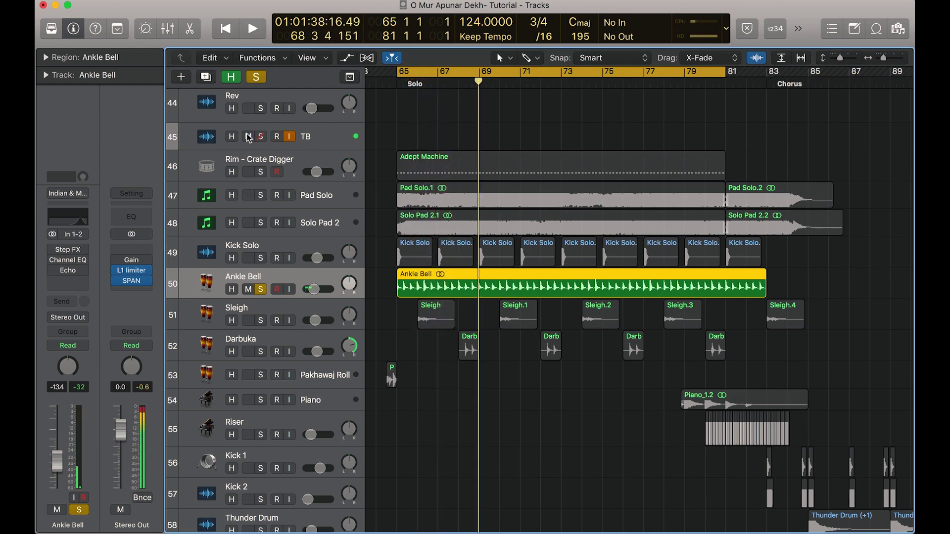
Re-enable Step FX on Ankle Bell, play the track with it and view its Ethereal Wash preset.
left_click(53, 249)
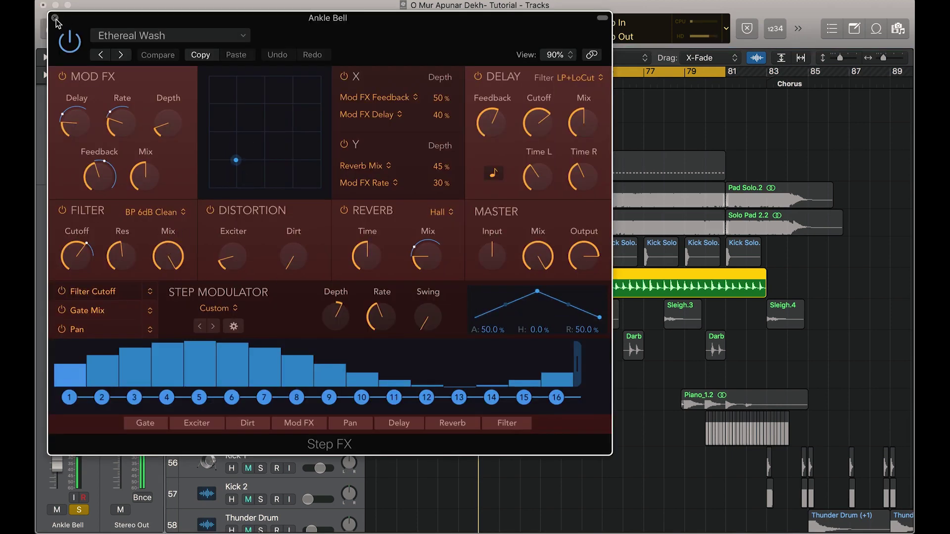
left_click(55, 18)
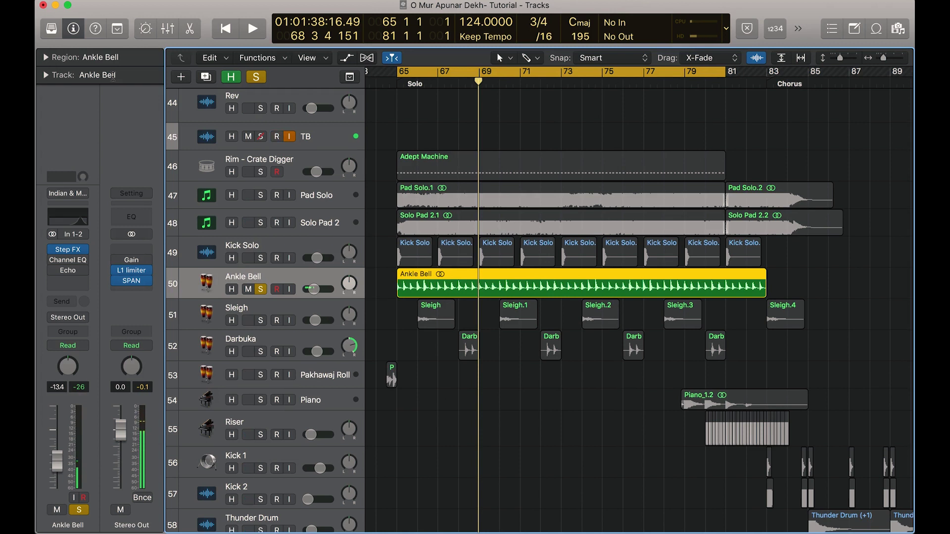
key("shift+space")
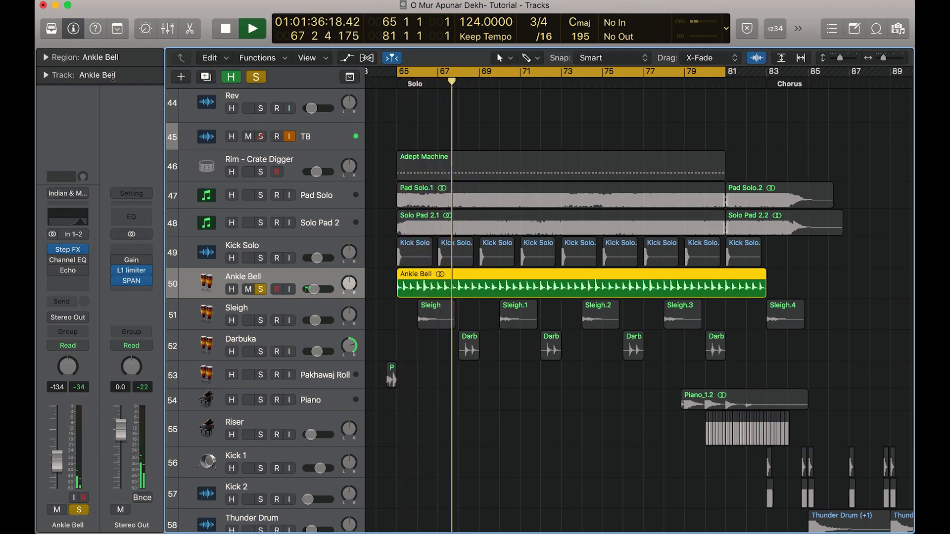
left_click(69, 250)
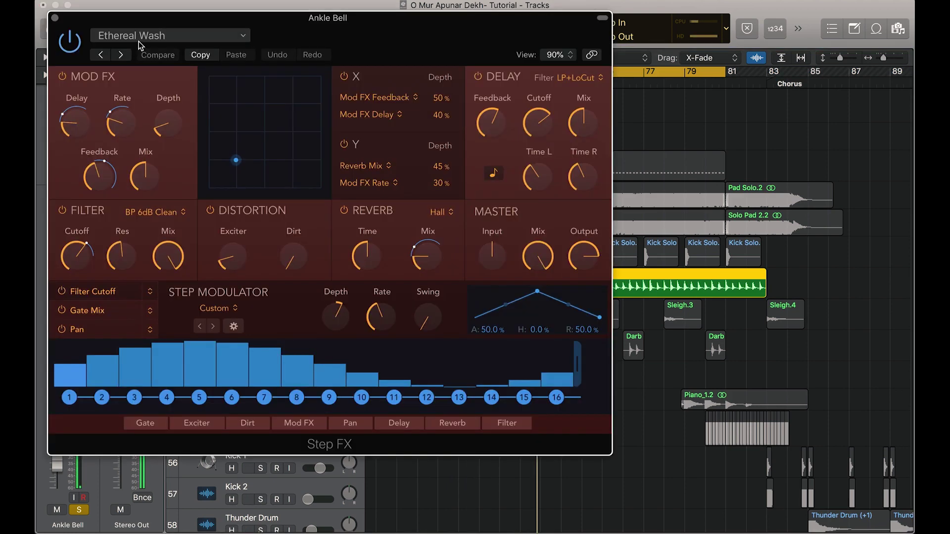
left_click(55, 19)
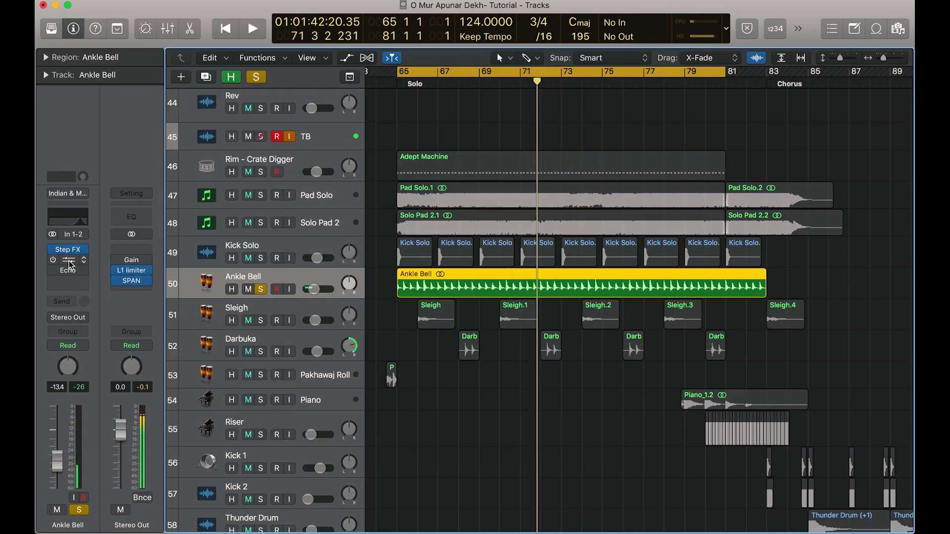
View the Ankle Bell track's Channel EQ, turn it back on and play the track with it.
left_click(68, 216)
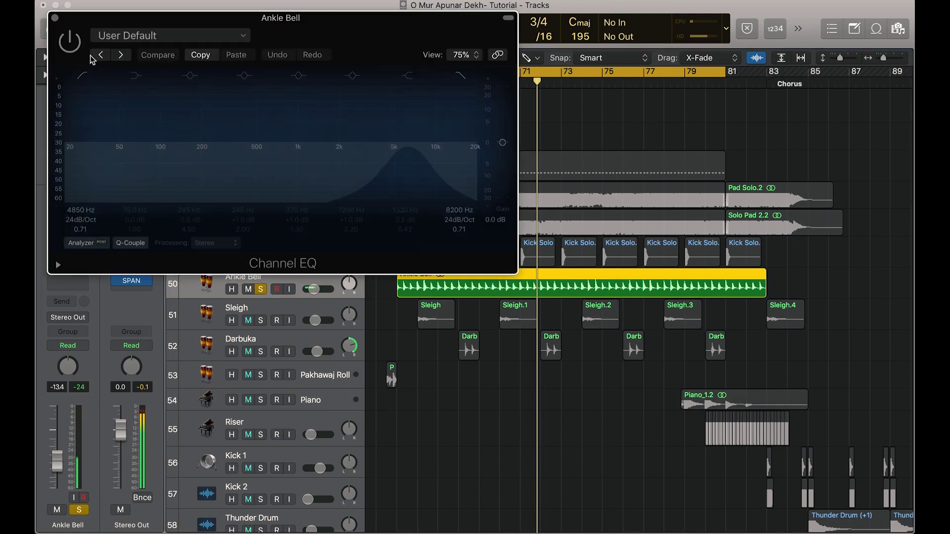
left_click(70, 42)
key("space")
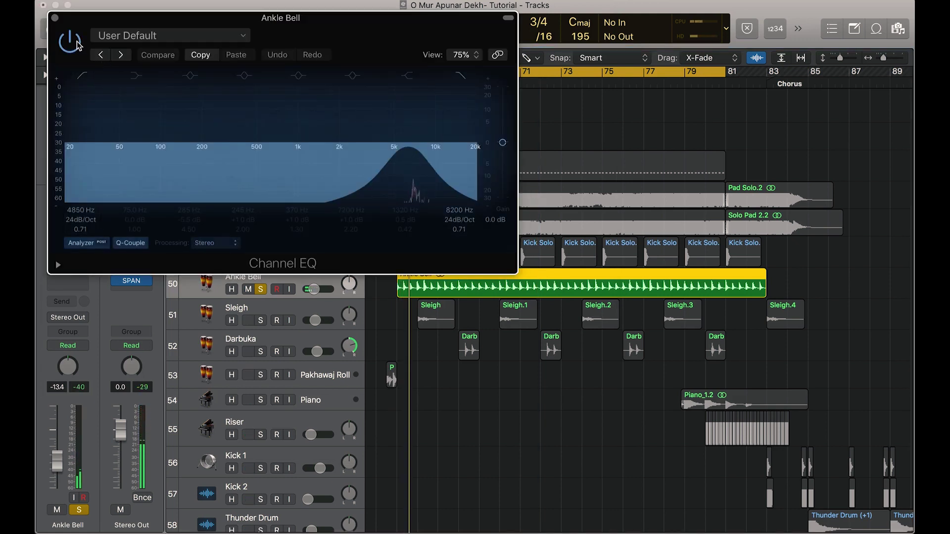
left_click(55, 17)
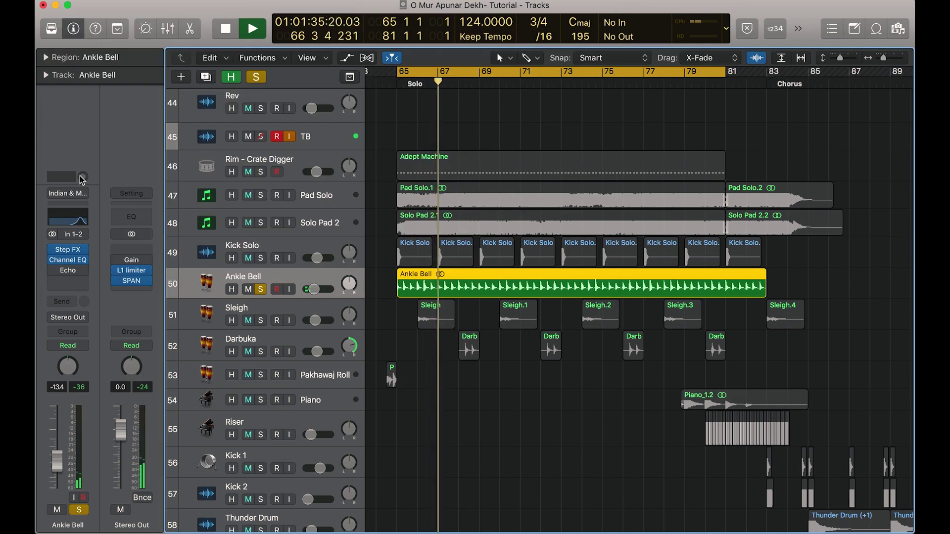
key("space")
Re-enable Echo on Ankle Bell and play the track with all three effects active.
mouse_move(53, 272)
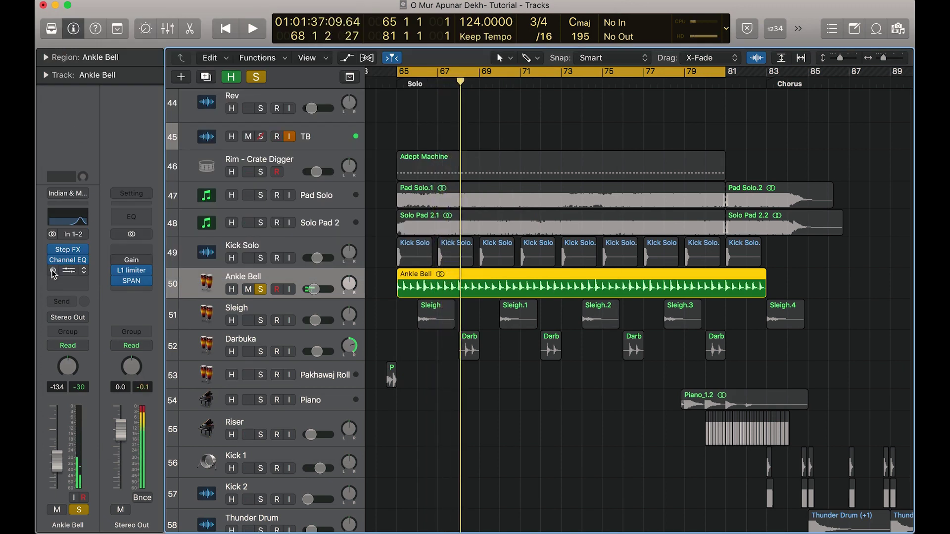
key("space")
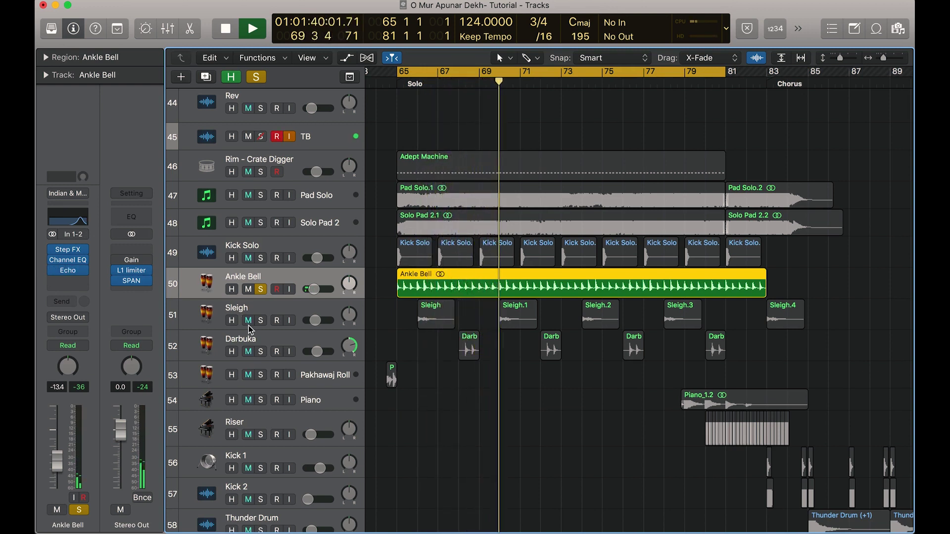
key("space")
Solo the Sleigh track in place of Ankle Bell.
left_click(261, 288)
left_click(267, 306)
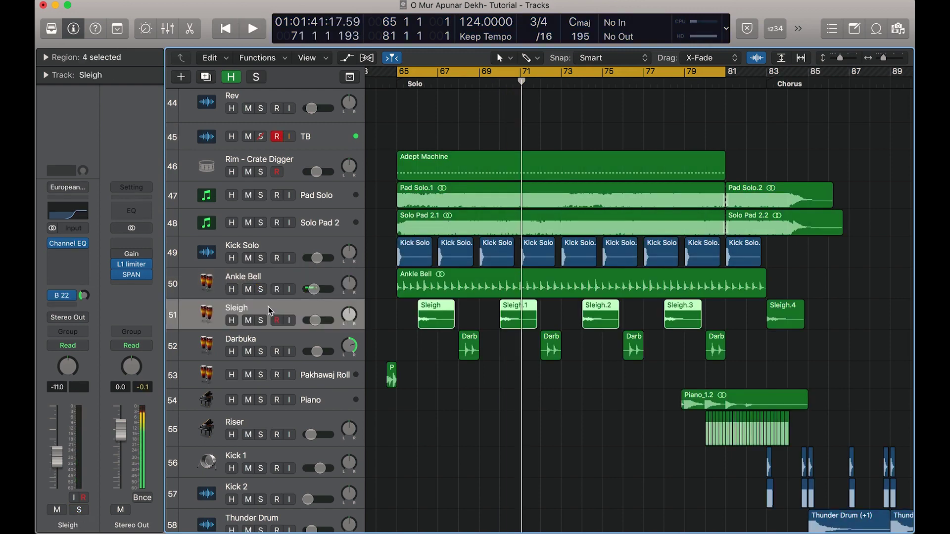
left_click(261, 320)
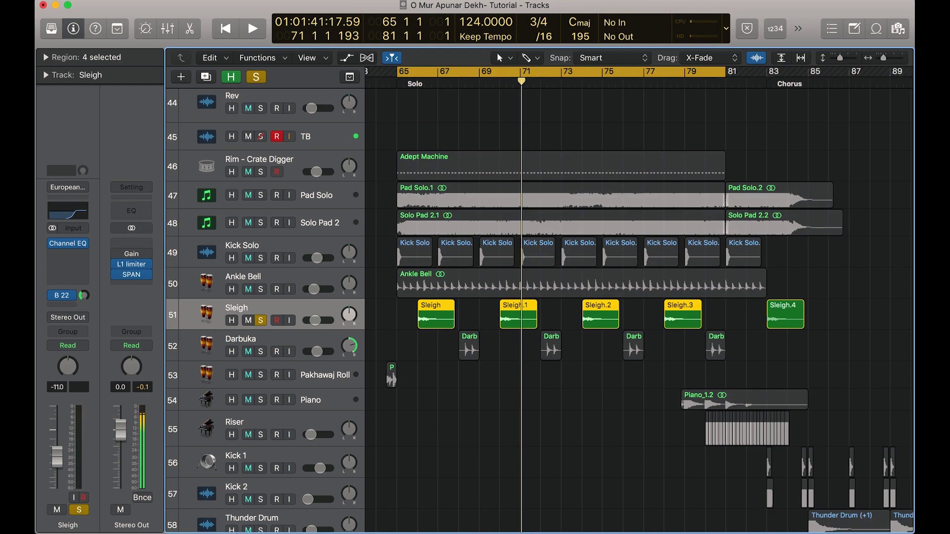
View the Sleigh track's European Folk Kit patch in the Library and play the track from bar 65.
left_click(55, 33)
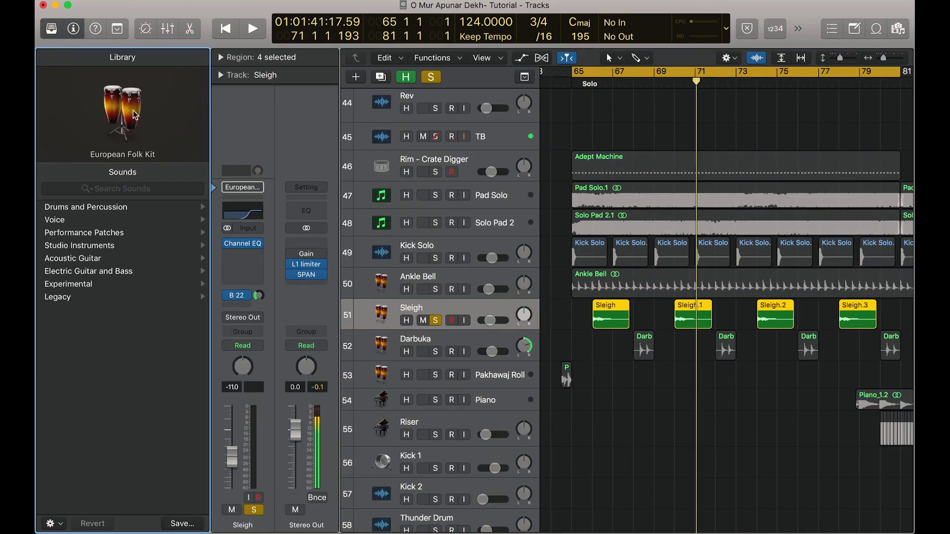
left_click(55, 29)
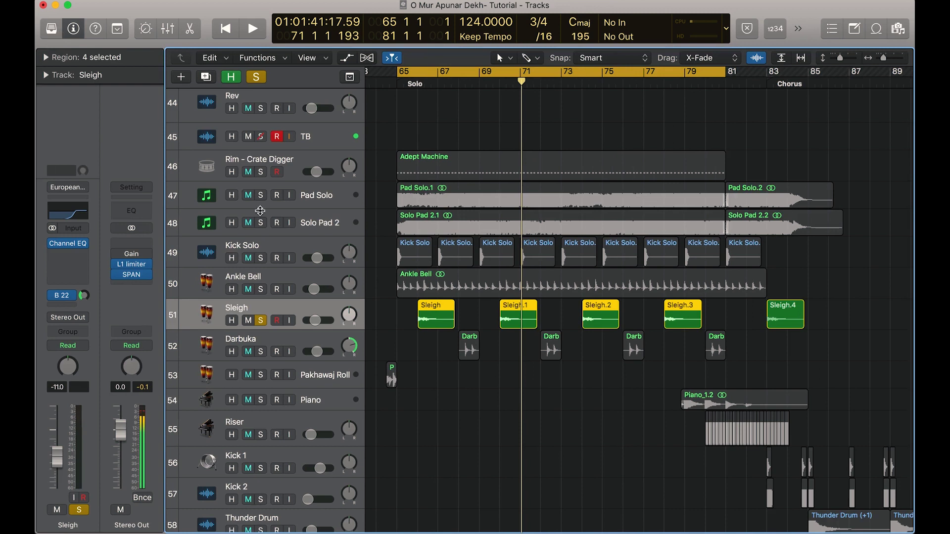
left_click(398, 84)
key("space")
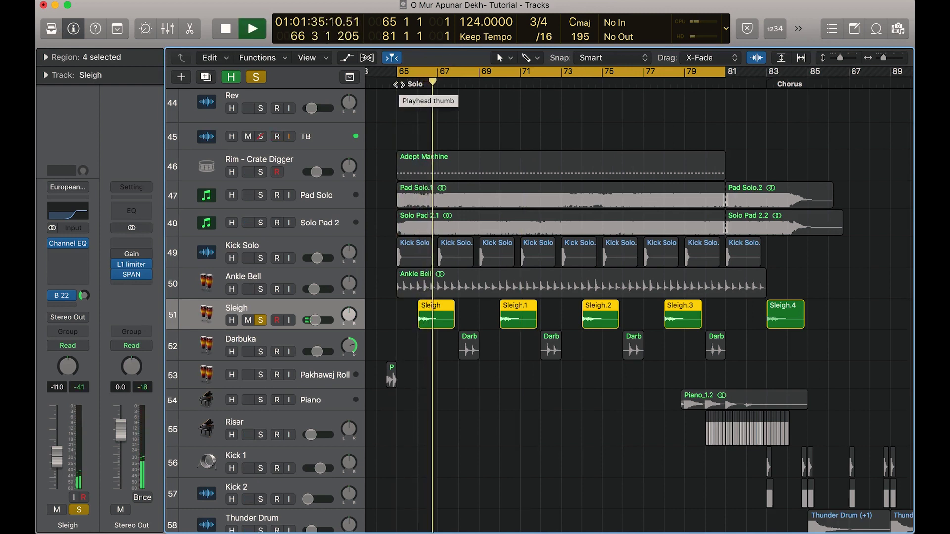
Replay the soloed Sleigh track from bar 65.
key("space")
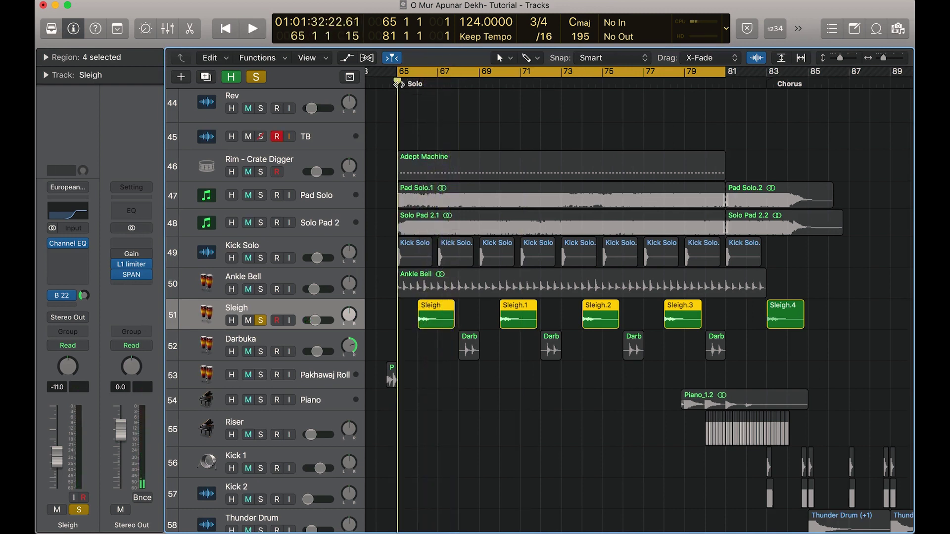
key("space")
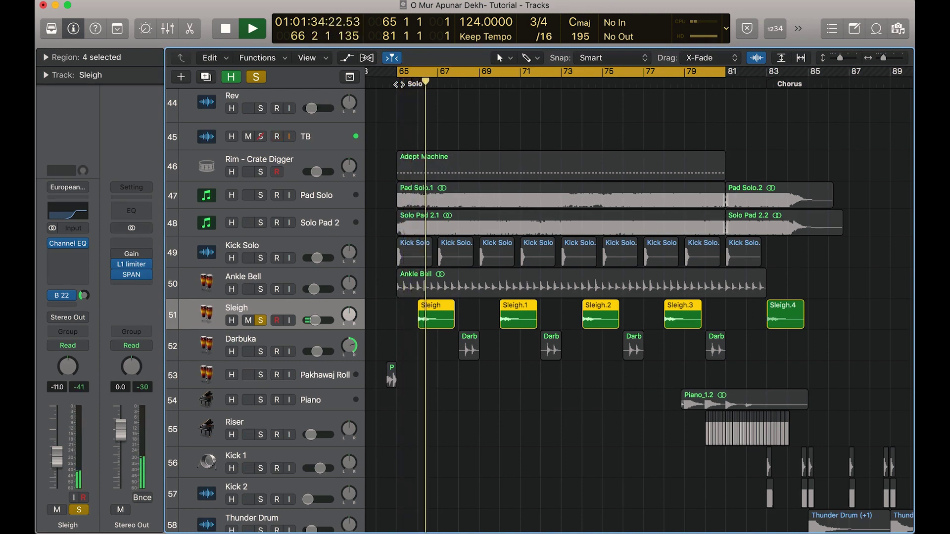
key("space")
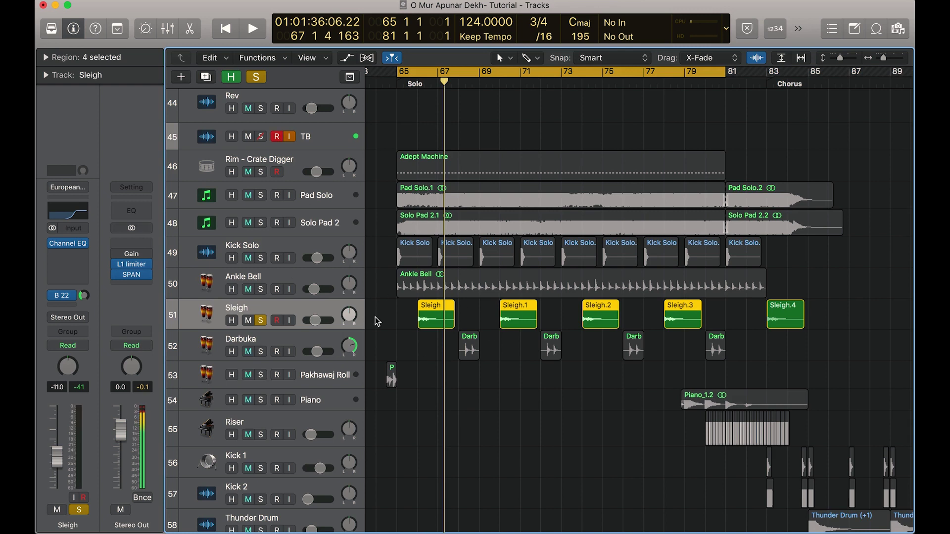
Show the Sleigh track's Bus 22 reverb channel strip and play the track from about bar 65.
left_click(61, 297)
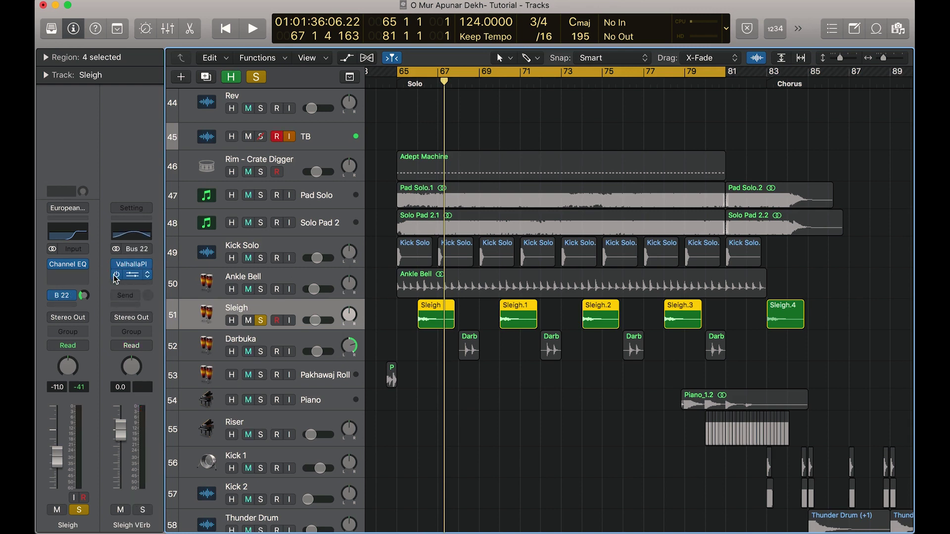
left_click(409, 86)
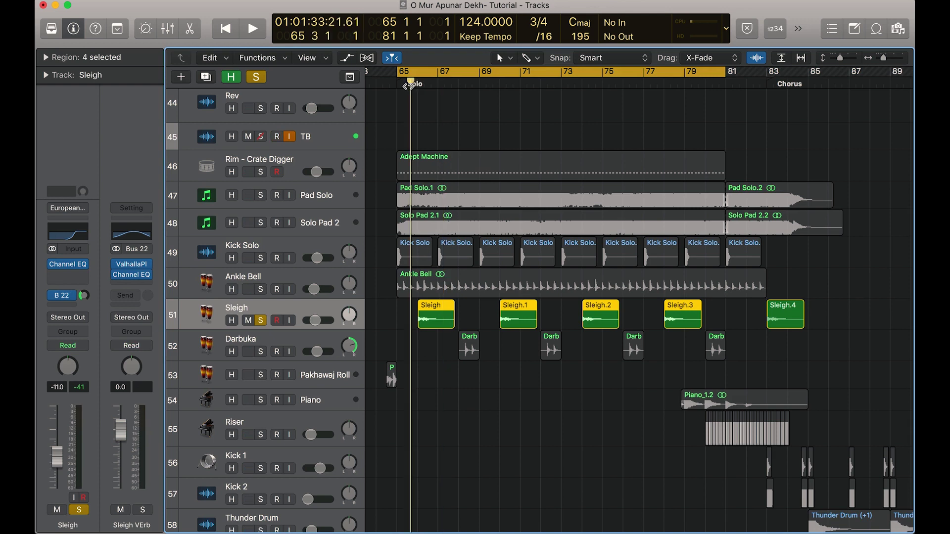
key("space")
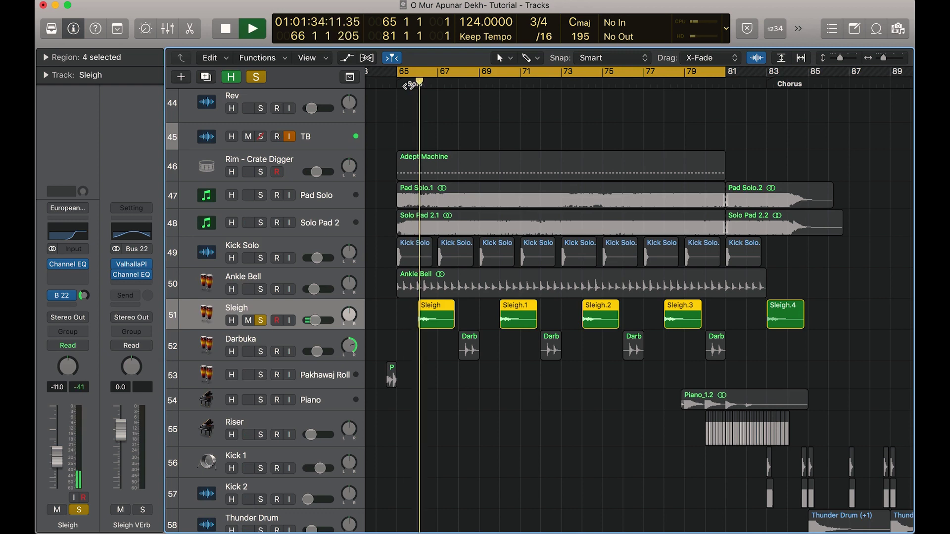
key("space")
Solo the Darbuka track in place of Sleigh.
left_click(261, 320)
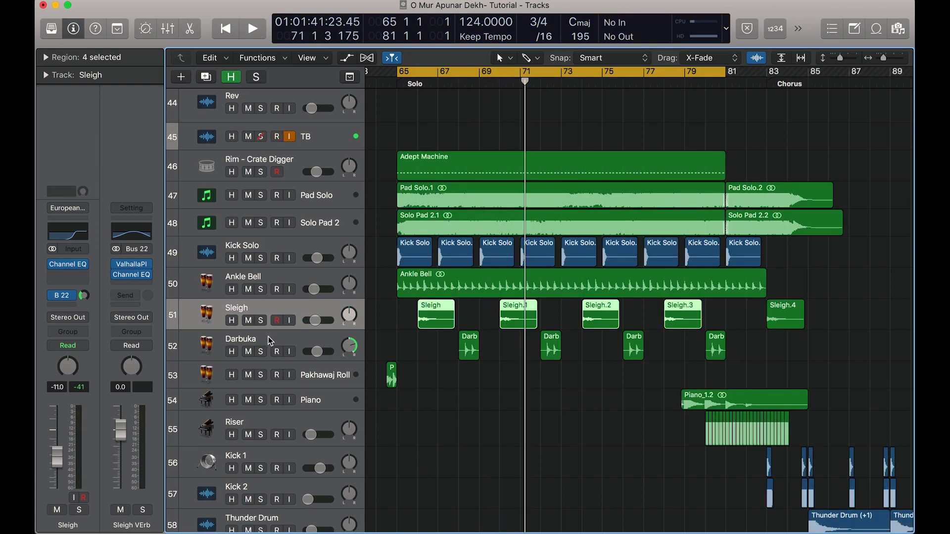
left_click(269, 337)
left_click(262, 352)
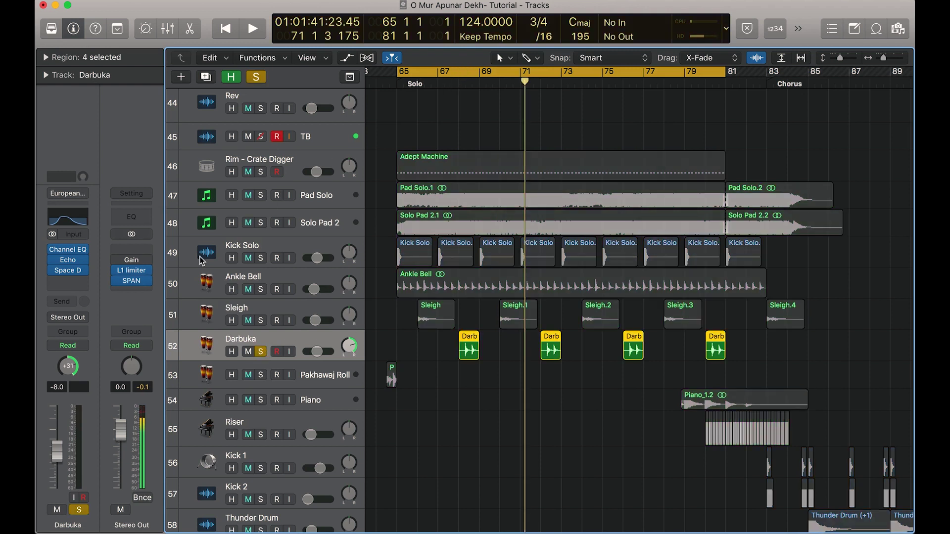
Bypass Channel EQ, Echo and Space Designer on Darbuka and play the dry track from about bar 68.
left_click_drag(53, 249, 53, 260)
left_click_drag(54, 261, 53, 272)
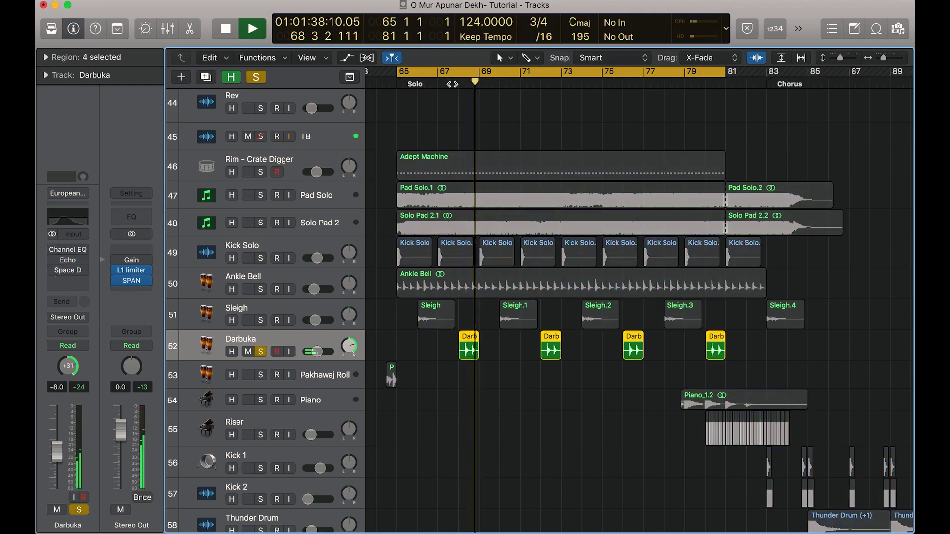
left_click(452, 83)
key("space")
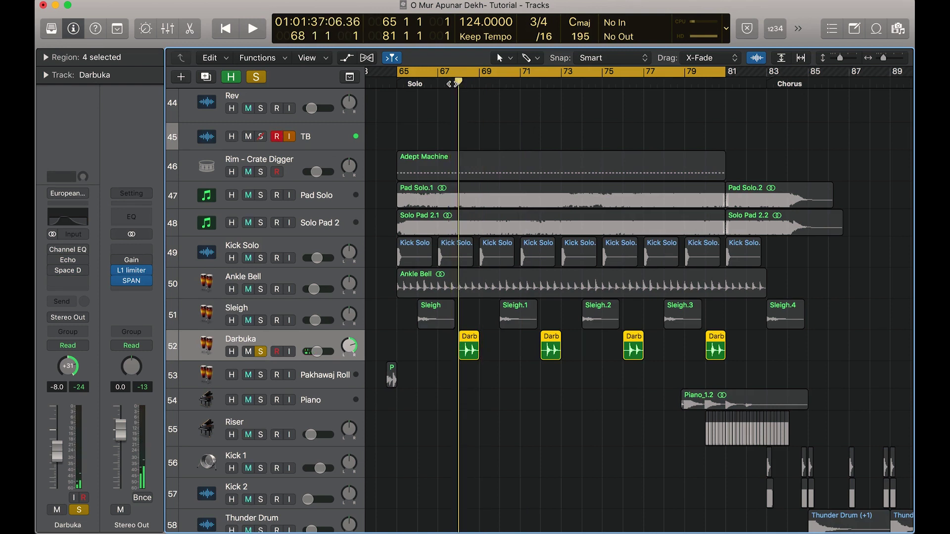
key("space")
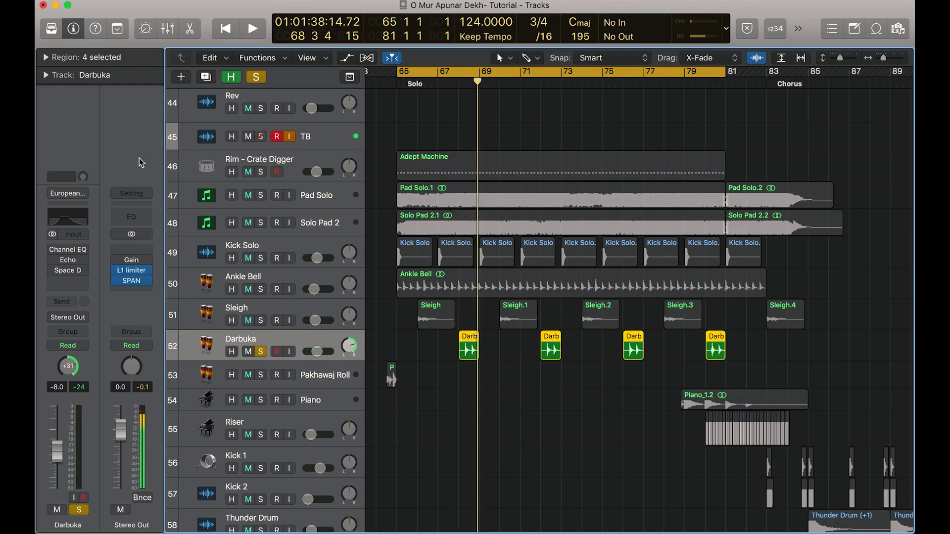
Re-enable Channel EQ on Darbuka and examine it by playing the track and viewing the EQ curve.
mouse_move(56, 253)
key("space")
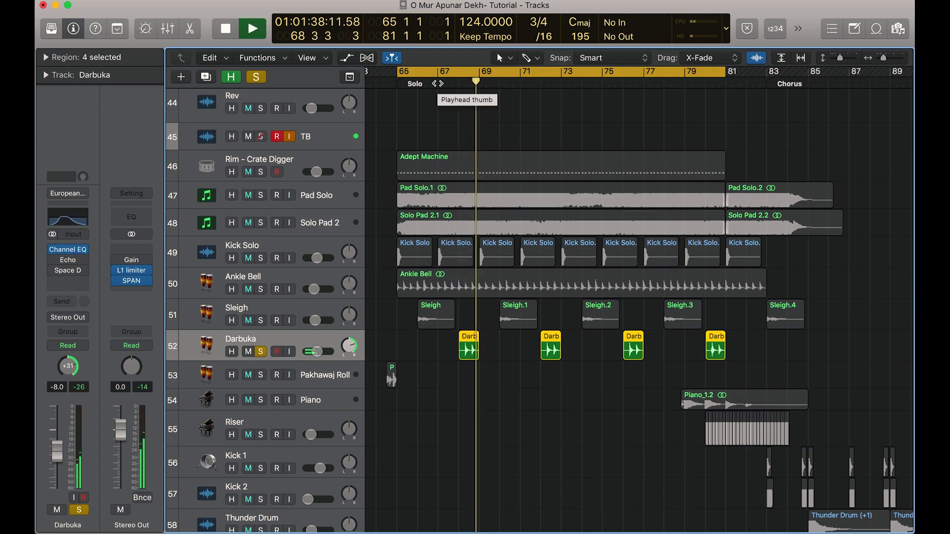
key("space")
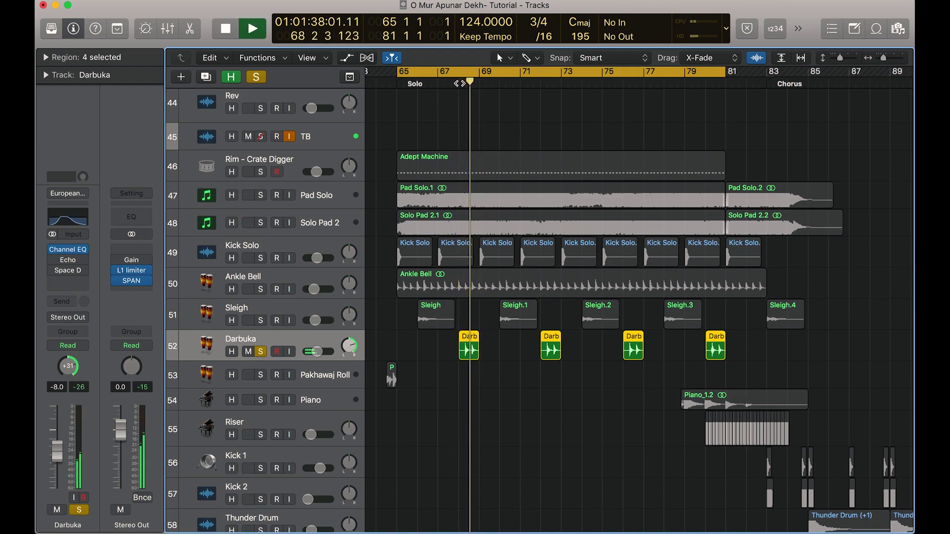
key("space")
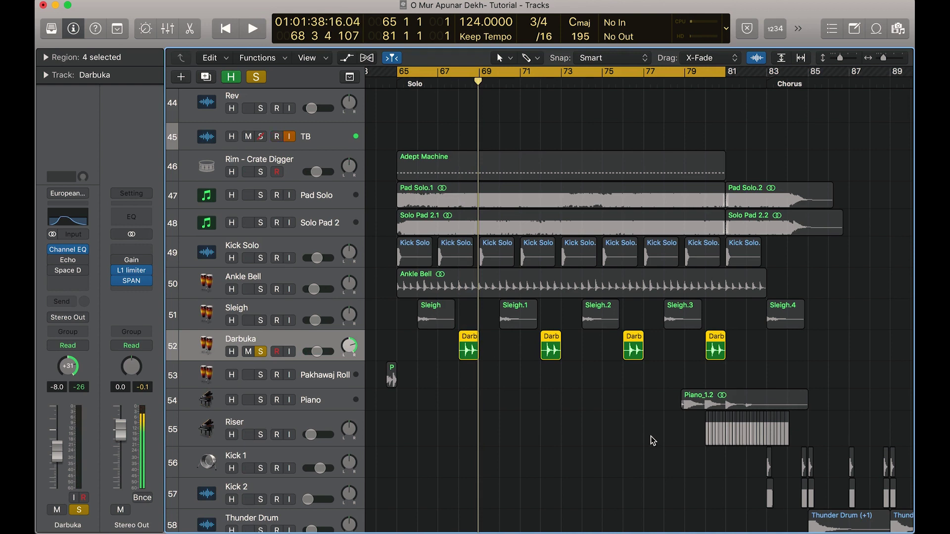
left_click(60, 248)
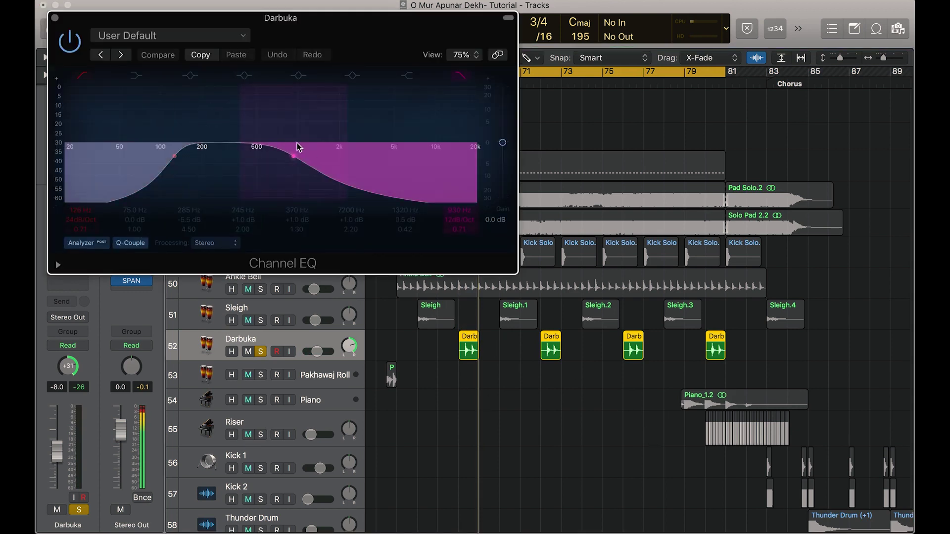
left_click(55, 19)
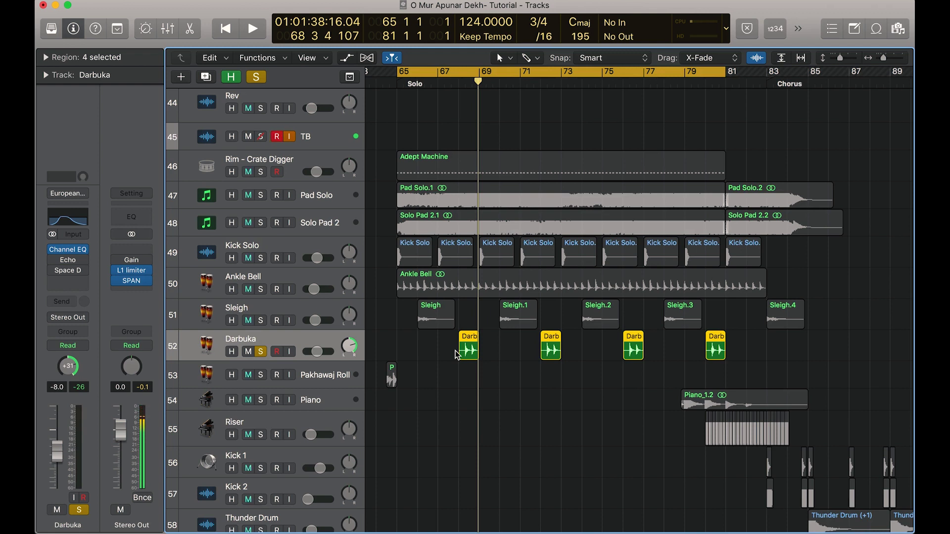
Re-enable Echo on Darbuka and play the track with Channel EQ and Echo active.
left_click(53, 261)
double_click(468, 82)
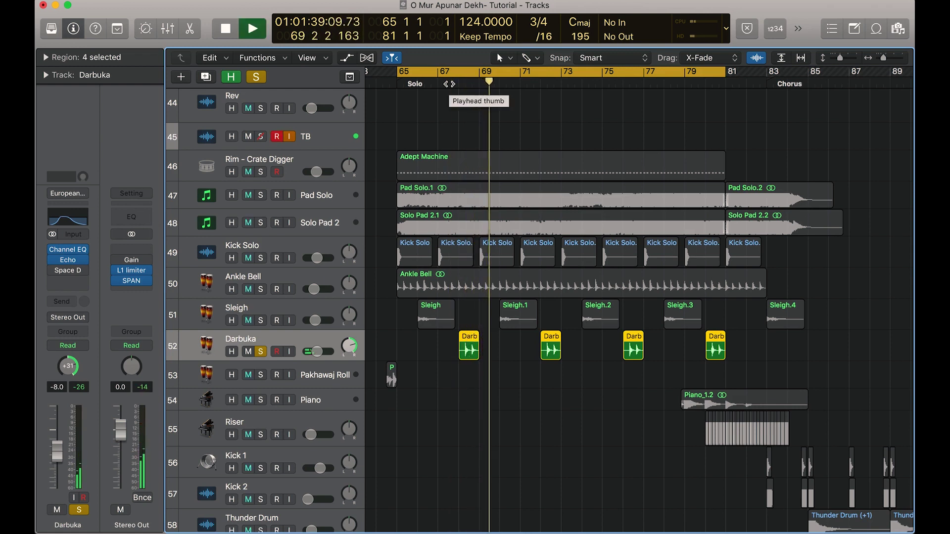
key("space")
Re-enable Space Designer on Darbuka and play the track with all three effects active.
mouse_move(54, 276)
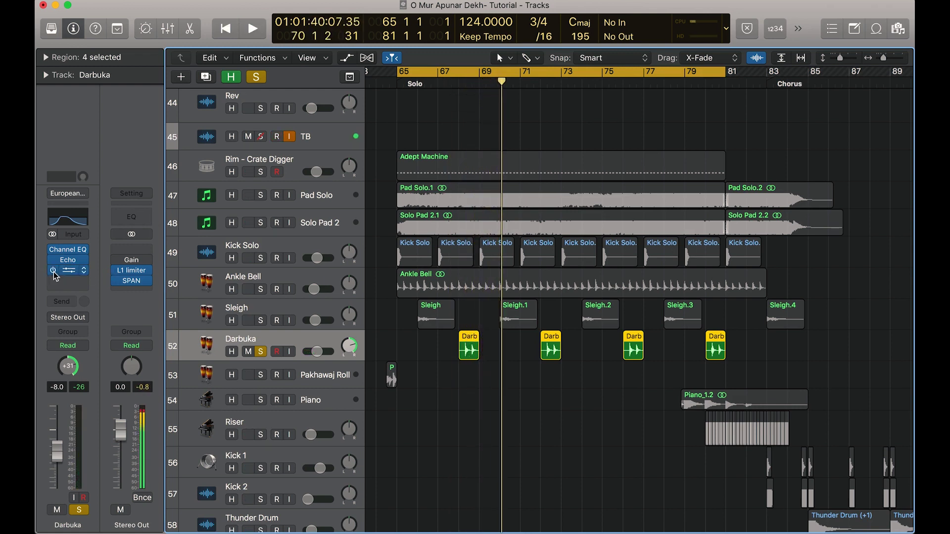
double_click(450, 84)
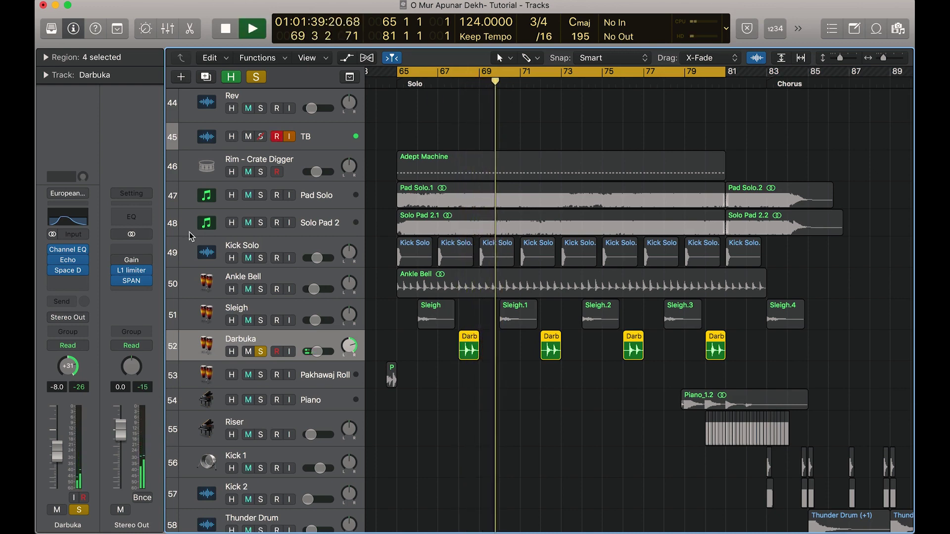
key("space")
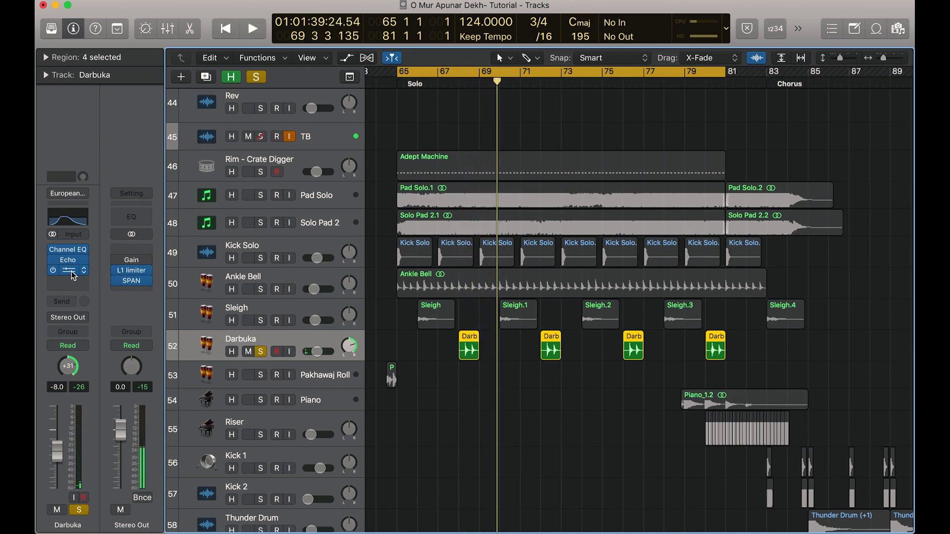
View the Darbuka track's Space Designer reverb settings.
left_click(71, 273)
left_click(73, 273)
key("v")
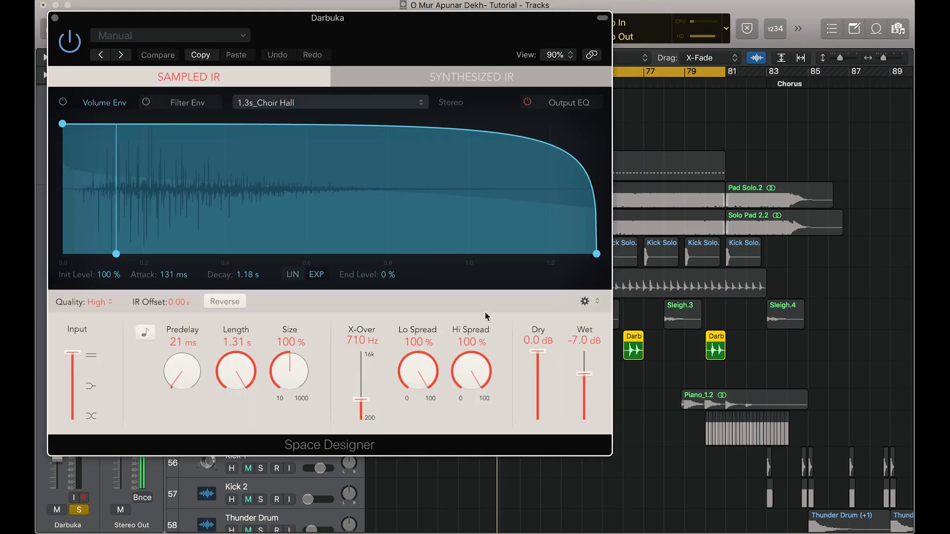
left_click(55, 19)
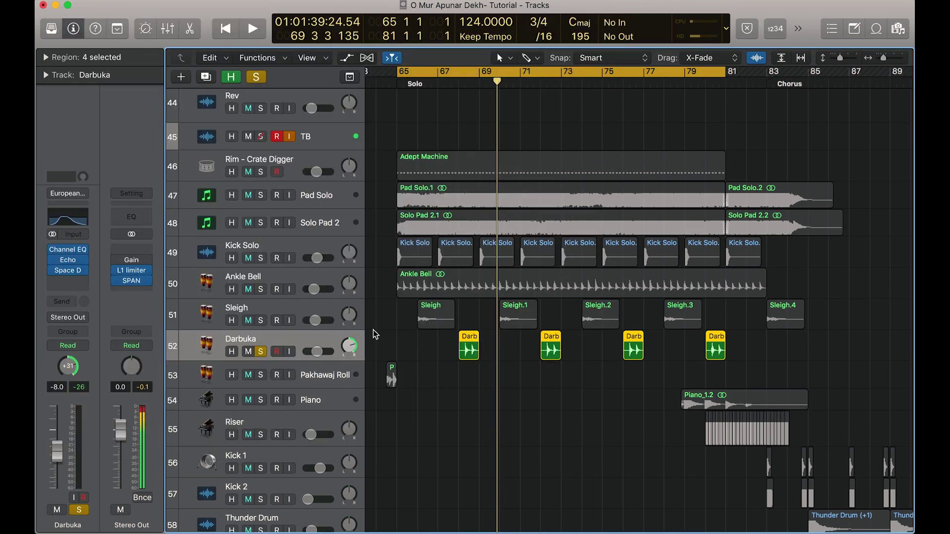
Solo Kick Solo, Ankle Bell and Sleigh along with Darbuka and play the percussion together.
left_click(261, 257)
key("space")
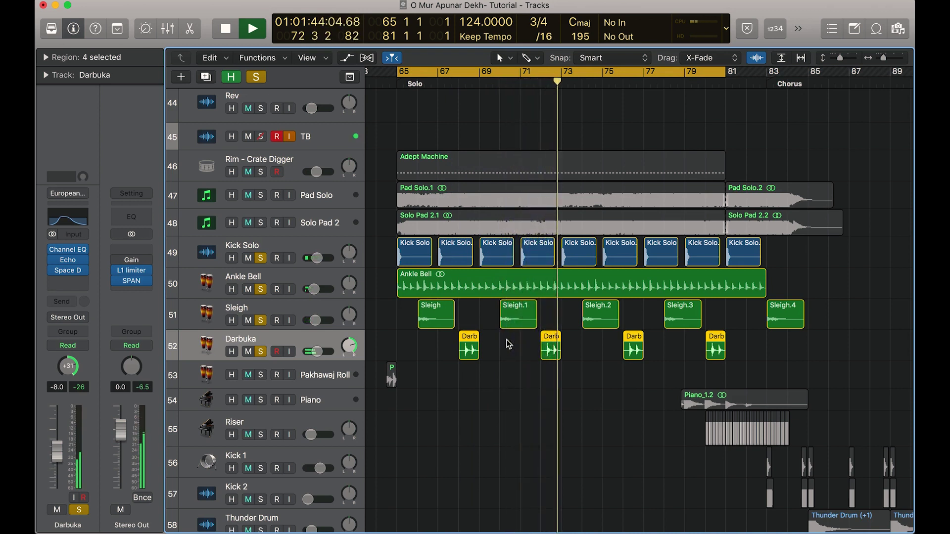
key("space")
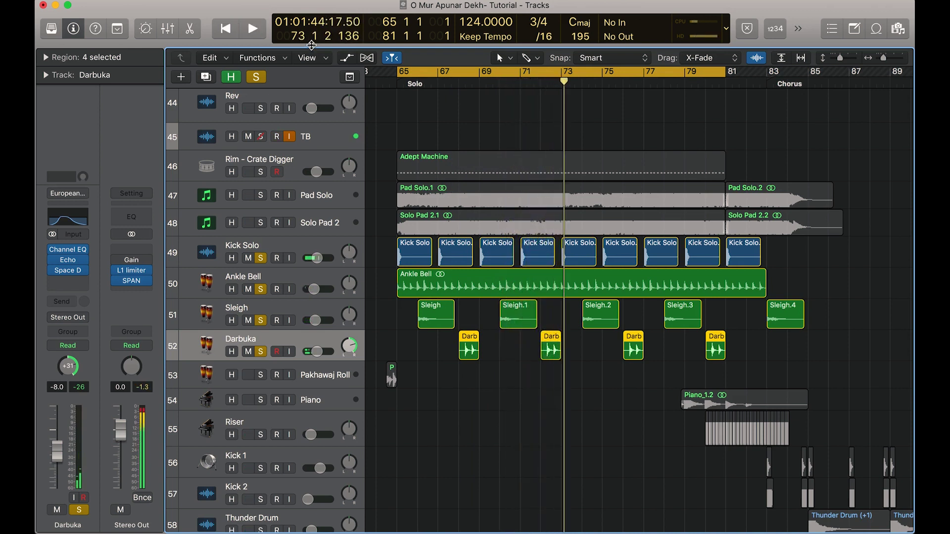
Add the Rim - Crate Digger track to the soloed percussion and play the section from bar 65.
left_click(261, 173)
key("space")
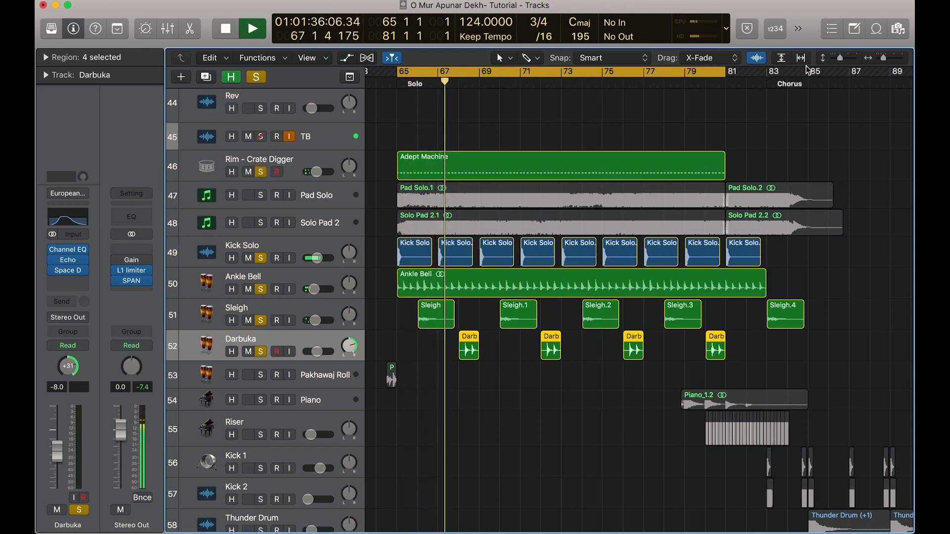
left_click_drag(840, 58, 841, 59)
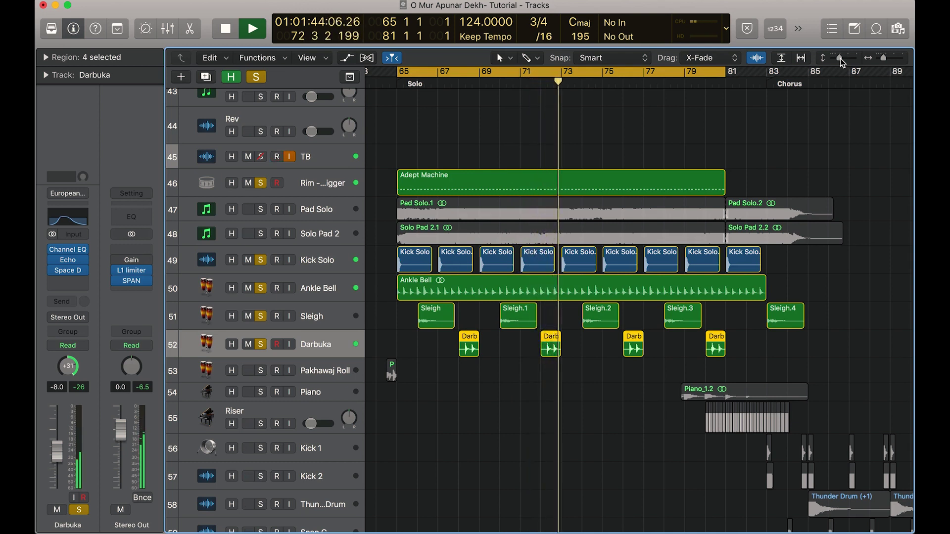
key("space")
Add Pad Solo and Solo Pad 2 to the soloed tracks and play the Solo section.
left_click(259, 209)
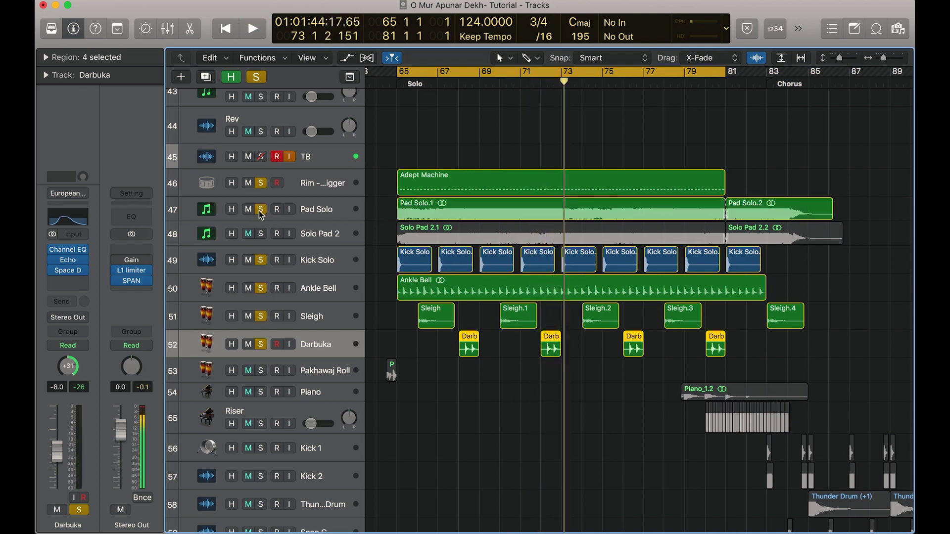
left_click(261, 233)
key("space")
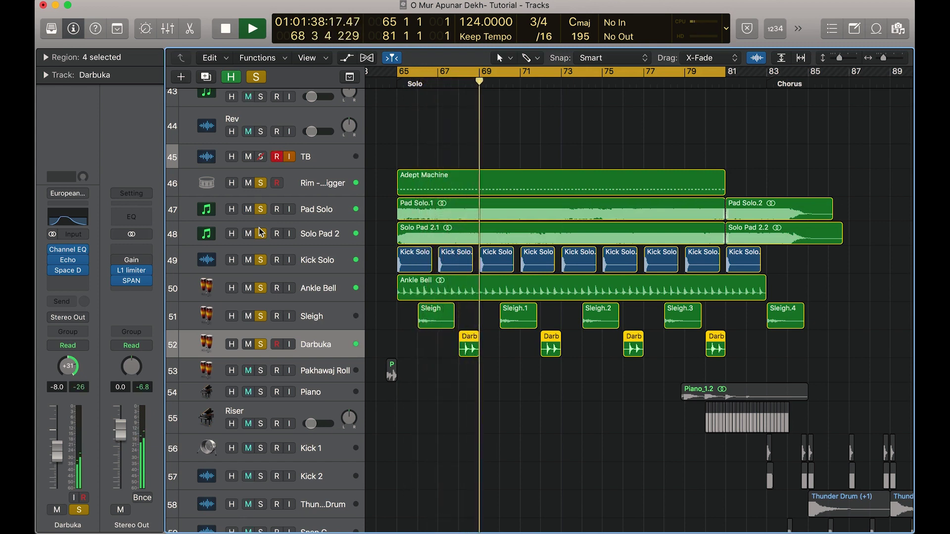
scroll(450, 310, "down", 5)
scroll(448, 306, "down", 10)
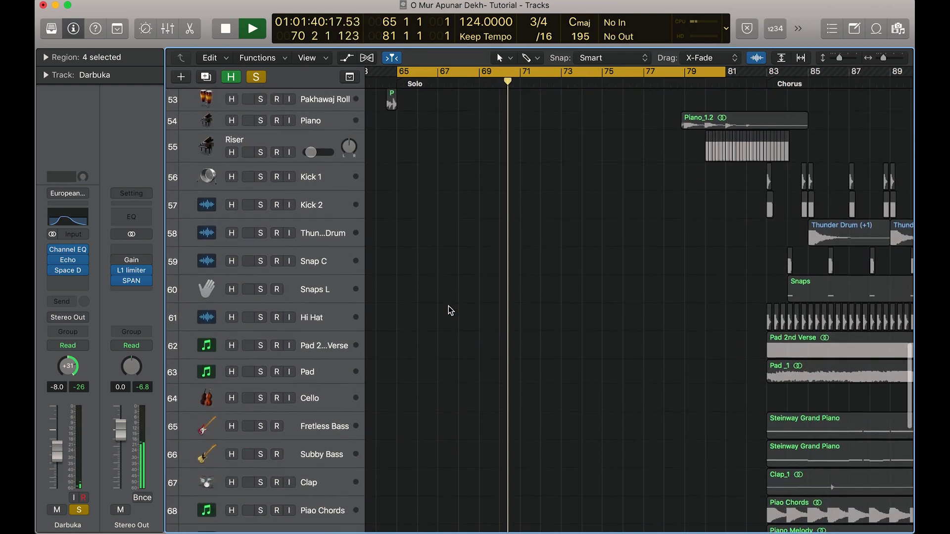
left_click_drag(845, 59, 833, 58)
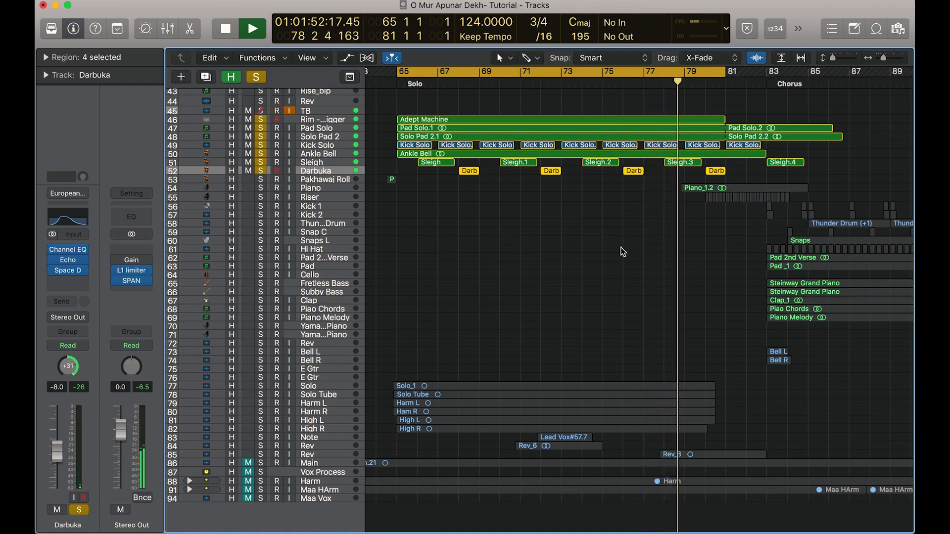
key("space")
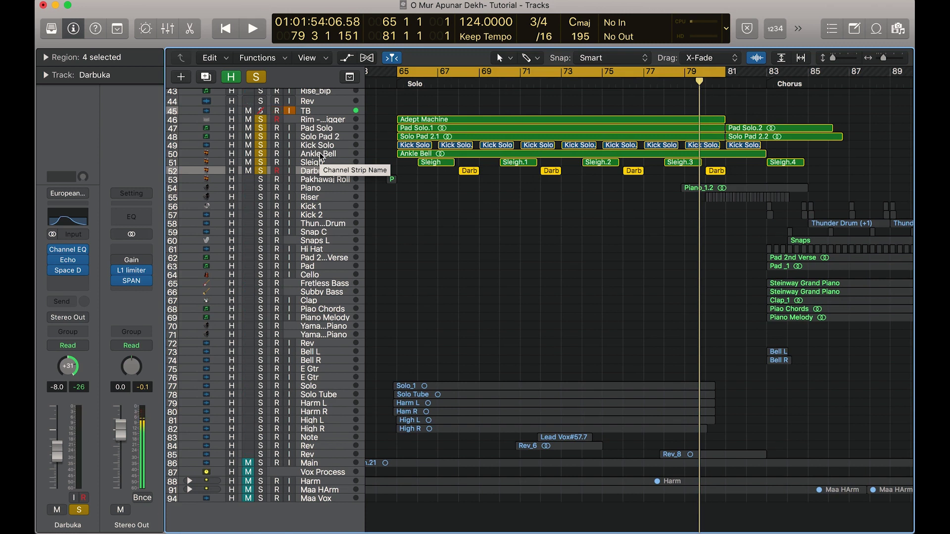
Clear the solos on tracks 46 to 52 and solo the Solo track (77) instead.
left_click(319, 154)
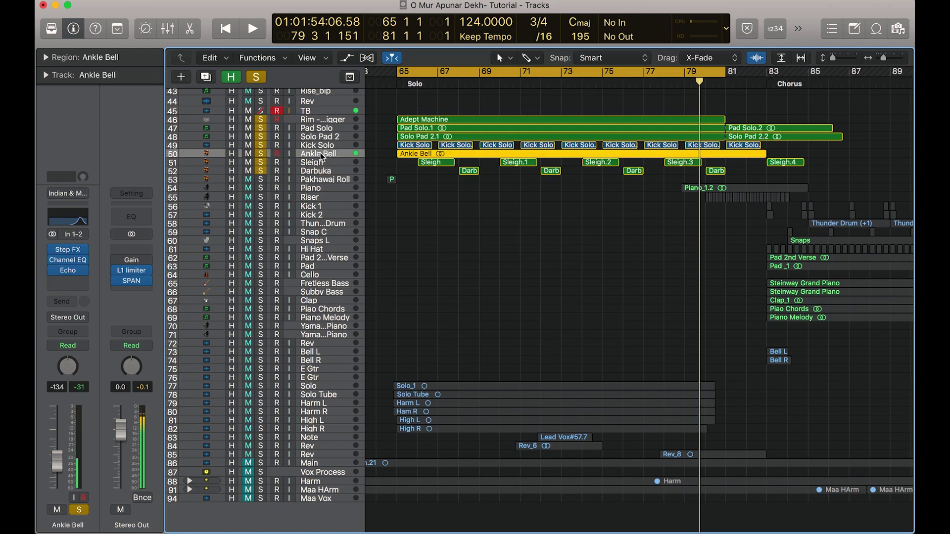
left_click(326, 171)
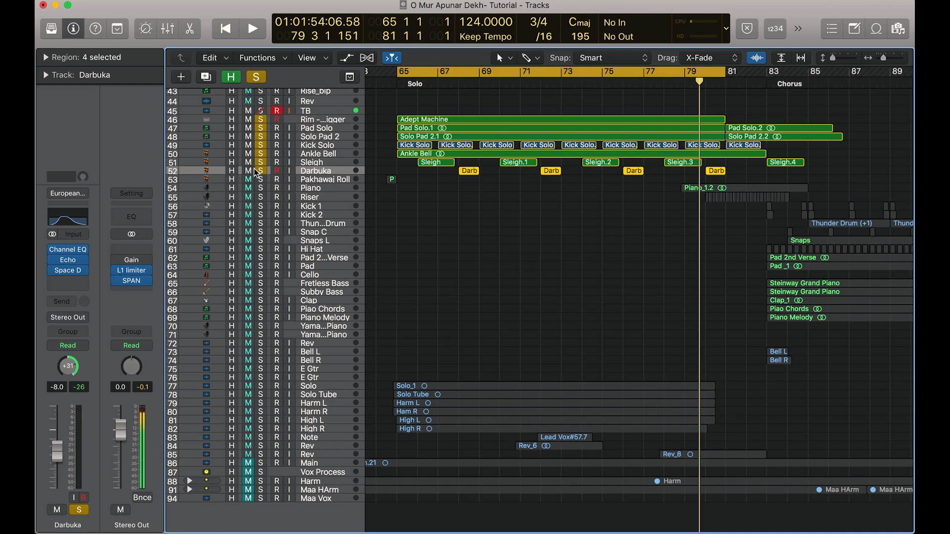
left_click_drag(261, 175, 261, 126)
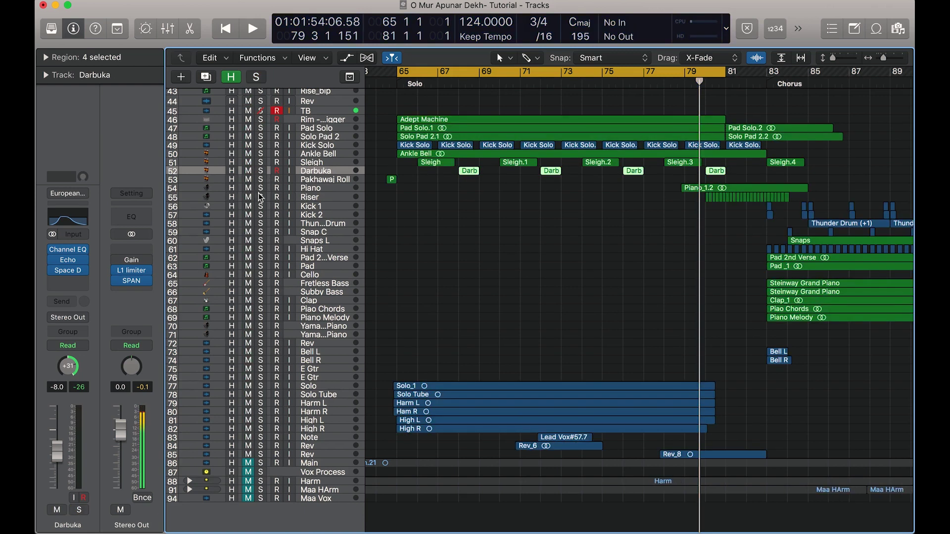
left_click(260, 387)
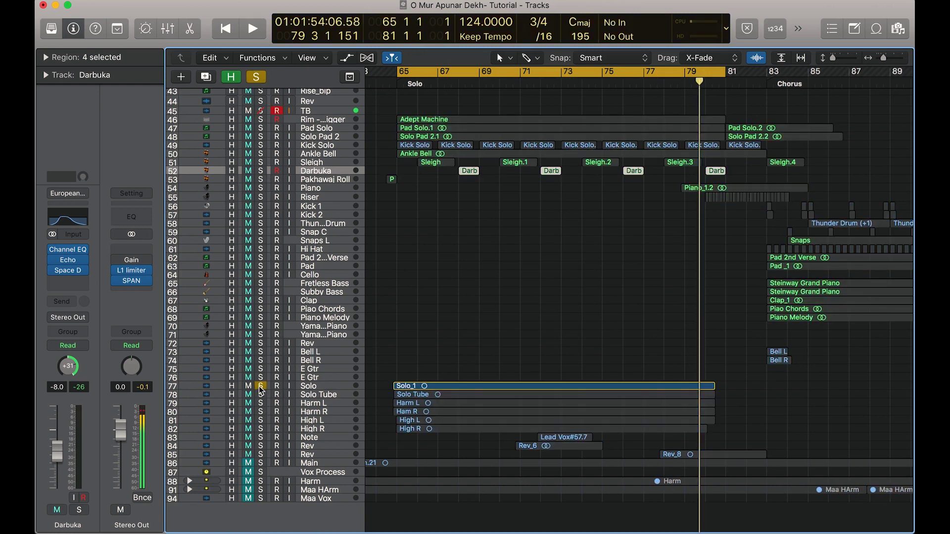
Enlarge the track rows, solo tracks 78 to 83 along with the Solo track, and play the section from bar 65.
left_click(322, 390)
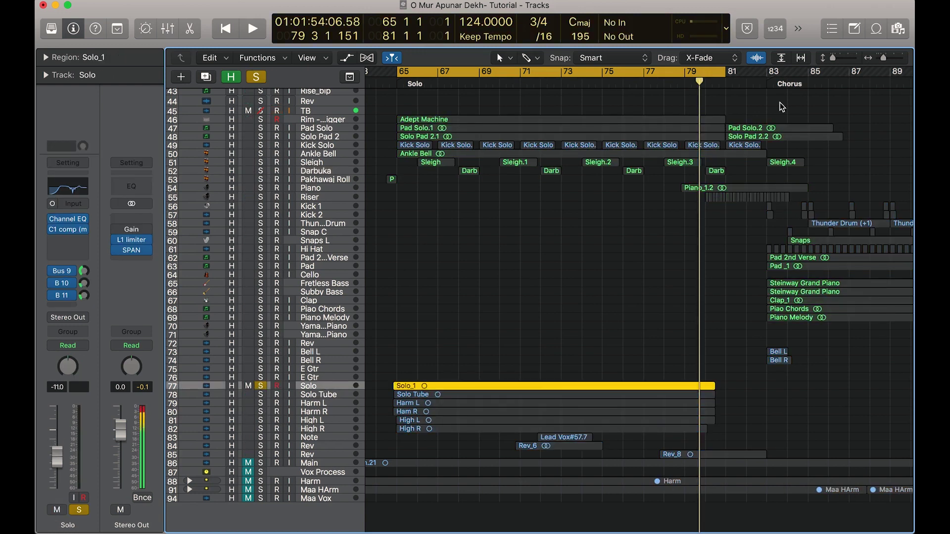
left_click_drag(835, 58, 844, 60)
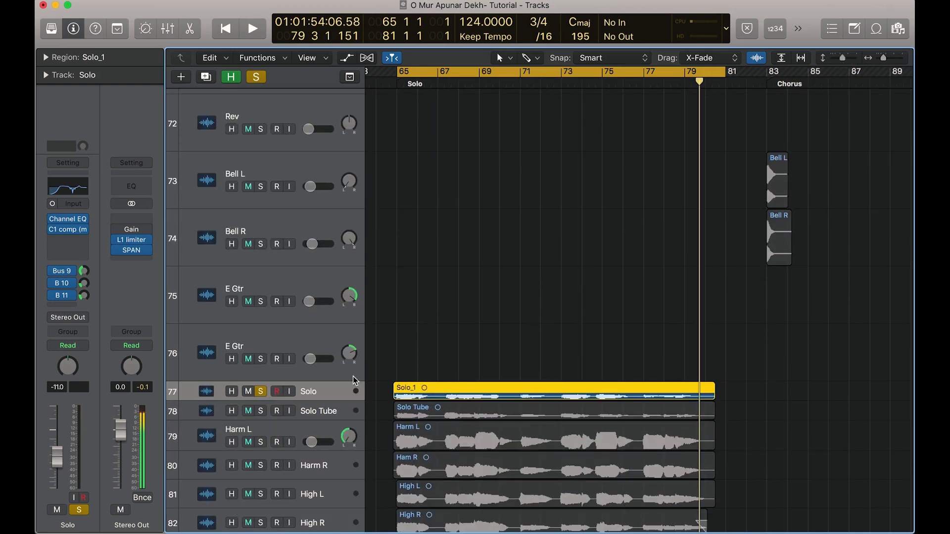
scroll(354, 380, "down", 5)
left_click_drag(262, 169, 258, 277)
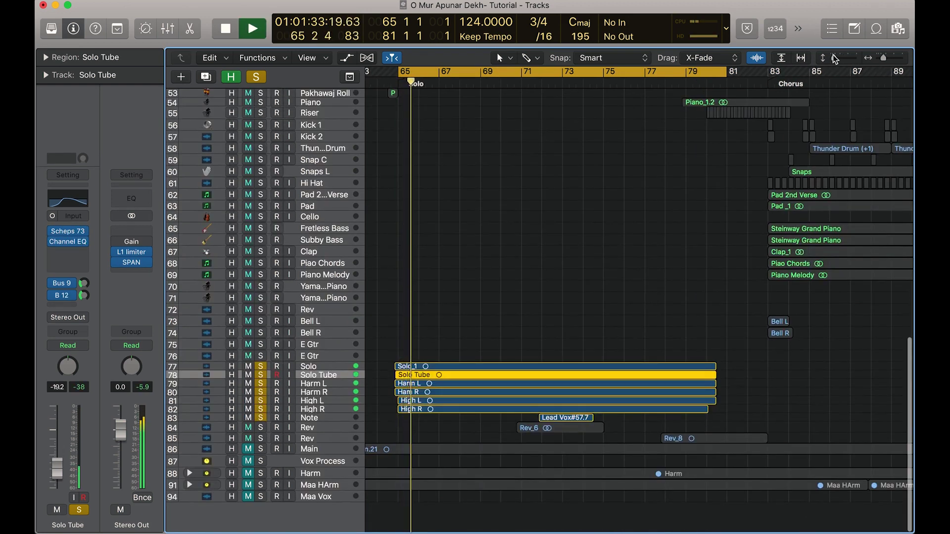
left_click_drag(841, 58, 842, 55)
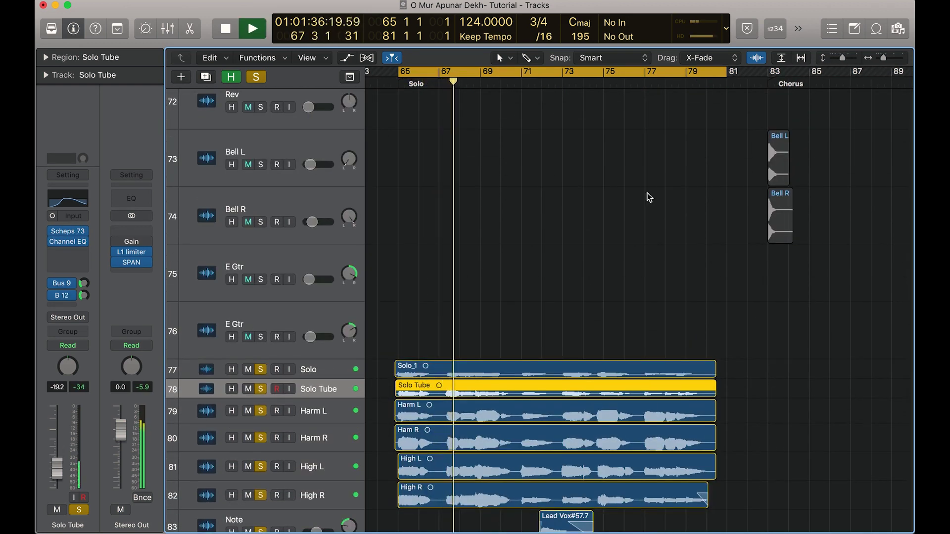
scroll(648, 195, "down", 5)
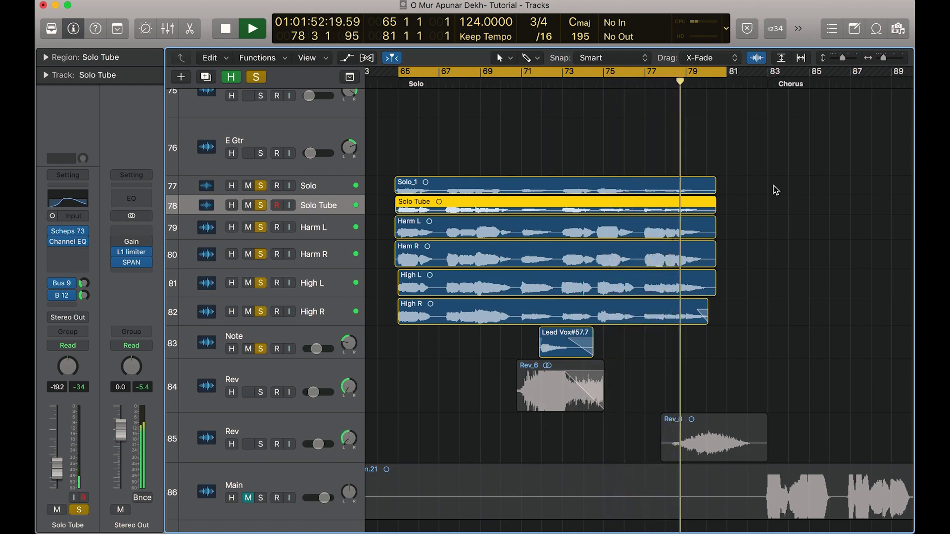
key("space")
Clear the solos on tracks 78 to 83, make the Solo track row taller and play that track alone.
scroll(373, 347, "down", 1)
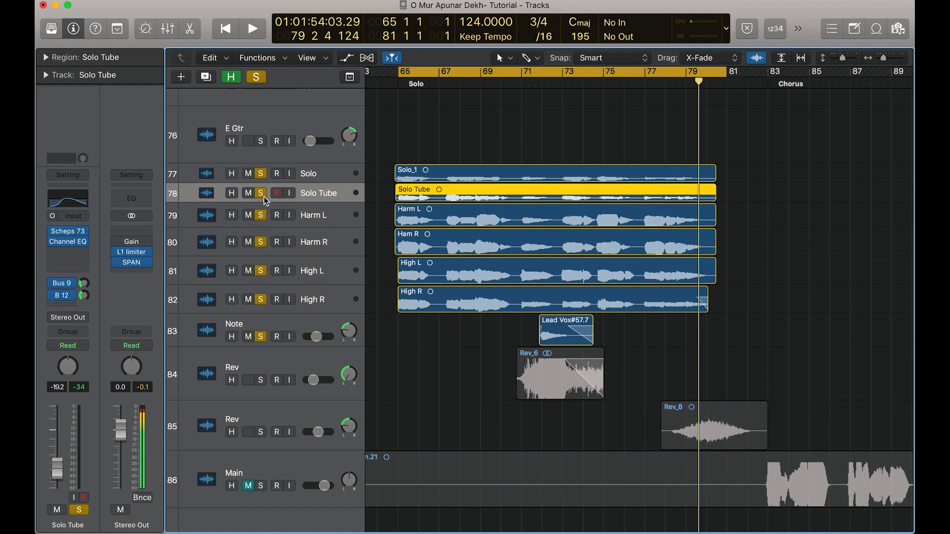
left_click_drag(263, 194, 262, 338)
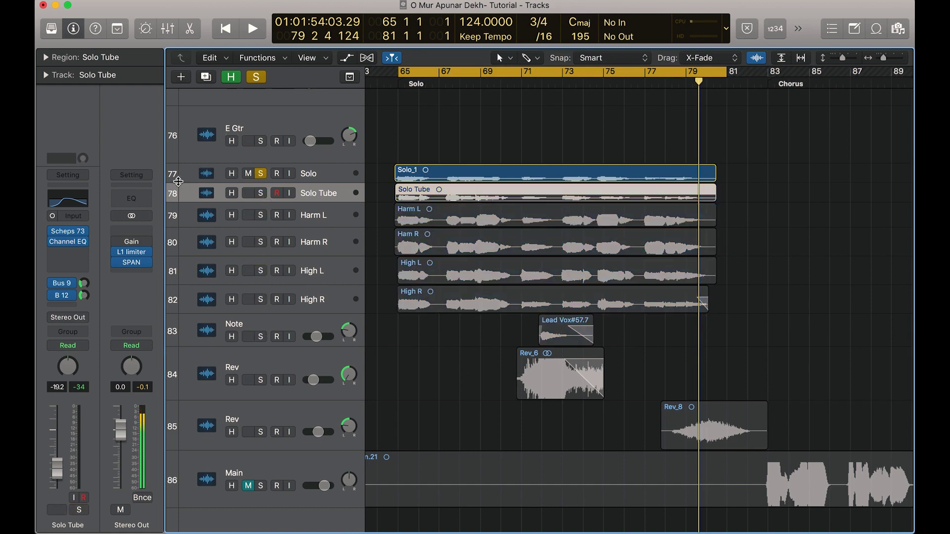
left_click_drag(178, 181, 181, 190)
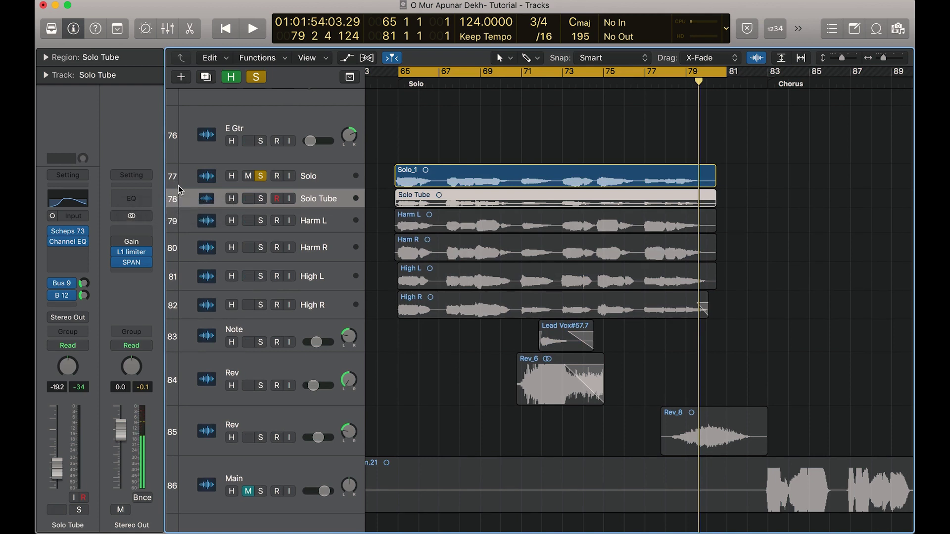
key("space")
left_click(337, 180)
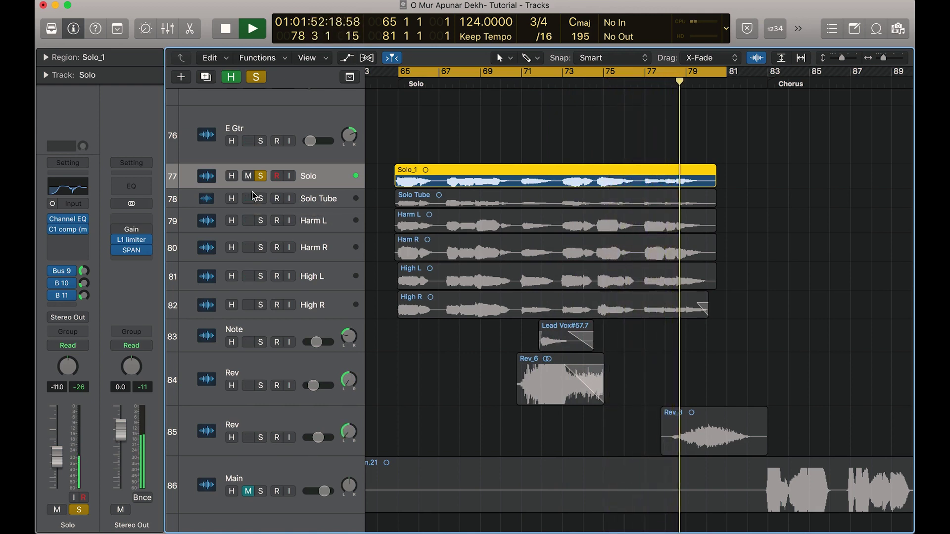
key("space")
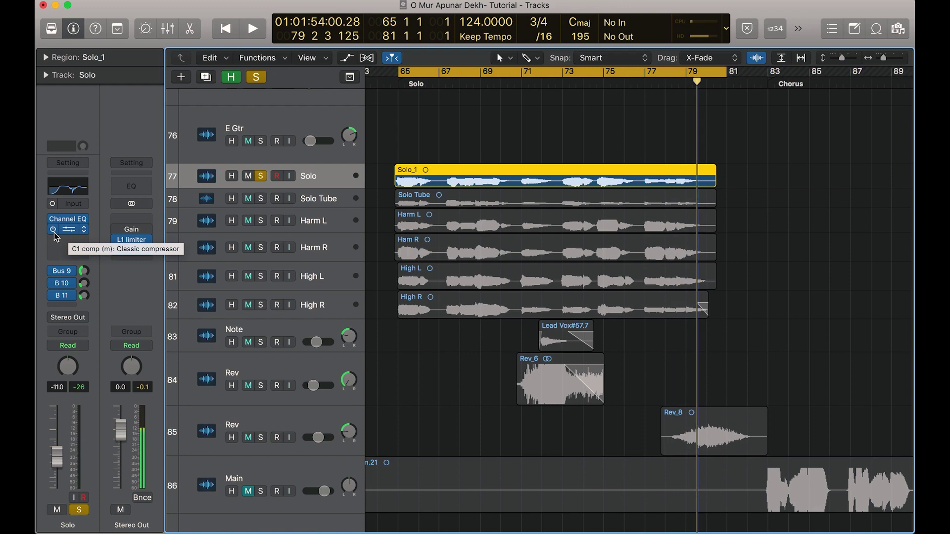
Compare the Solo track's playback with its Channel EQ and C1 compressor bypassed and enabled.
key("space")
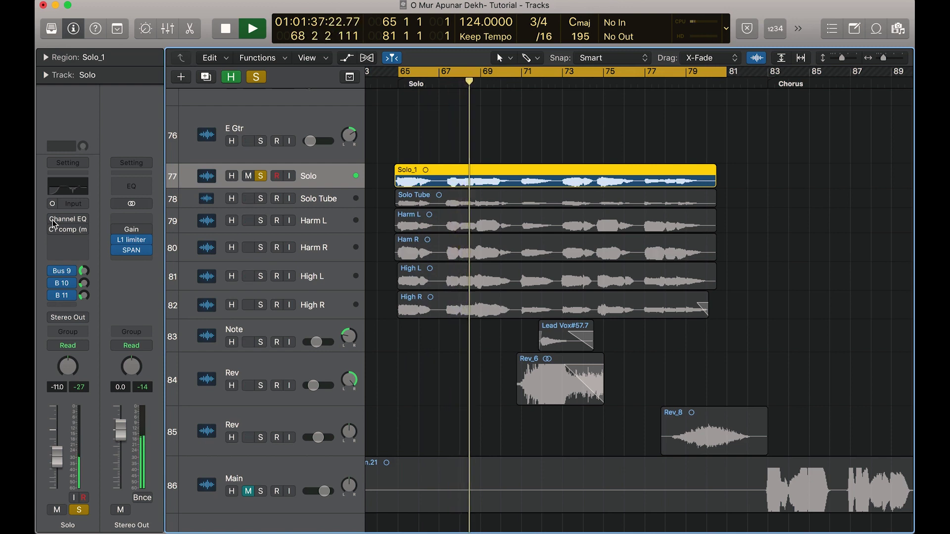
key("space")
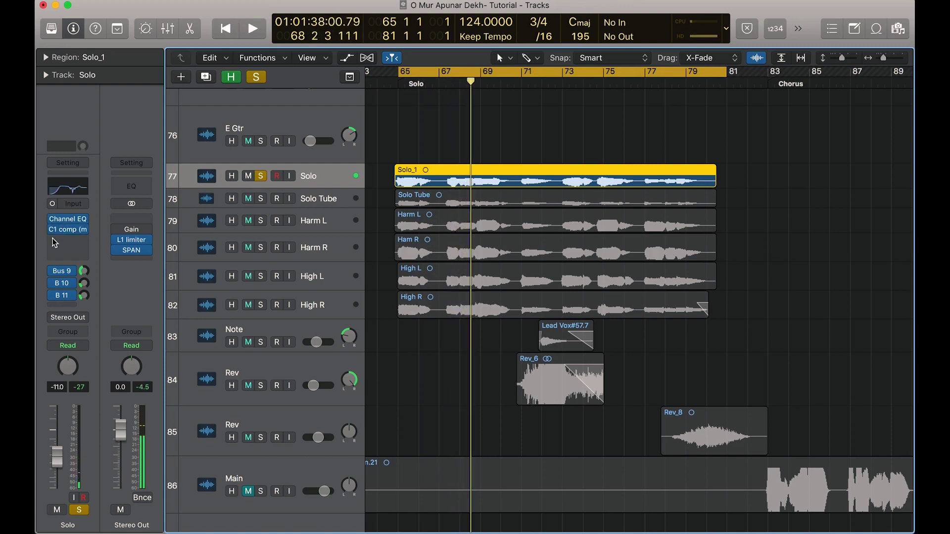
key("space")
Examine the Channel EQ curve and the C1 compressor settings on the Solo track during playback.
left_click(67, 219)
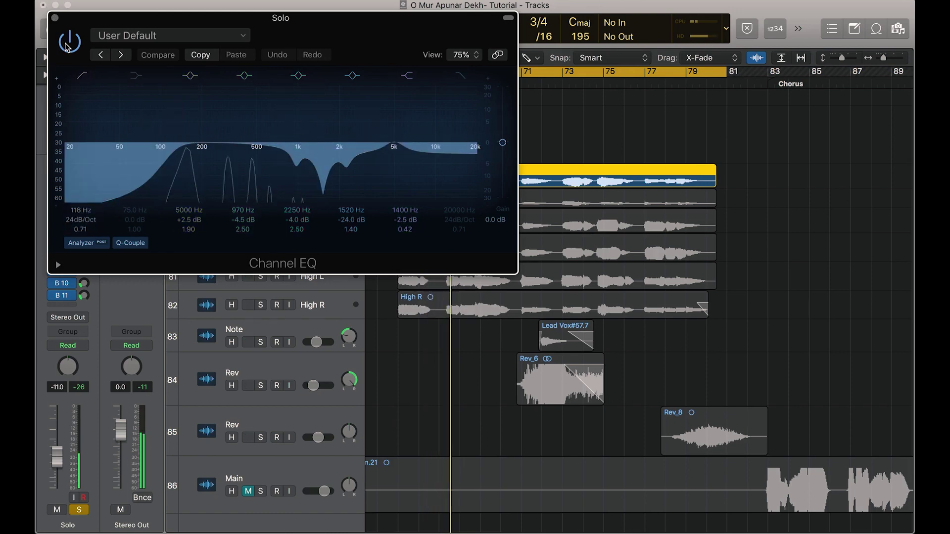
key("super+w")
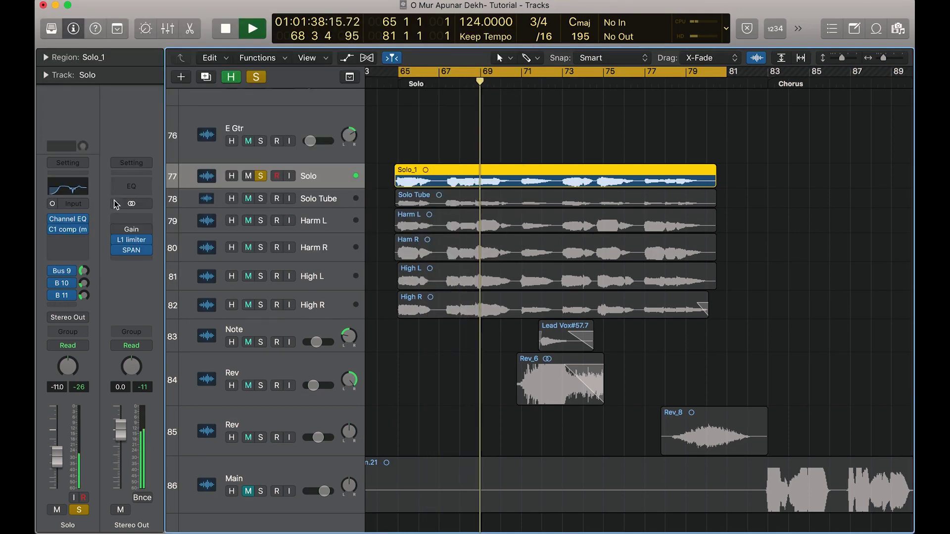
left_click(68, 230)
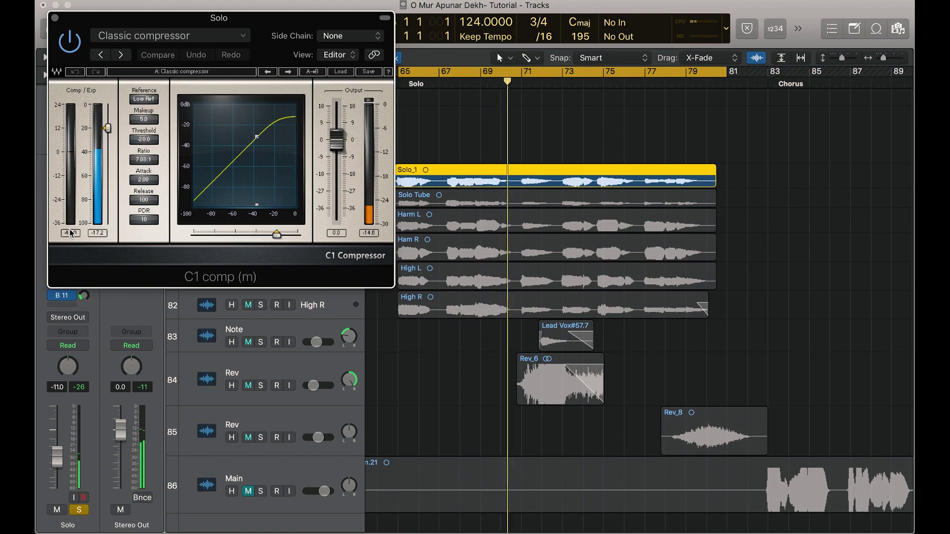
key("super+w")
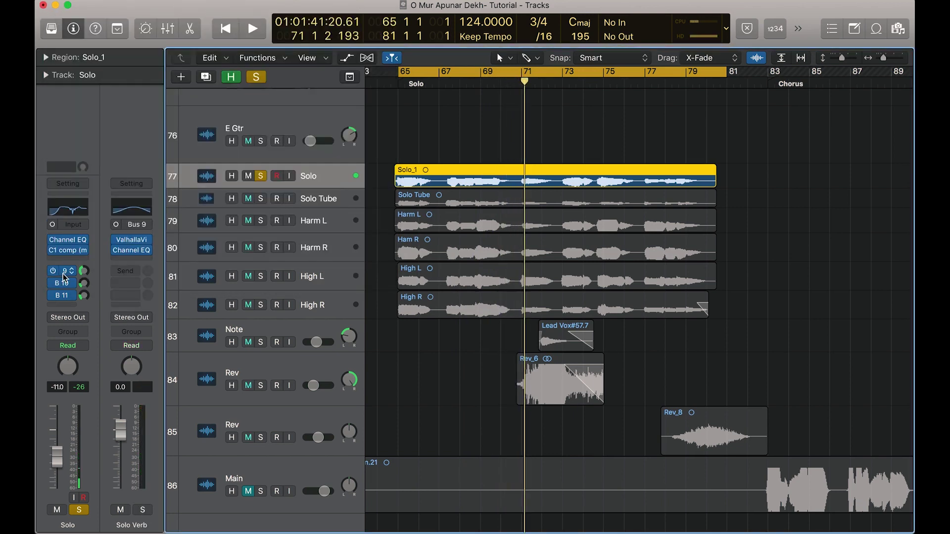
Examine the Solo track's send effects: ValhallaVintageVerb on Bus 9, Delay Designer on Bus 10 and H-Delay on Bus 11.
left_click(135, 242)
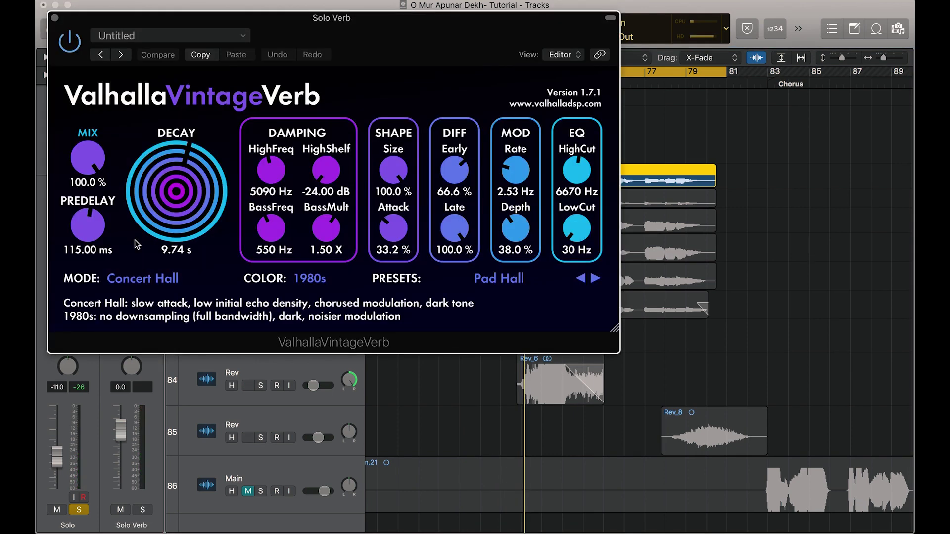
left_click(55, 19)
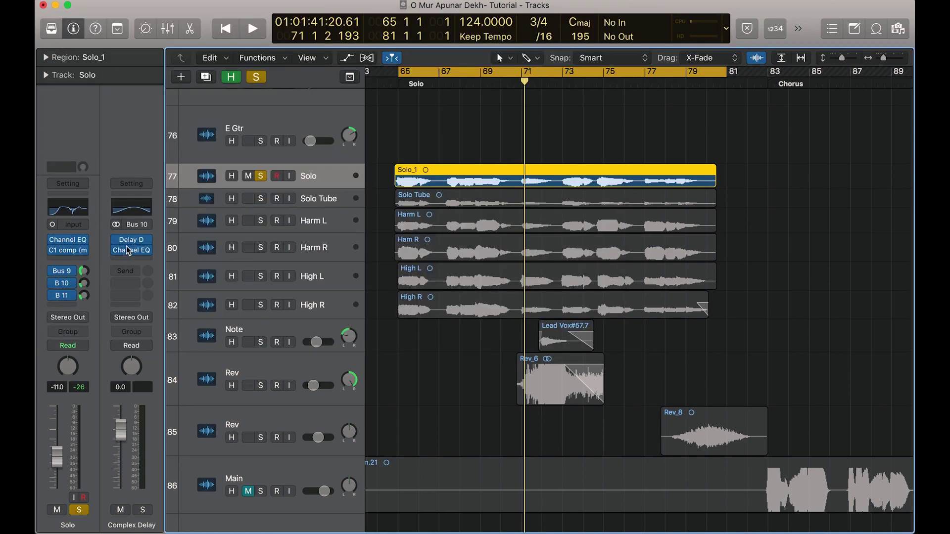
left_click(132, 241)
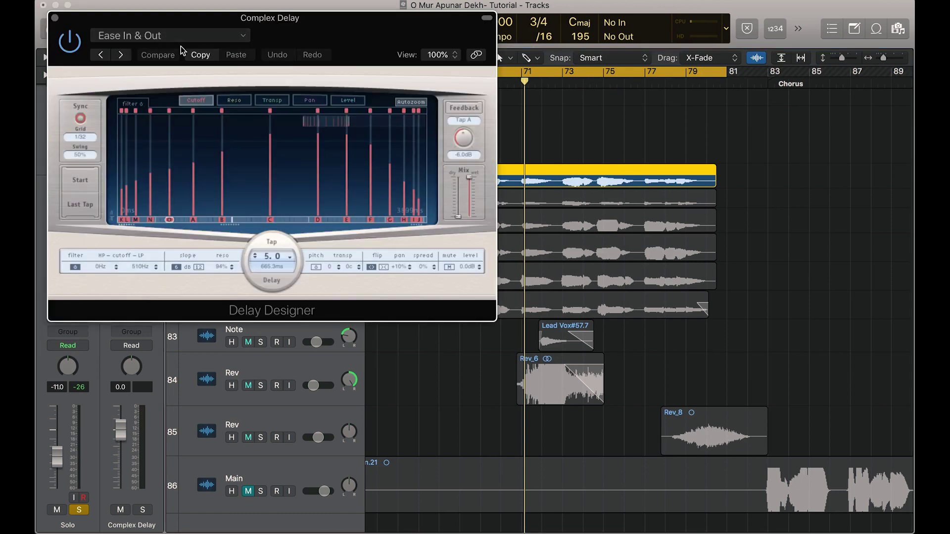
left_click(55, 18)
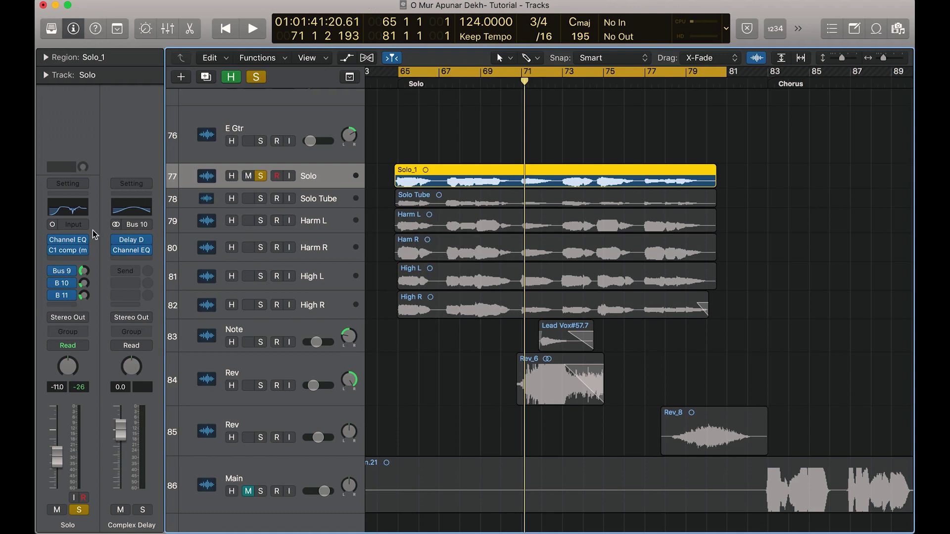
left_click(71, 296)
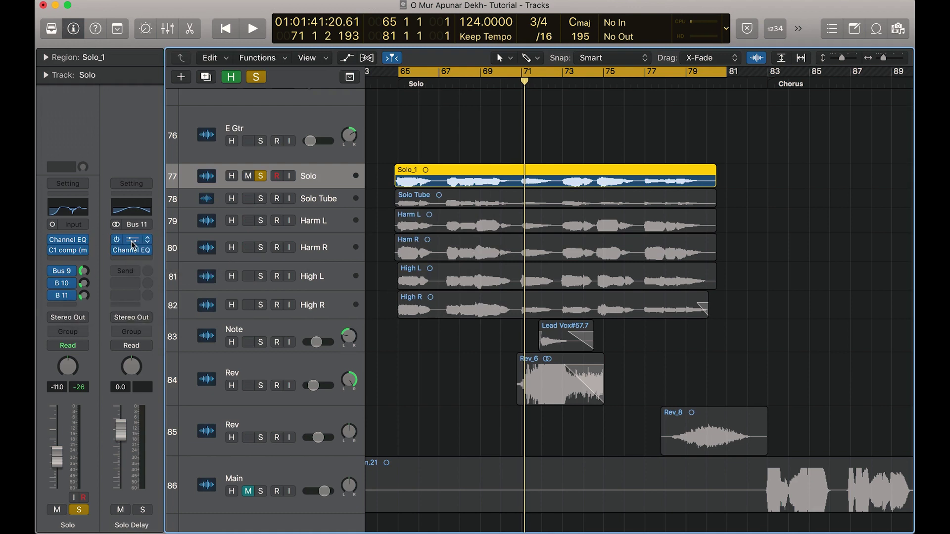
left_click(132, 242)
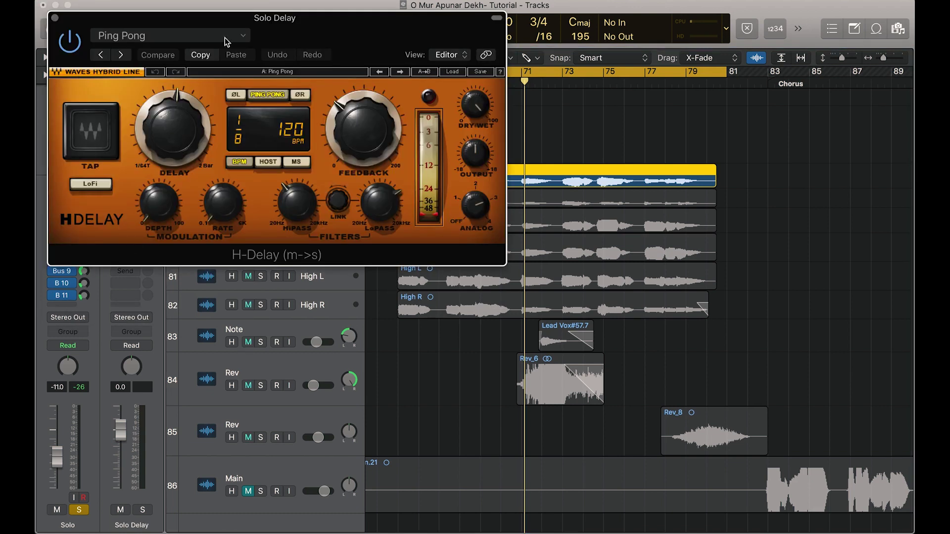
left_click(55, 19)
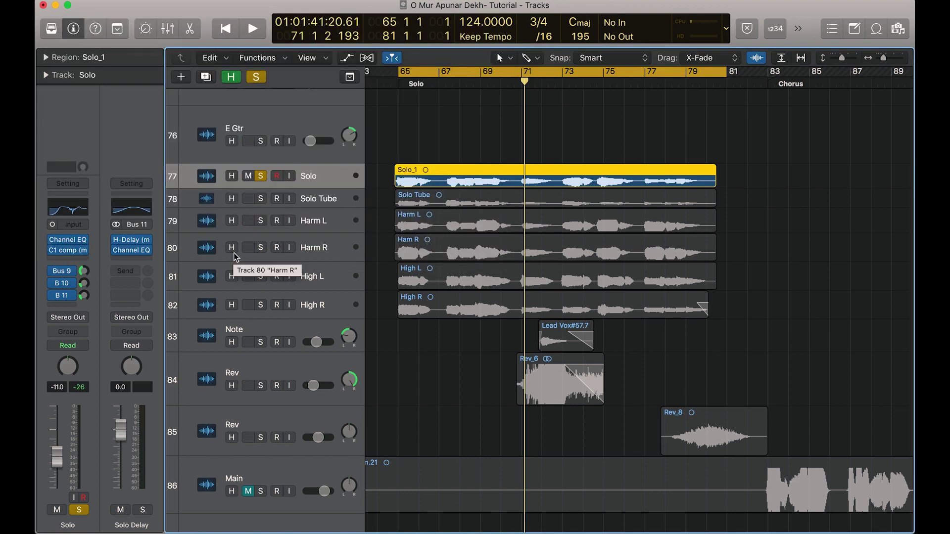
Solo the Solo Tube track instead of Solo, play it and examine its Scheps 73 settings.
left_click(261, 199)
left_click(262, 176)
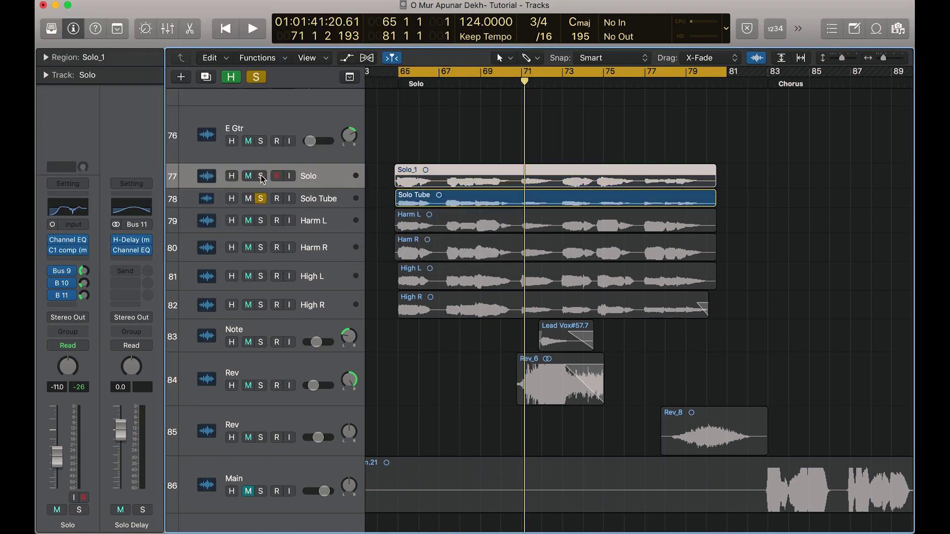
left_click(328, 204)
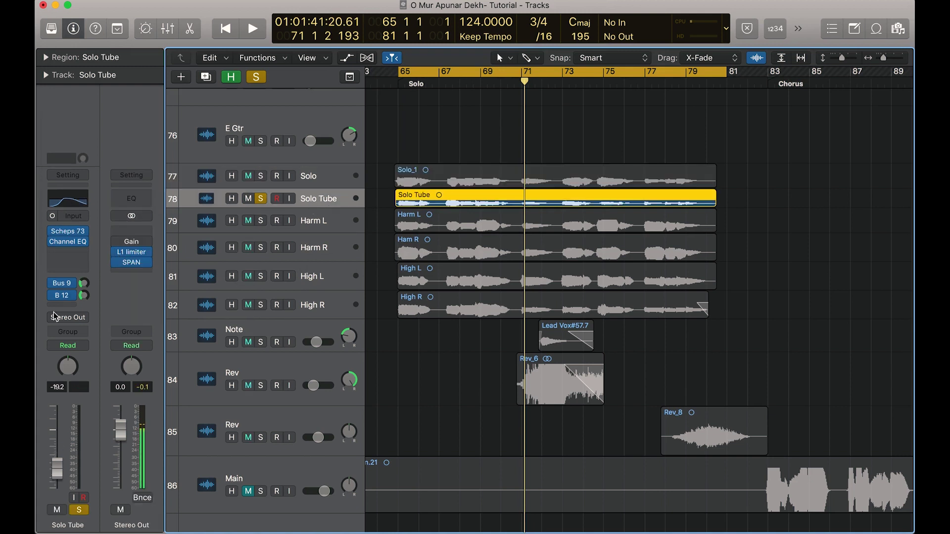
key("space")
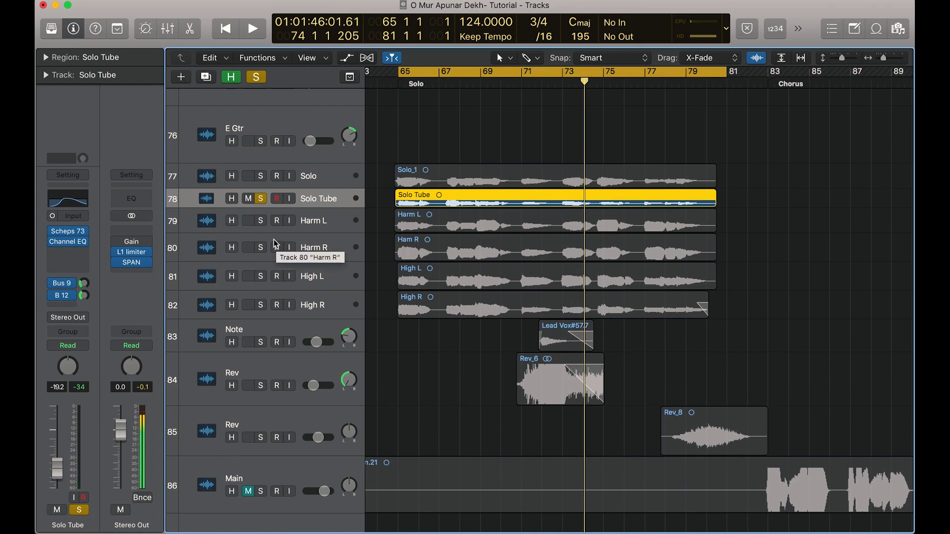
left_click(75, 234)
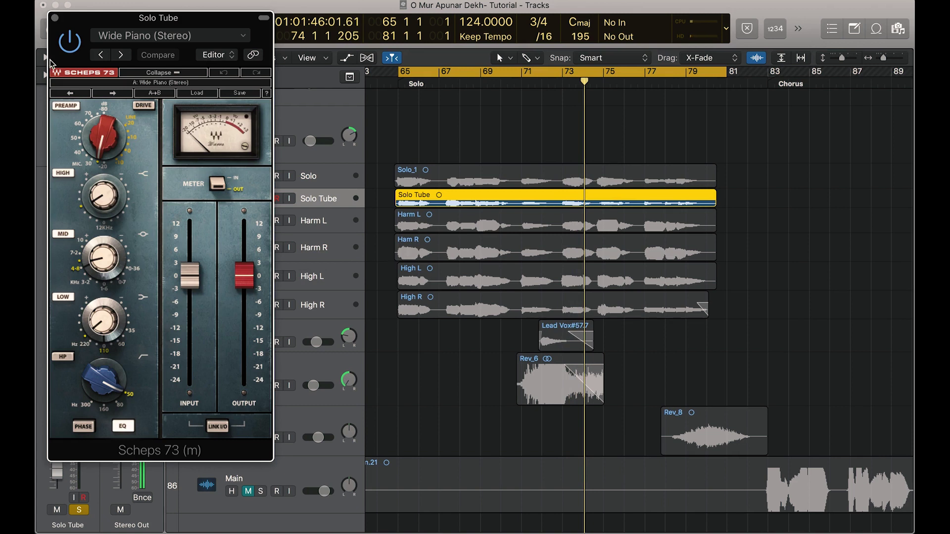
left_click(55, 20)
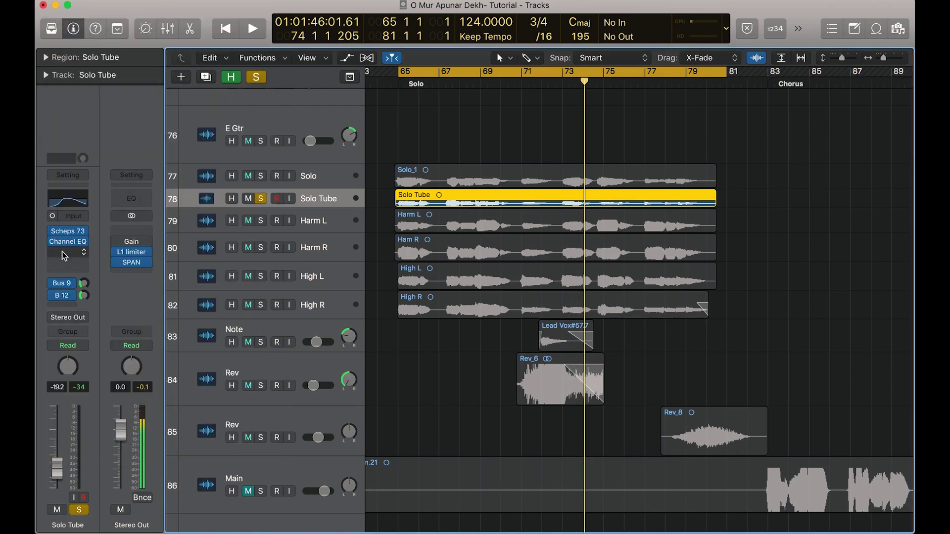
Play Solo Tube with Scheps 73 and Channel EQ bypassed, and raise its volume to -16.2 dB.
key("shift+space")
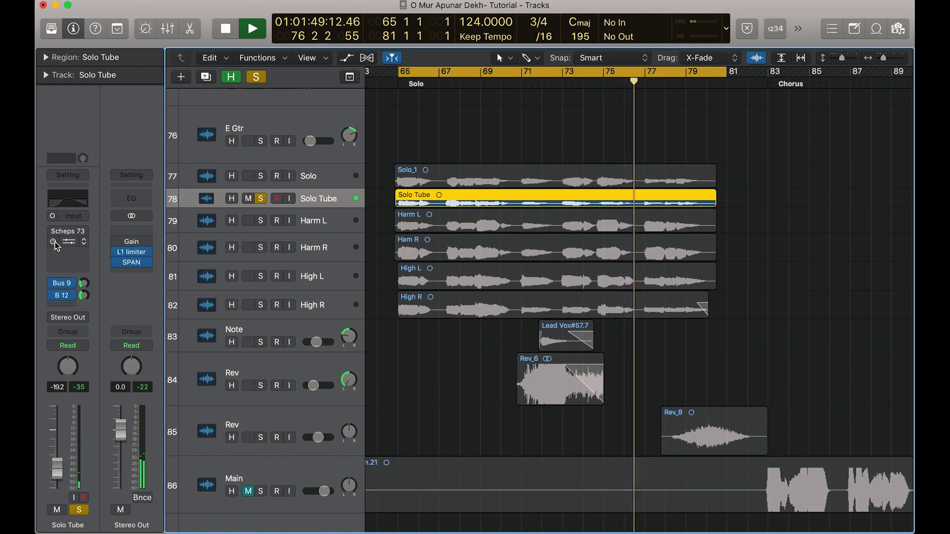
key("space")
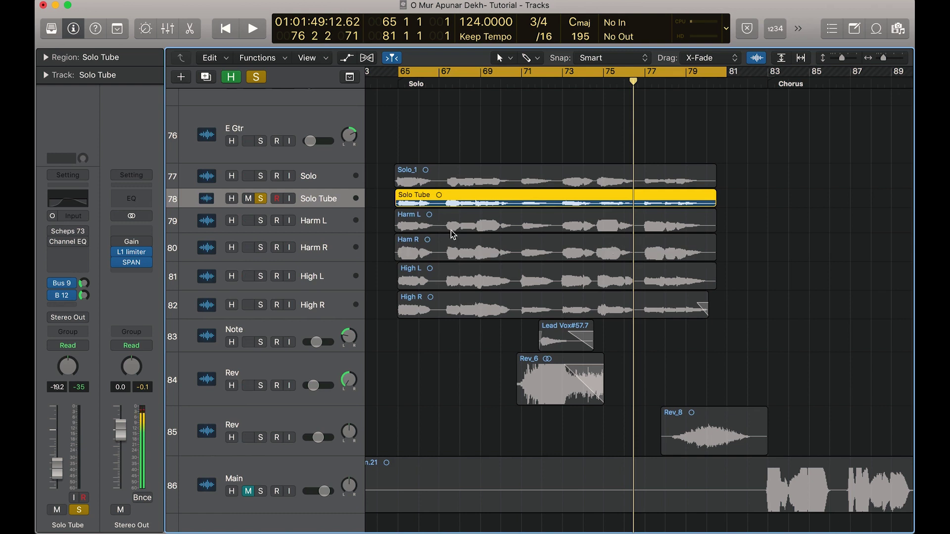
key("shift+space")
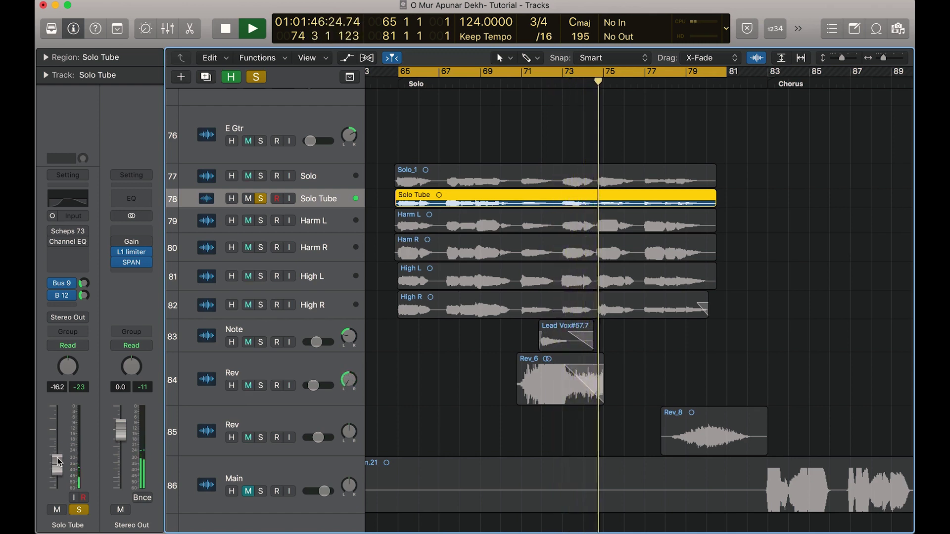
key("space")
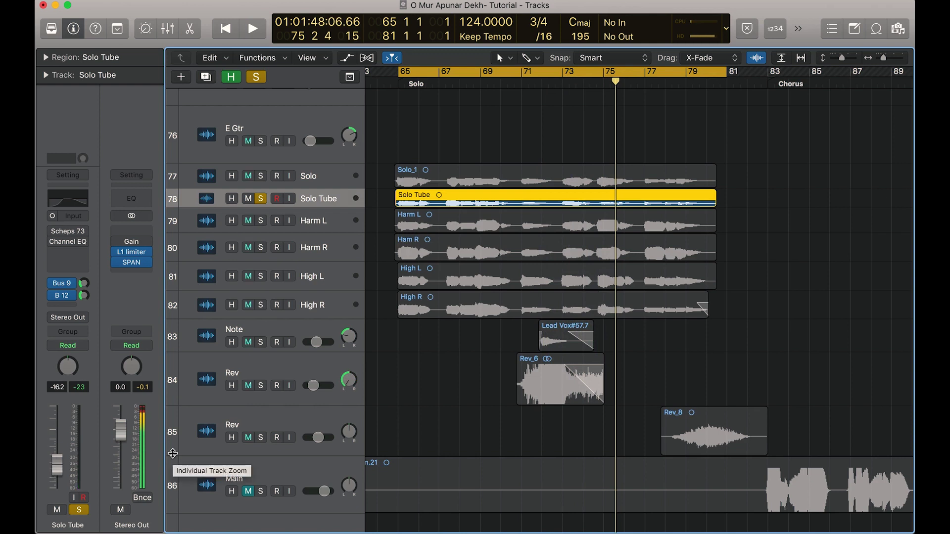
Re-enable Scheps 73 on the Solo Tube track and examine its Wide Piano (Stereo) settings.
left_click(65, 236)
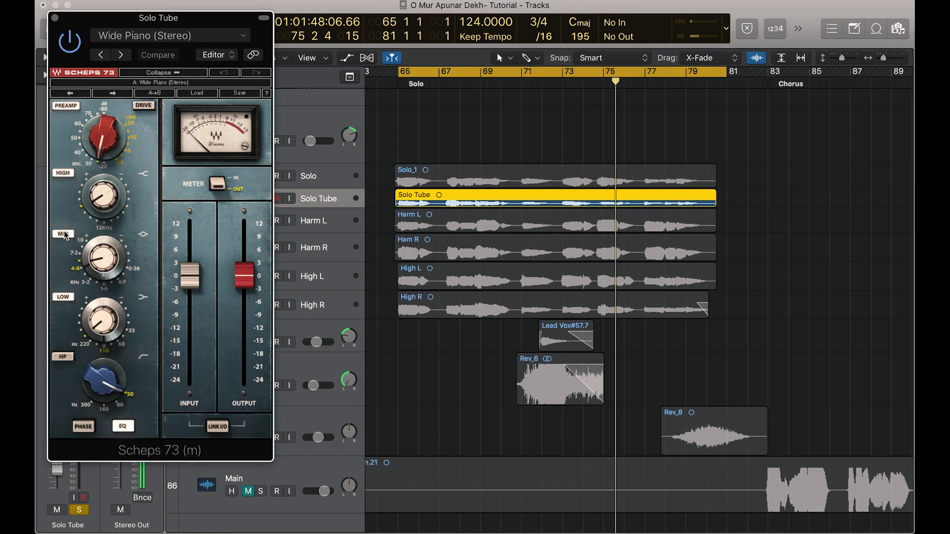
left_click(54, 17)
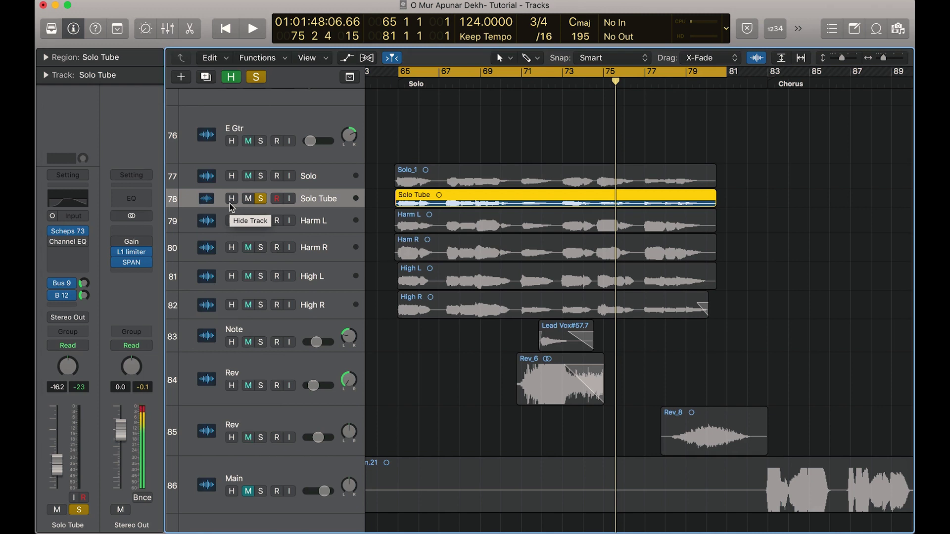
left_click(73, 237)
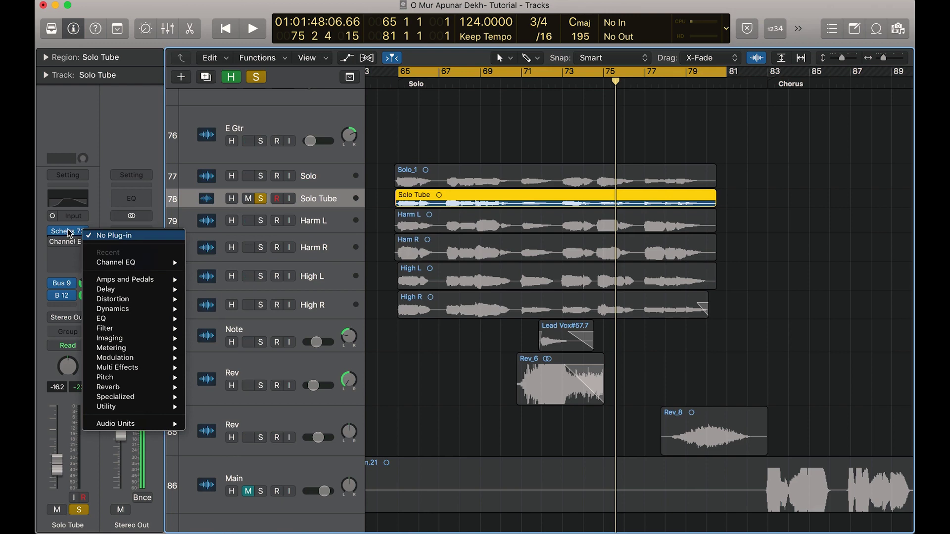
left_click(69, 233)
left_click(69, 234)
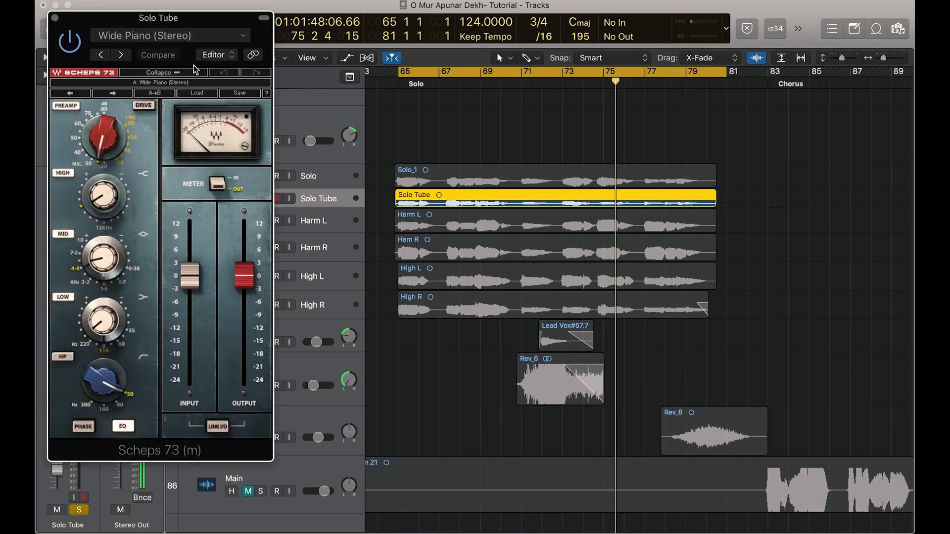
left_click(55, 18)
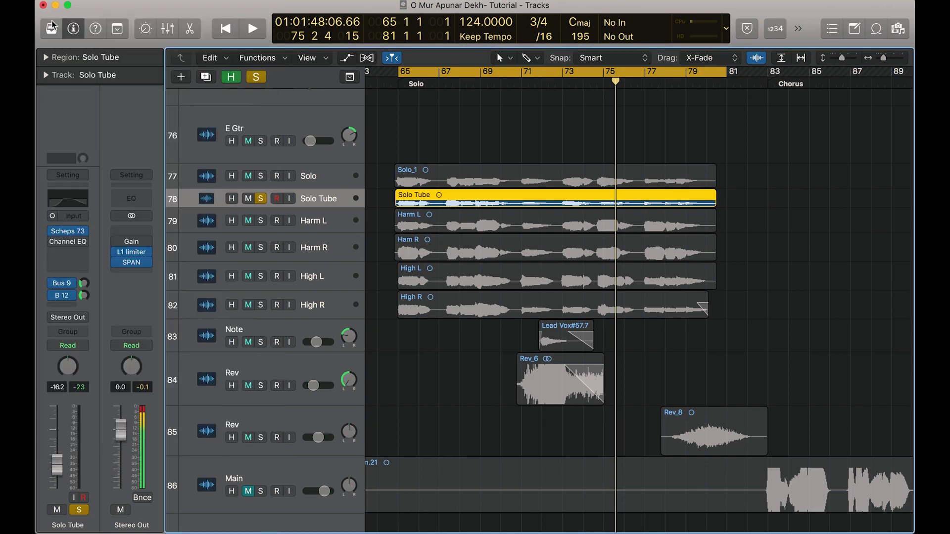
Play Solo Tube and toggle the Scheps 73 bypass to compare the sound with and without it.
key("space")
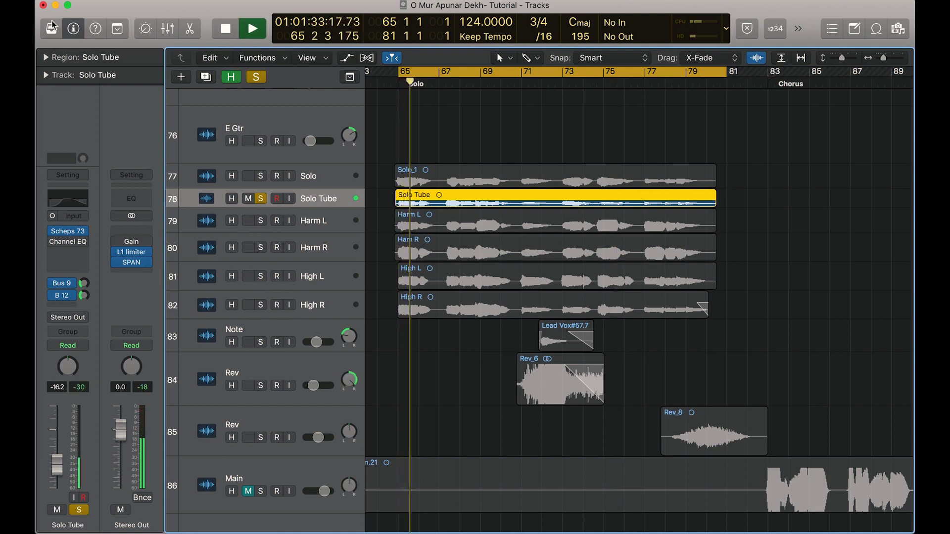
mouse_move(53, 233)
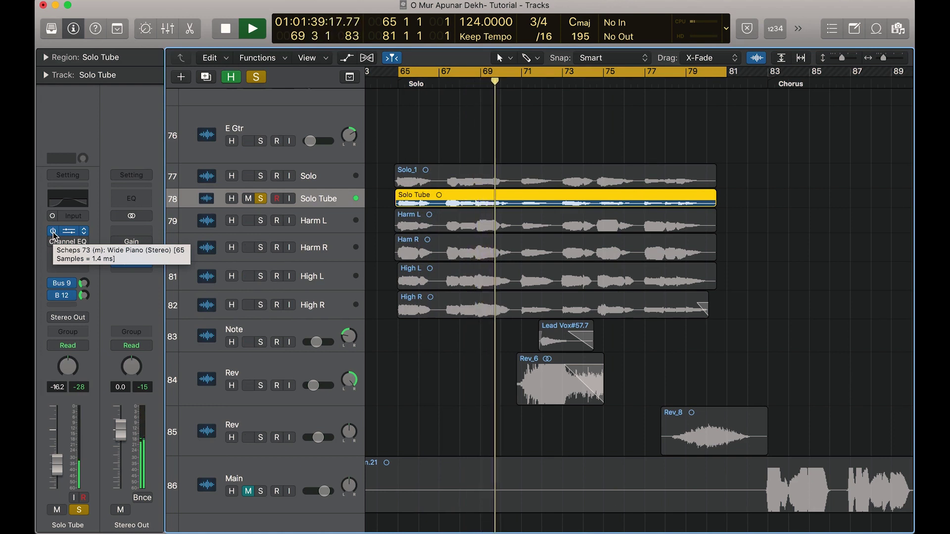
left_click(53, 232)
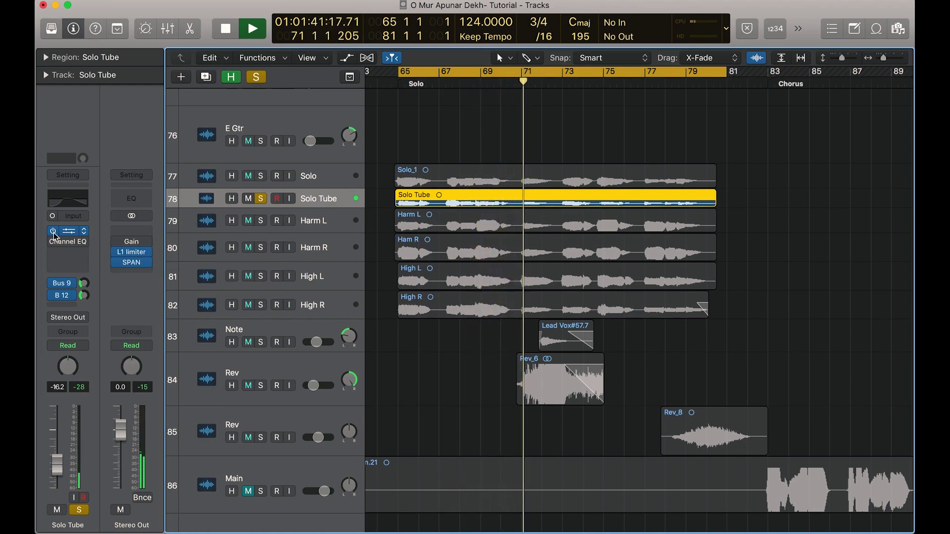
left_click(53, 231)
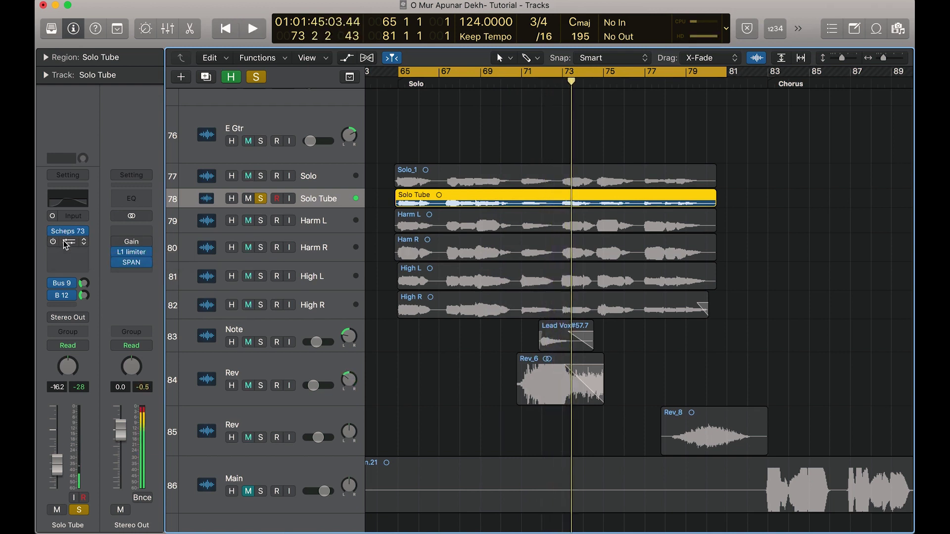
Switch the Channel EQ on Solo Tube back on and play the track with it active.
left_click(68, 243)
left_click(71, 44)
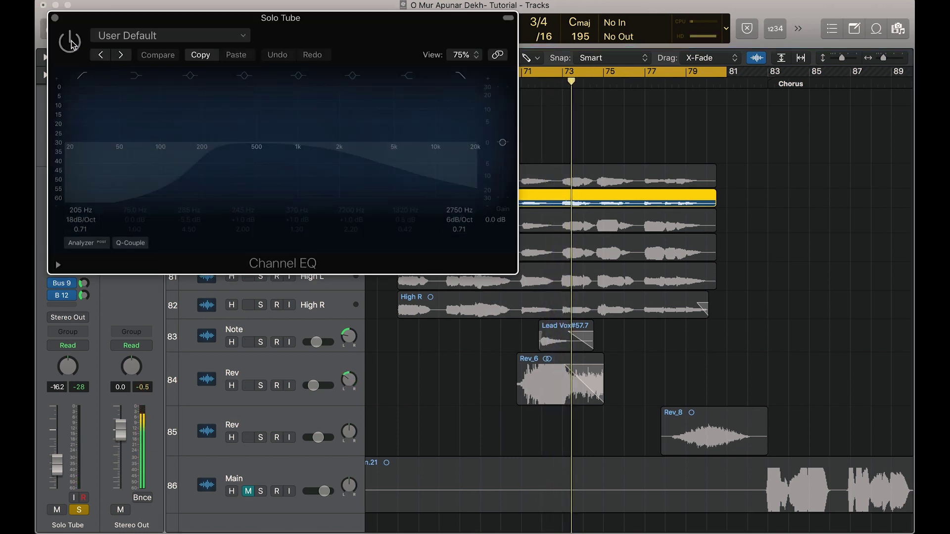
left_click(54, 17)
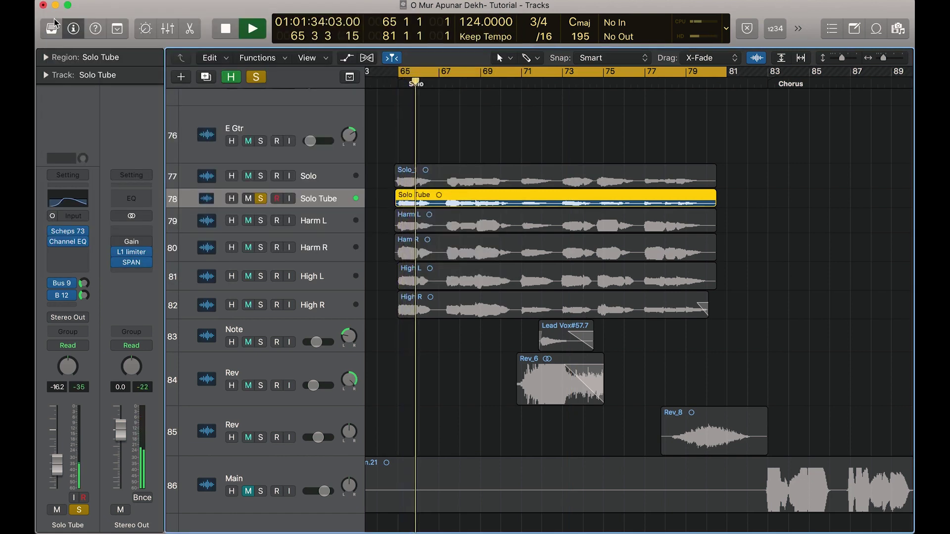
Examine Solo Tube's Bus 12 send channel, Solo Clean Echo, and its Stereo Delay settings.
left_click(61, 283)
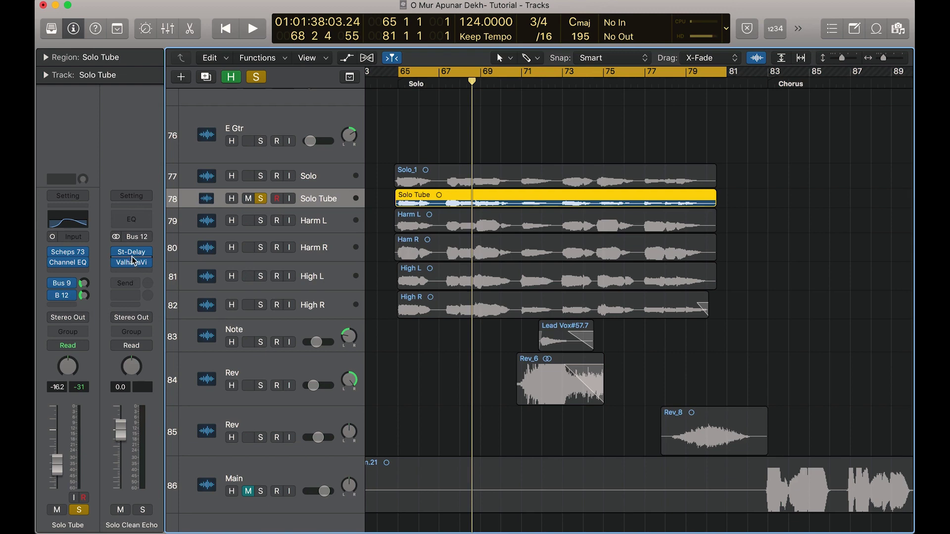
left_click(131, 255)
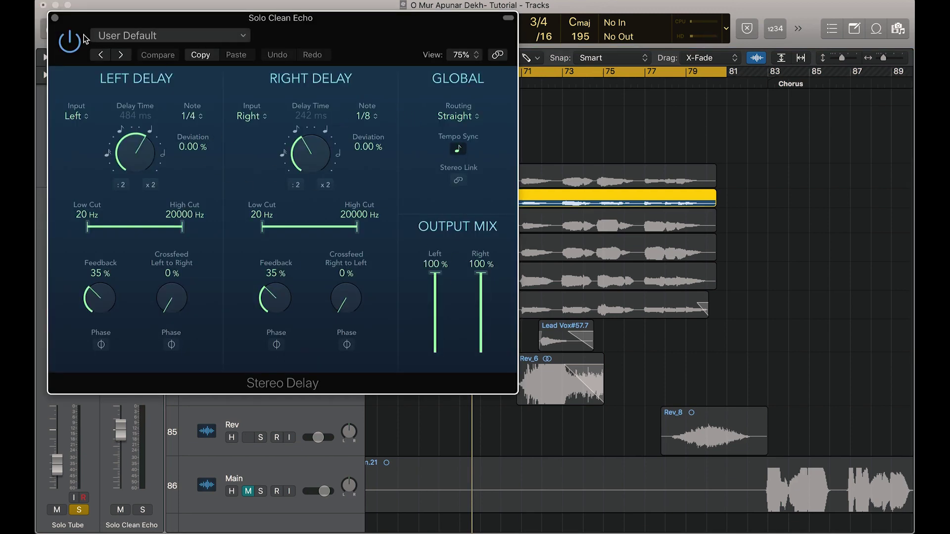
left_click(55, 19)
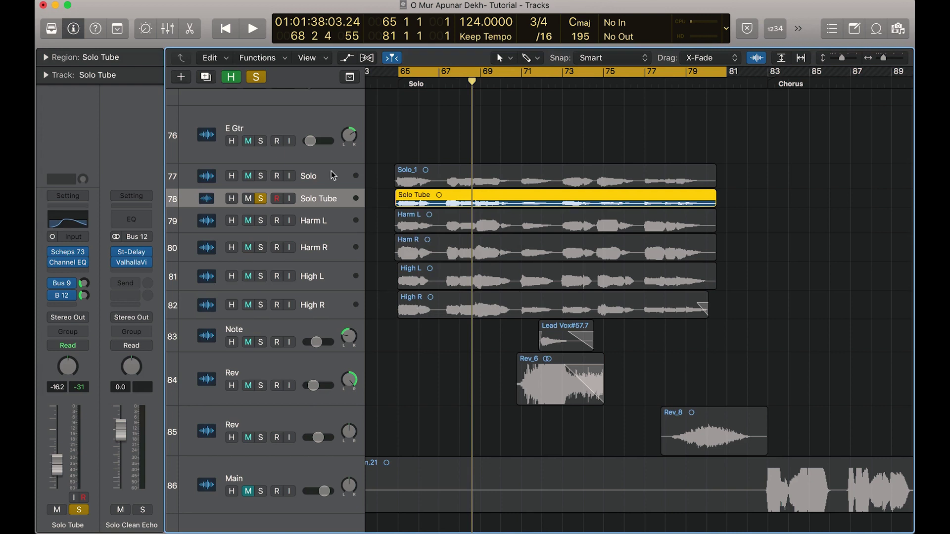
Solo the Solo track together with Solo Tube, play both, and set Solo Tube's volume to -17.2 dB.
left_click(261, 177)
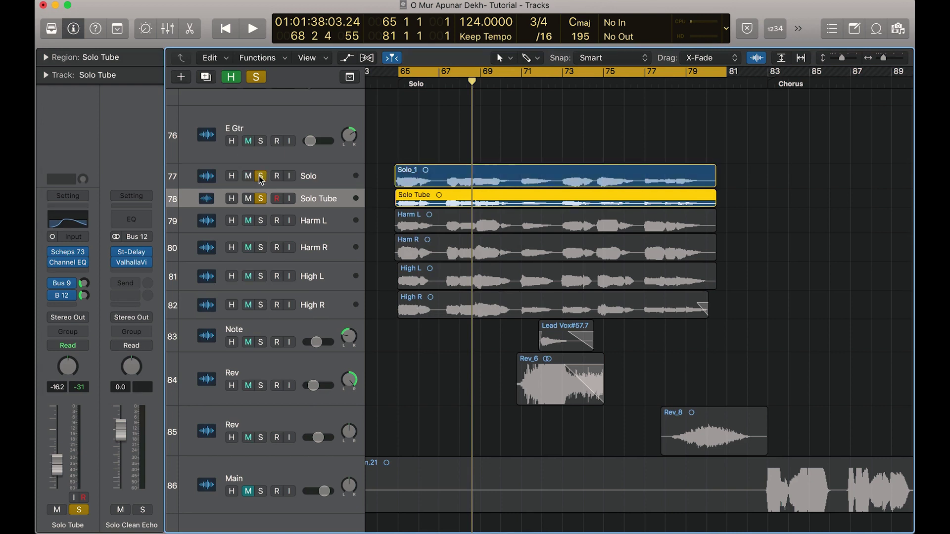
key("space")
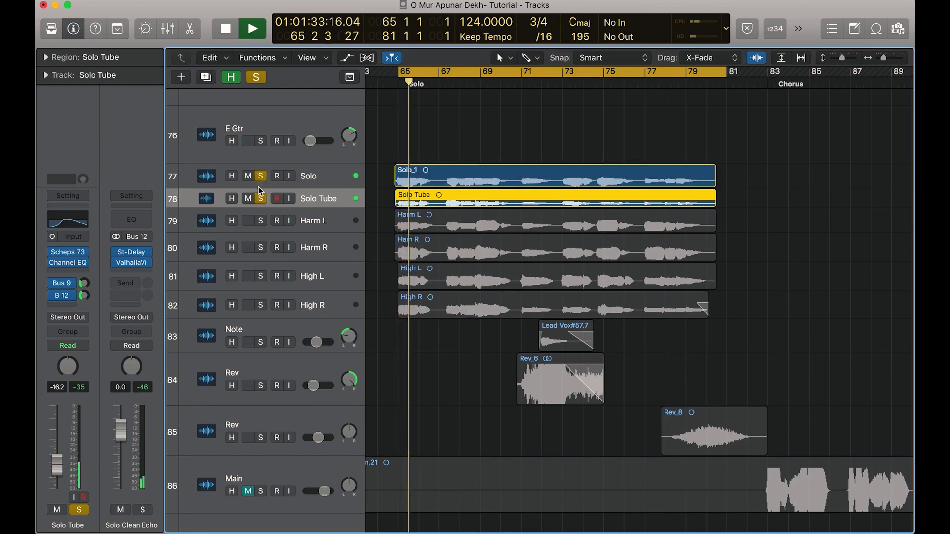
left_click_drag(54, 470, 53, 472)
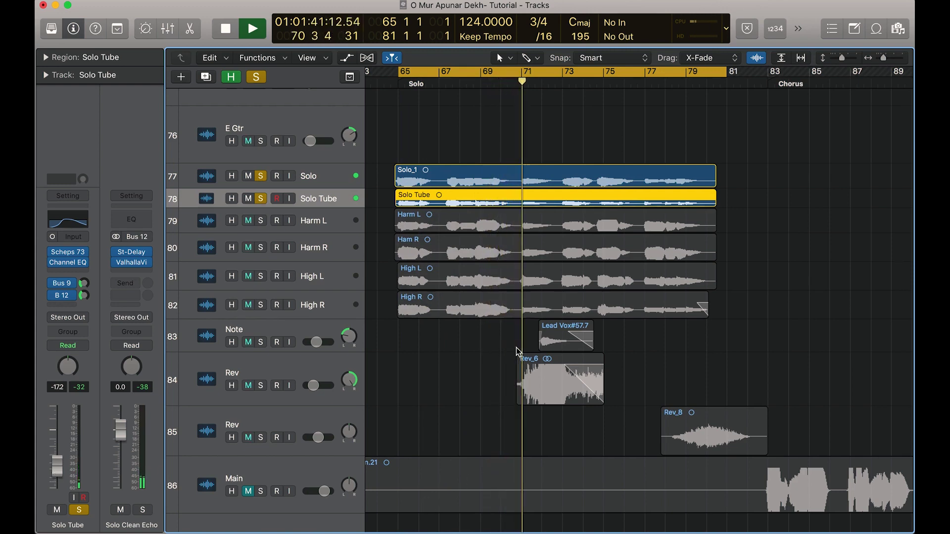
key("alt+comma")
scroll(516, 347, "up", 5)
scroll(516, 346, "up", 8)
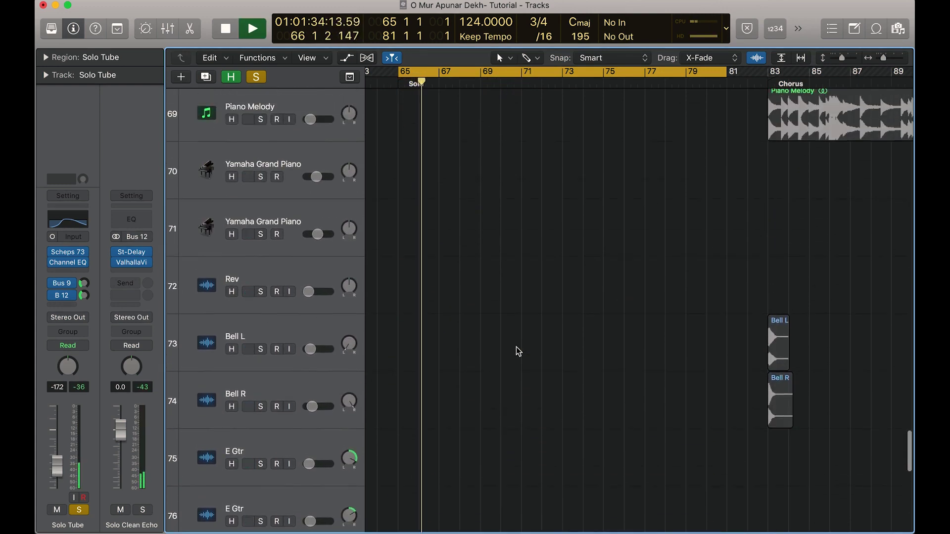
scroll(516, 346, "down", 15)
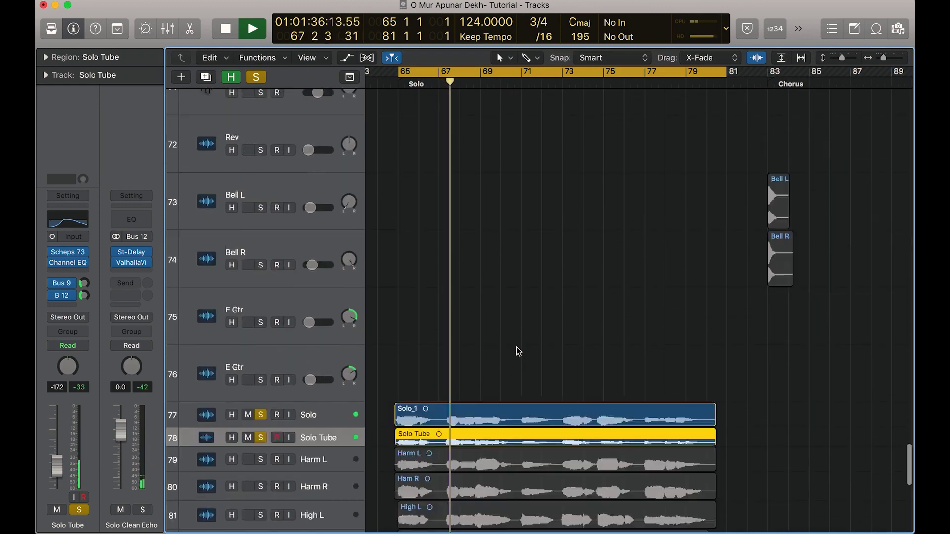
scroll(515, 347, "up", 4)
scroll(515, 348, "up", 1)
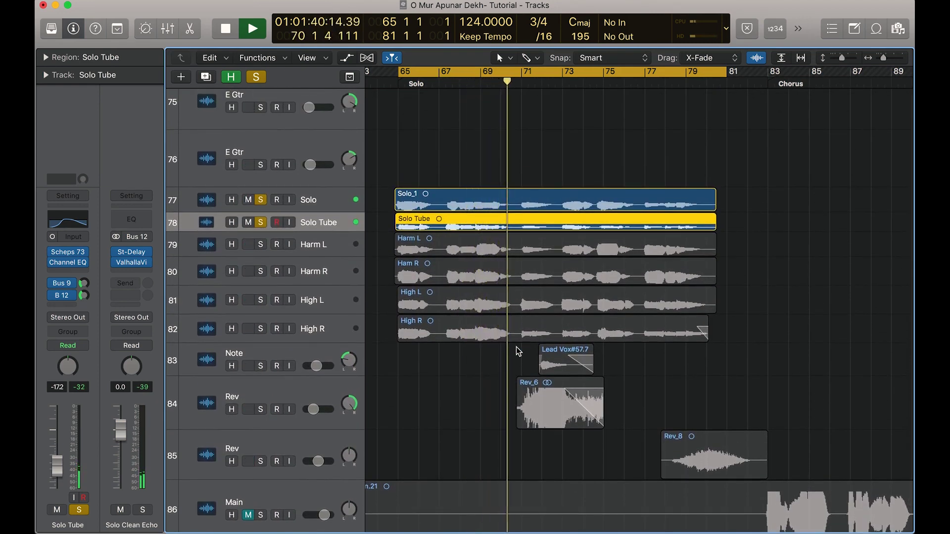
key("space")
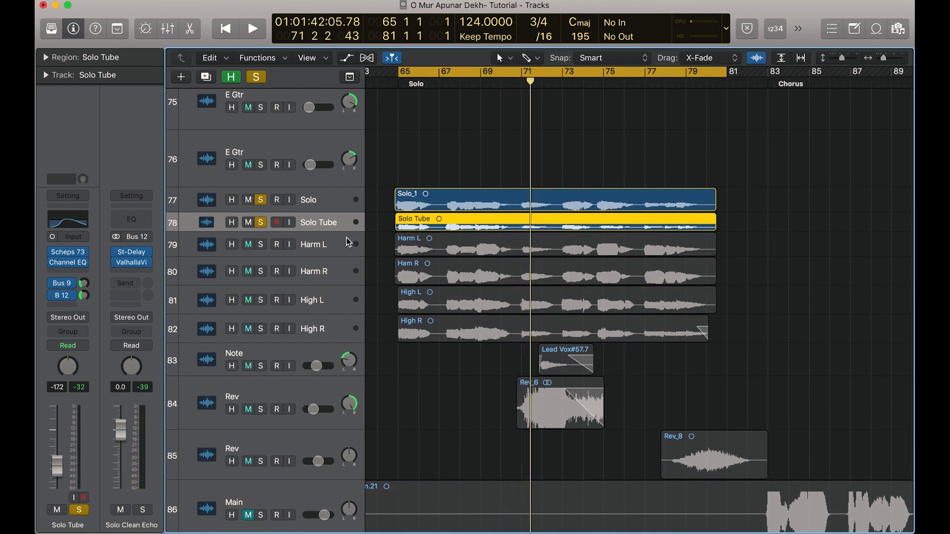
Solo only Harm L, play it with its Channel EQ and C1 compressor bypassed, and examine its Bus 13 send channel.
left_click(335, 245)
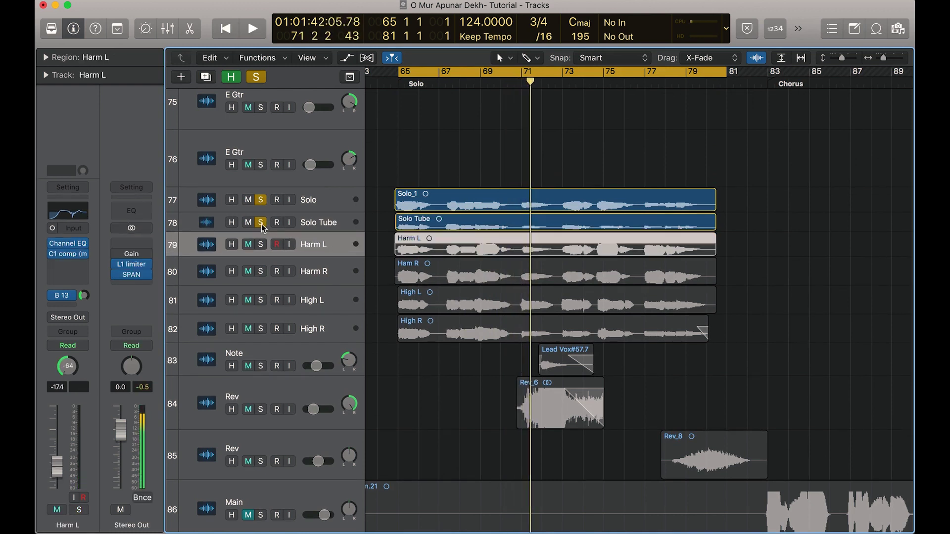
left_click(262, 223)
left_click(261, 200)
left_click(261, 245)
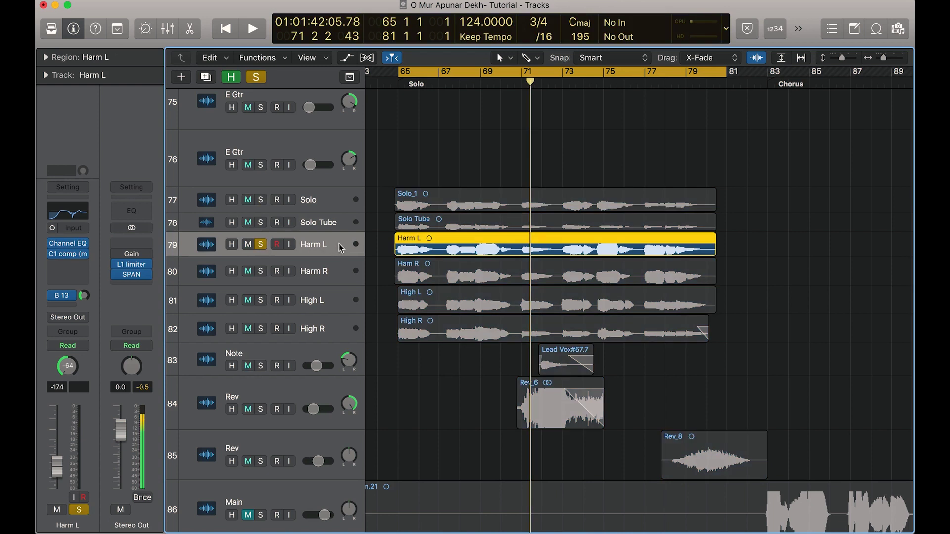
key("space")
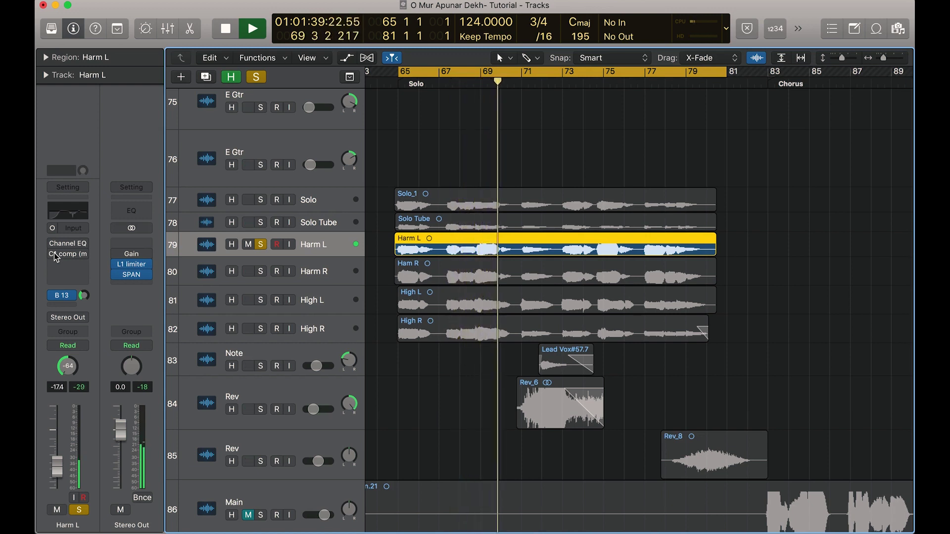
key("space")
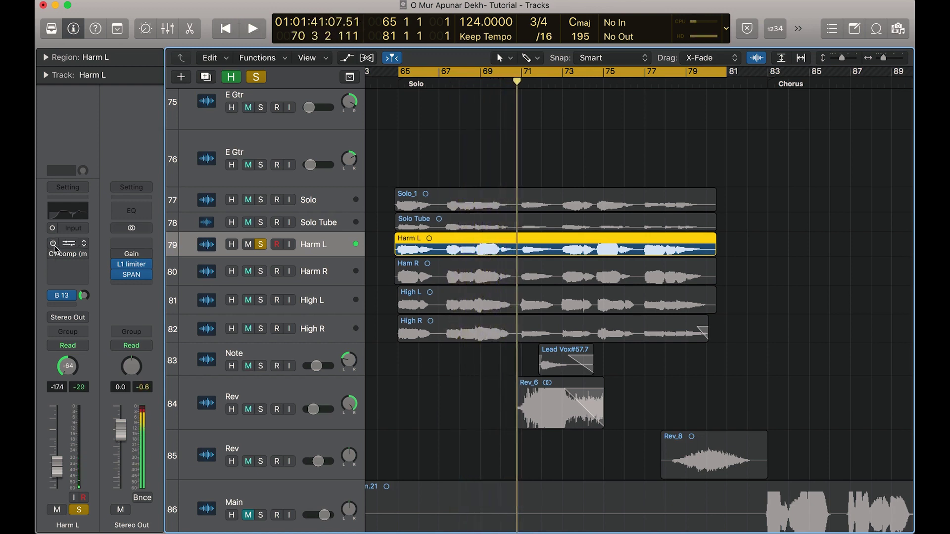
left_click(61, 296)
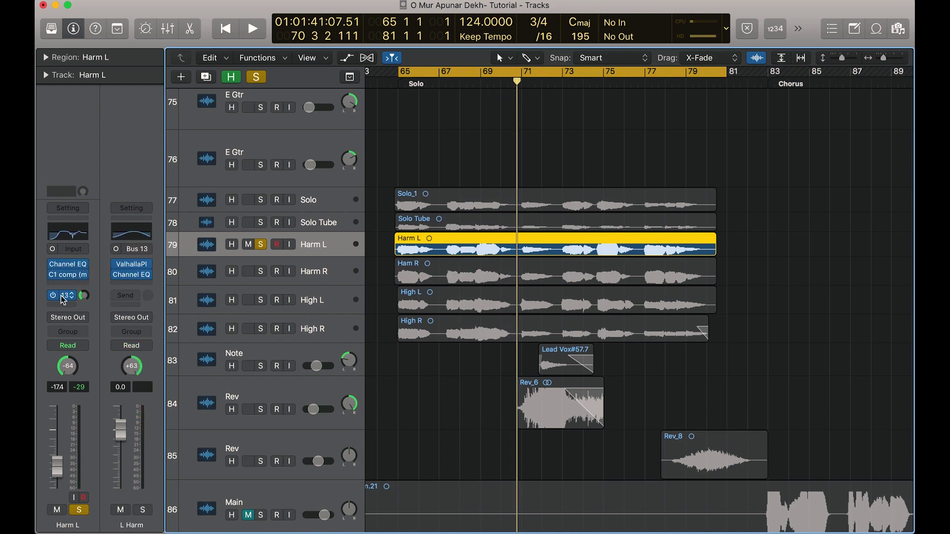
Solo Harm R instead of Harm L, display its channel strip and play it.
left_click(261, 274)
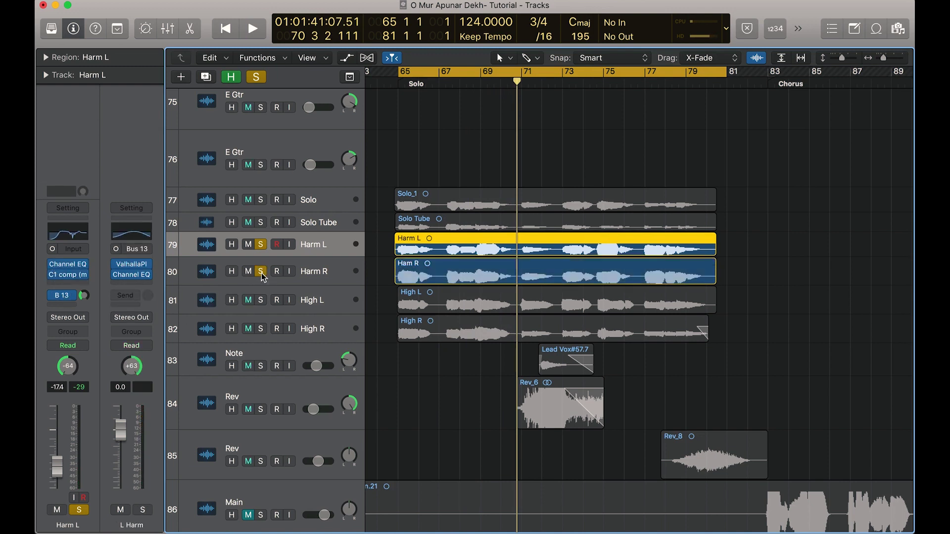
left_click(313, 279)
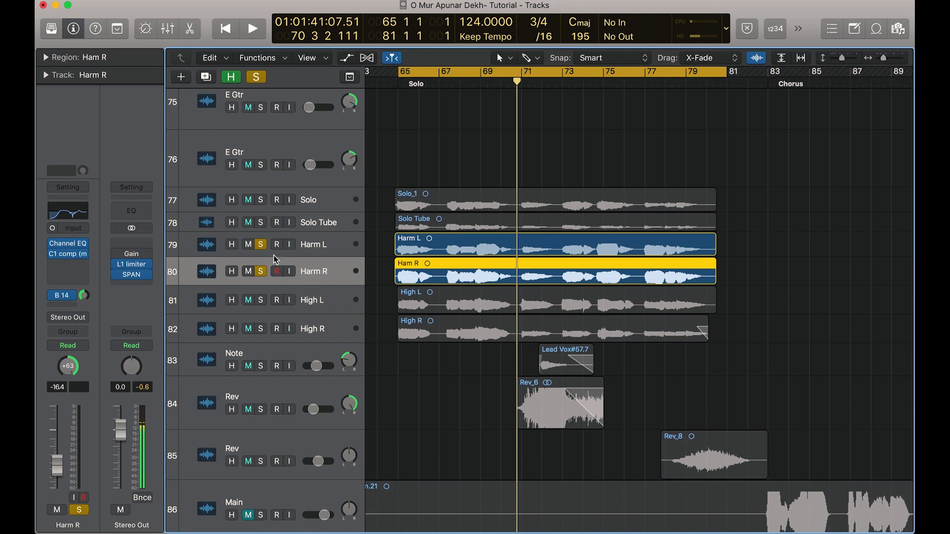
left_click(261, 245)
key("shift+space")
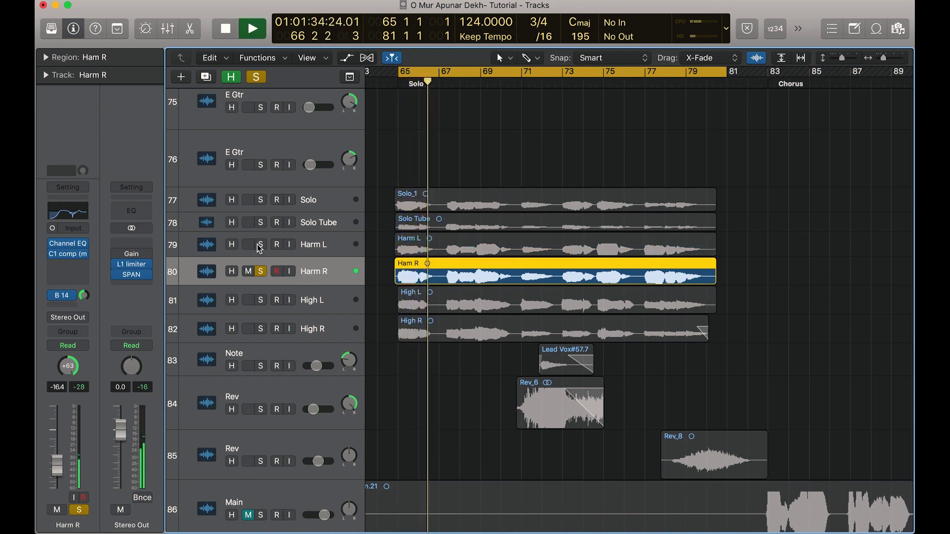
Solo High L instead of Harm R, display its channel strip and play it.
left_click(260, 272)
left_click(260, 300)
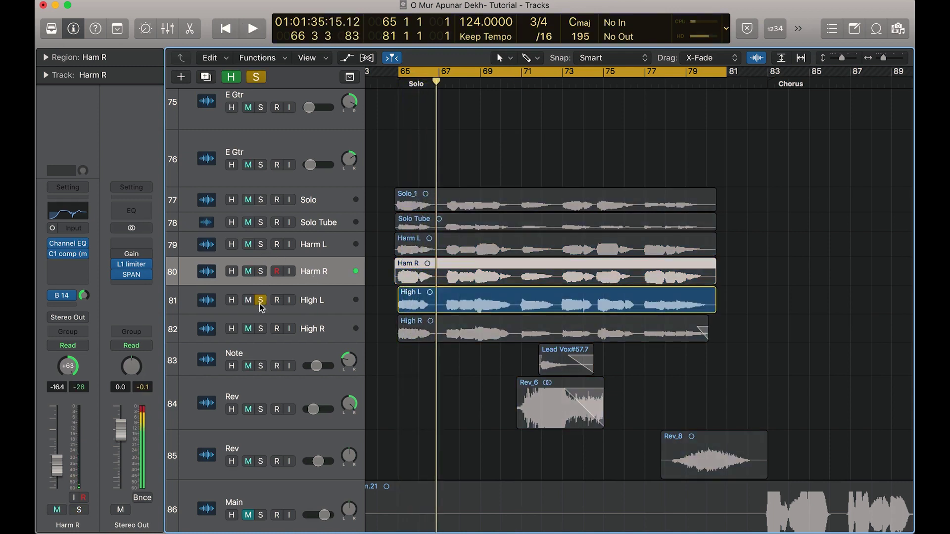
left_click(323, 305)
key("shift+space")
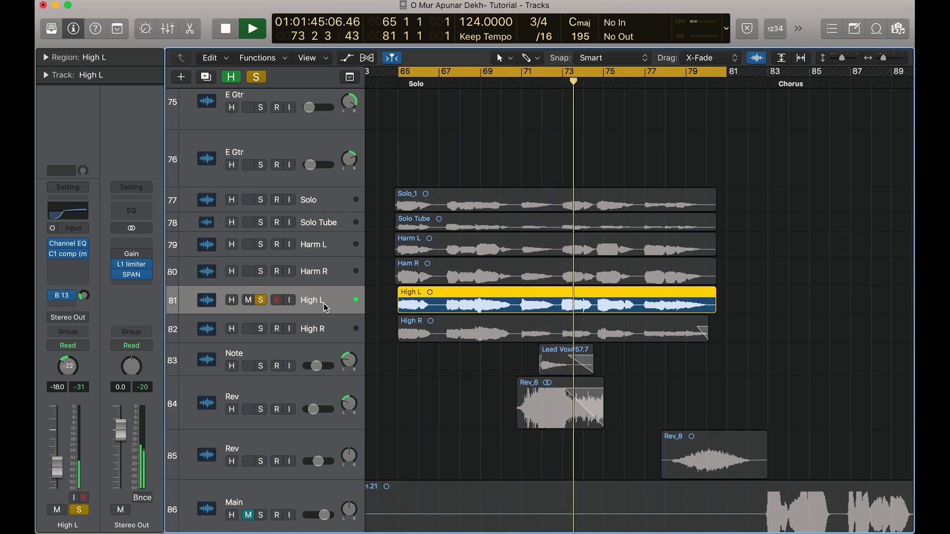
key("space")
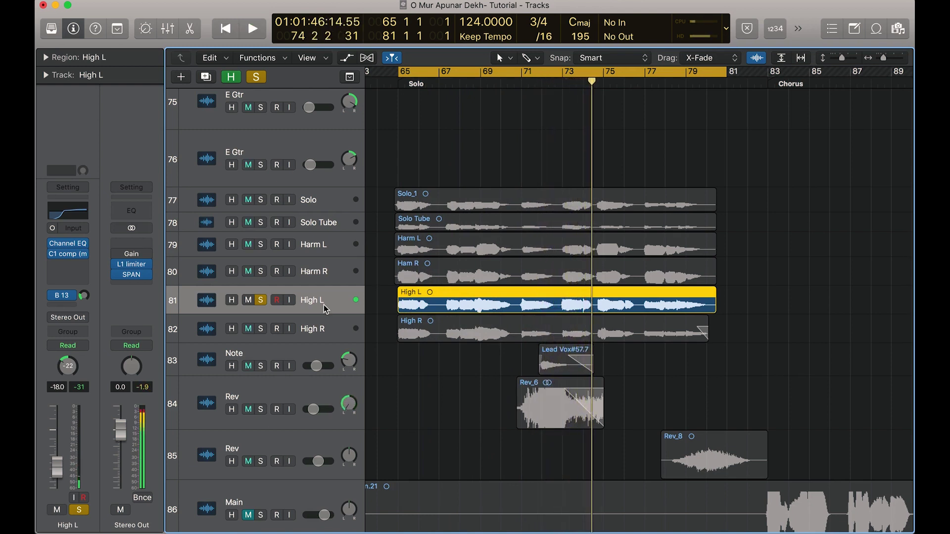
Switch the solo from High L to High R, clear all track solos, and play the full Solo section.
left_click(258, 330)
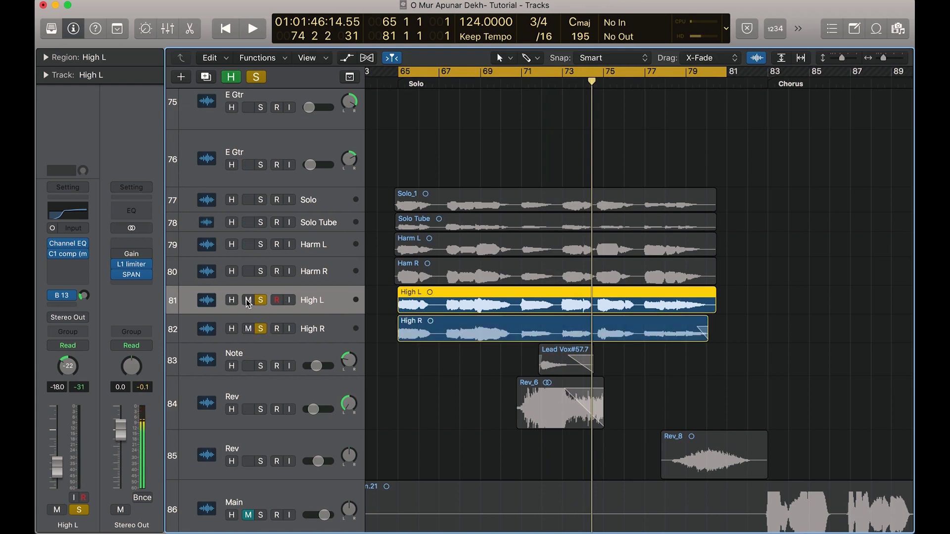
left_click(261, 300)
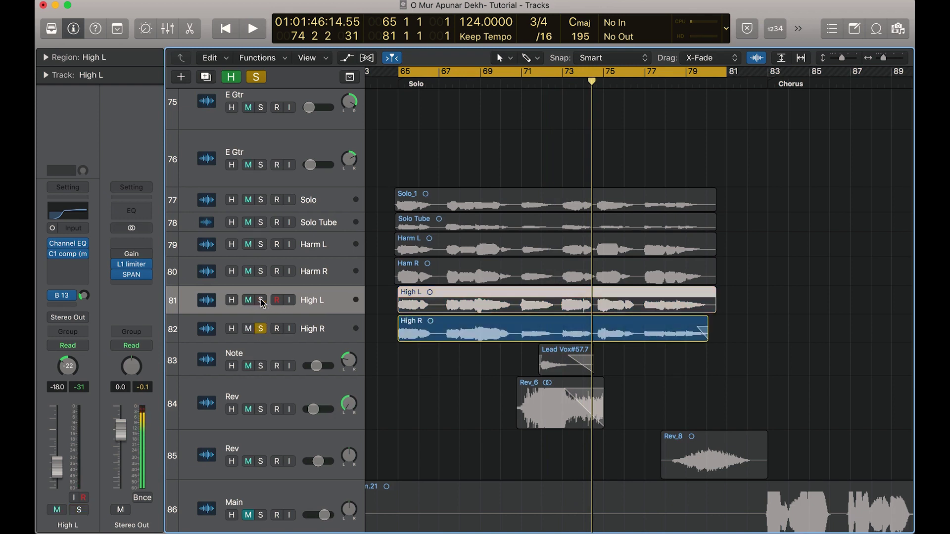
left_click(261, 329)
key("space")
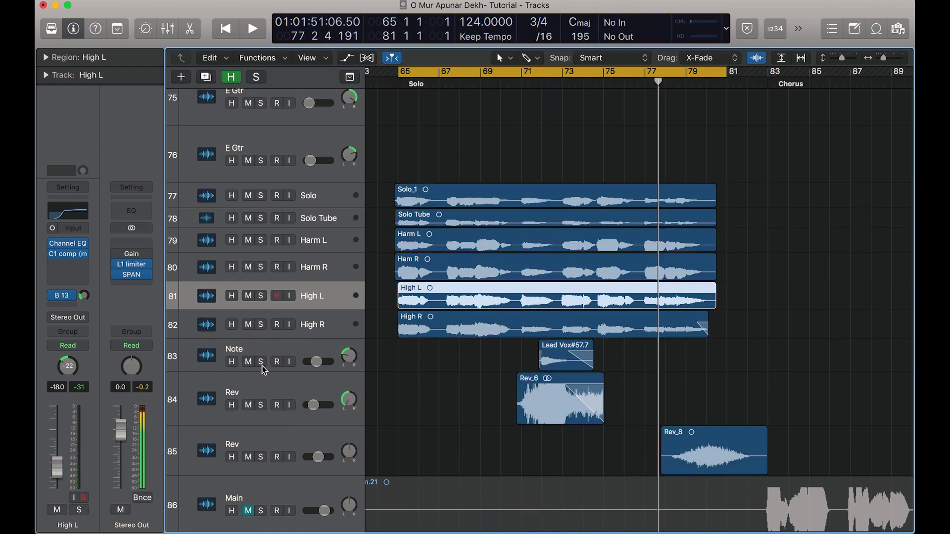
Solo the Note track and play its Lead Vox#57.7 region from about bar 72.
left_click(260, 362)
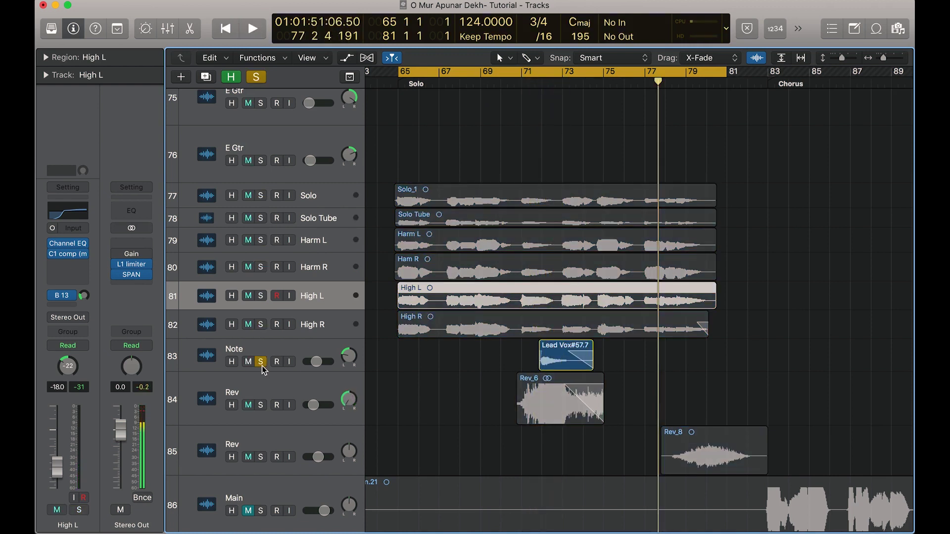
double_click(550, 84)
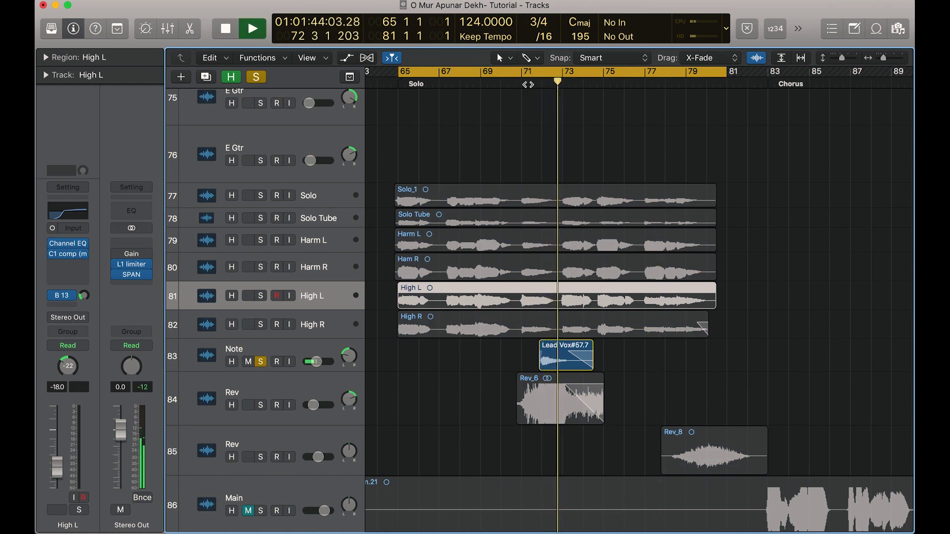
key("space")
Add the Solo, Solo Tube, Harm and High tracks to the soloed Note track, play them together, and clear all solos.
left_click(261, 197)
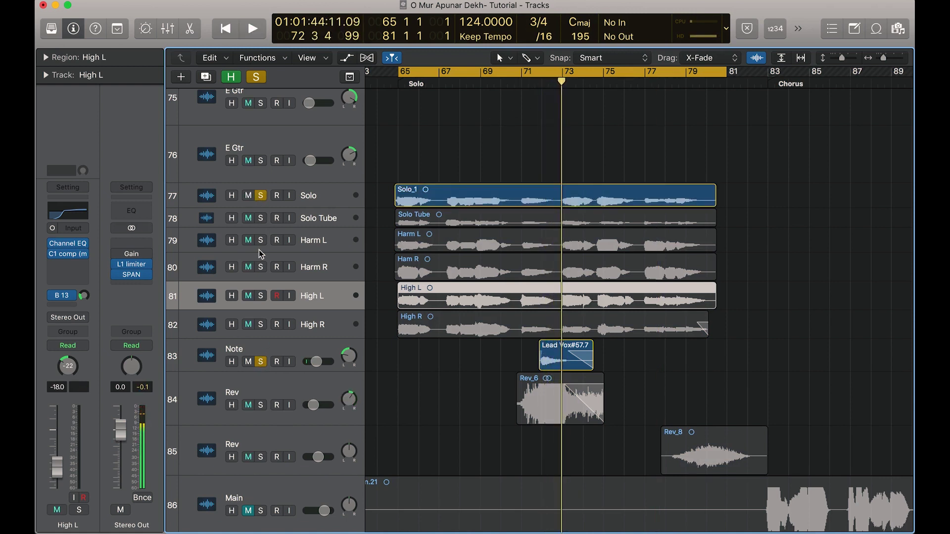
key("space")
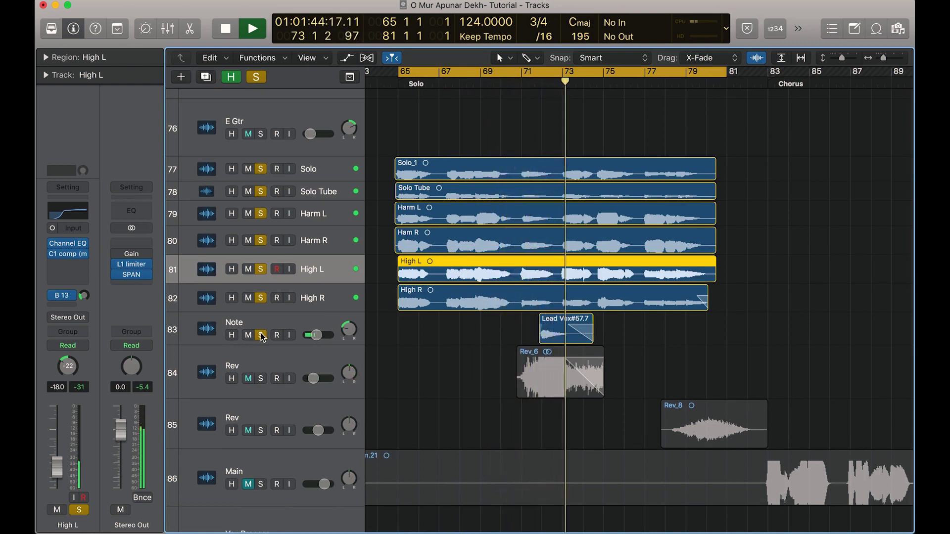
key("space")
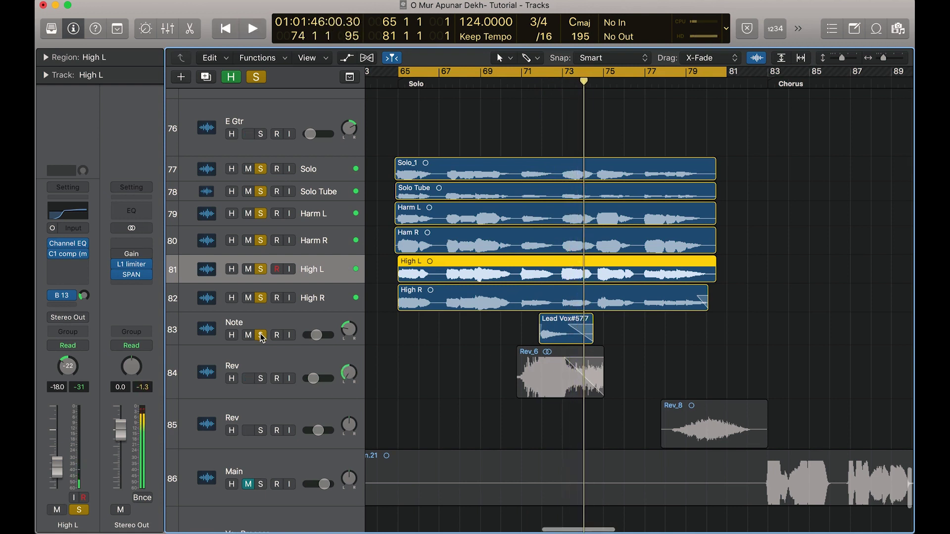
left_click(261, 336, "alt")
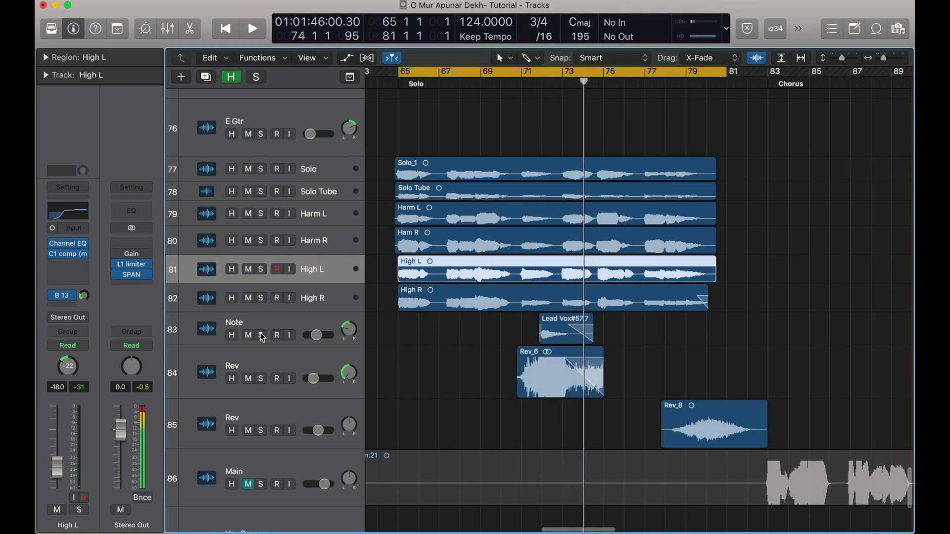
Solo the Rev track 84 and play its Rev_6 region from just before bar 71 with the cycle off.
left_click(261, 379)
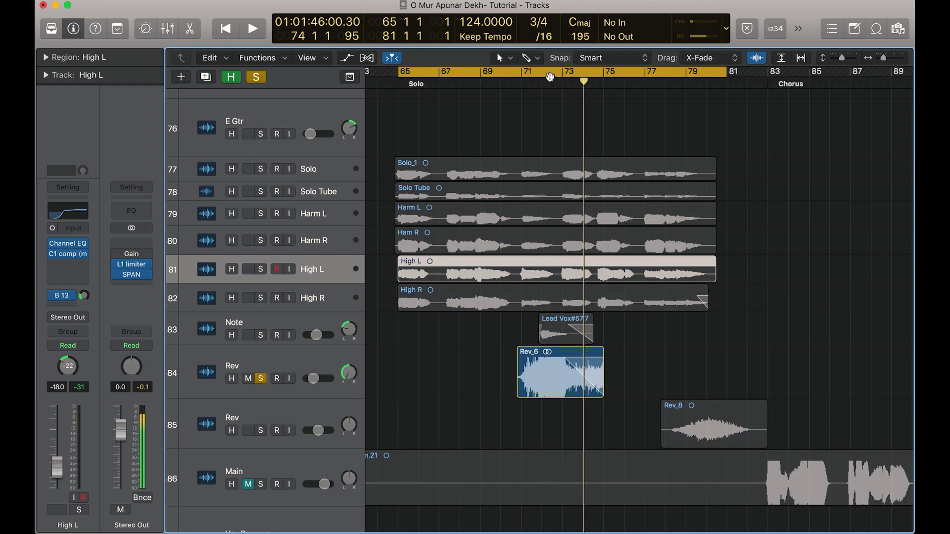
double_click(516, 81)
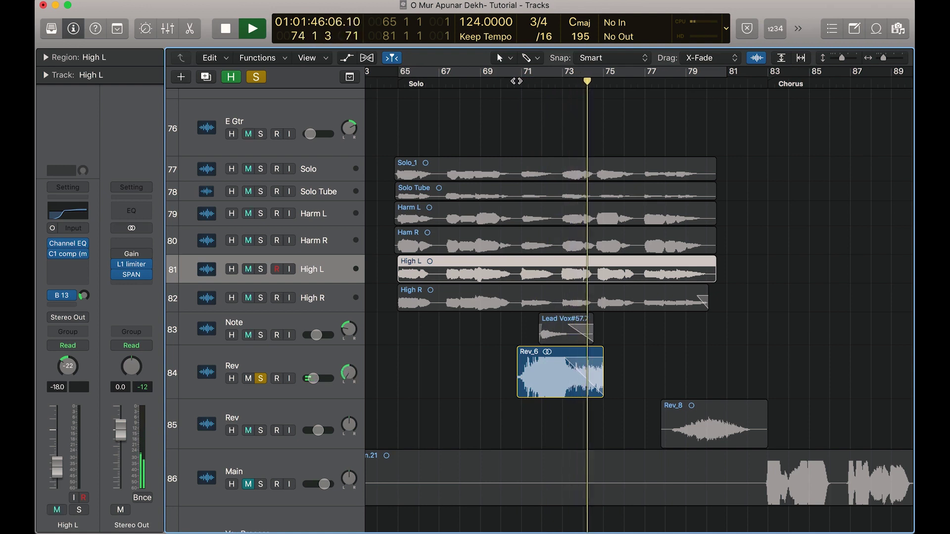
key("space")
Extend the Rev_6 region to about bar 87, play its tail, and trim it back to end near bar 75.
left_click(601, 392)
left_click_drag(601, 392, 864, 392)
key("space")
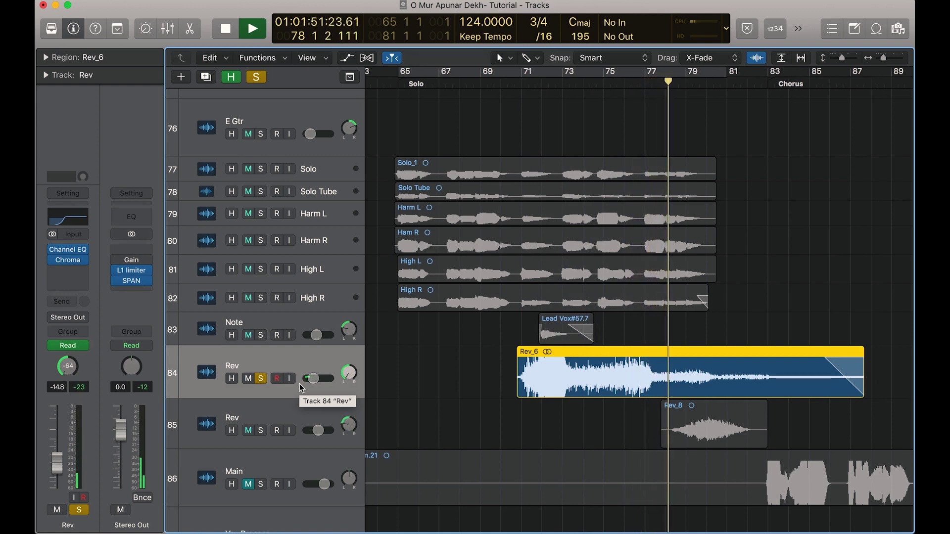
left_click_drag(863, 393, 589, 398)
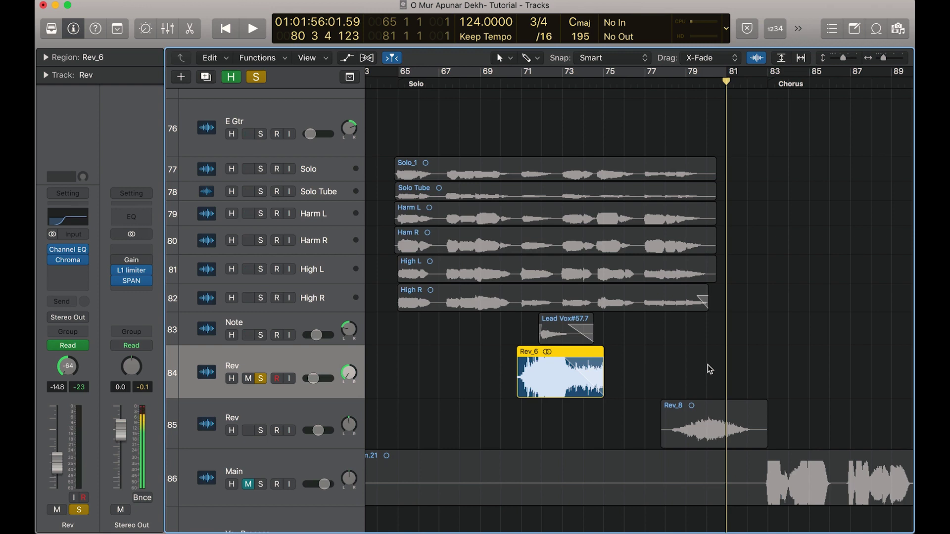
Play Rev_6 from bar 71 with Channel EQ and Chroma bypassed on its track.
left_click(521, 84)
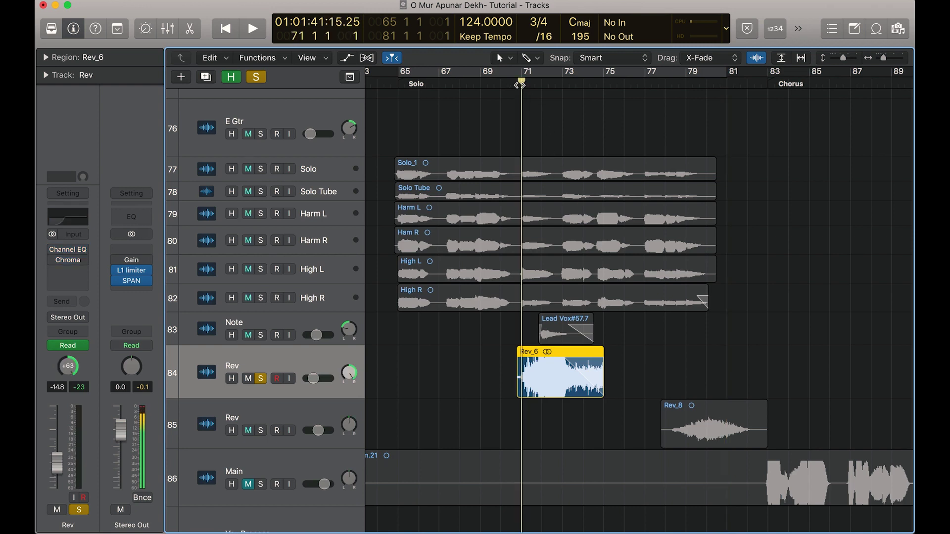
key("space")
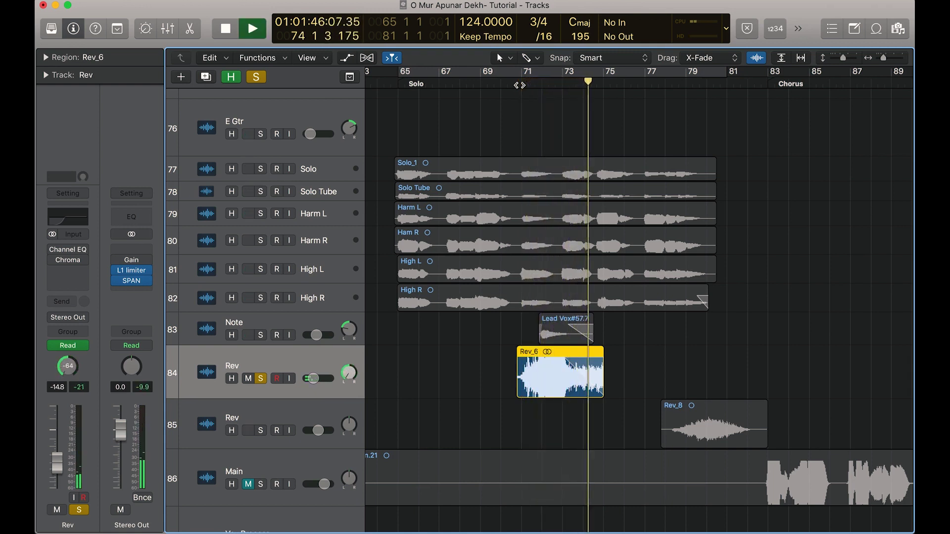
key("space")
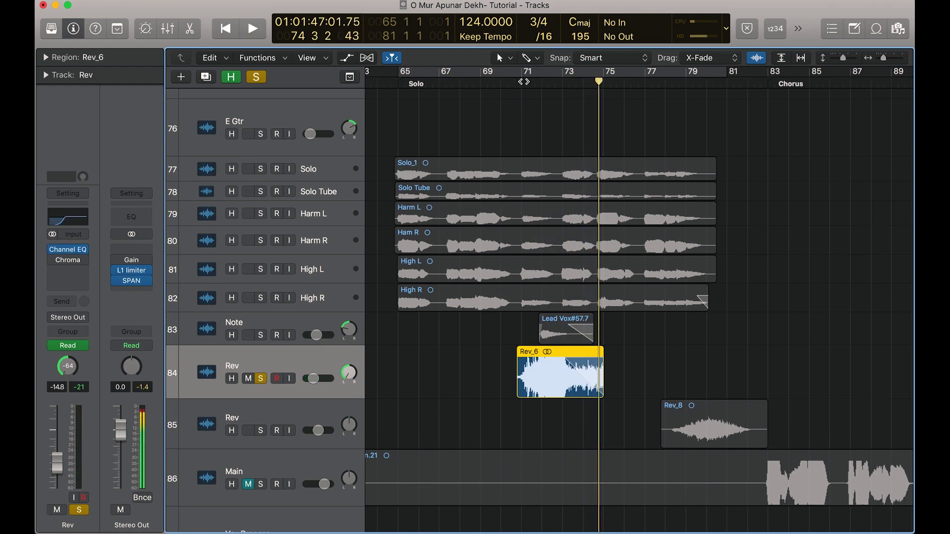
Play Rev_6 with only Channel EQ enabled, and replay it with Chroma enabled as well.
left_click(522, 83)
key("space")
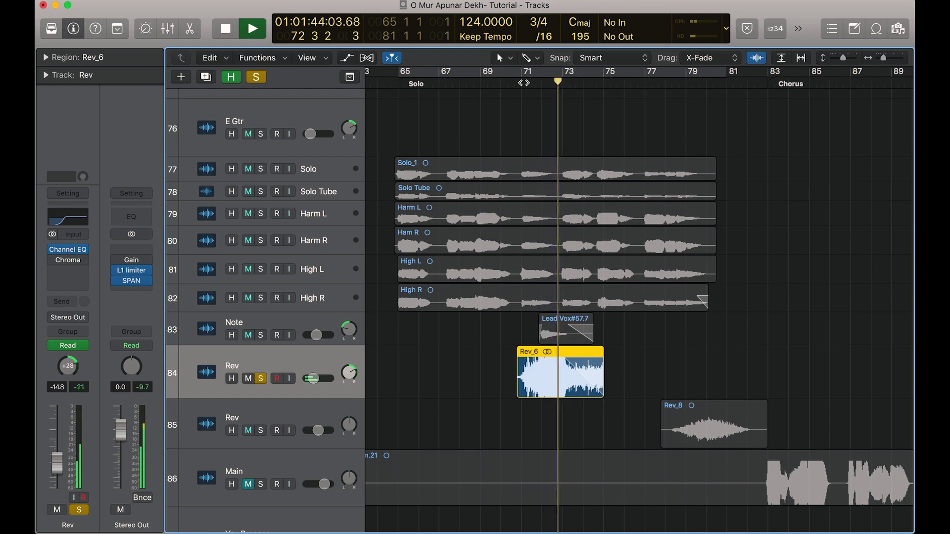
key("space")
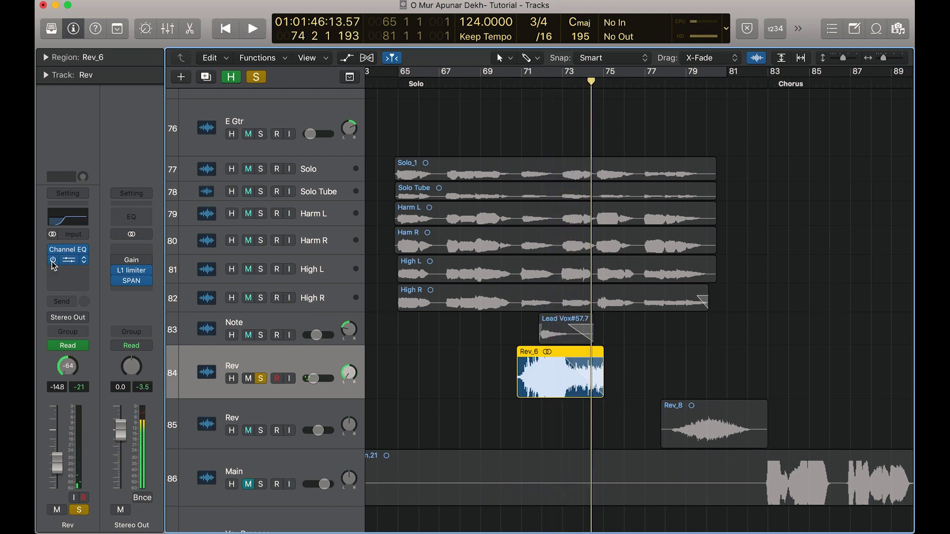
double_click(516, 87)
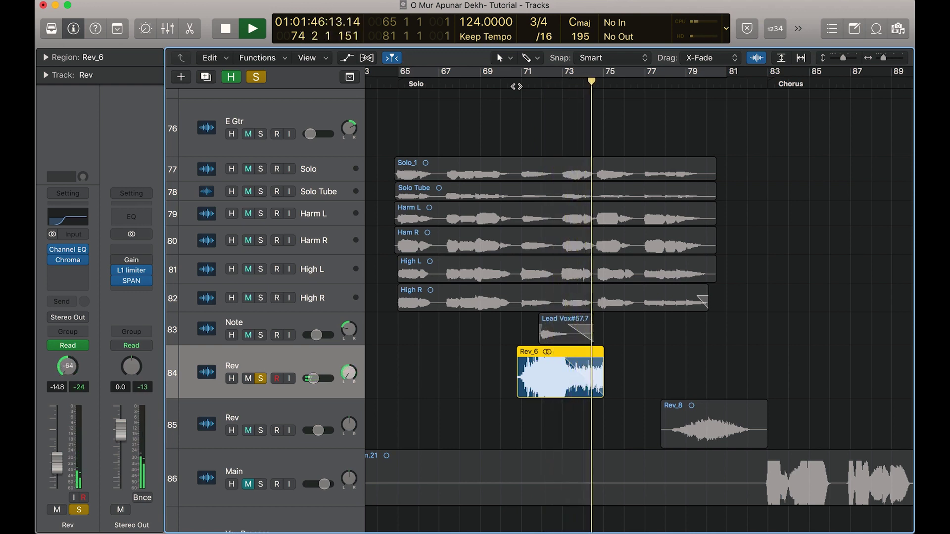
Switch the solo to Rev track 85, display its channel strip, and play the Rev_8 region from bar 78.
key("a")
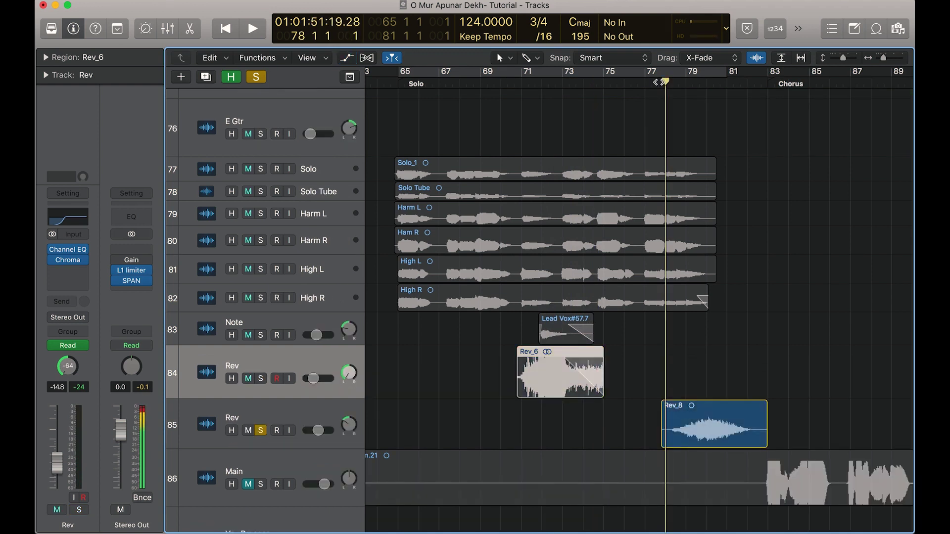
left_click(299, 406)
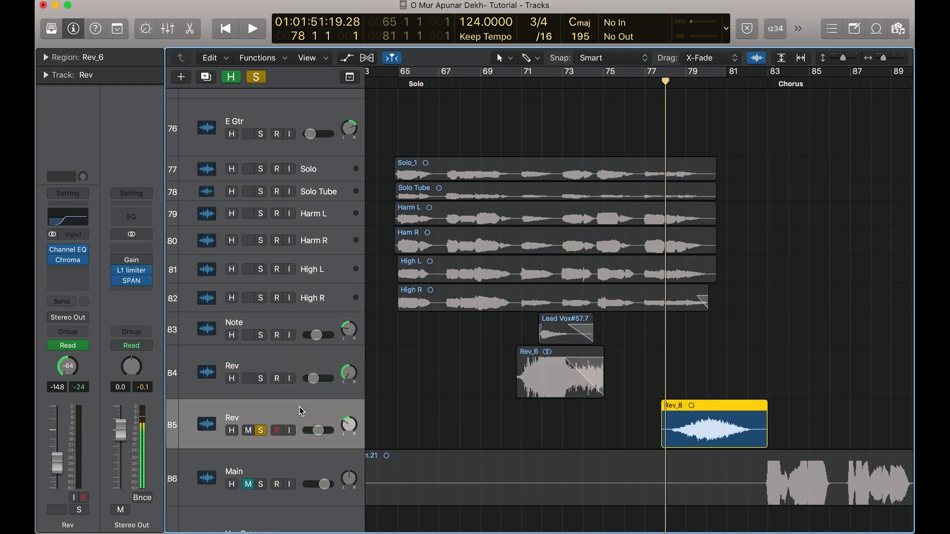
key("space")
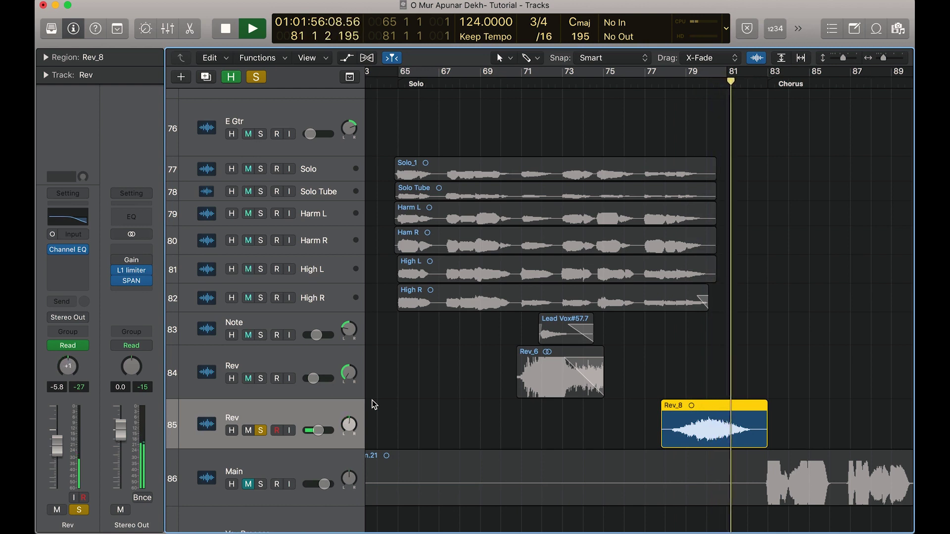
key("space")
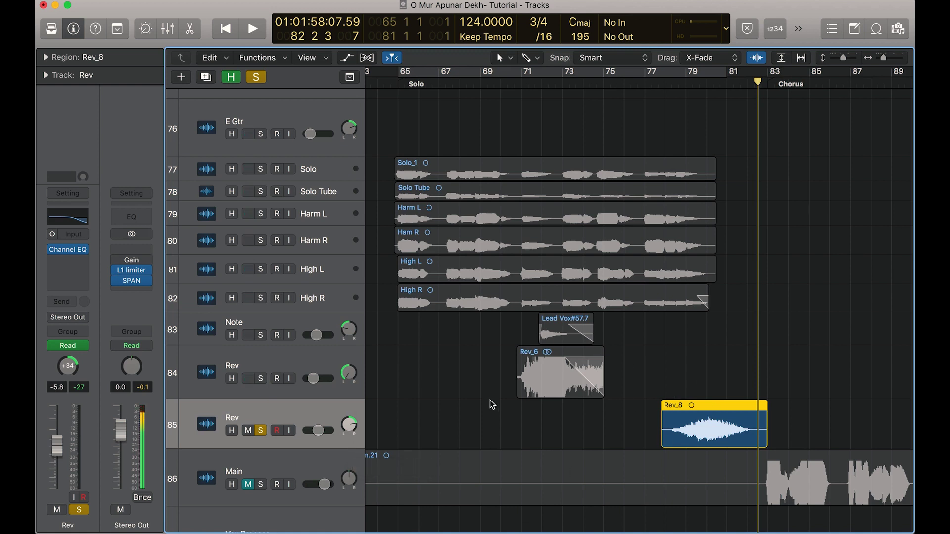
Examine Rev_8's pan automation while playing from bar 77, and clear the track's solo with automation hidden again.
key("a")
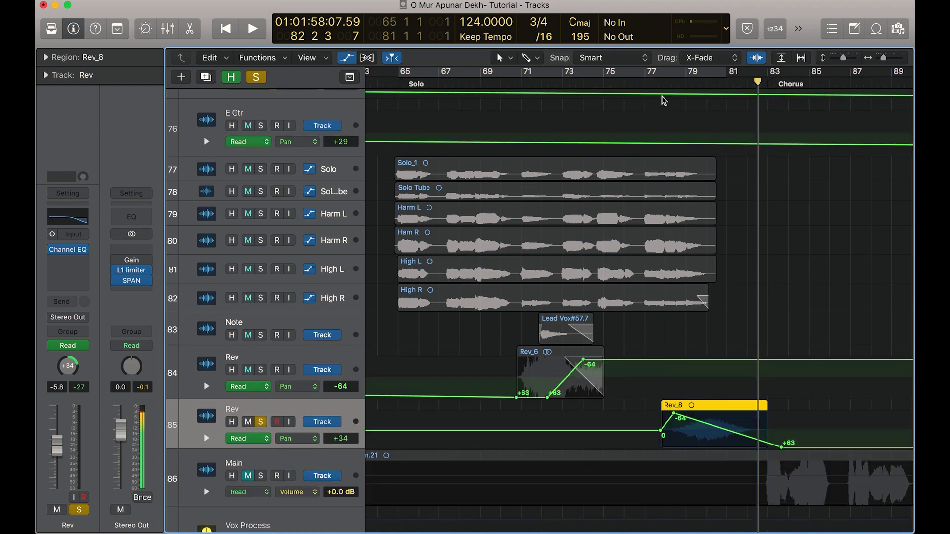
left_click(654, 83)
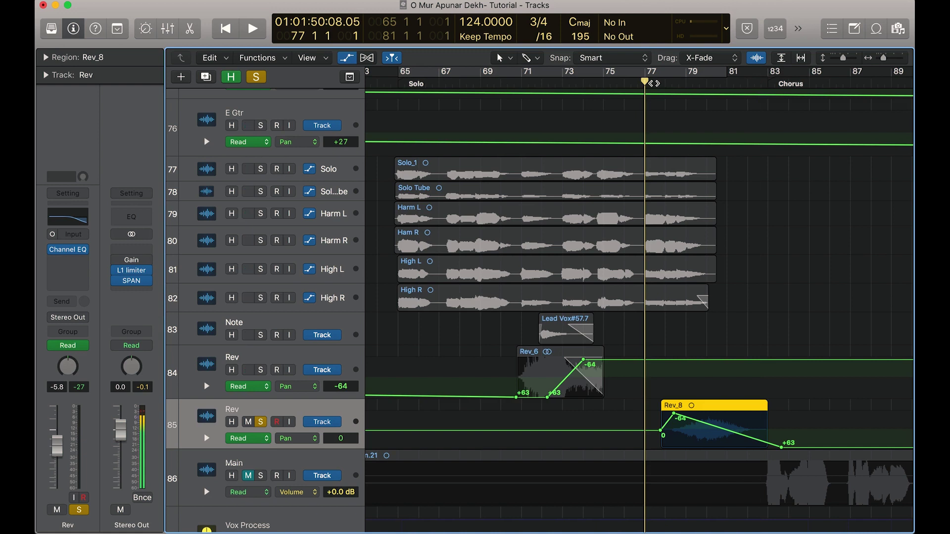
key("space")
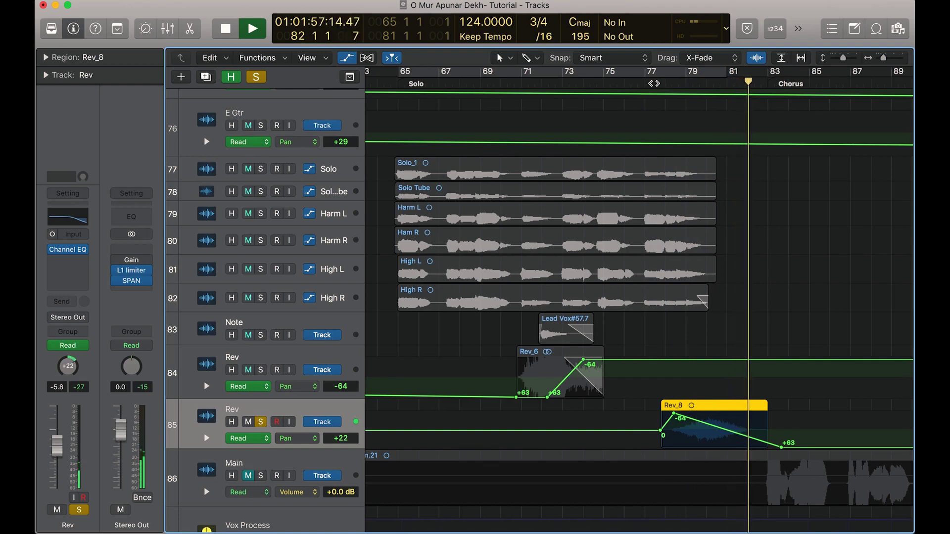
key("space")
key("a")
left_click(261, 432)
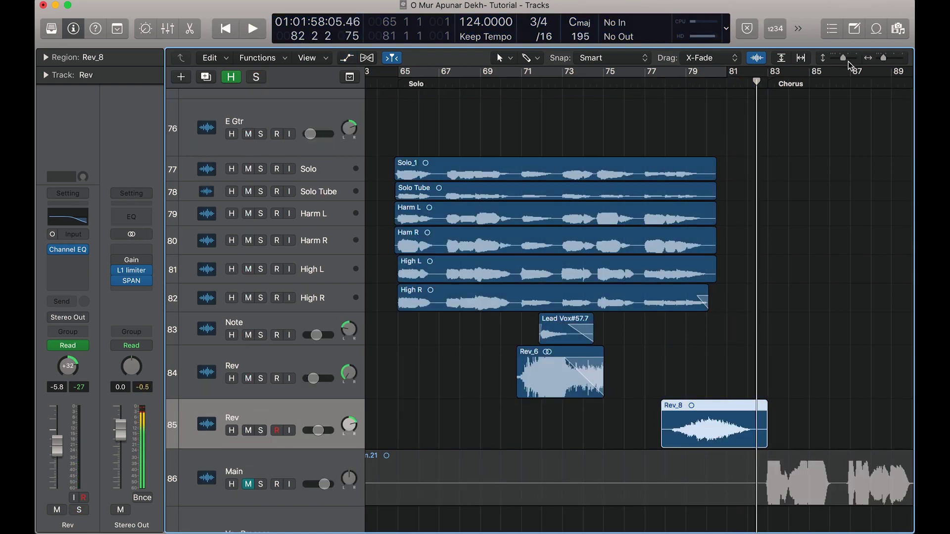
Solo the Piano track, play its Piano_1.2 region from bar 79 into the Chorus, and clear the solo.
left_click_drag(847, 61, 824, 59)
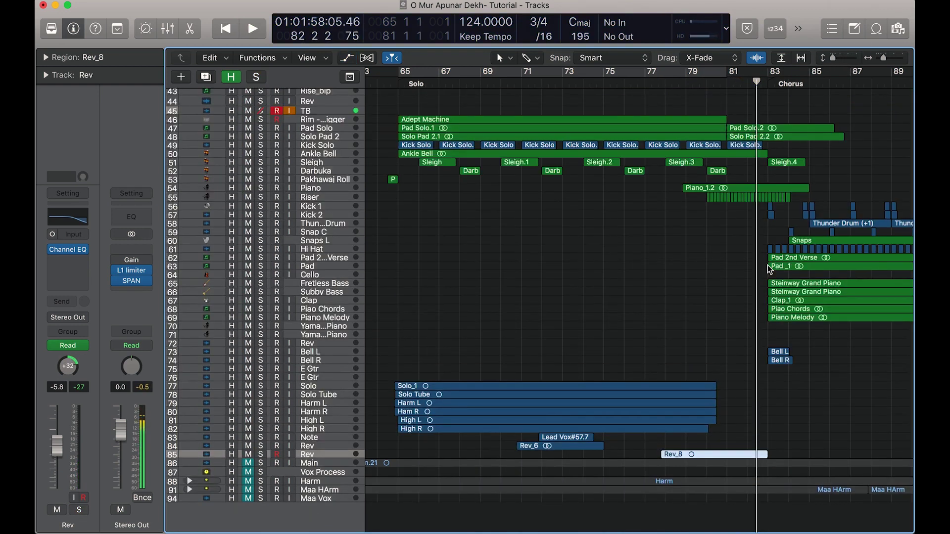
scroll(767, 266, "up", 4)
left_click(670, 86)
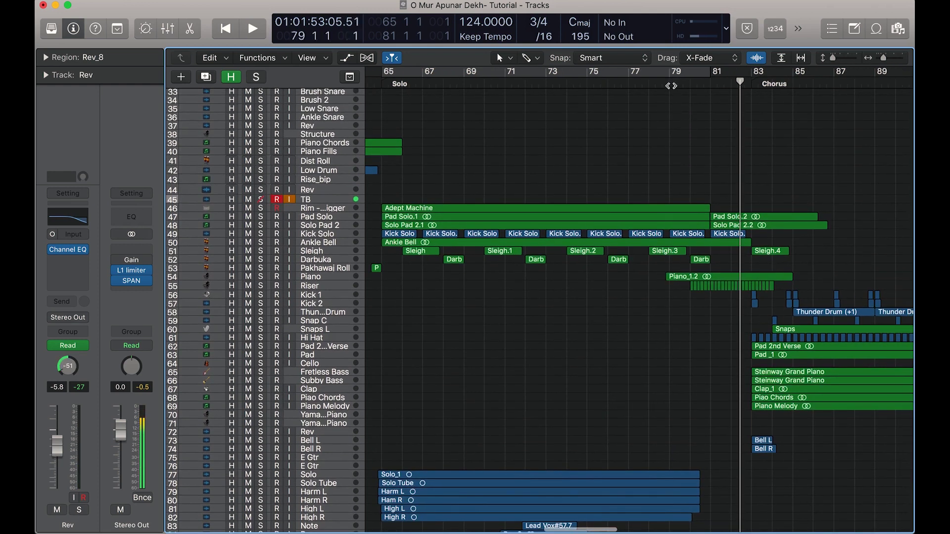
left_click(261, 276)
key("space")
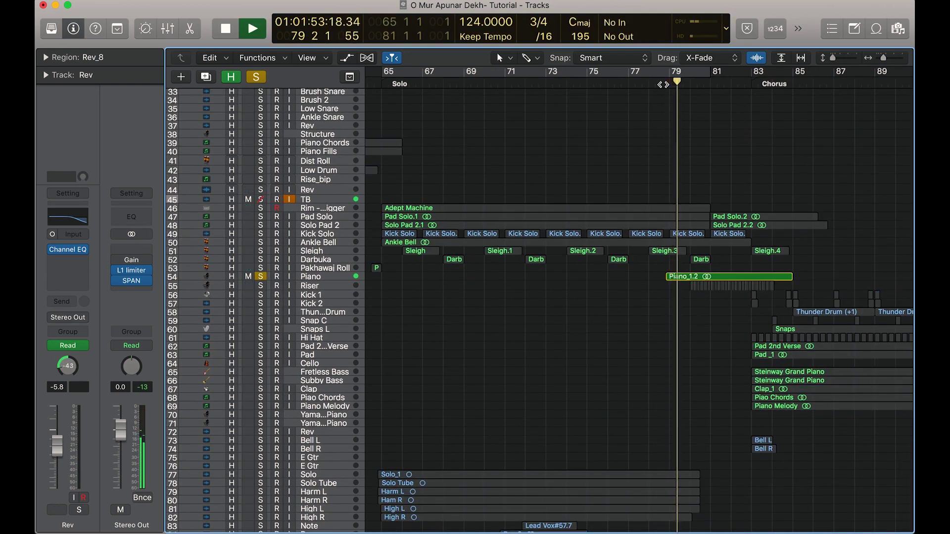
scroll(661, 253, "up", 3)
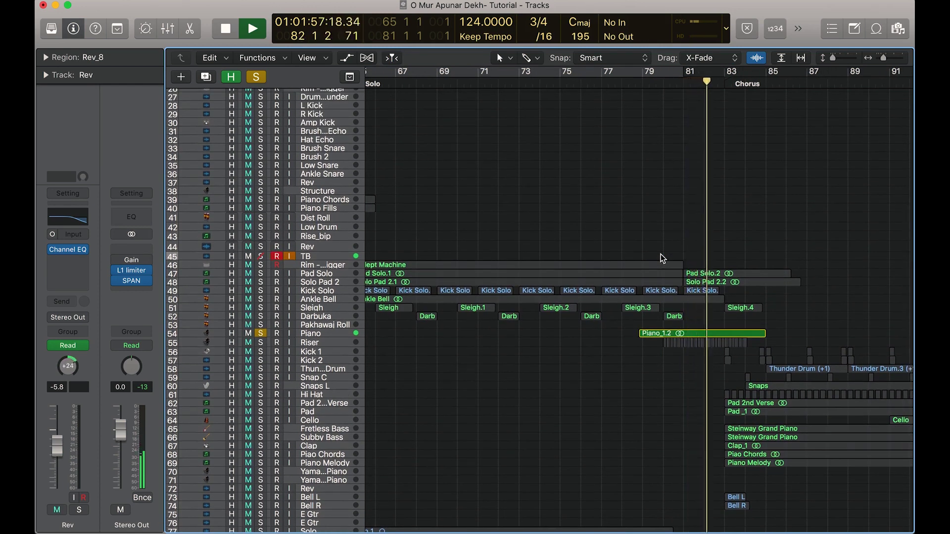
key("space")
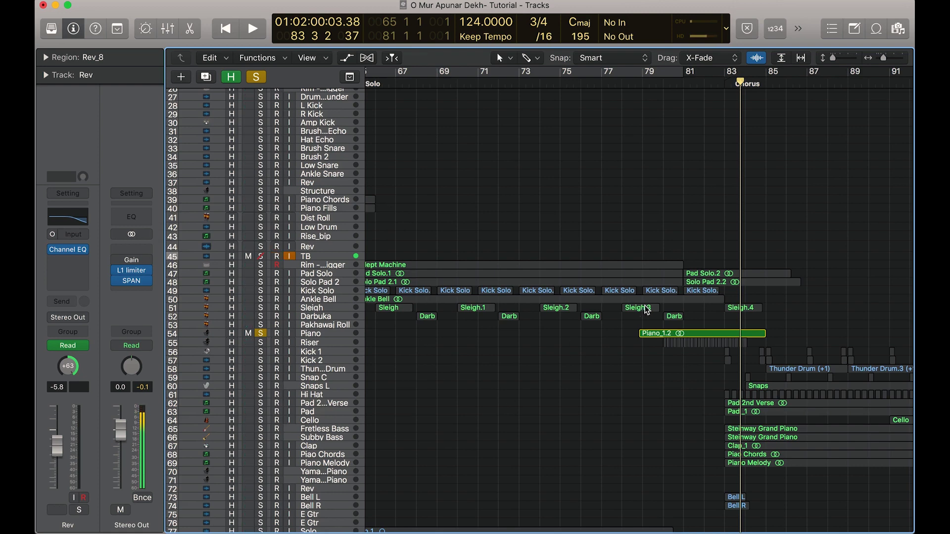
left_click(260, 334)
Select the Piano_1.2 region near the end of the Solo section to display the Piano track's channel strip.
scroll(495, 364, "down", 5)
scroll(495, 365, "left", 2)
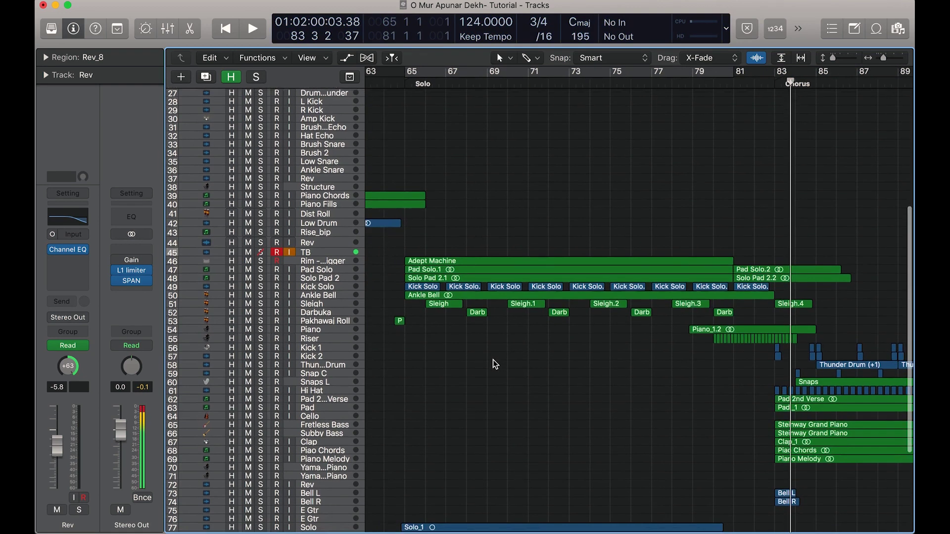
scroll(492, 360, "down", 1)
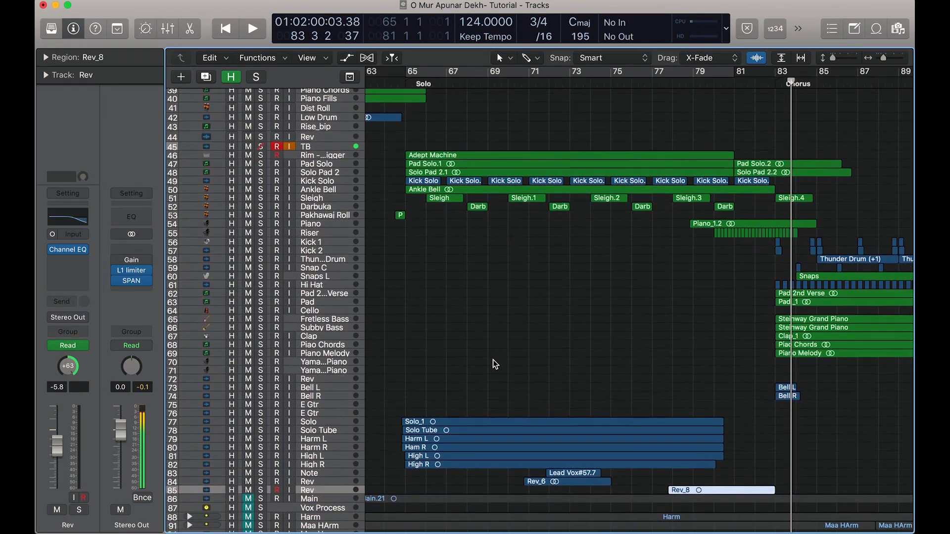
scroll(493, 360, "left", 1)
scroll(493, 360, "up", 2)
scroll(493, 360, "right", 1)
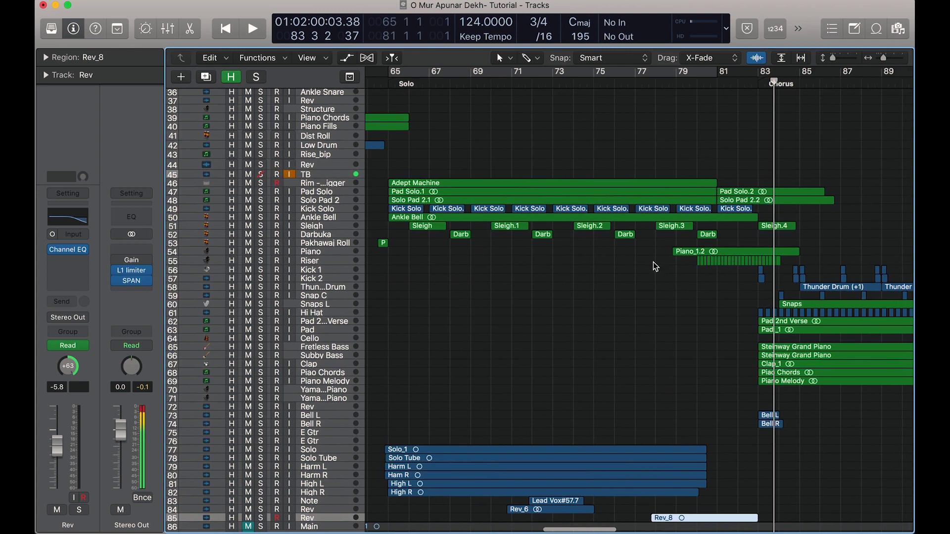
left_click(677, 252)
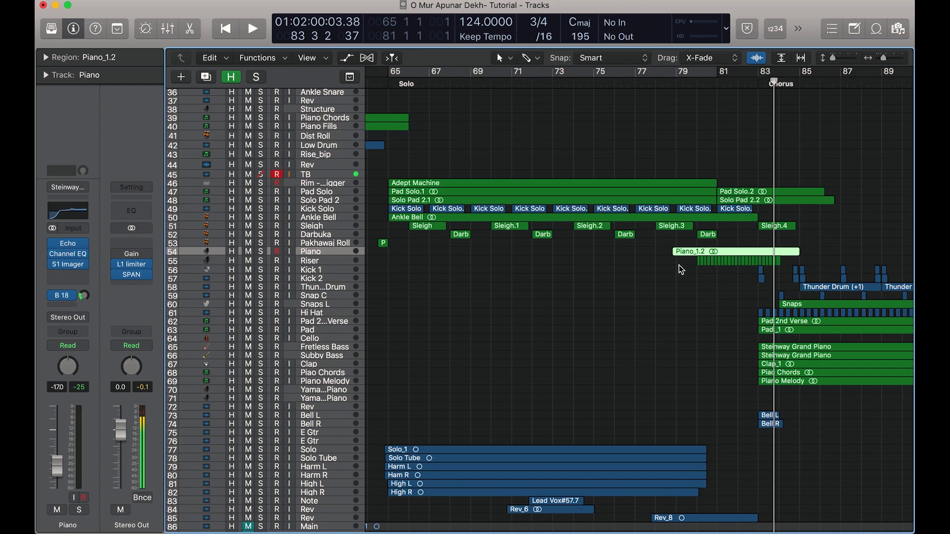
Solo the Riser track, play its regions from bar 79 with its channel strip displayed, and clear the solo at the Chorus.
left_click(260, 259)
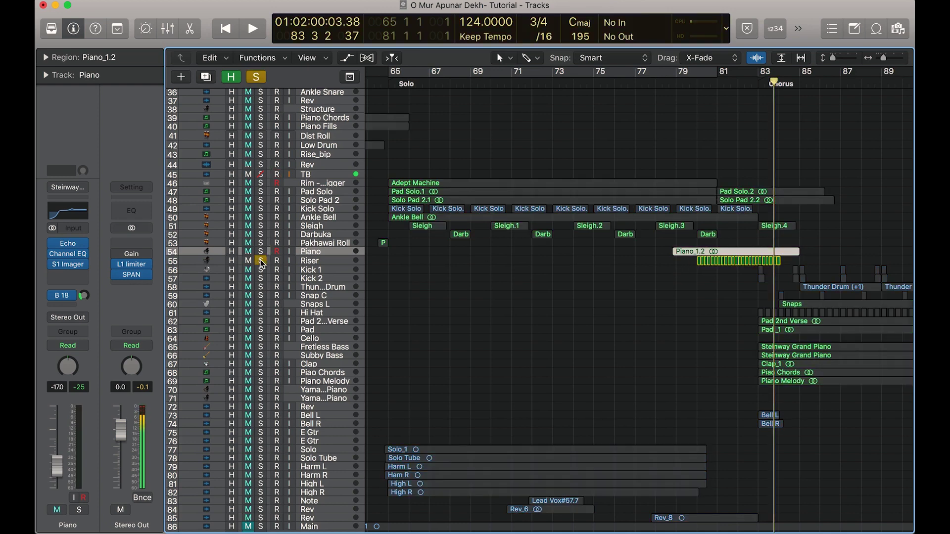
left_click(696, 81)
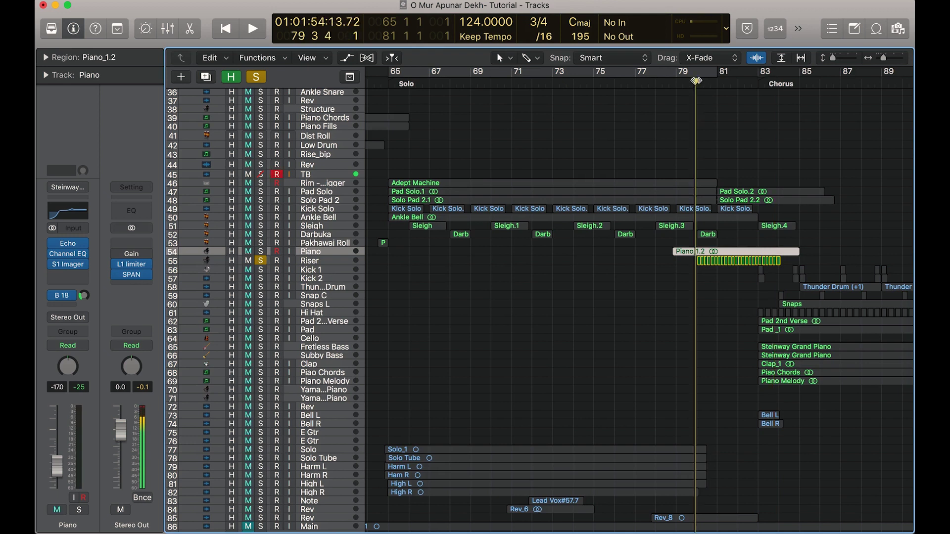
key("space")
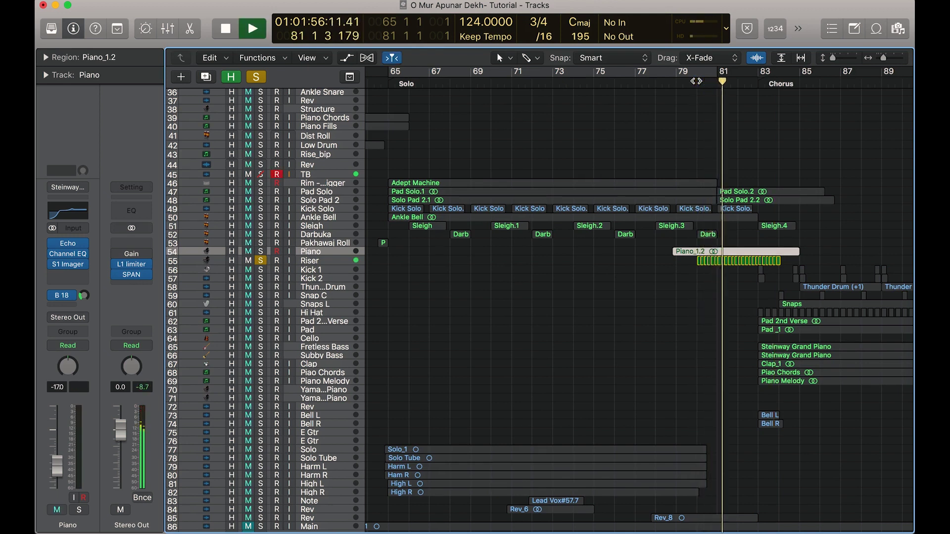
left_click(342, 259)
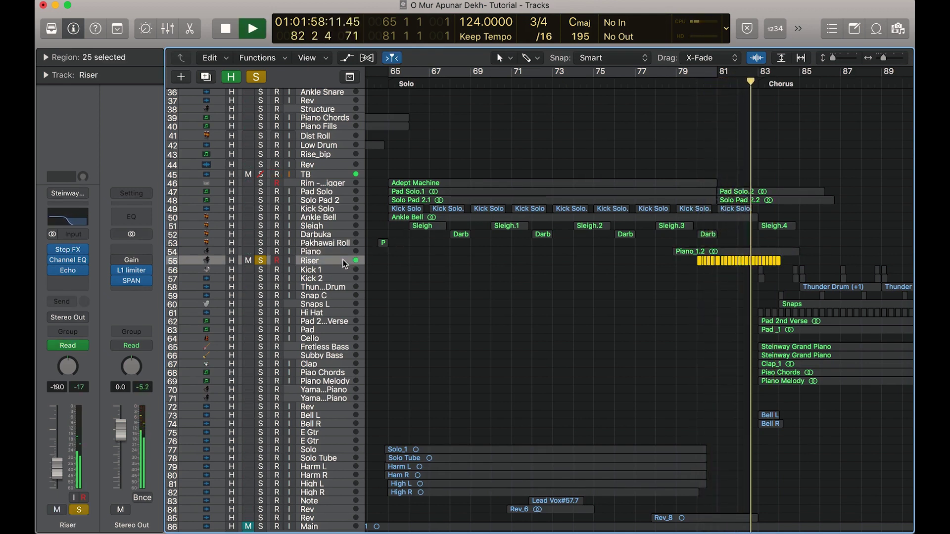
key("space")
key("s")
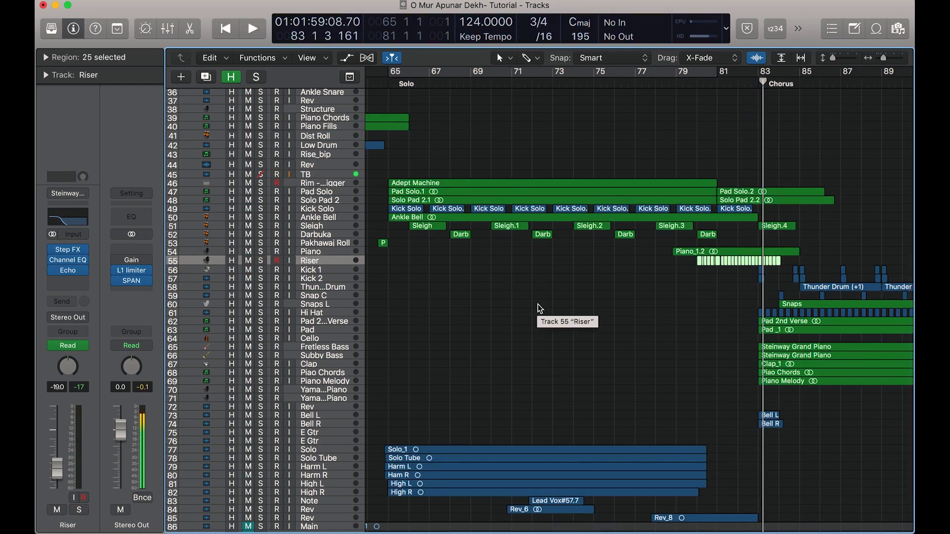
Play the full mix of the Solo section from its beginning near bar 65 through to the start of the Chorus.
key("z")
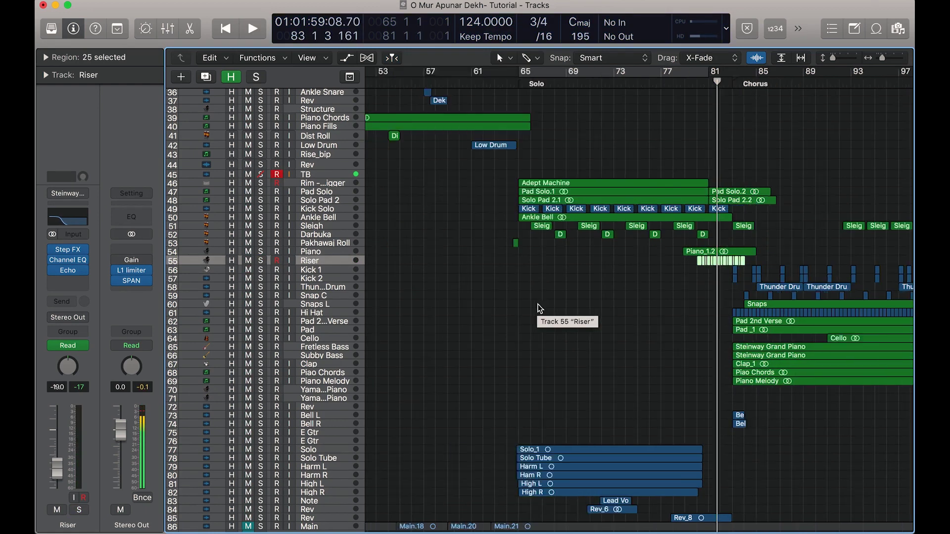
key("super+Right")
key("super+Right")
key("super+Right")
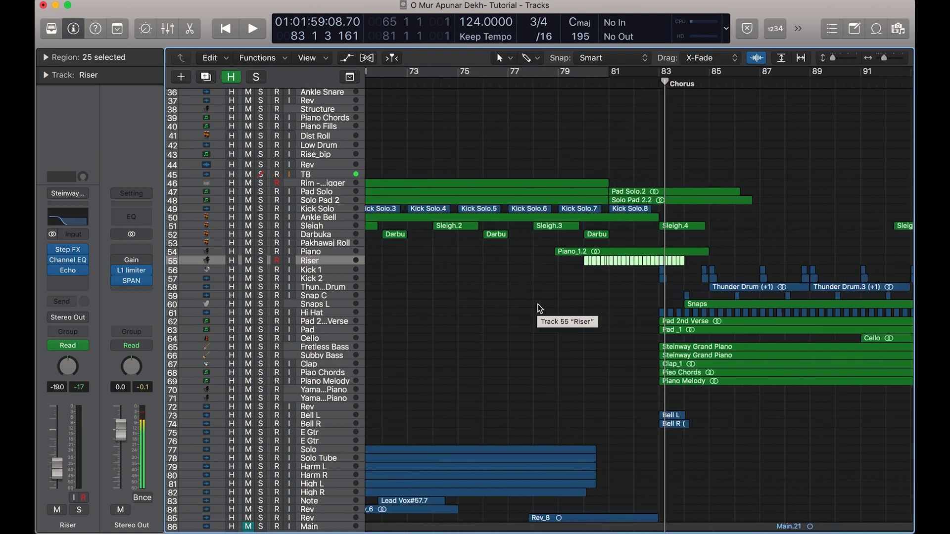
scroll(539, 308, "up", 1)
scroll(539, 308, "left", 5)
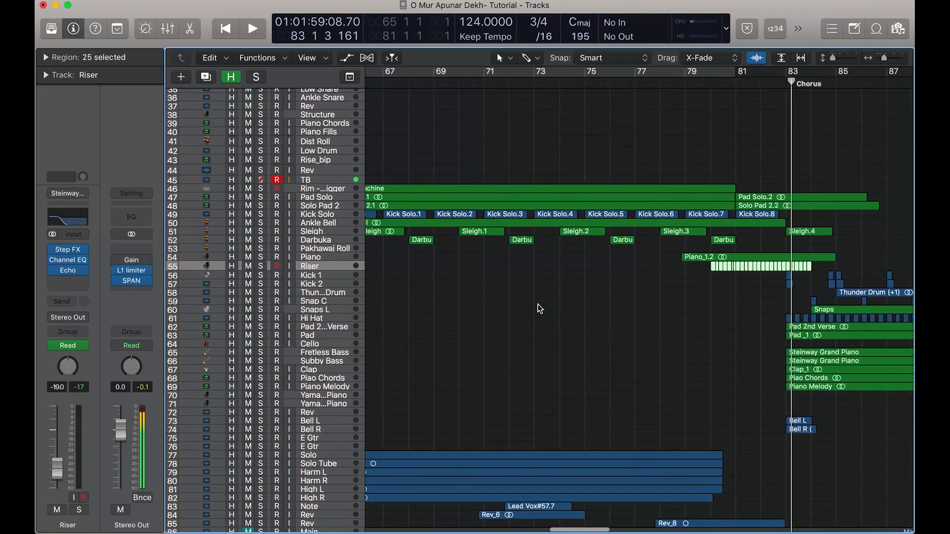
scroll(539, 309, "left", 3)
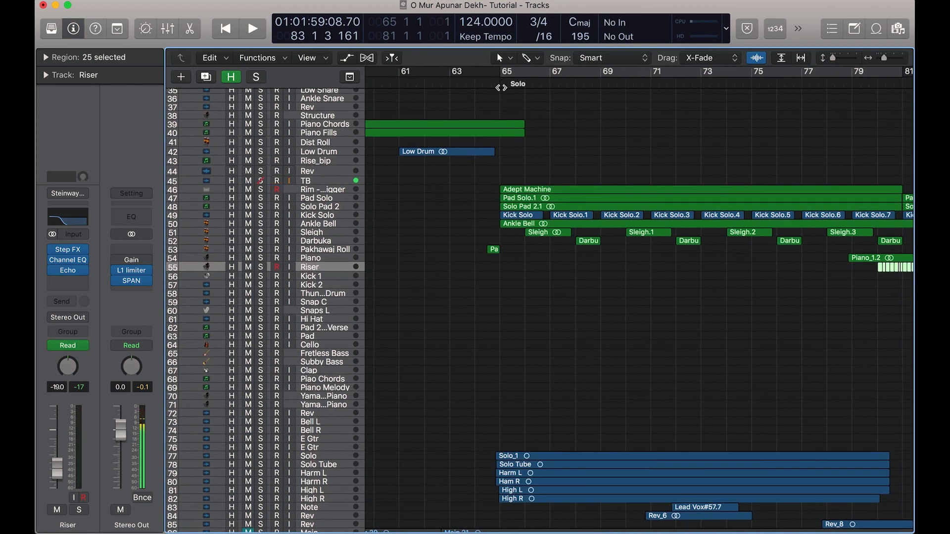
double_click(484, 85)
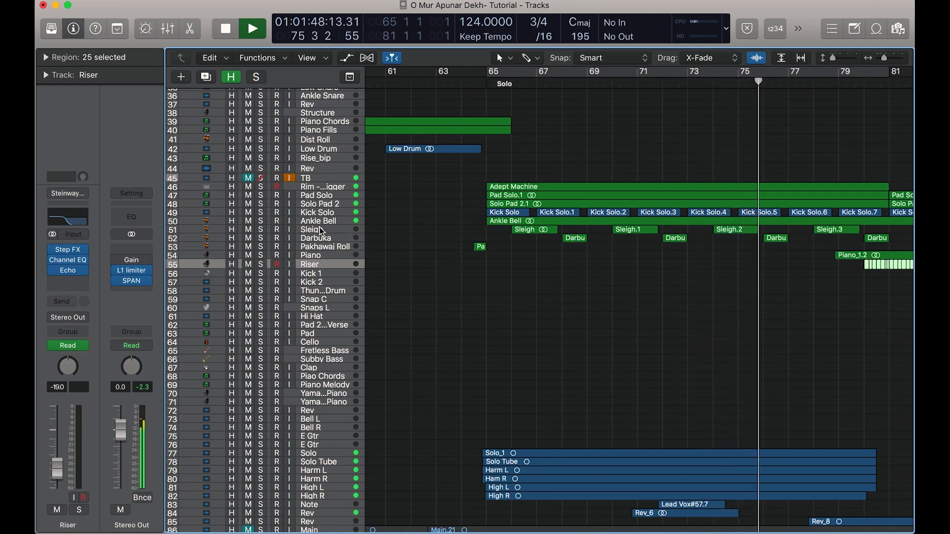
scroll(321, 231, "right", 5)
scroll(320, 231, "right", 5)
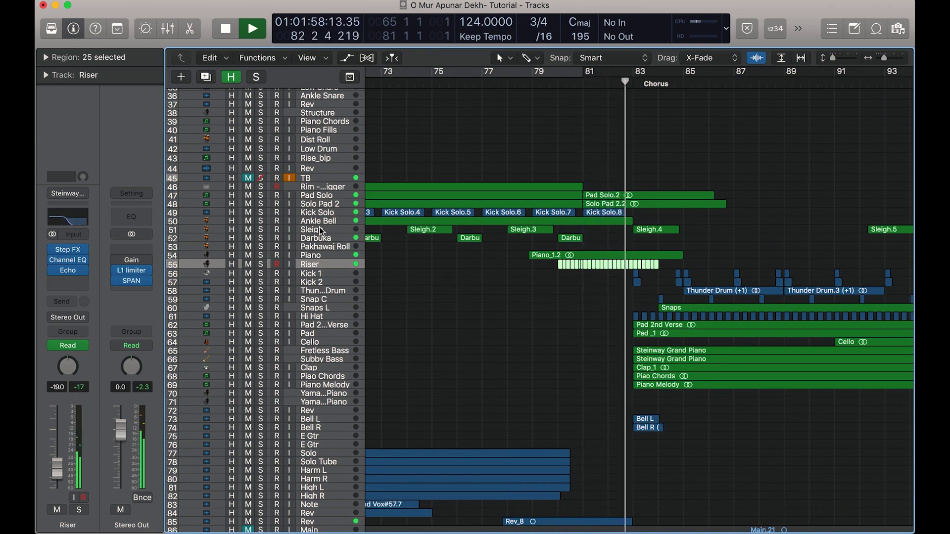
key("space")
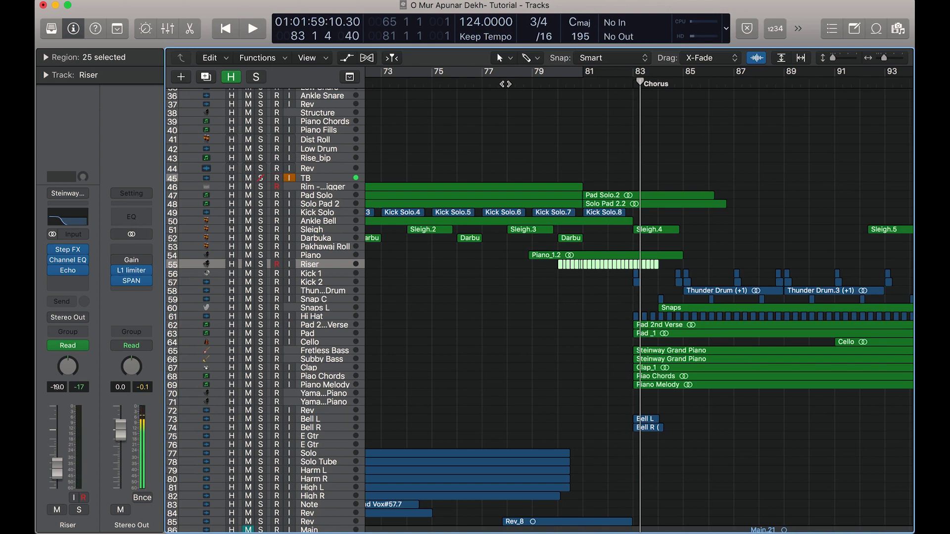
Replay the end of the Solo section from about bar 74 and deselect the Riser regions.
left_click(479, 83)
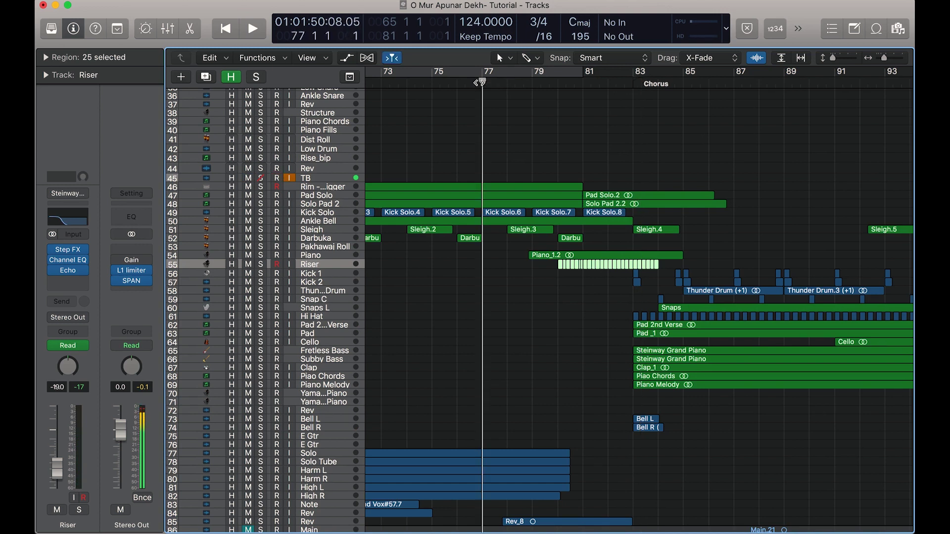
double_click(426, 84)
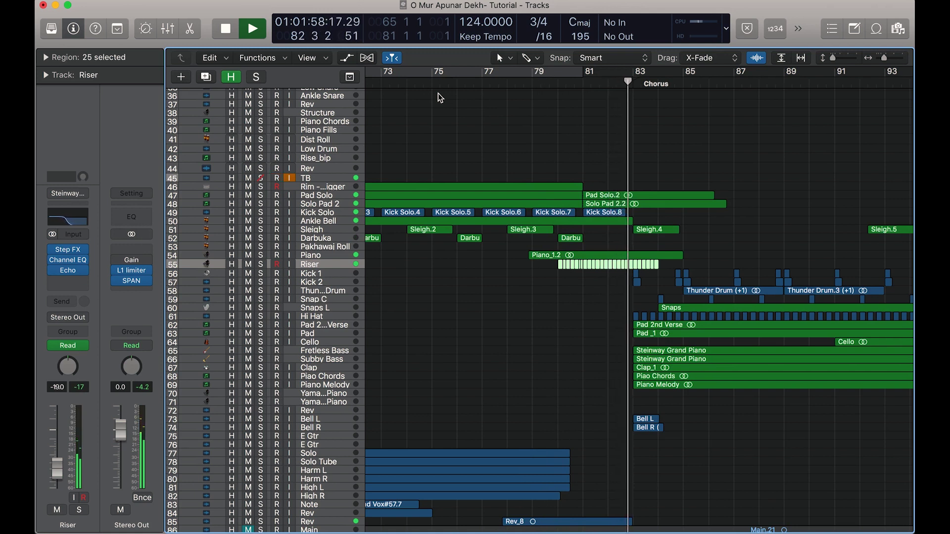
key("space")
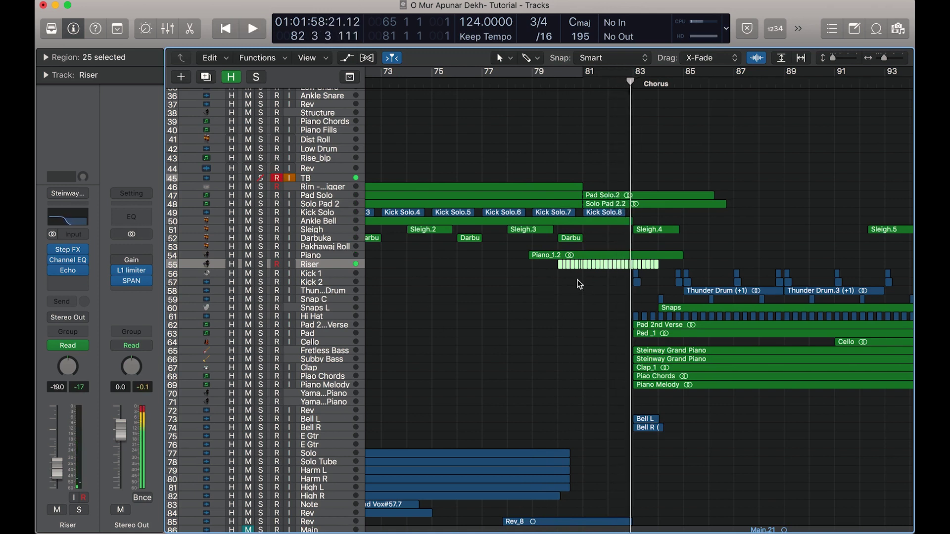
left_click(574, 284)
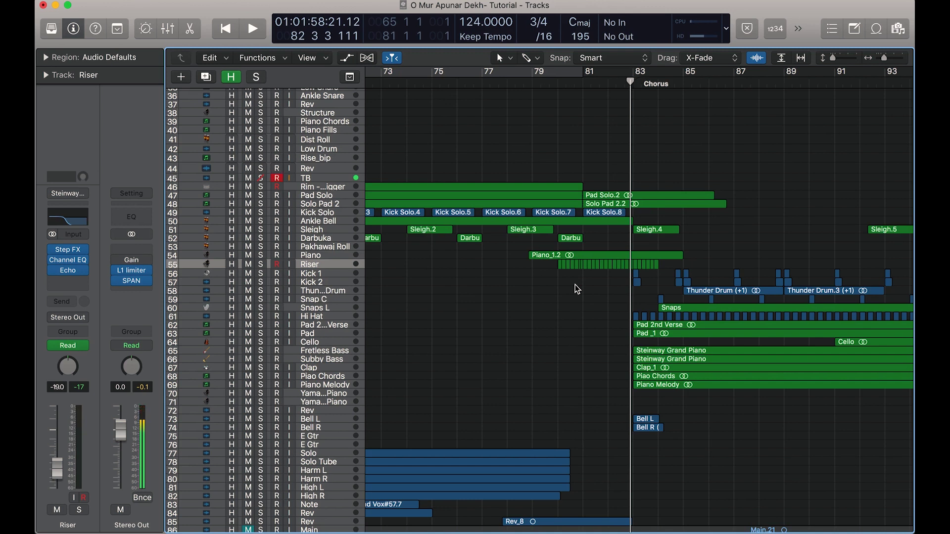
Place the playhead at bar 79 and play the transition from the Solo section into the Chorus.
left_click(529, 83)
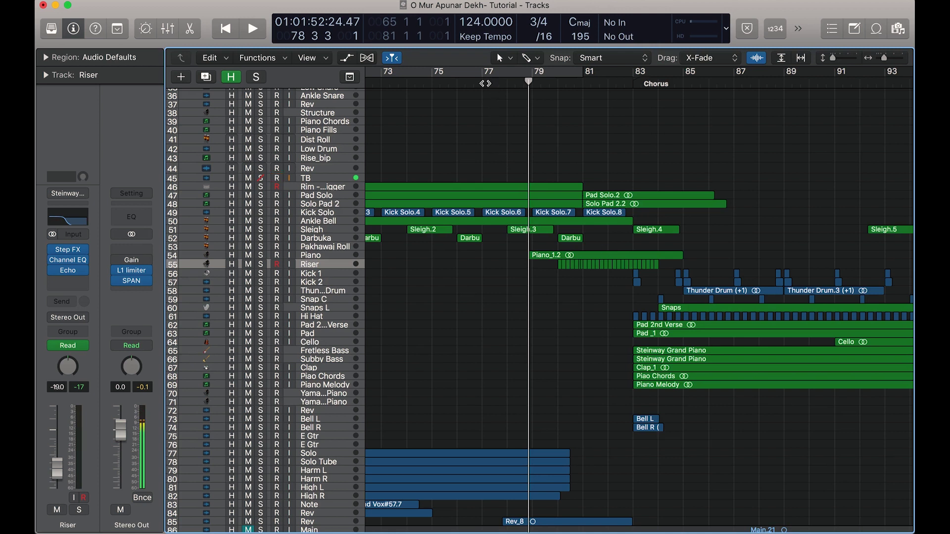
left_click_drag(483, 83, 482, 122)
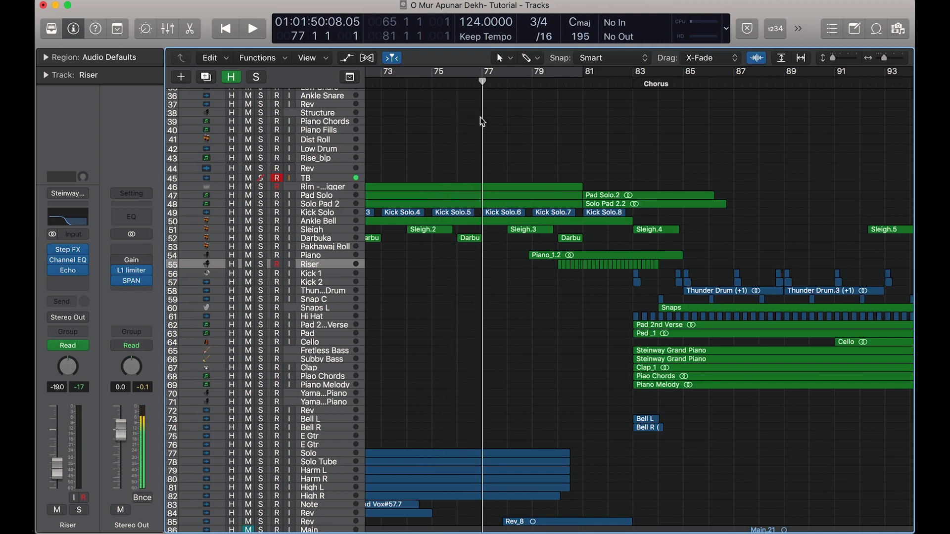
left_click(529, 84)
left_click_drag(529, 84, 533, 85)
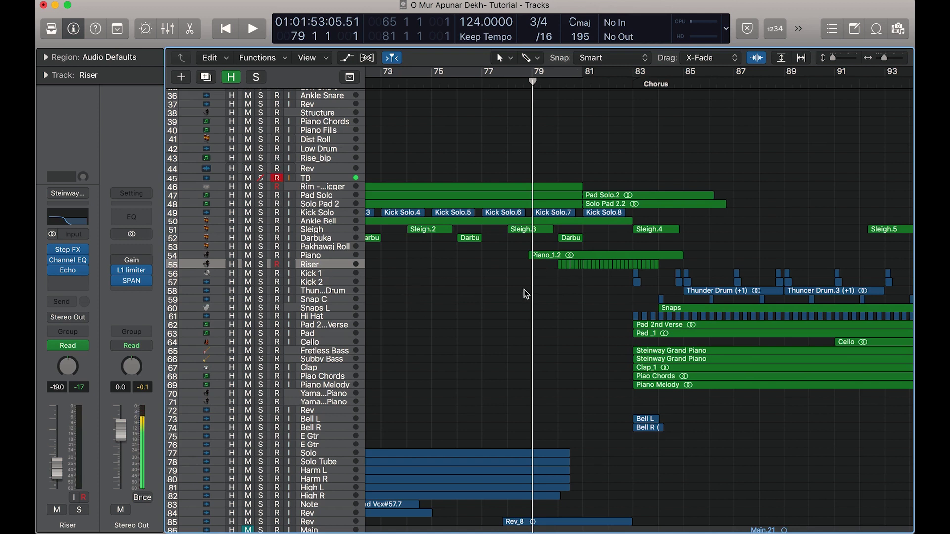
key("space")
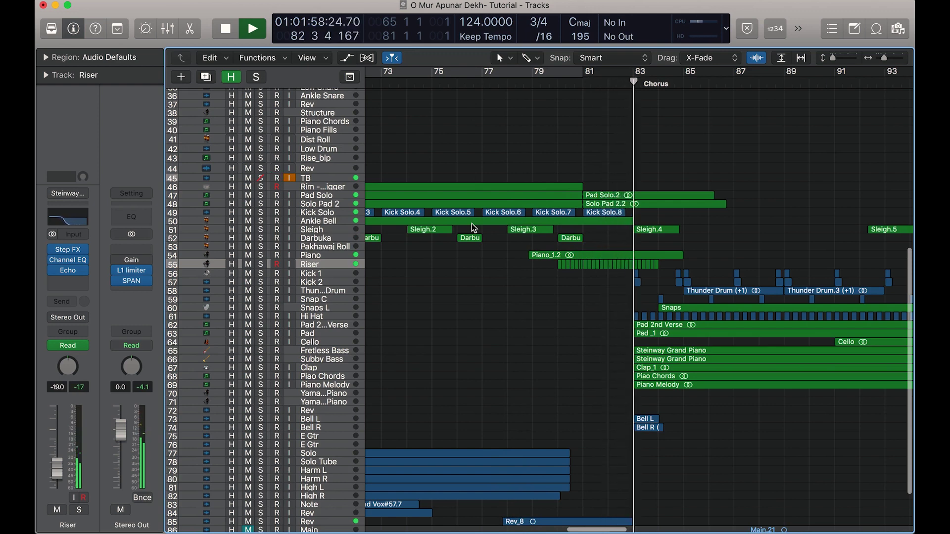
key("space")
Set the cycle range over the first half of the Chorus, from bar 83 to bar 99.
key("super+Left")
key("super+Left")
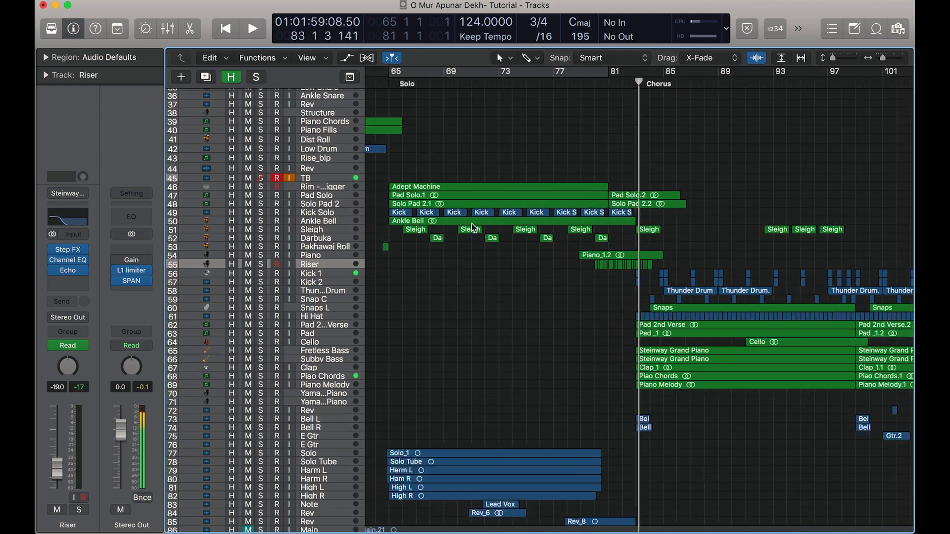
key("super+Right")
key("super+Right")
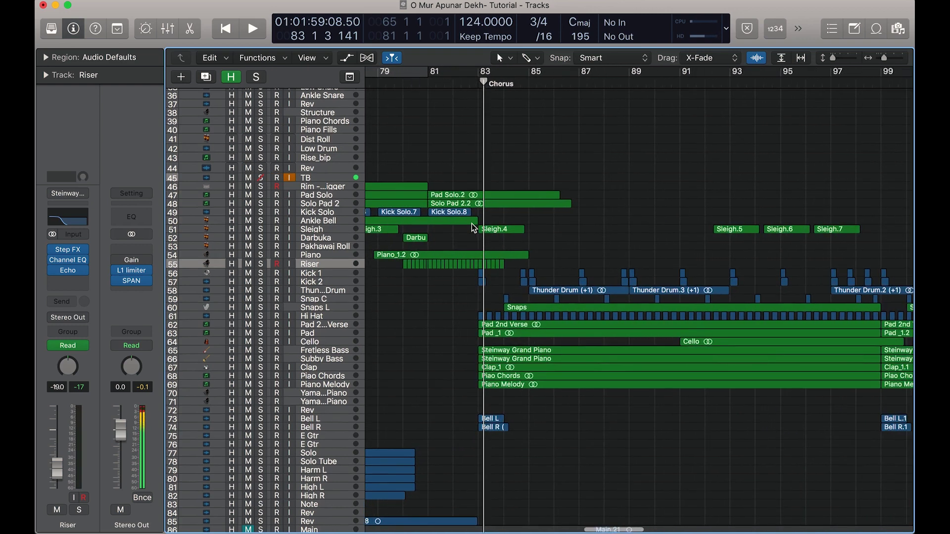
scroll(471, 224, "up", 1)
scroll(472, 225, "up", 1)
scroll(473, 225, "right", 3)
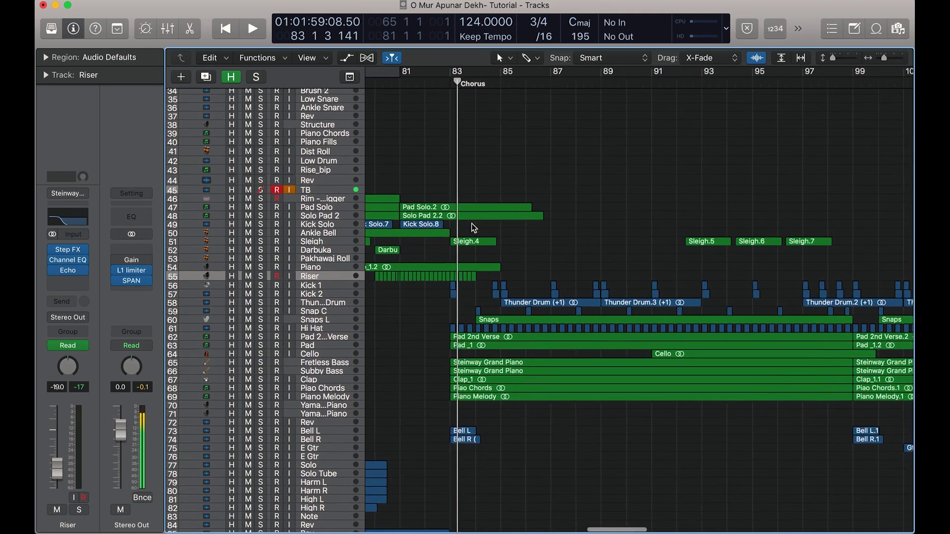
key("super+Left")
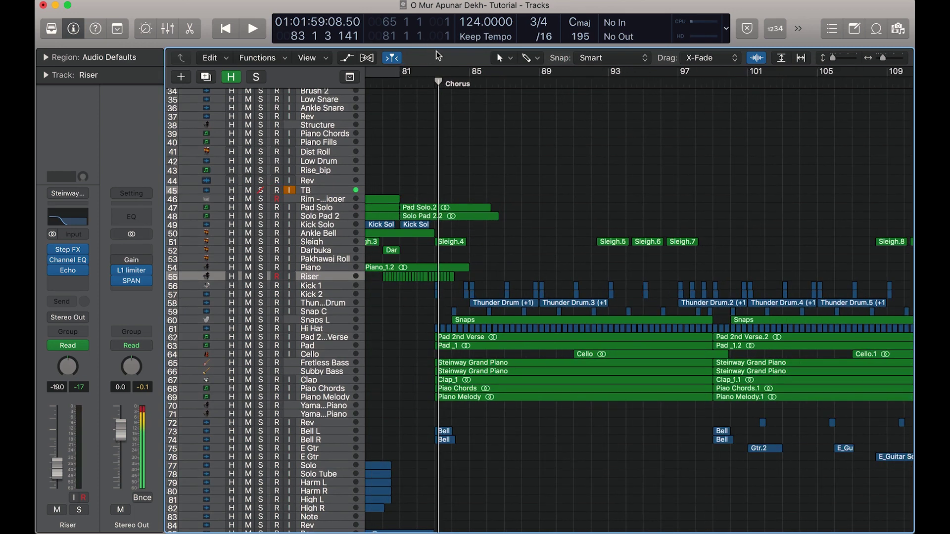
left_click_drag(435, 71, 705, 237)
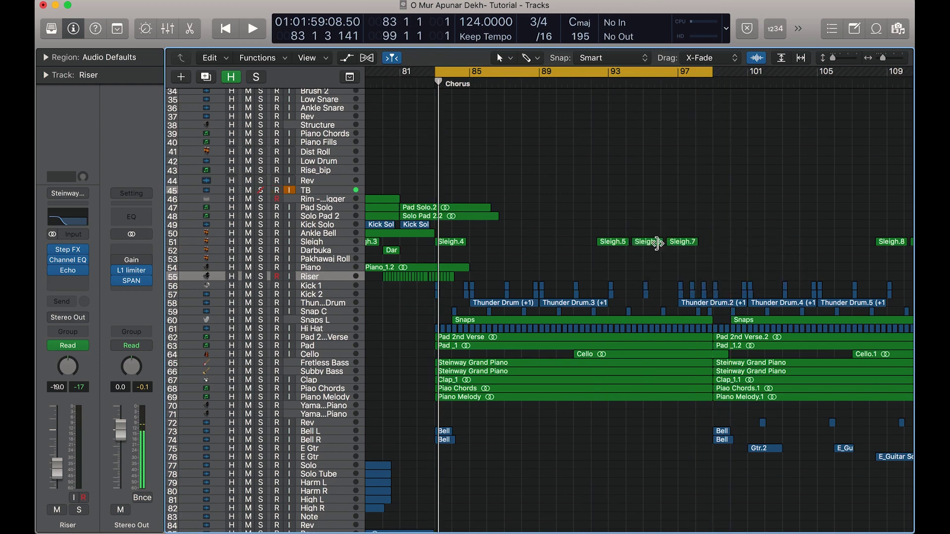
Play the whole Chorus from bar 83 to the Outro at bar 115, switching the cycle off along the way.
key("space")
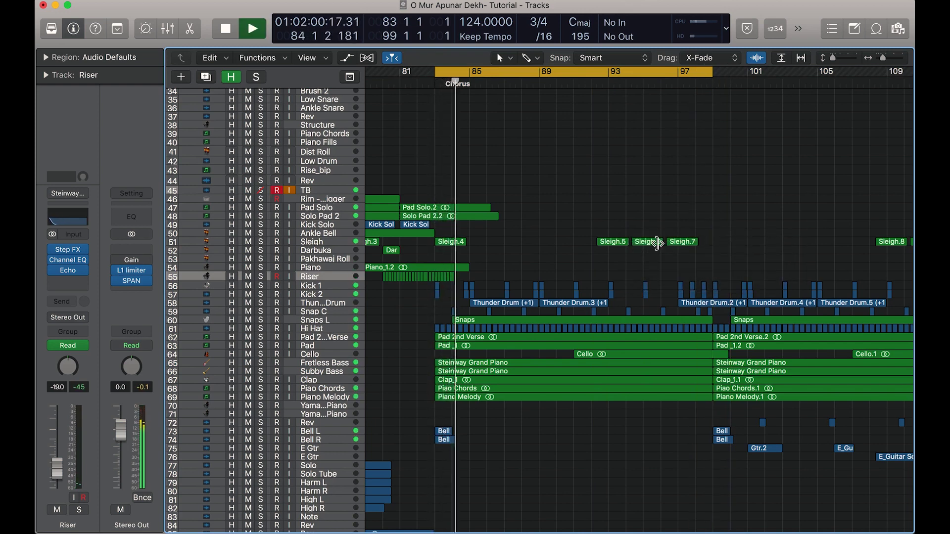
scroll(657, 244, "right", 5)
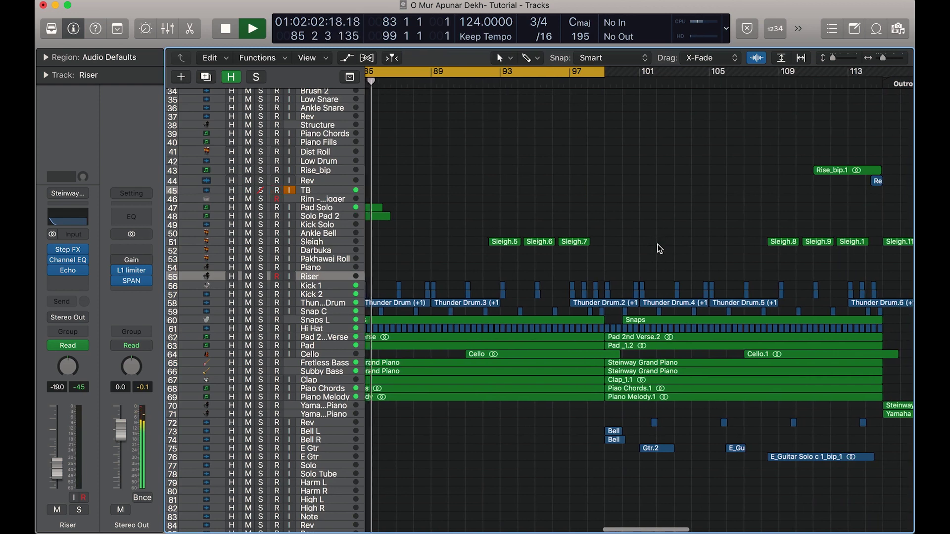
key("super+Left")
key("super+Left")
key("super+Right")
scroll(660, 248, "left", 5)
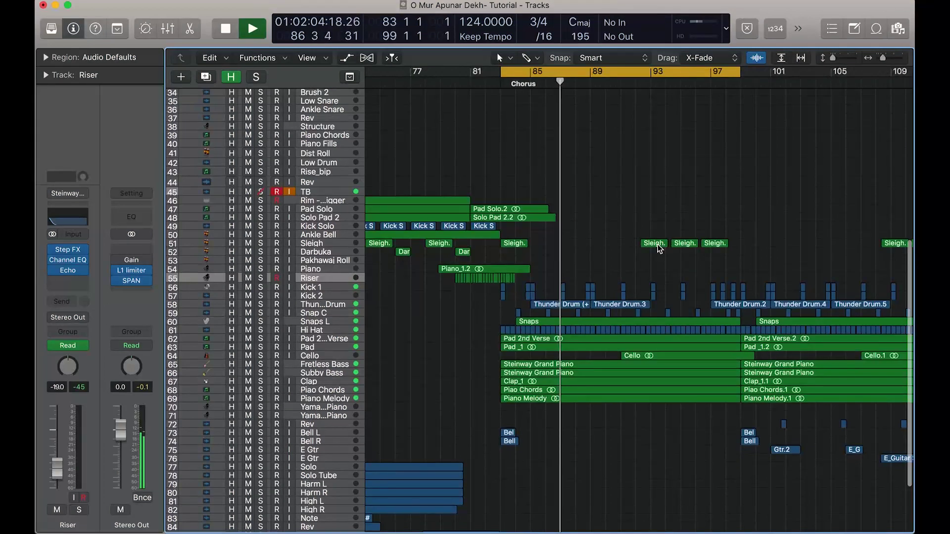
key("super+Left")
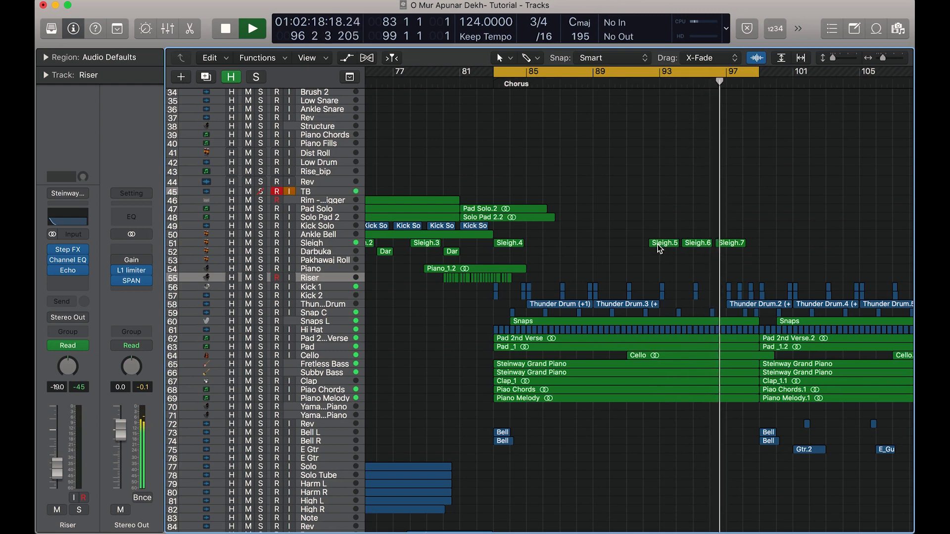
scroll(659, 249, "right", 4)
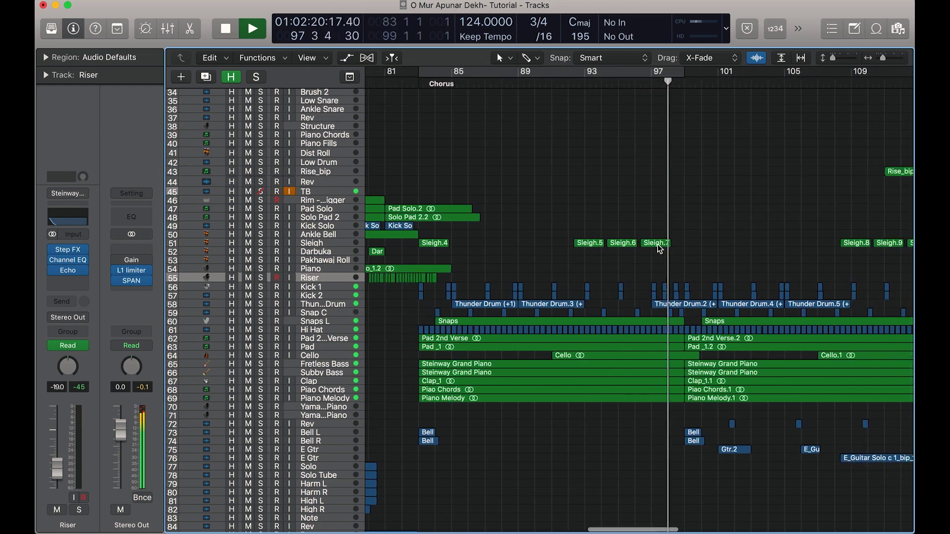
scroll(709, 240, "right", 6)
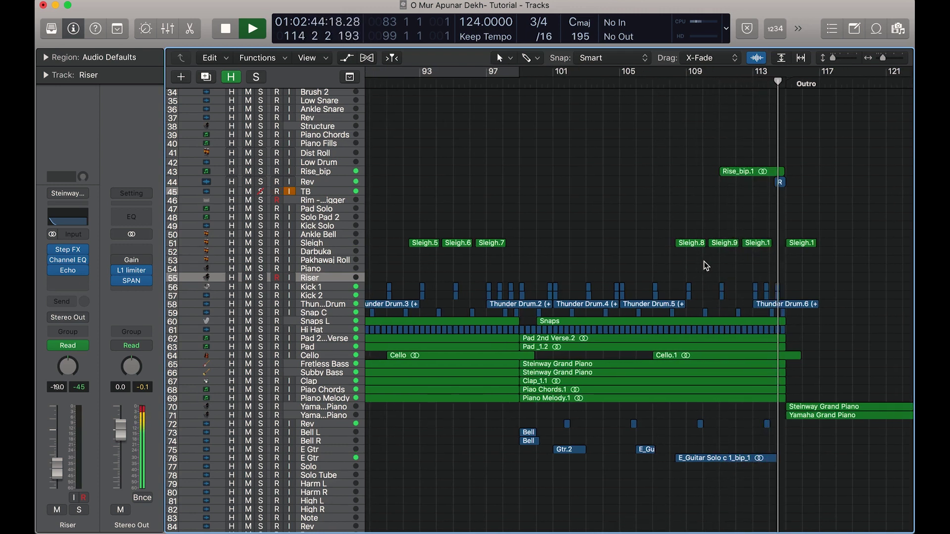
key("space")
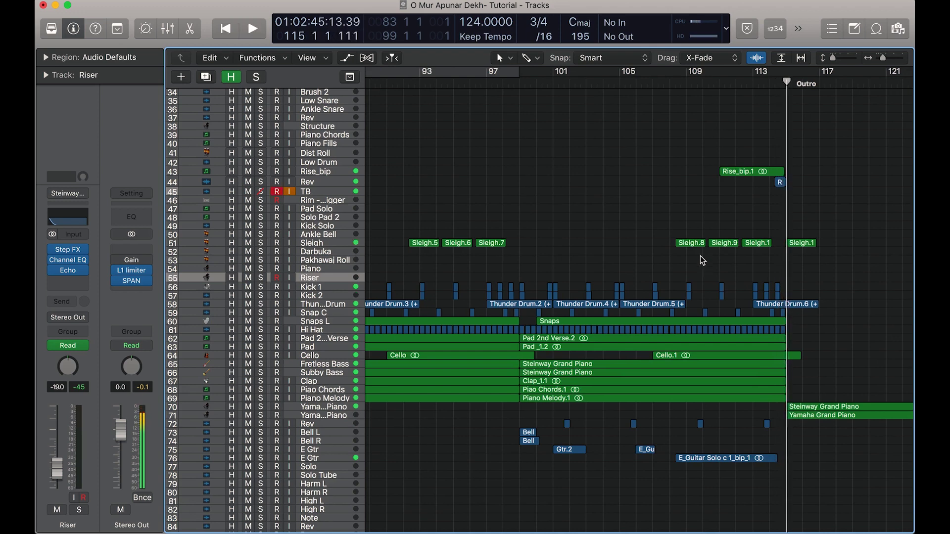
Set the cycle range over the second half of the Chorus, from bar 99 to bar 115.
left_click(452, 73)
left_click_drag(453, 73, 697, 72)
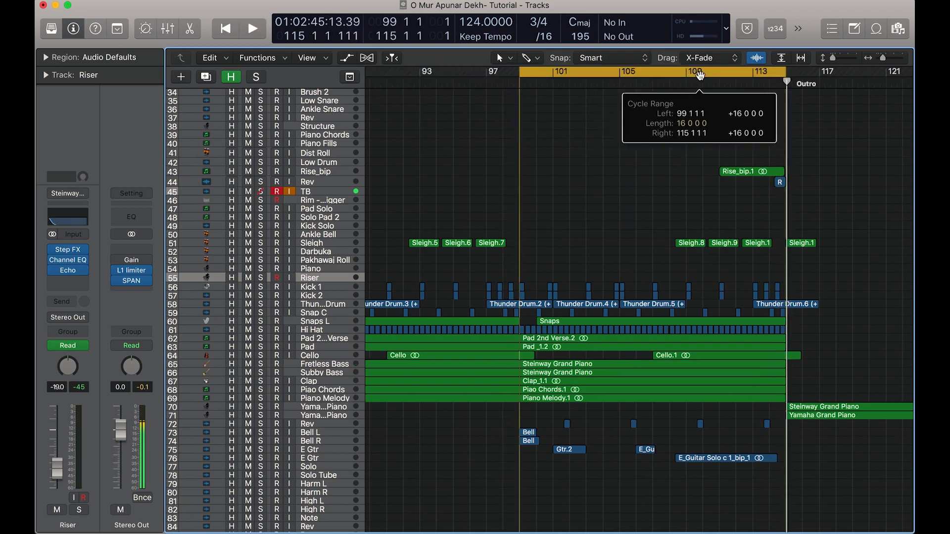
scroll(535, 232, "left", 3)
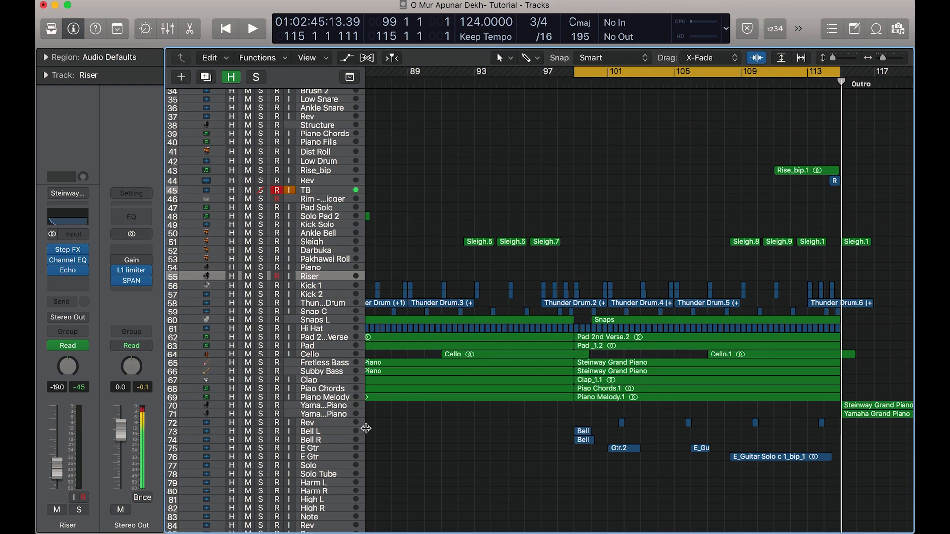
scroll(563, 360, "left", 5)
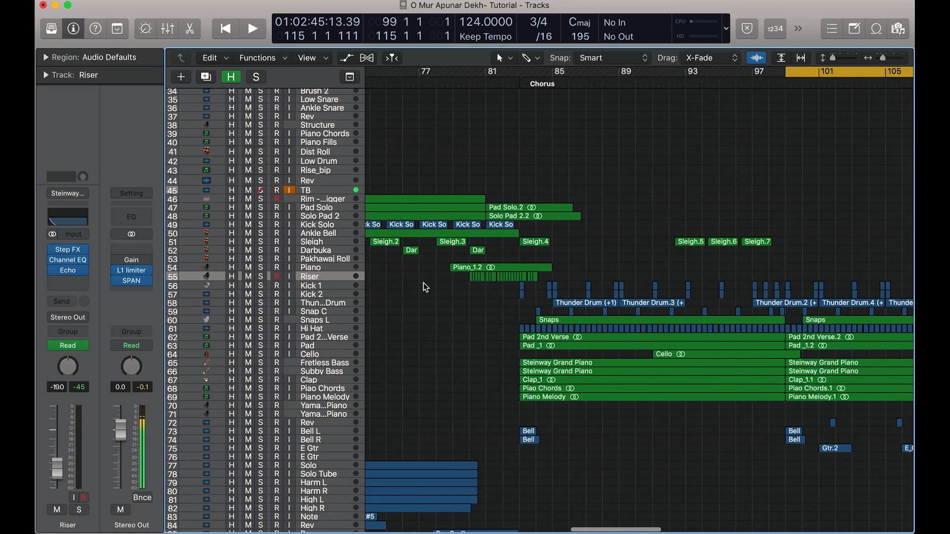
Look back over the Verse and Solo arrangement, and return to the second half of the Chorus from bar 99 to bar 115.
scroll(460, 313, "right", 2)
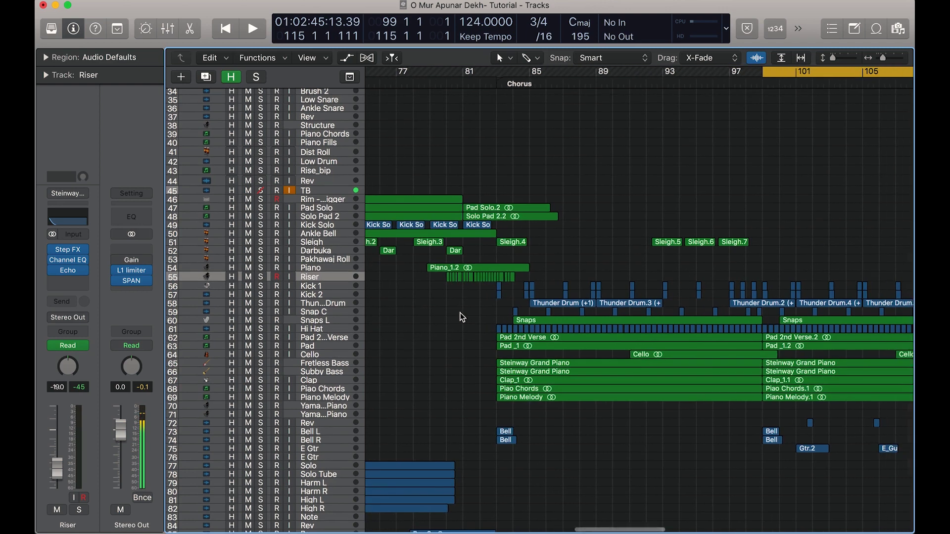
scroll(460, 312, "left", 10)
scroll(460, 313, "up", 5)
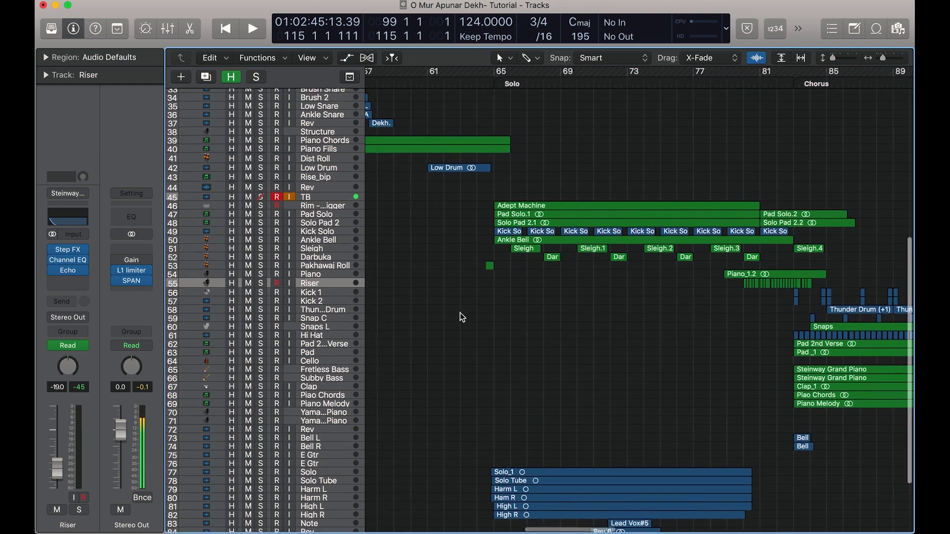
scroll(460, 313, "left", 12)
scroll(460, 312, "up", 6)
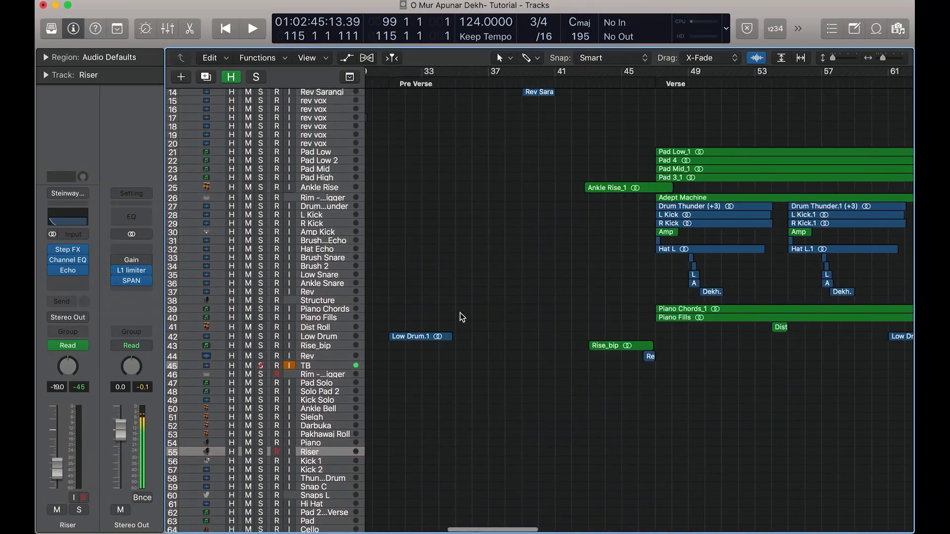
scroll(460, 313, "right", 8)
scroll(563, 282, "up", 6)
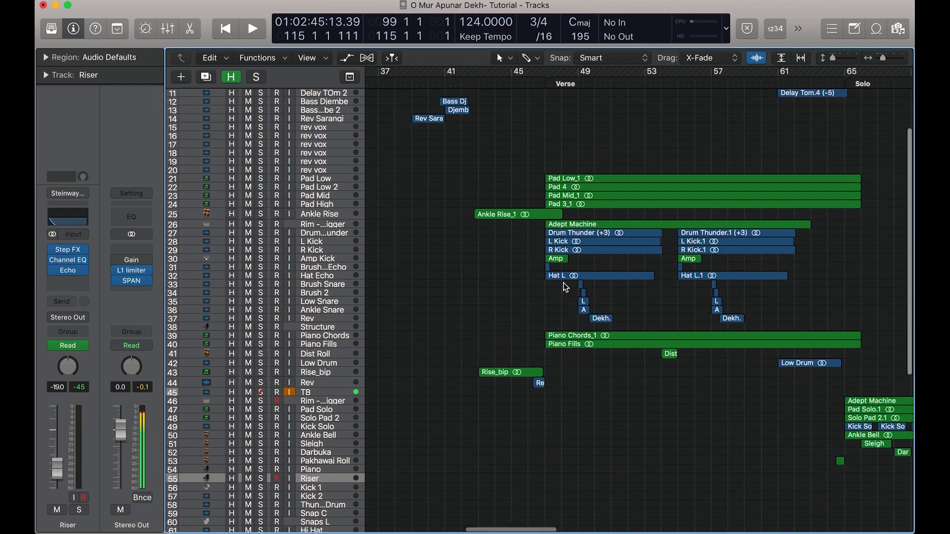
scroll(563, 283, "right", 10)
scroll(563, 283, "down", 8)
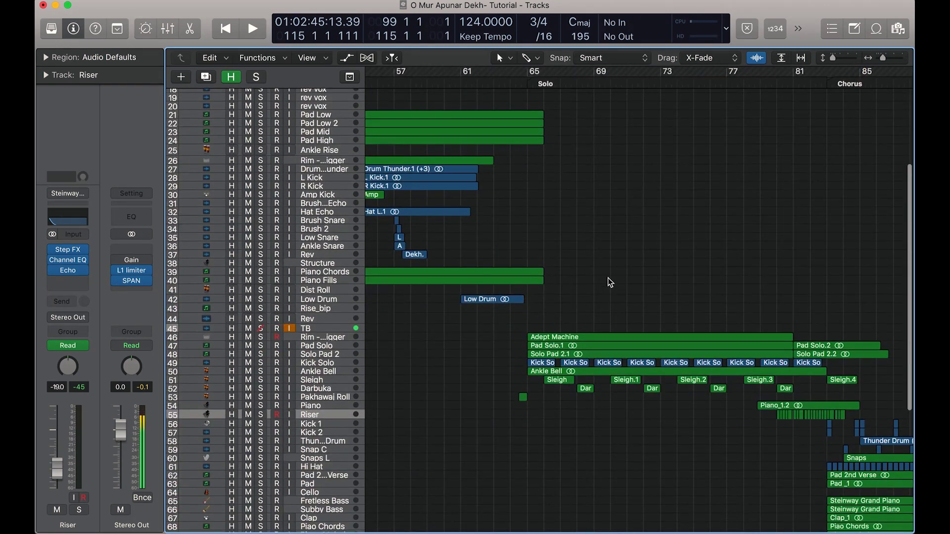
scroll(610, 282, "right", 6)
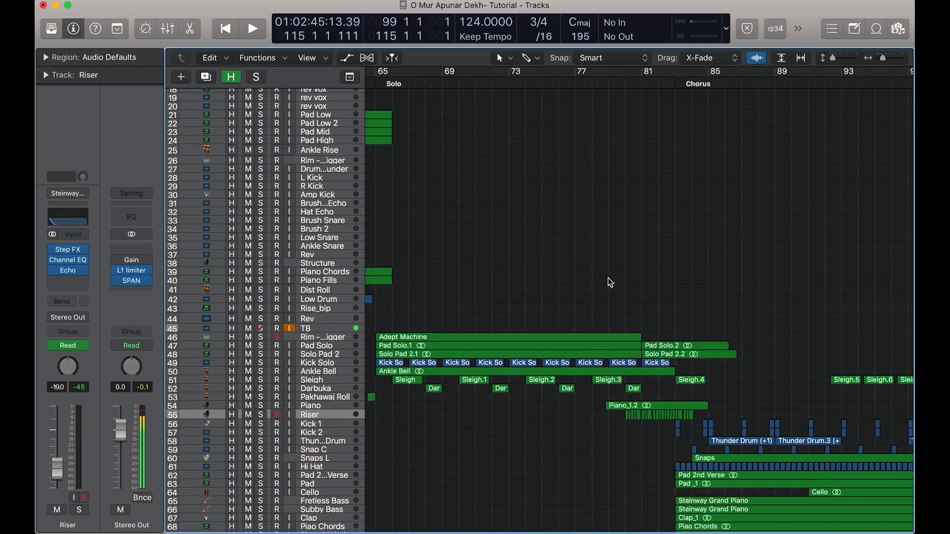
scroll(609, 283, "down", 5)
scroll(610, 283, "right", 9)
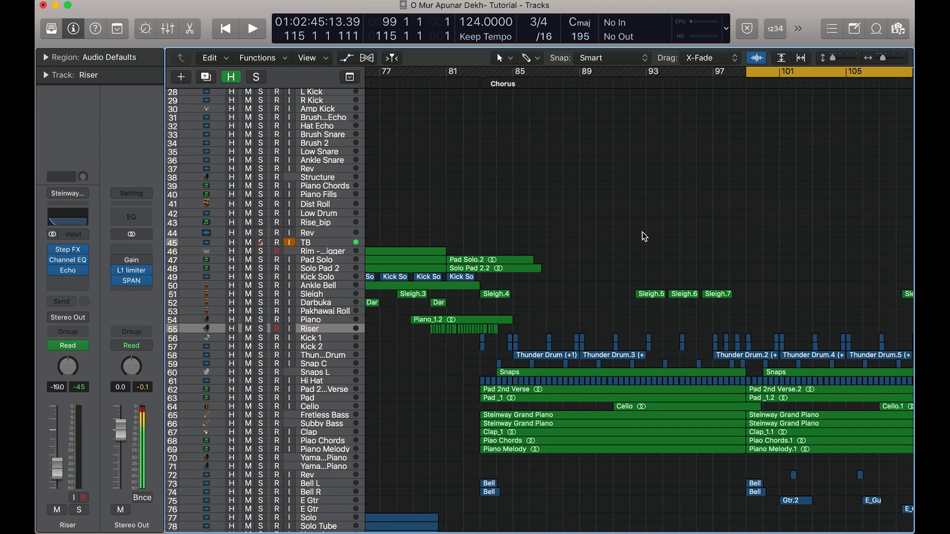
scroll(642, 232, "right", 10)
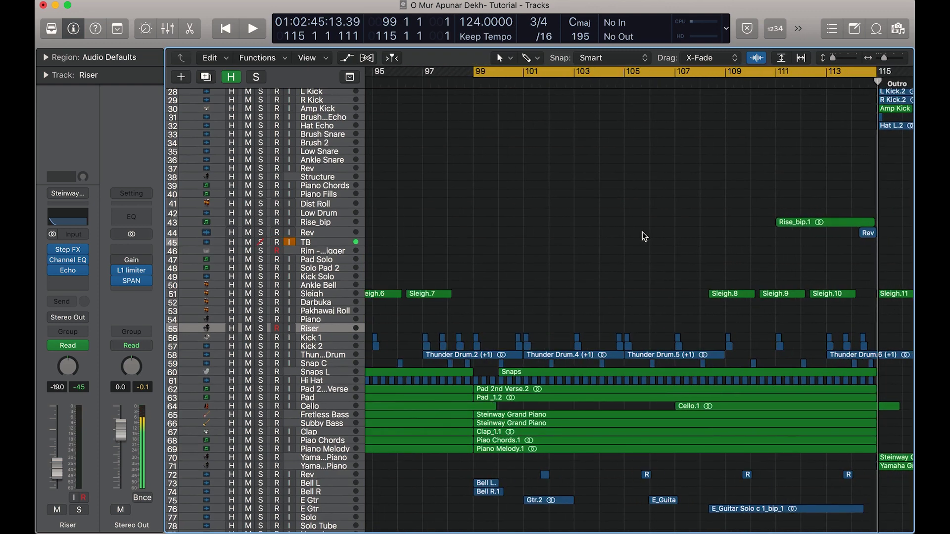
Solo the Piao Chords track in the second half of the Chorus and play it from bar 99.
scroll(642, 233, "down", 3)
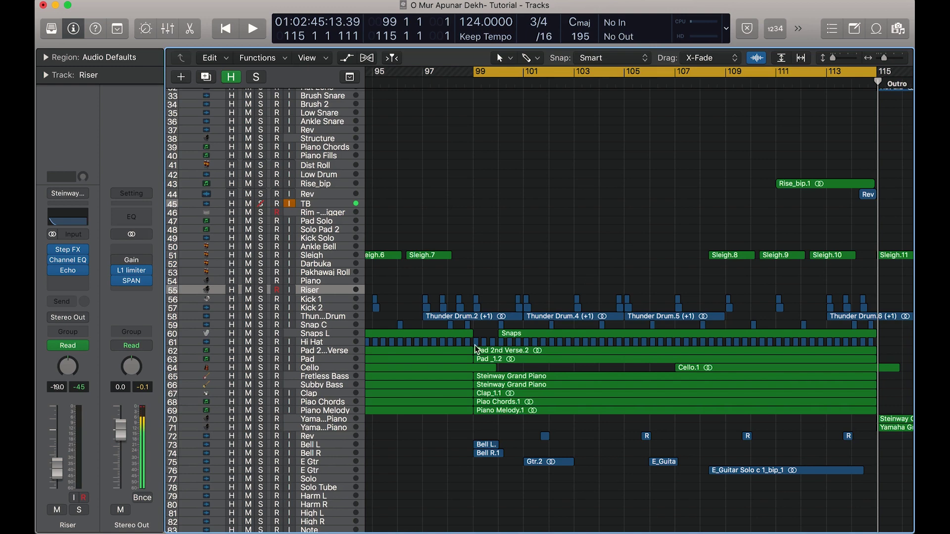
left_click(261, 403)
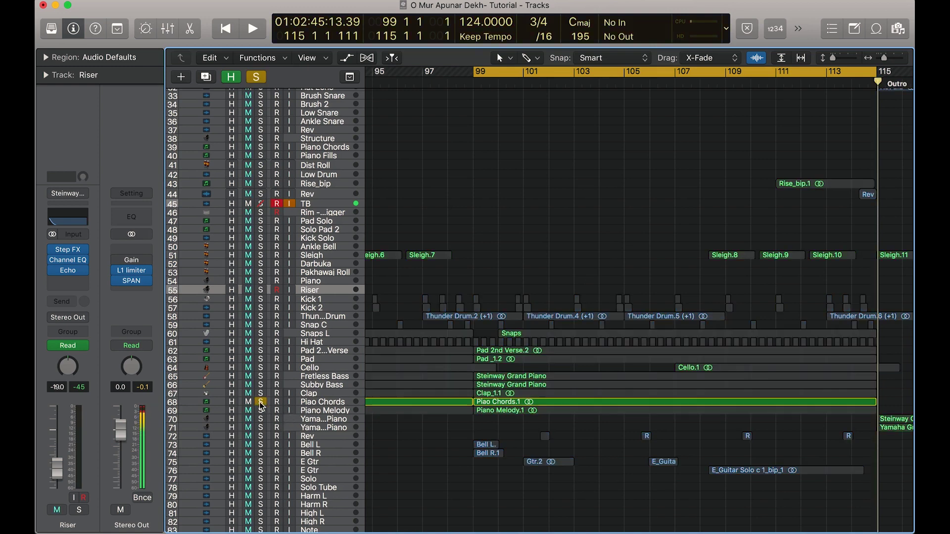
left_click(321, 404)
key("shift+space")
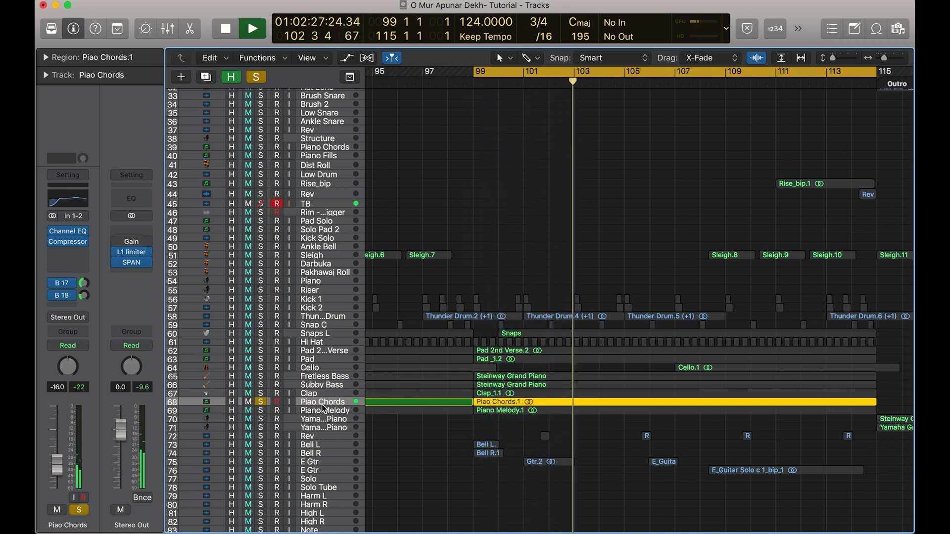
key("space")
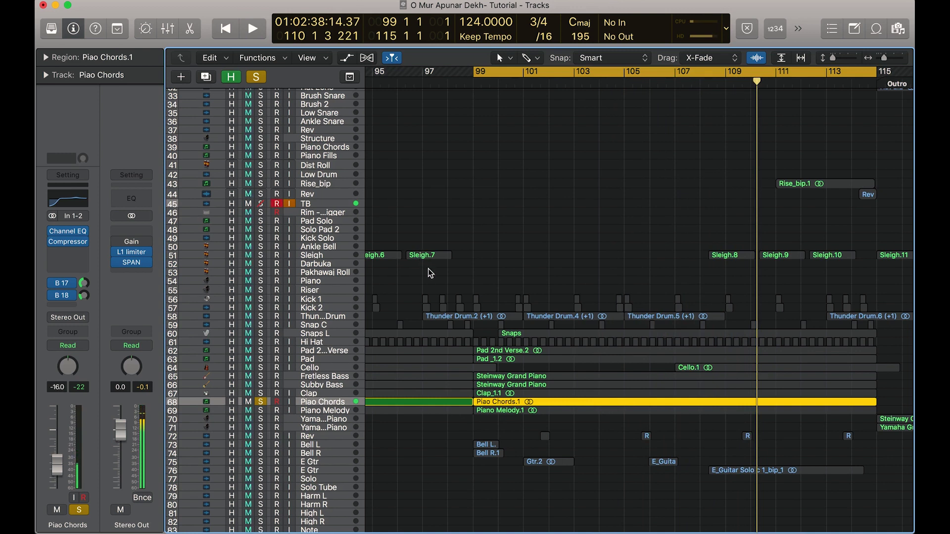
Inspect the Piao Chords track's effects and the channels fed by its Bus 17 and Bus 18 sends.
mouse_move(71, 243)
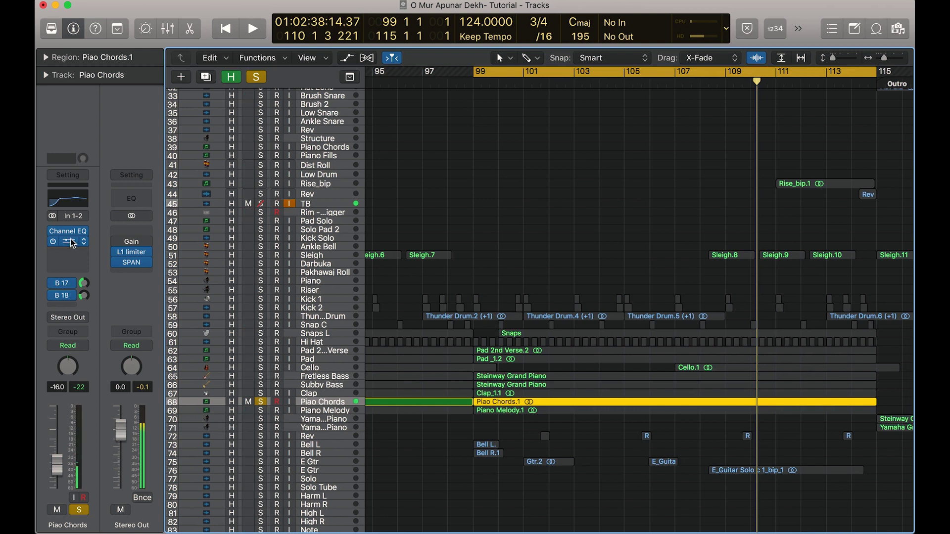
left_click(64, 283)
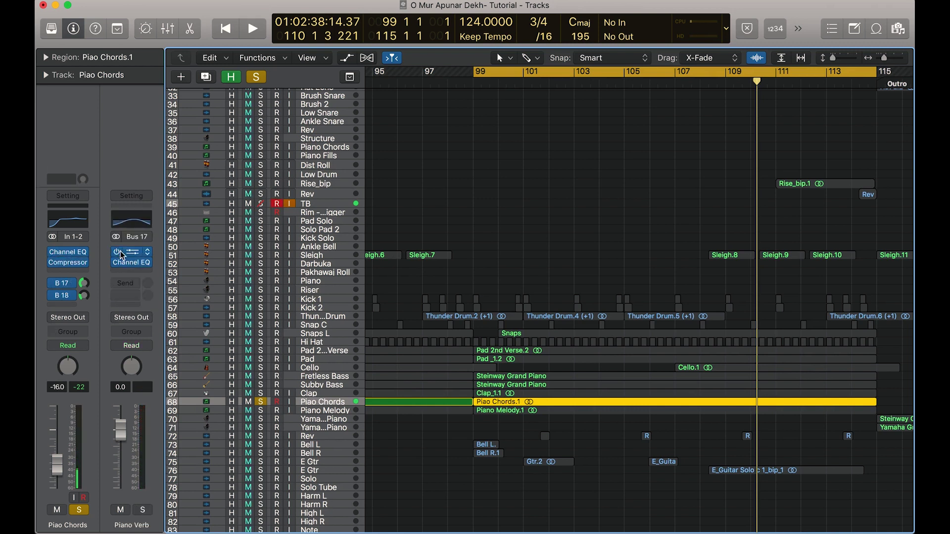
left_click(68, 297)
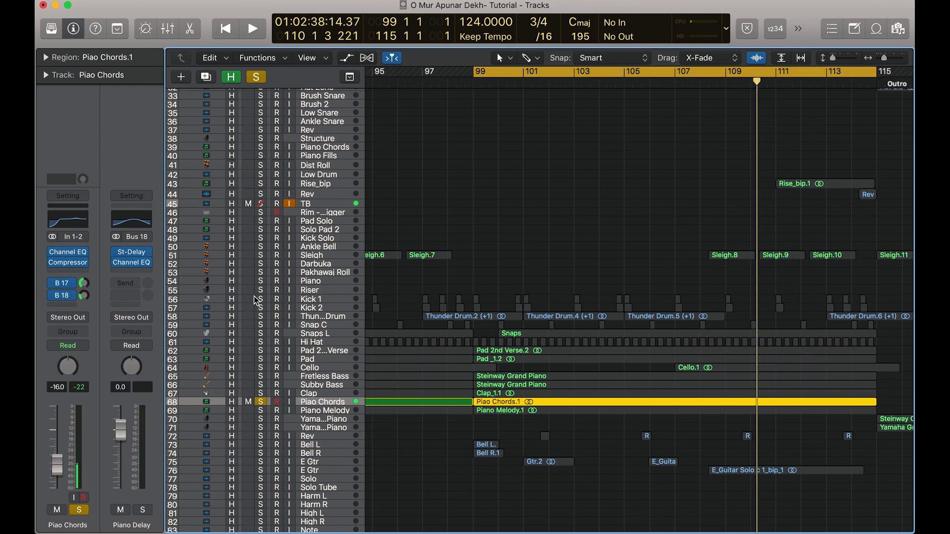
Add the Piano Melody track to the solo and play it together with Piao Chords.
left_click(261, 411)
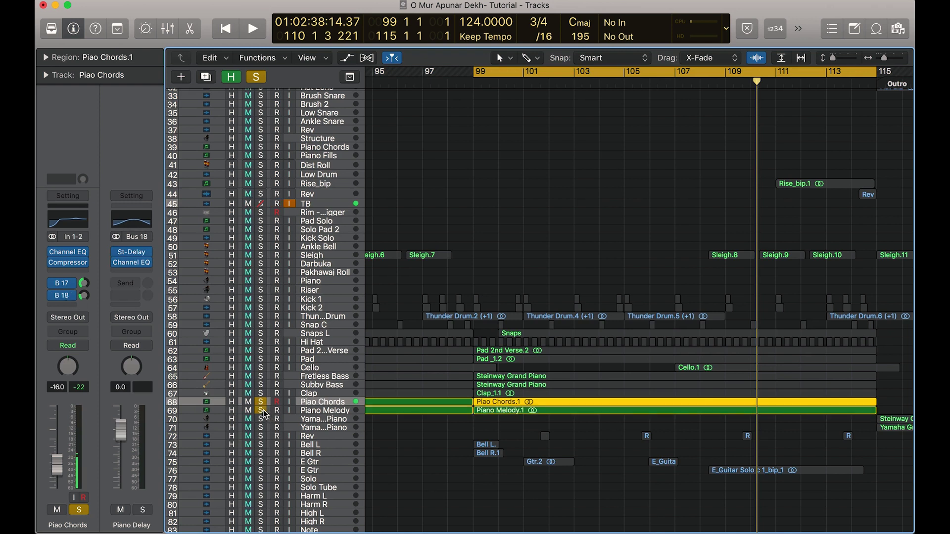
left_click(318, 411)
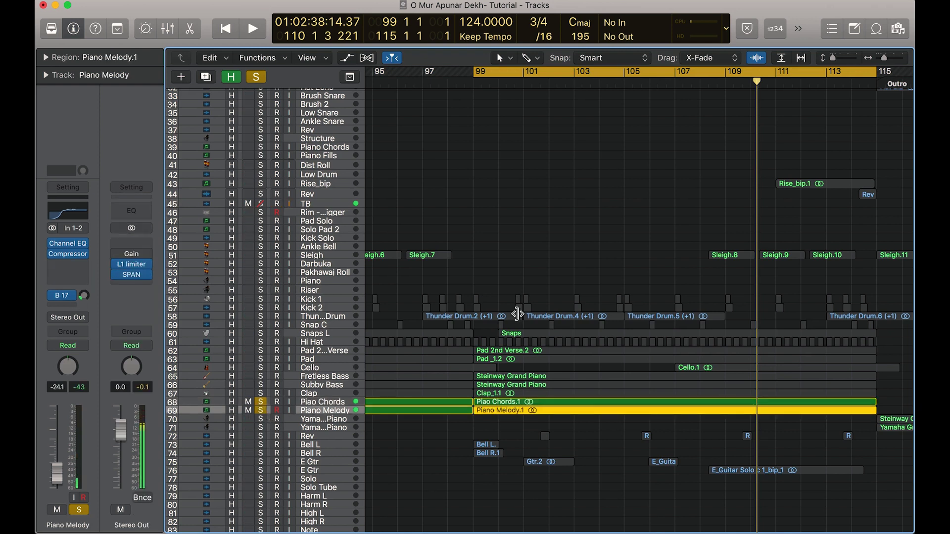
key("space")
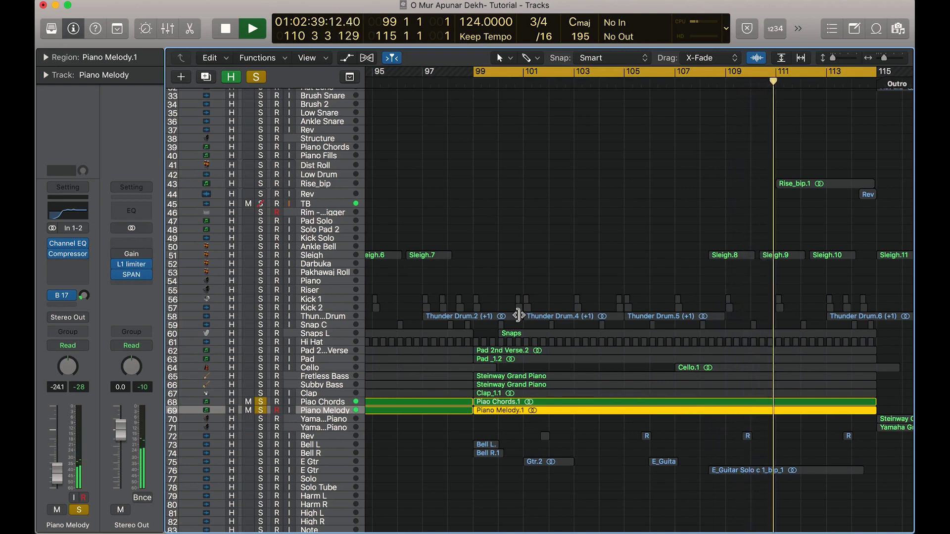
scroll(518, 315, "down", 2)
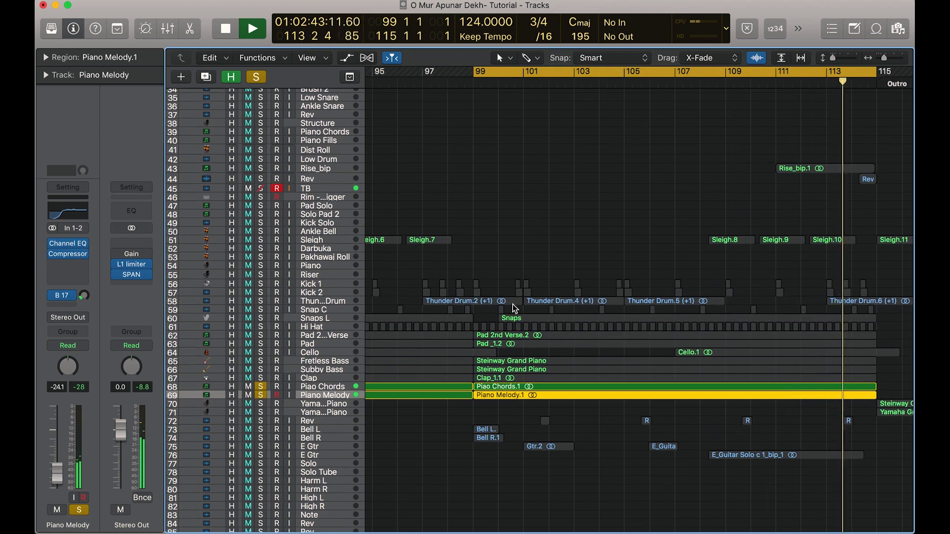
key("space")
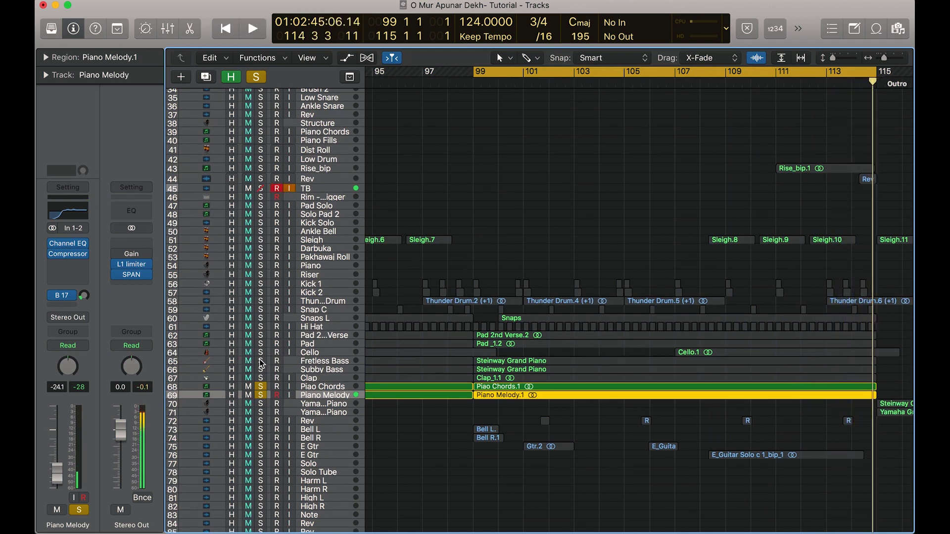
Solo the Fretless Bass instead of the two piano tracks, play it from bar 99 and show its channel strip.
left_click(261, 361)
left_click(261, 386)
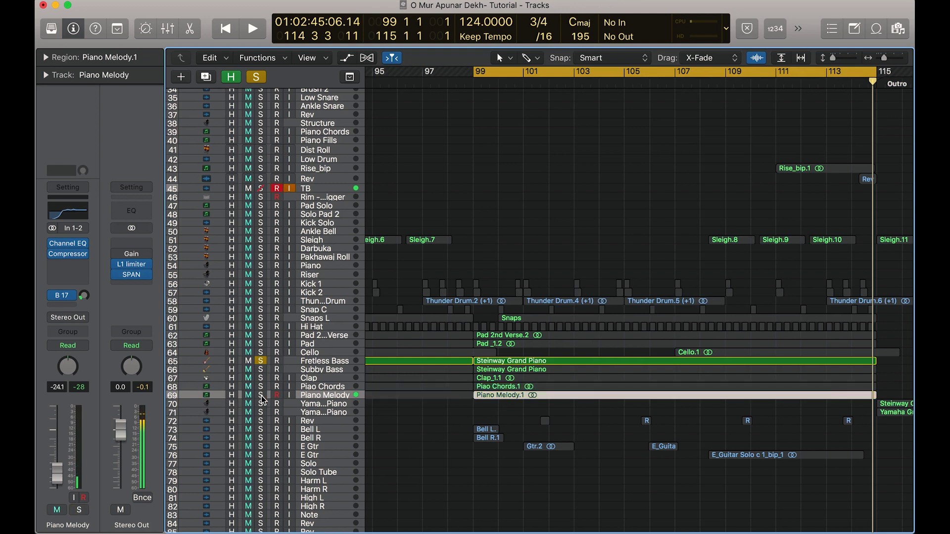
key("space")
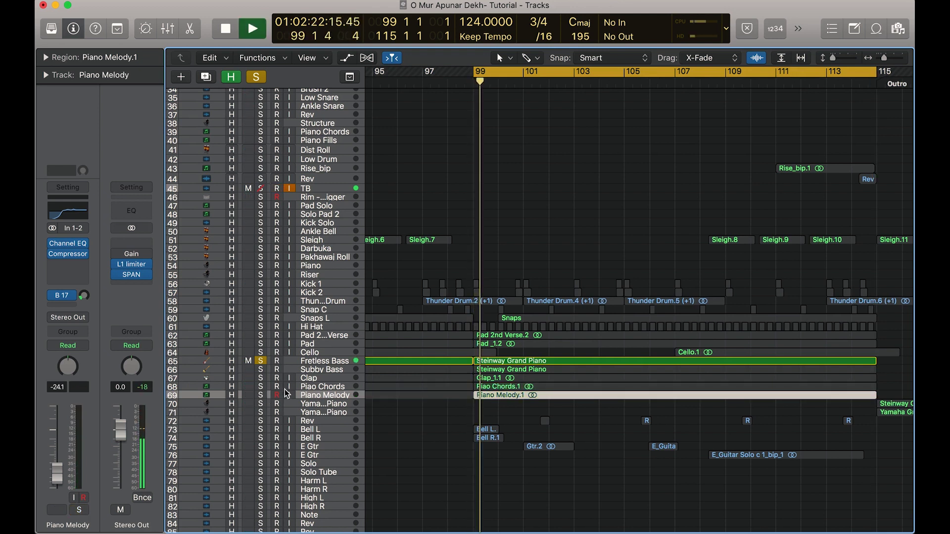
left_click(348, 363)
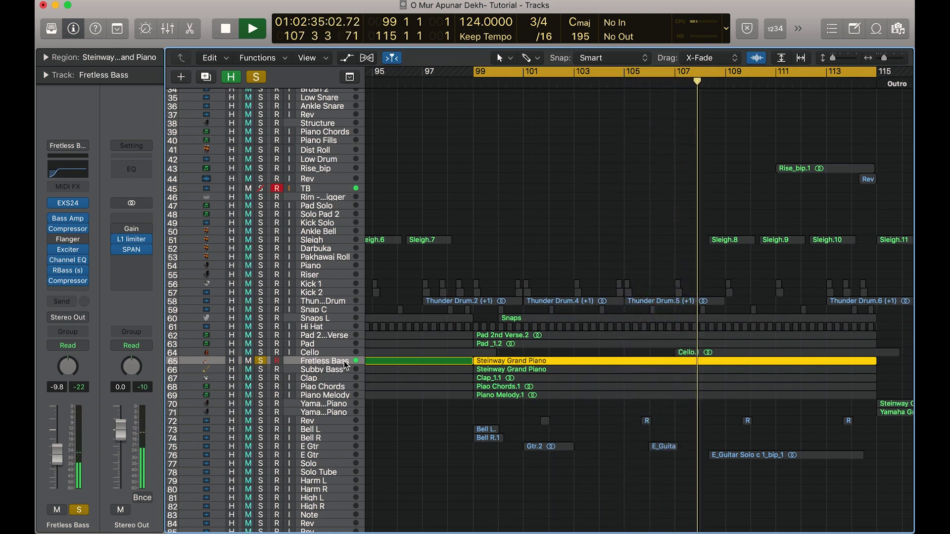
key("space")
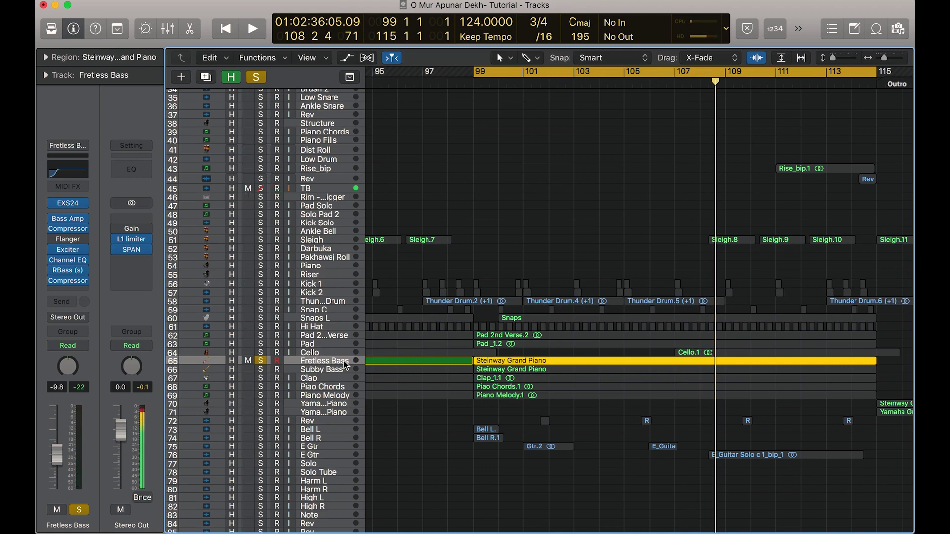
Switch the solo from Fretless Bass to Subby Bass and play the Subby Bass part on its own.
left_click(260, 373)
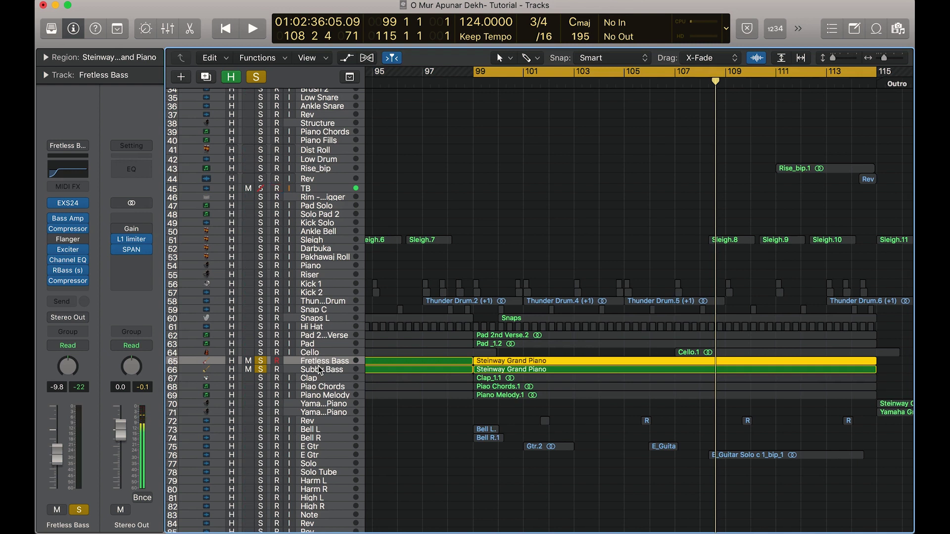
left_click(319, 372)
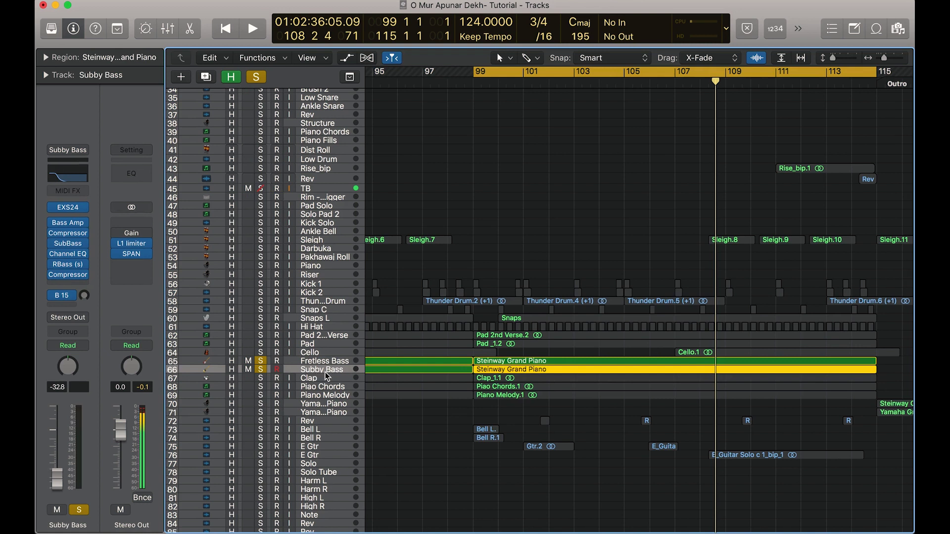
left_click(260, 361)
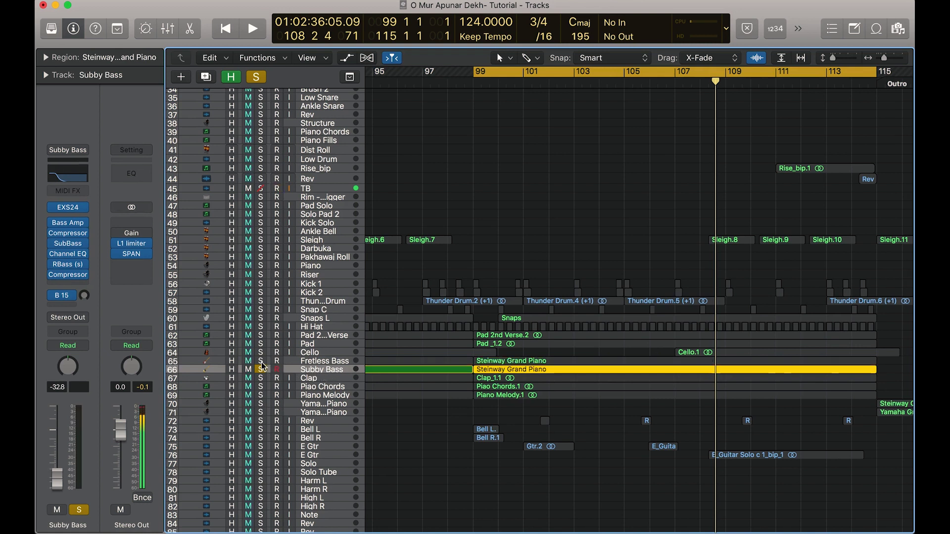
key("space")
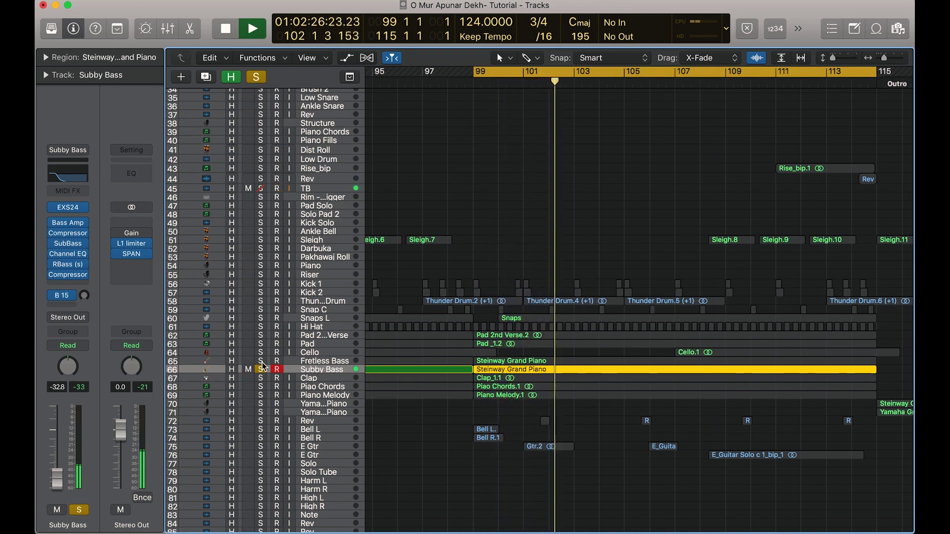
key("space")
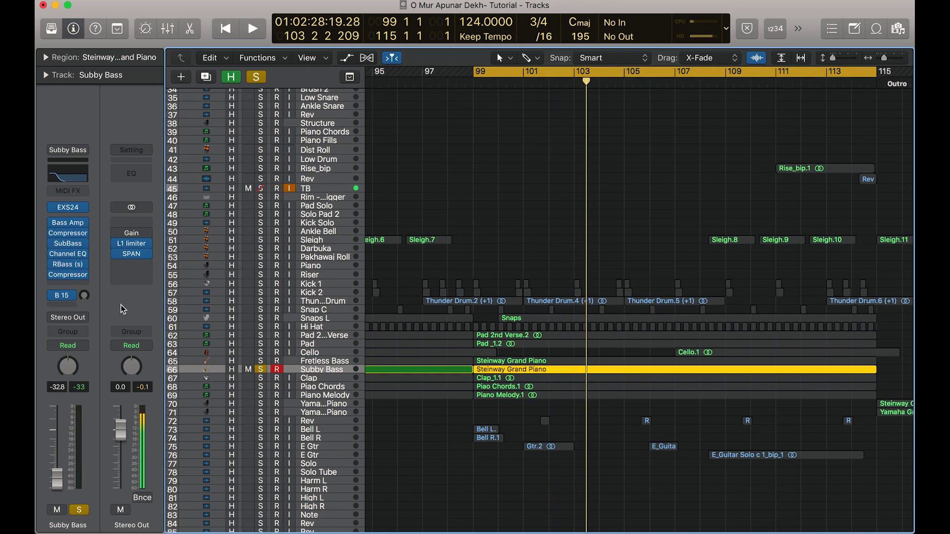
View the Subby Bass track's Channel EQ settings and close the plug-in window.
mouse_move(69, 276)
left_click(68, 254)
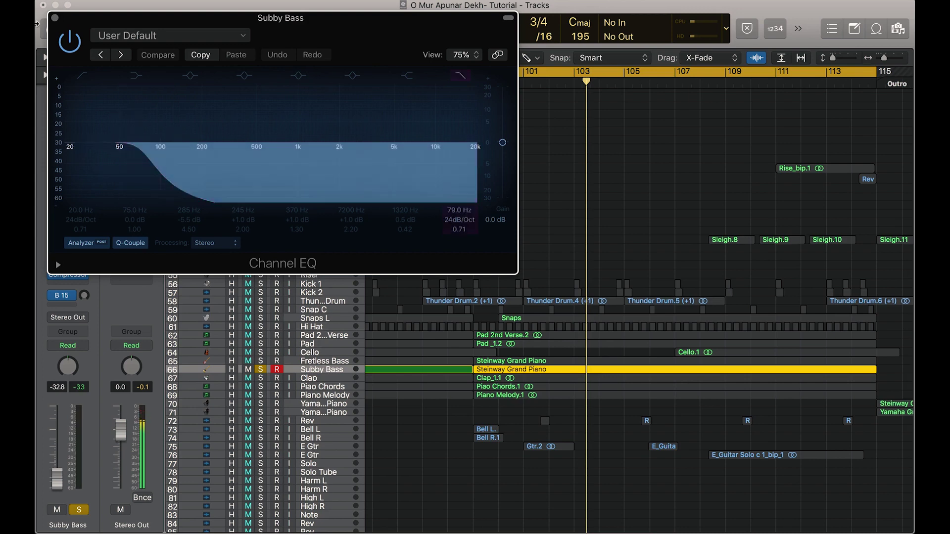
left_click(53, 18)
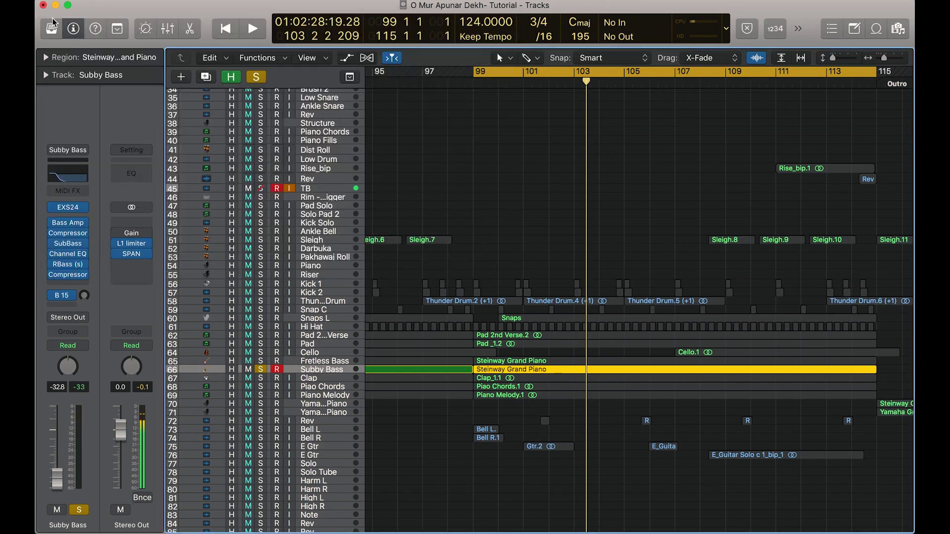
Play the Fretless Bass and Subby Bass soloed together, and clear the solos when finished.
left_click(260, 361)
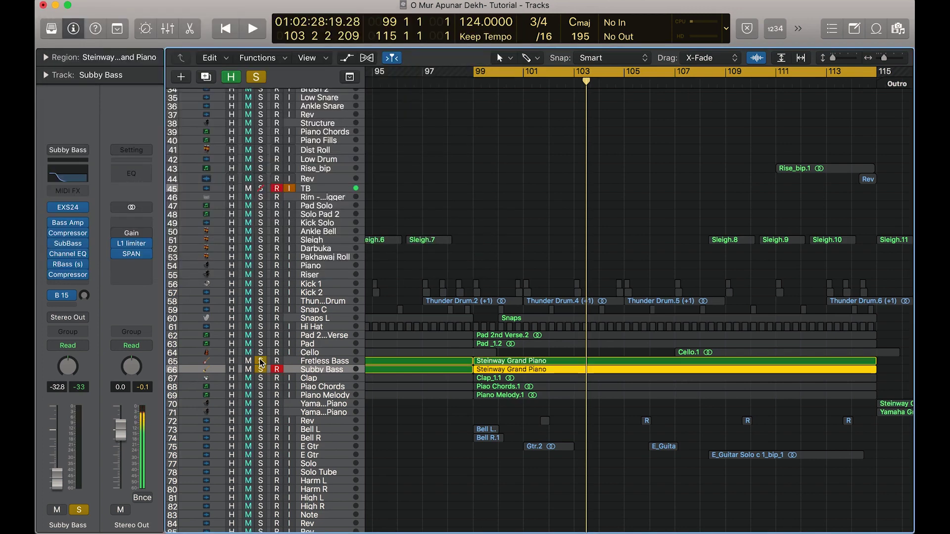
left_click(261, 369)
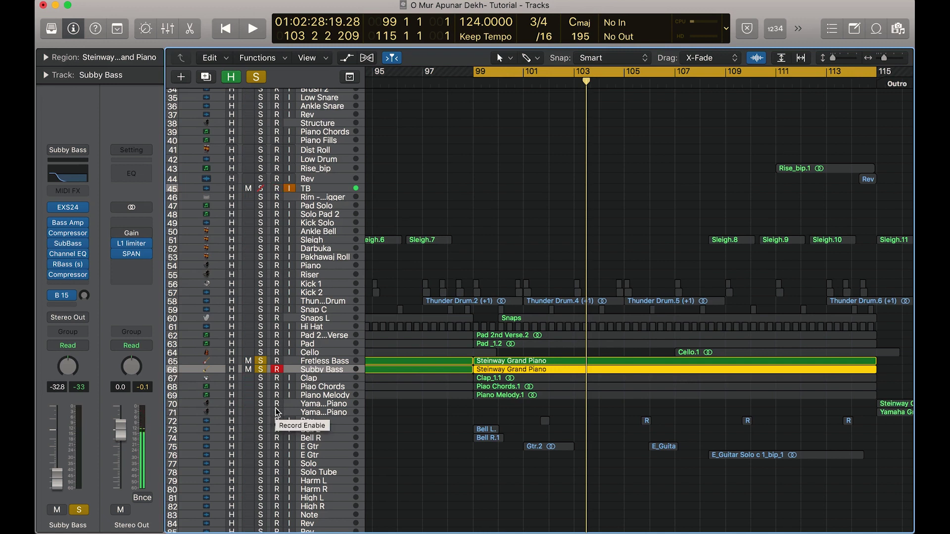
key("space")
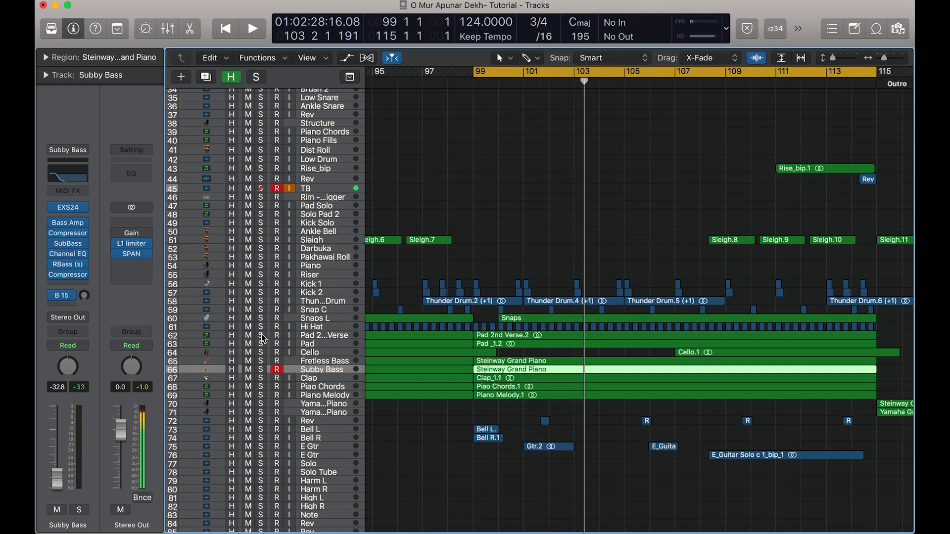
Solo the Pad 2nd Verse track, show its channel strip and play the part on its own.
left_click(262, 337)
left_click(313, 337)
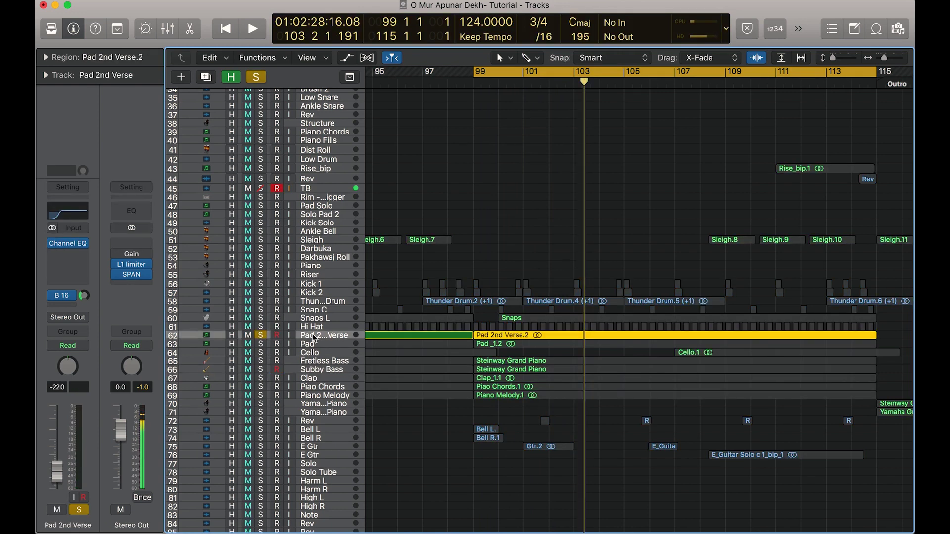
key("space")
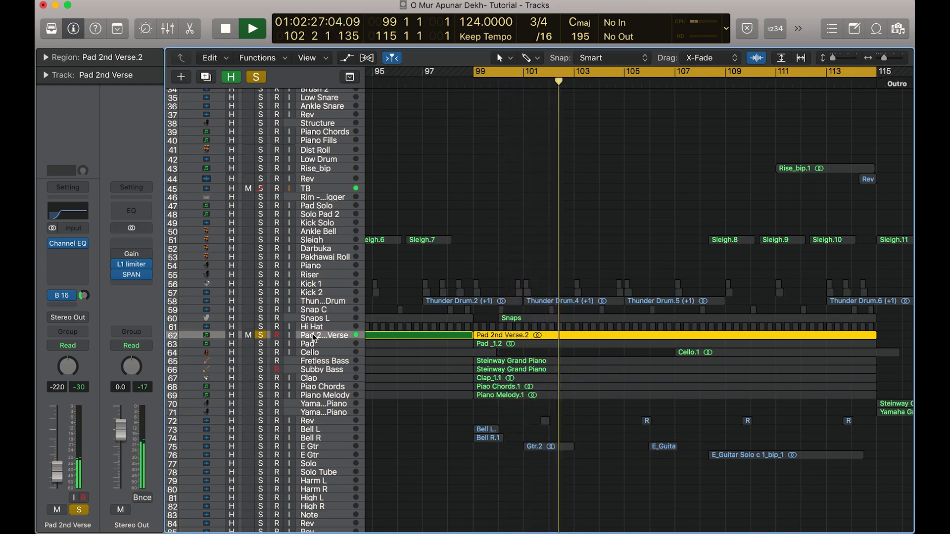
key("space")
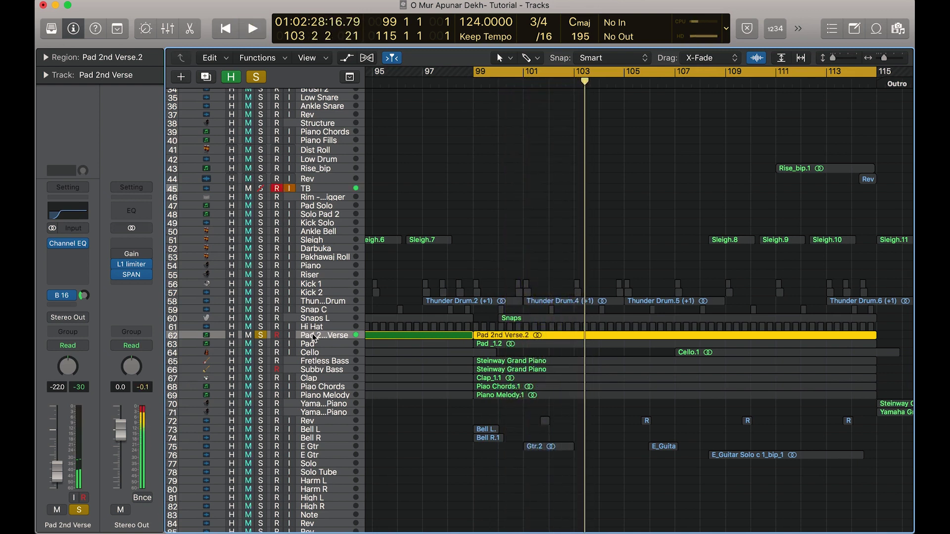
Switch the solo from Pad 2nd Verse to the Pad track, show its channel strip and play it.
left_click(260, 344)
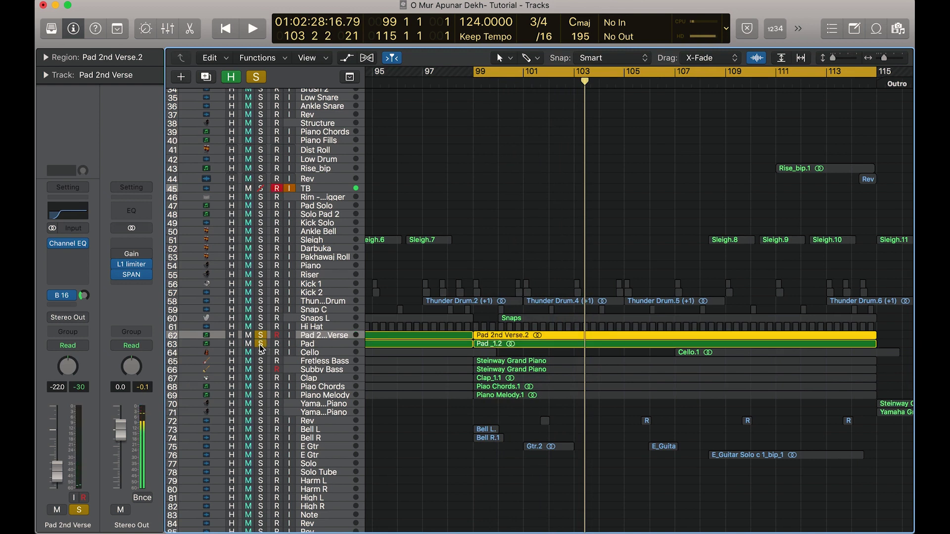
left_click(310, 346)
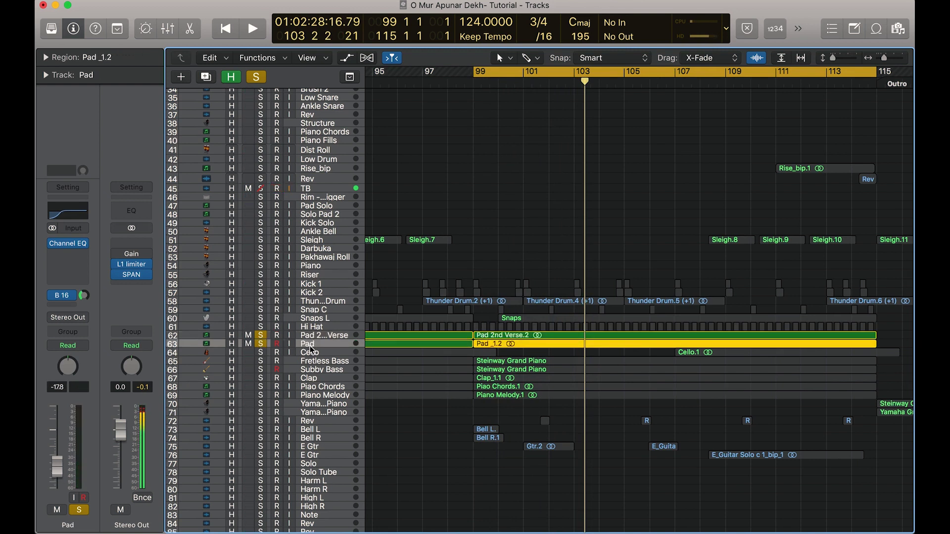
left_click(262, 336)
key("space")
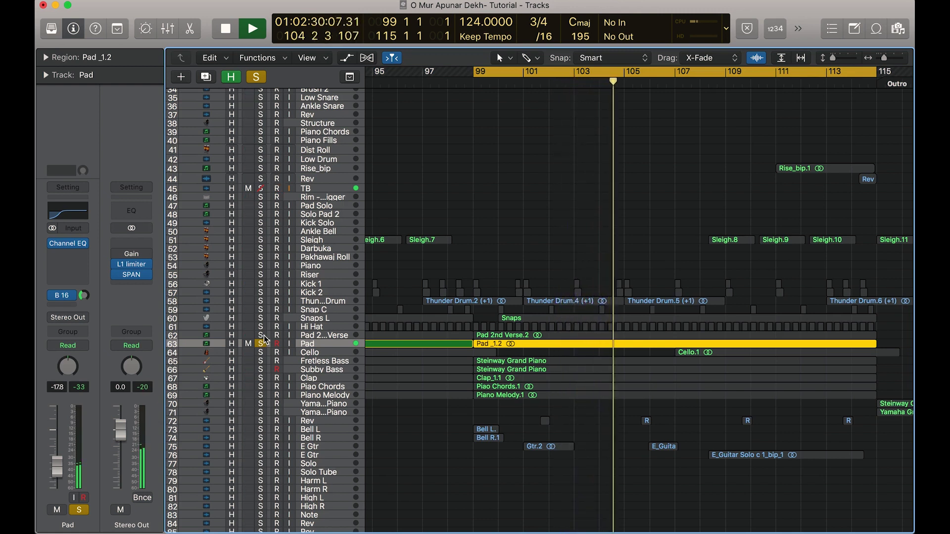
key("space")
Add Pad 2nd Verse to the solo and play both pads together with the TB track muted.
left_click(262, 336)
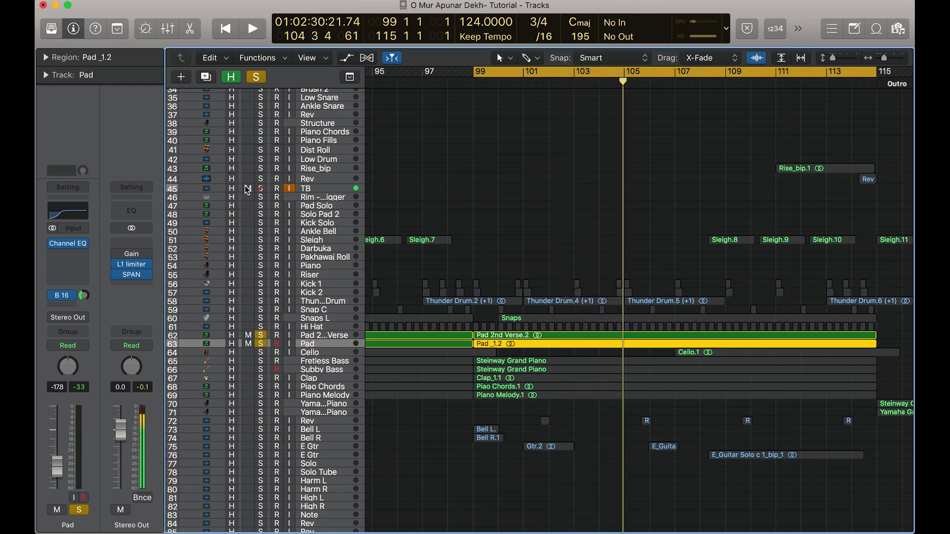
left_click(247, 188)
key("space")
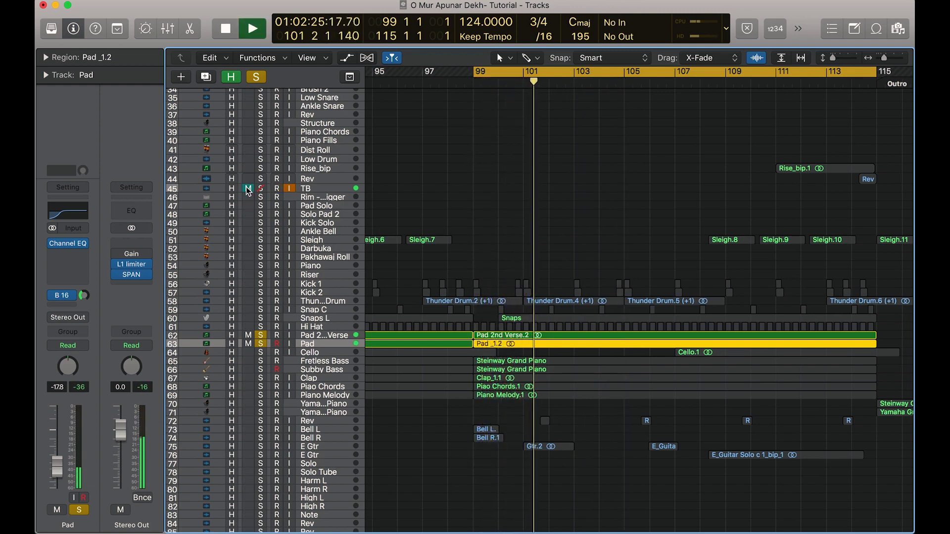
key("space")
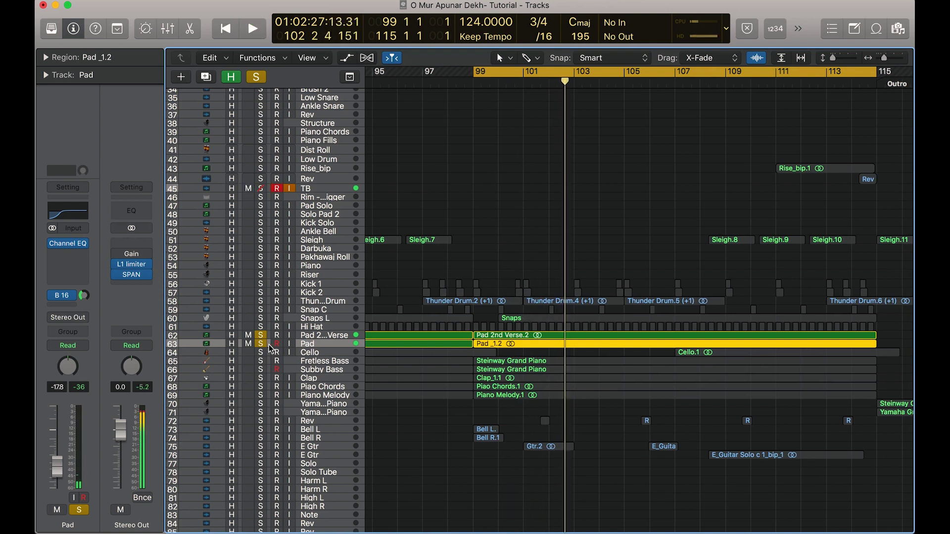
Add Fretless Bass, Subby Bass, Piao Chords and Piano Melody to the soloed pads, play them together and clear all solos.
left_click(261, 362)
left_click(262, 370)
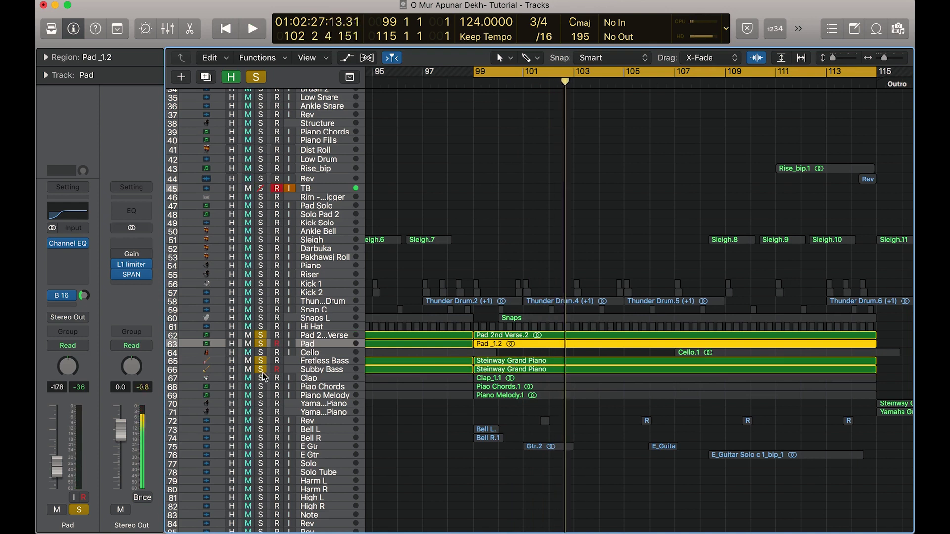
left_click(260, 387)
left_click(261, 395)
key("space")
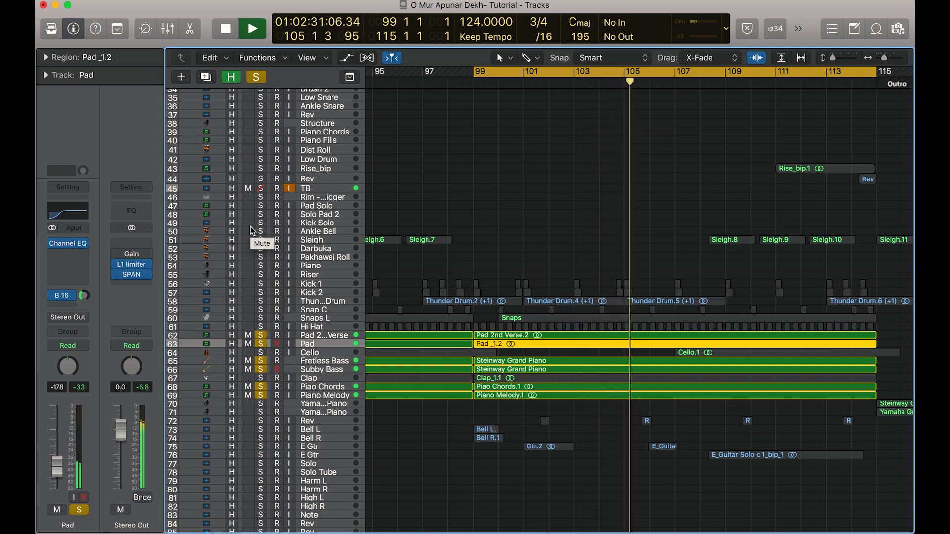
key("space")
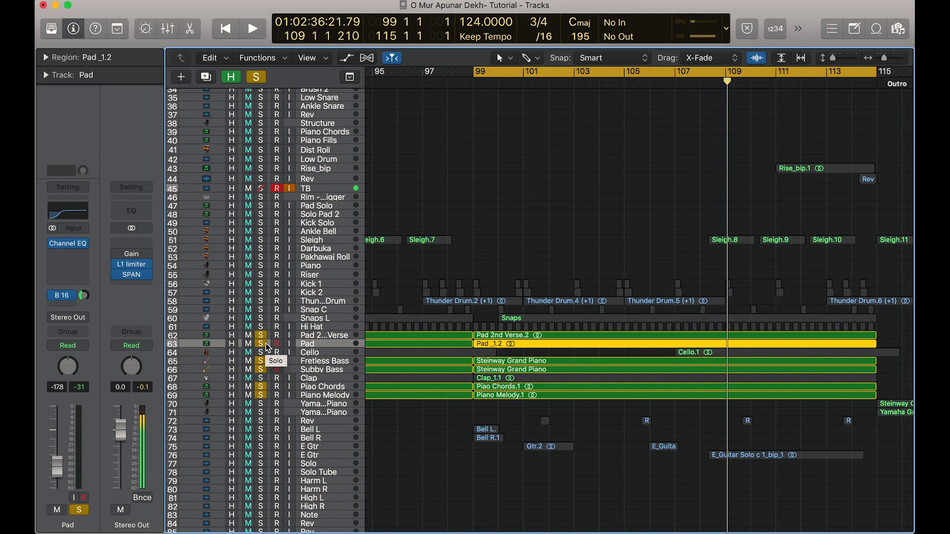
left_click(263, 345, "alt")
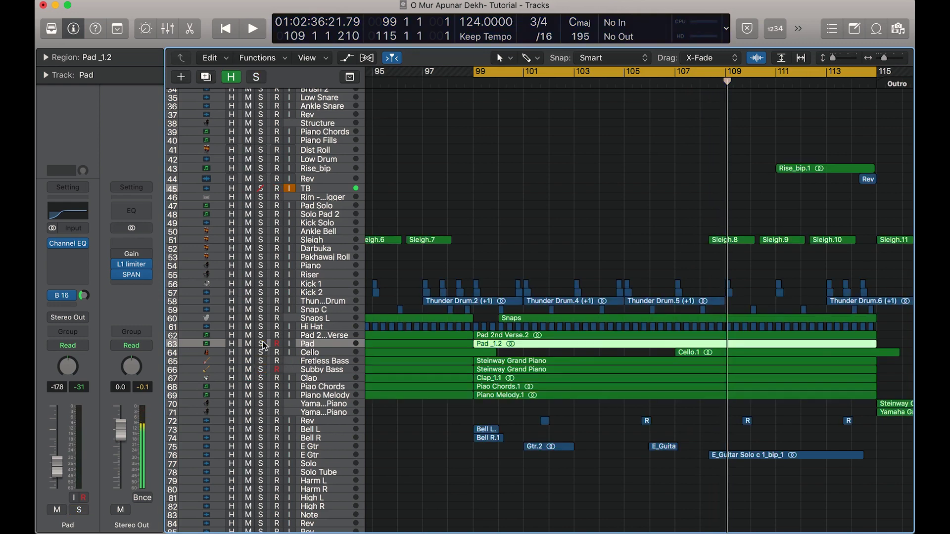
Solo the Clap track and play it around bar 102 with its insert effects bypassed and the track rows enlarged.
left_click(261, 379)
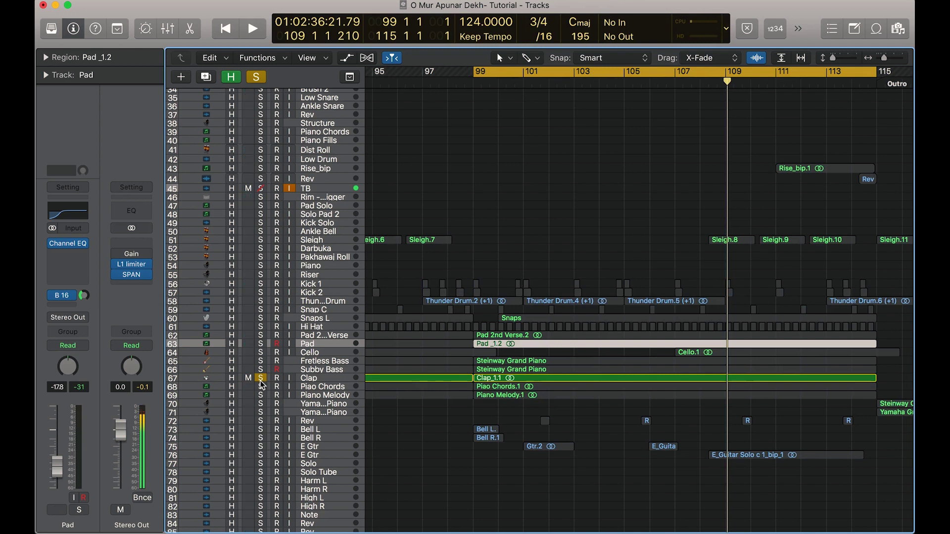
left_click(306, 379)
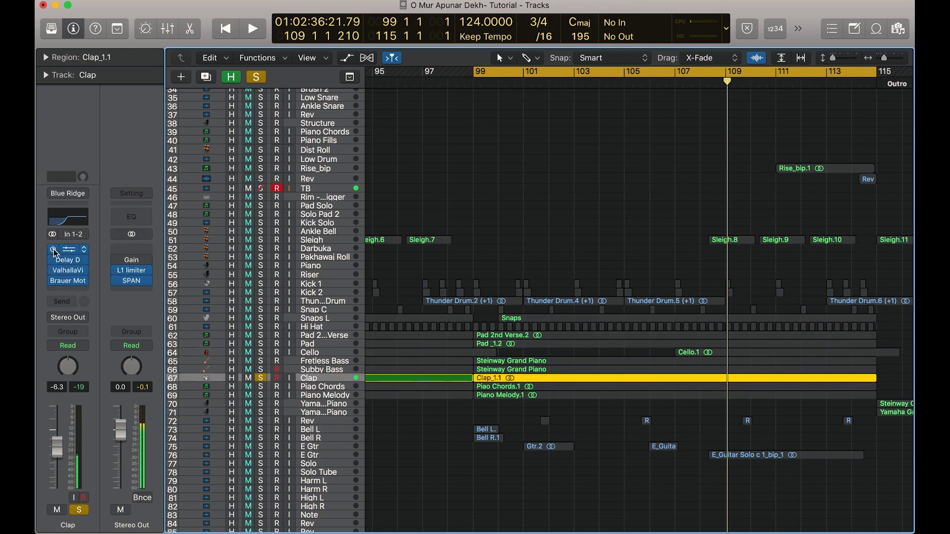
key("space")
left_click_drag(833, 58, 840, 55)
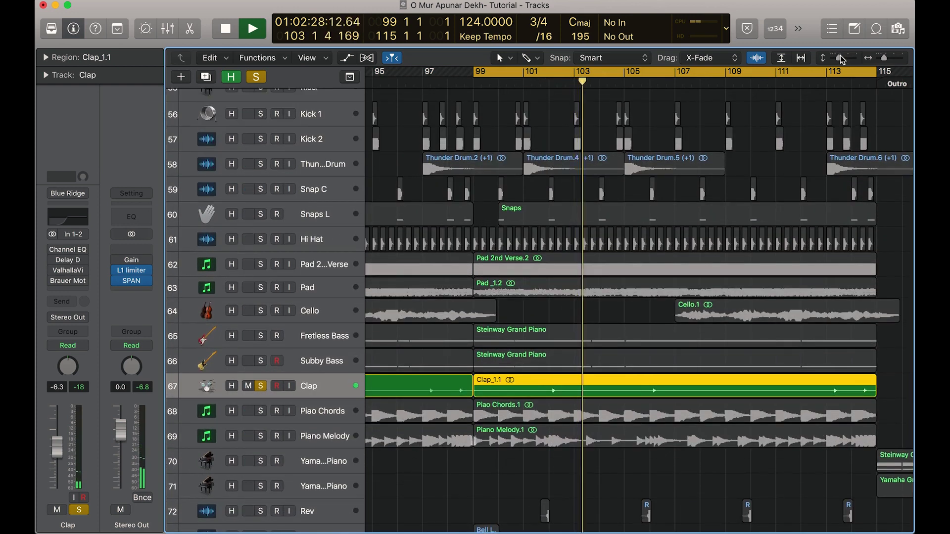
left_click(544, 81)
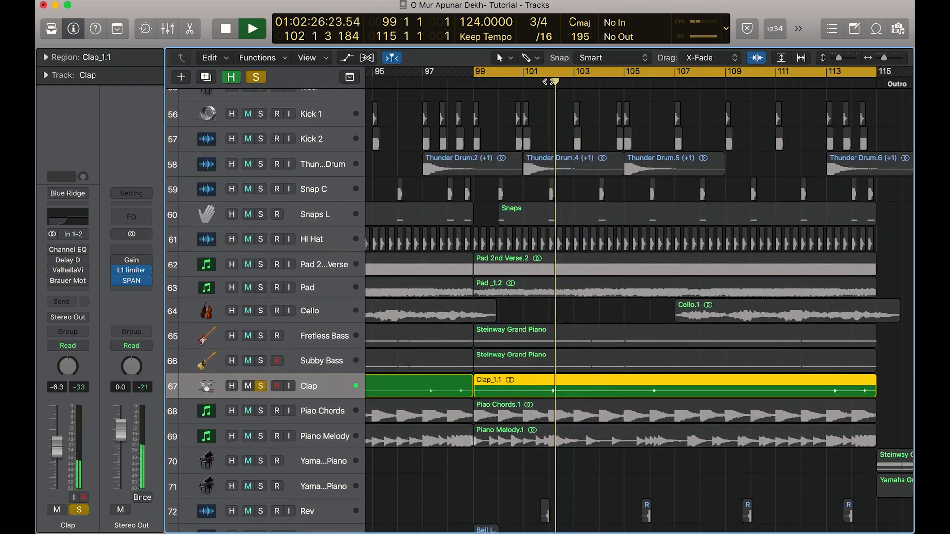
key("space")
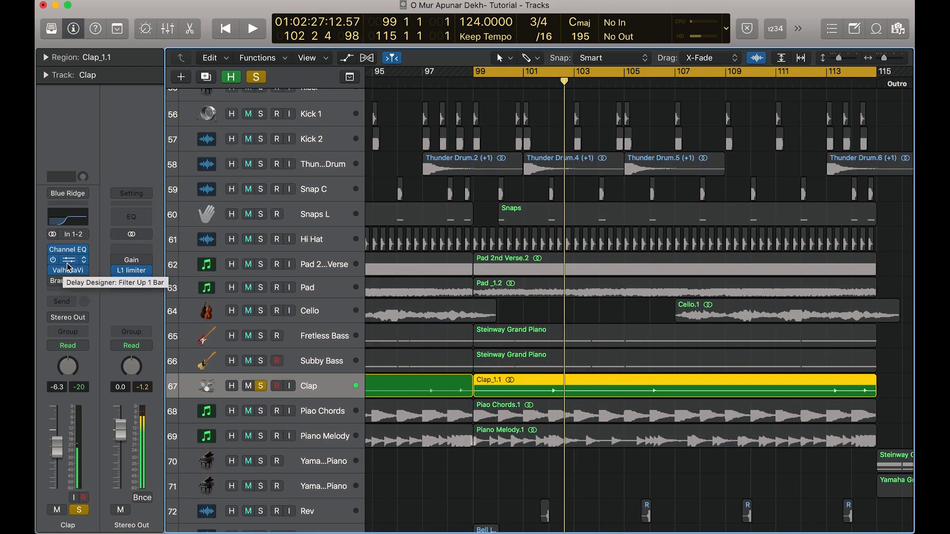
View the Clap track's Delay Designer settings and close the plug-in window.
left_click(69, 261)
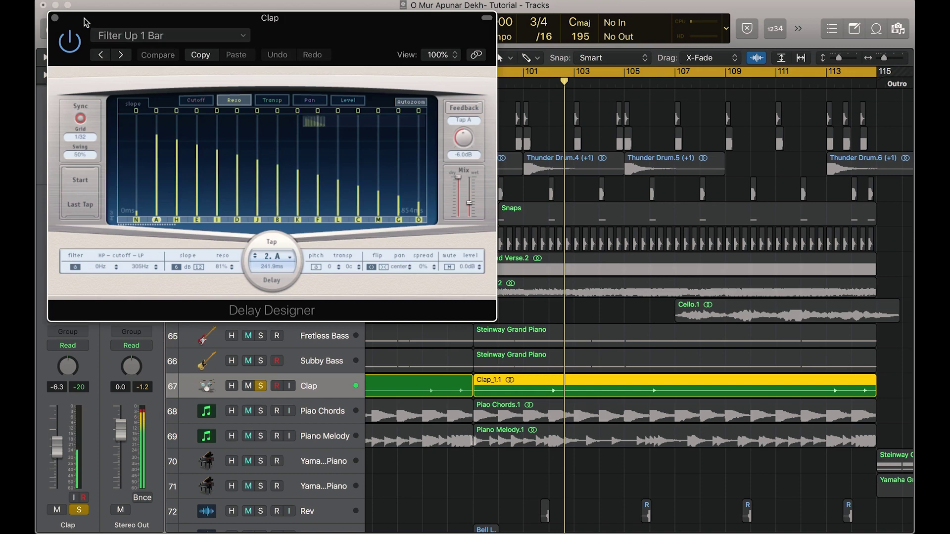
left_click(55, 19)
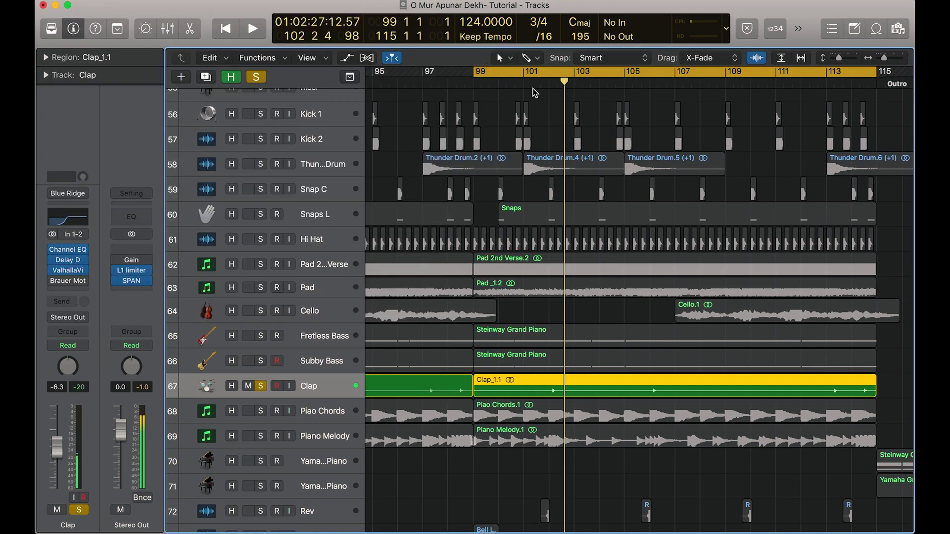
Play the soloed Clap with the Brauer Motion insert bypassed, and replay it with that insert enabled.
key("space")
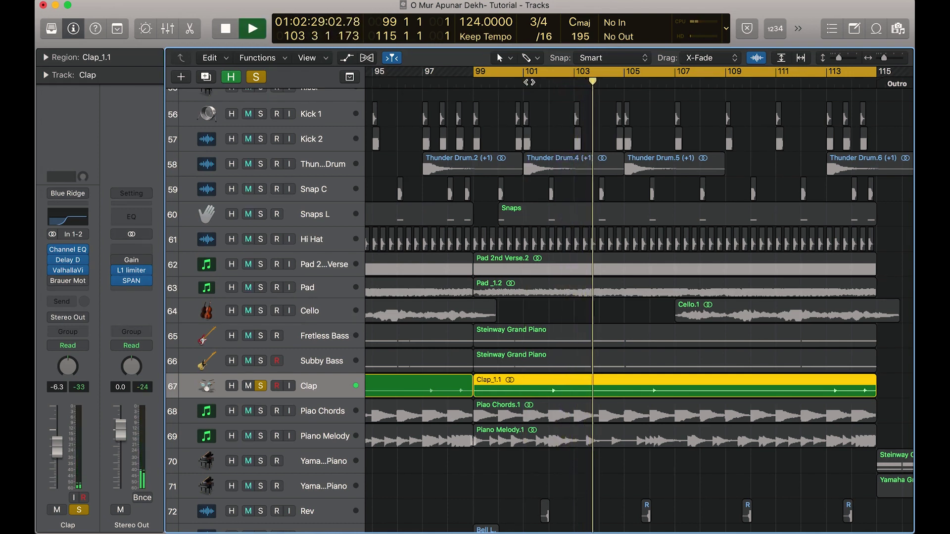
key("space")
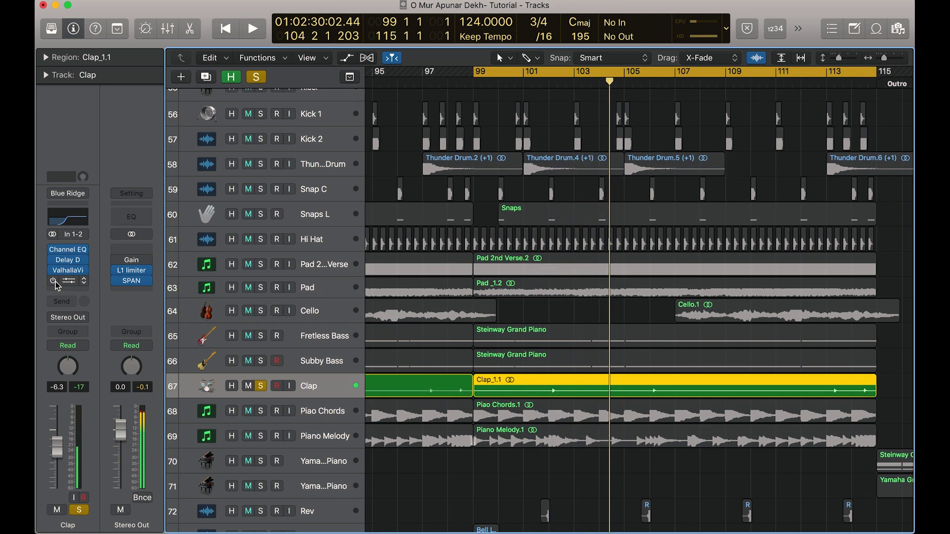
double_click(553, 84)
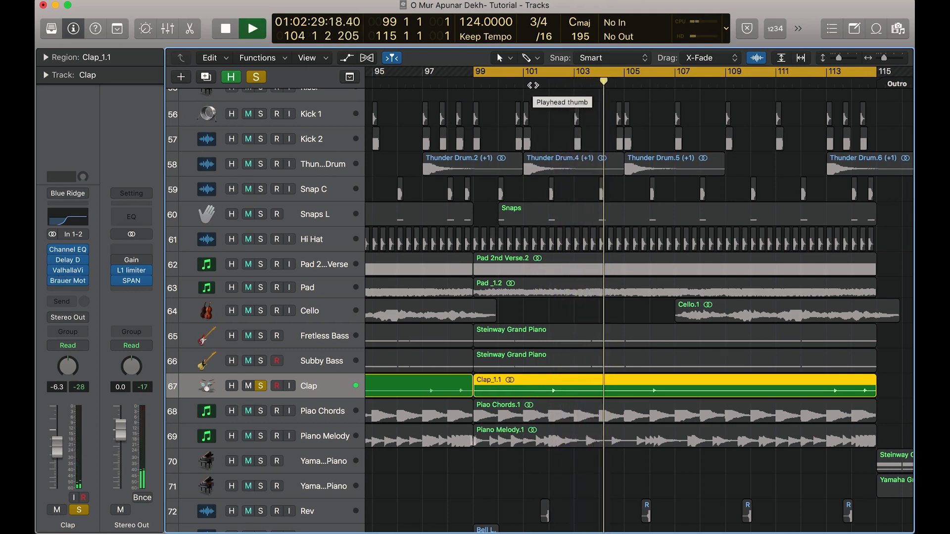
key("space")
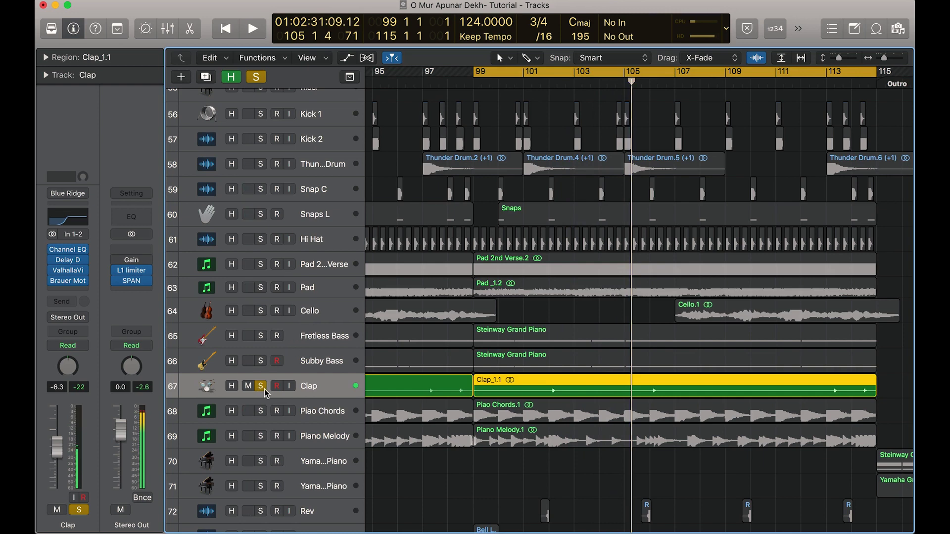
Solo the Hi Hat track in place of Clap, select it, and audition it with its effects bypassed.
left_click(262, 387)
left_click(263, 240)
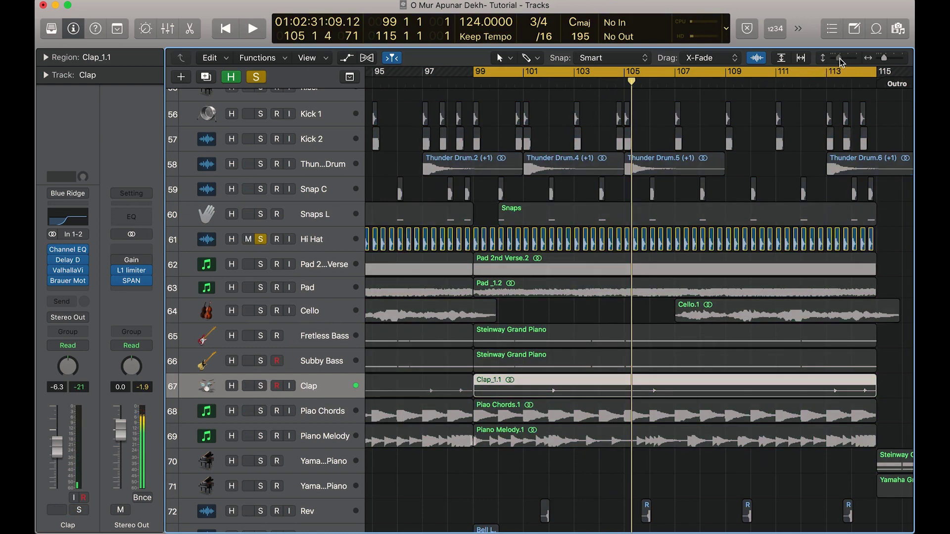
left_click_drag(839, 58, 835, 58)
left_click(320, 306)
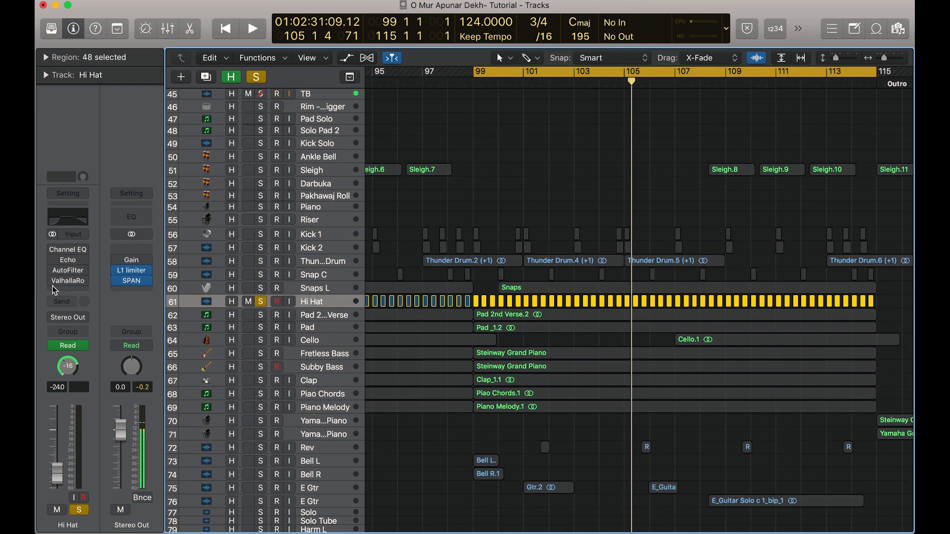
key("space")
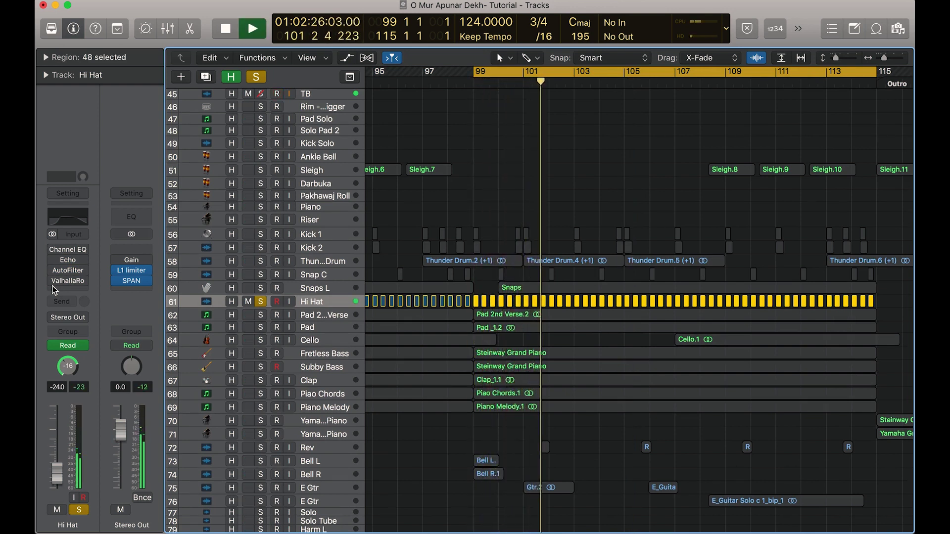
key("space")
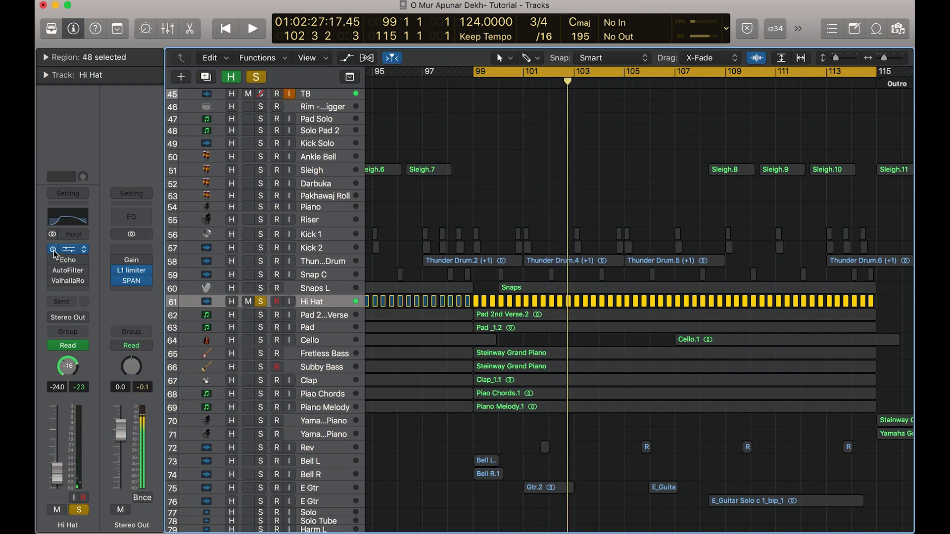
Enable the Channel EQ on the Hi Hat track, inspect its curve, and audition the equalized sound.
left_click(68, 216)
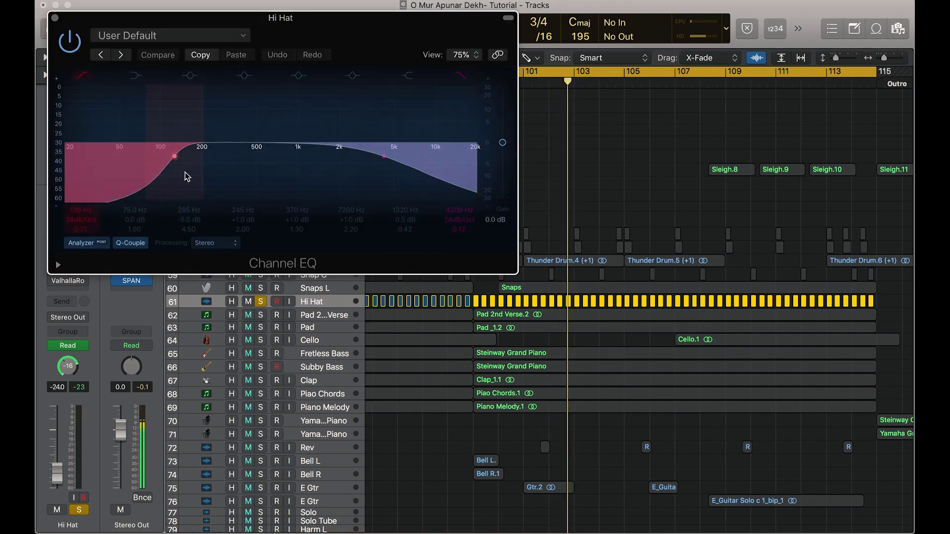
left_click(55, 18)
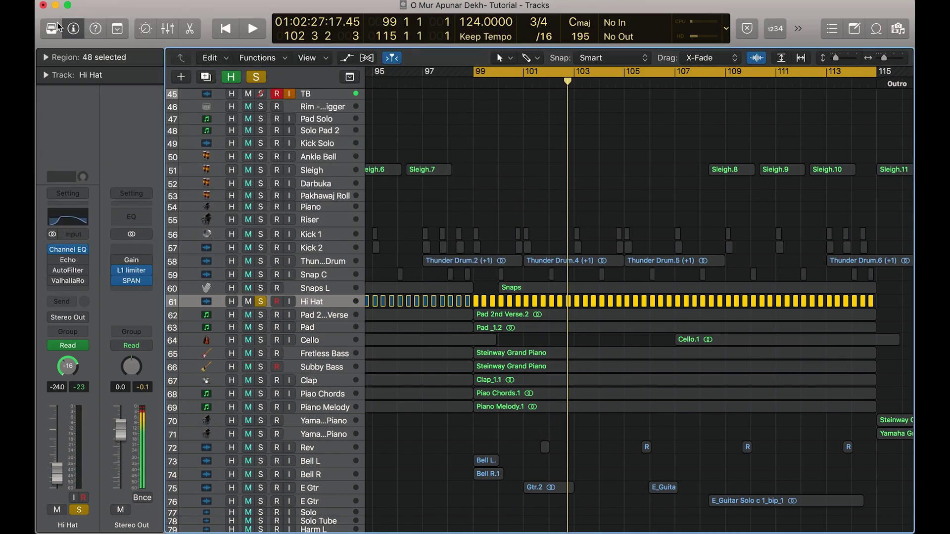
key("space")
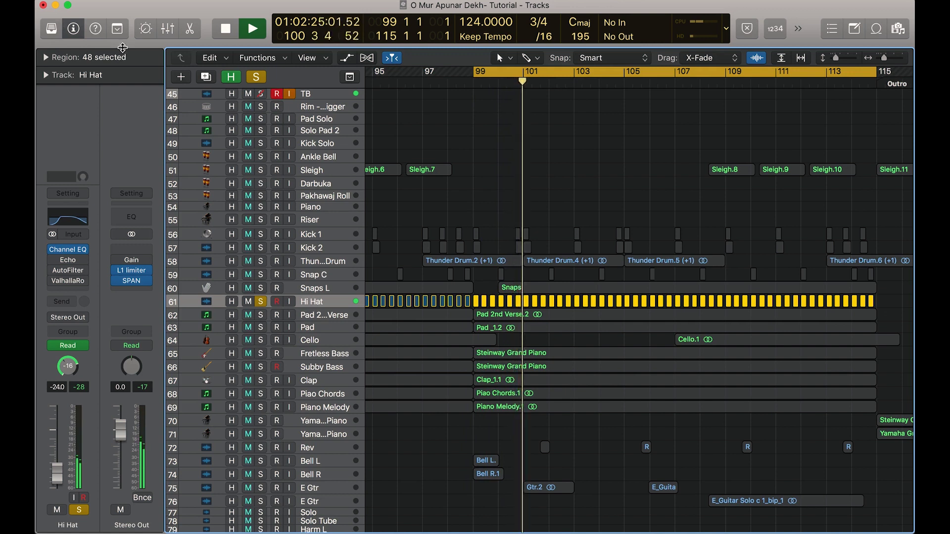
key("space")
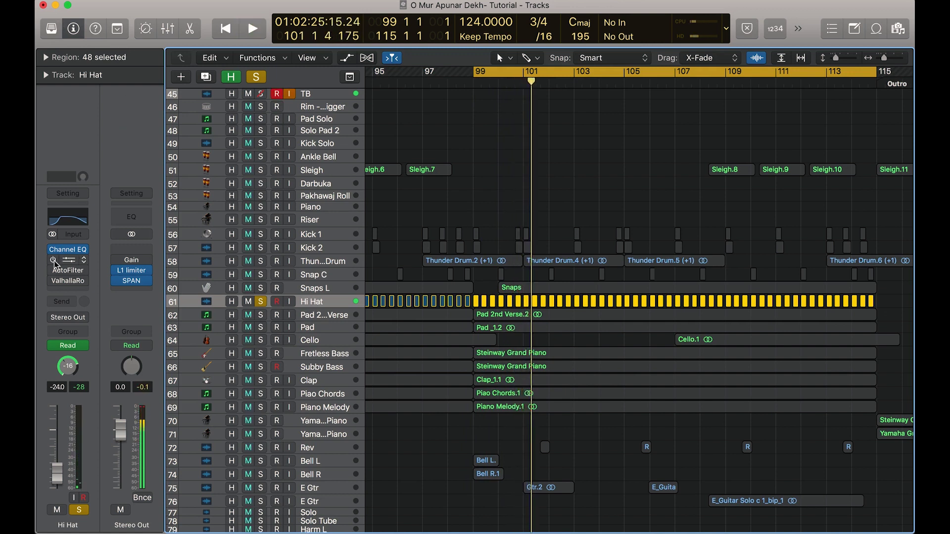
Enable the Hi Hat's Echo effect, examine its note, feedback and wet settings, and audition the sound.
left_click(65, 261)
key("space")
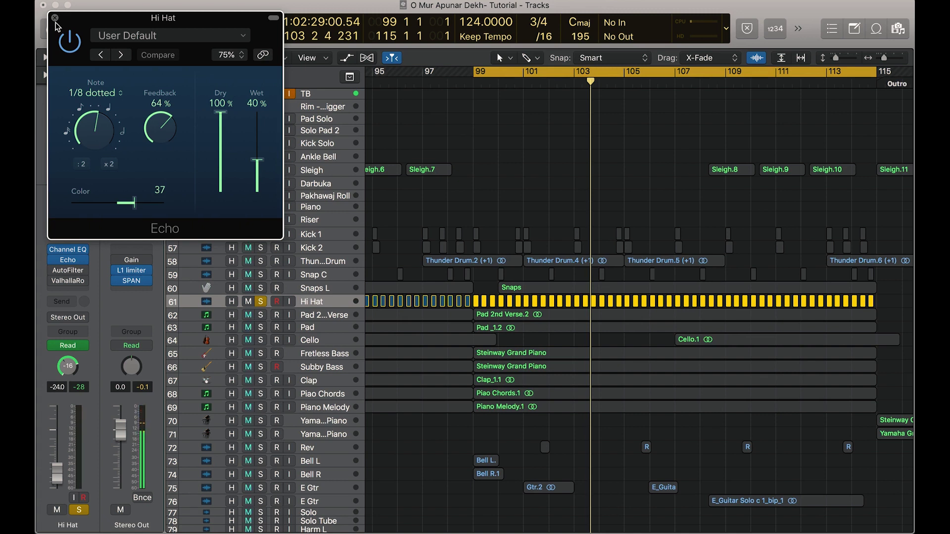
key("space")
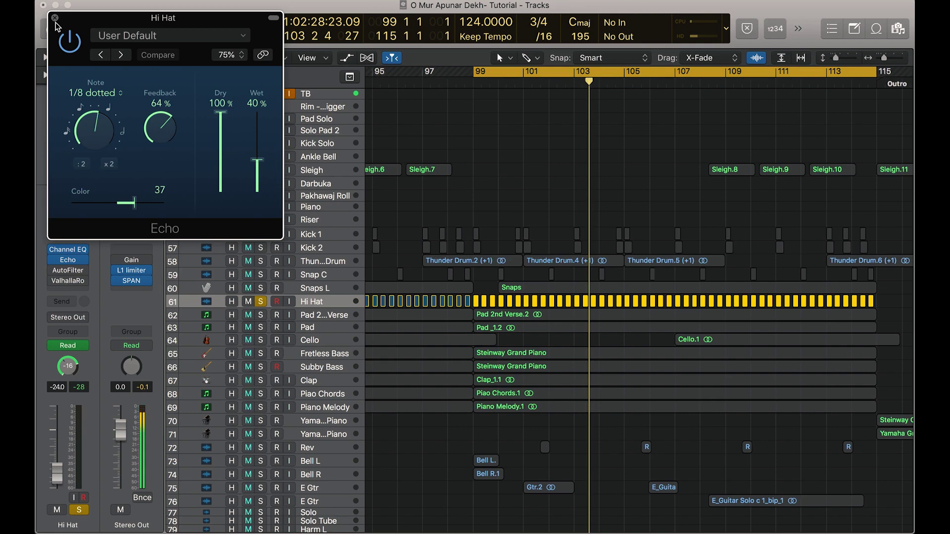
left_click(55, 18)
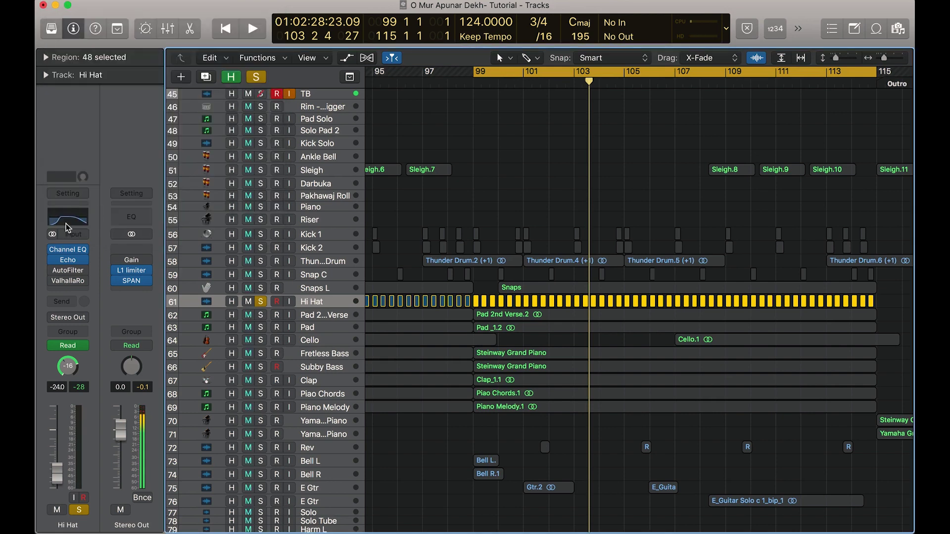
Enable the AutoFilter on the Hi Hat track, inspect its Dirty Filter preset, and audition the filtered sound.
left_click(70, 271)
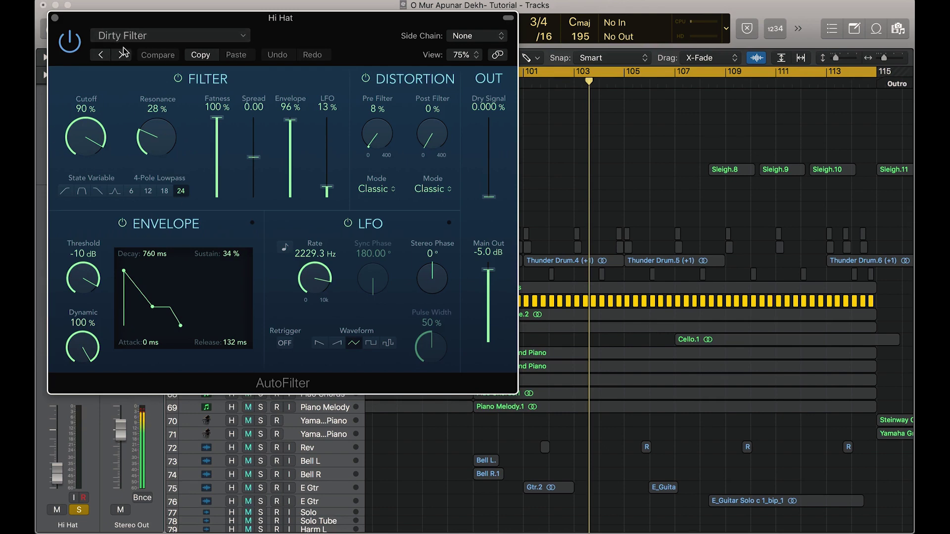
left_click(55, 19)
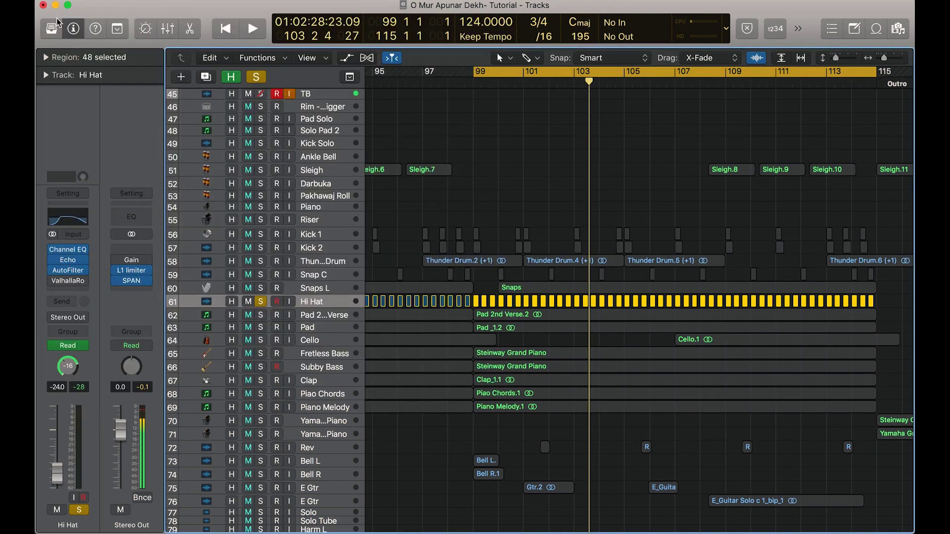
key("space")
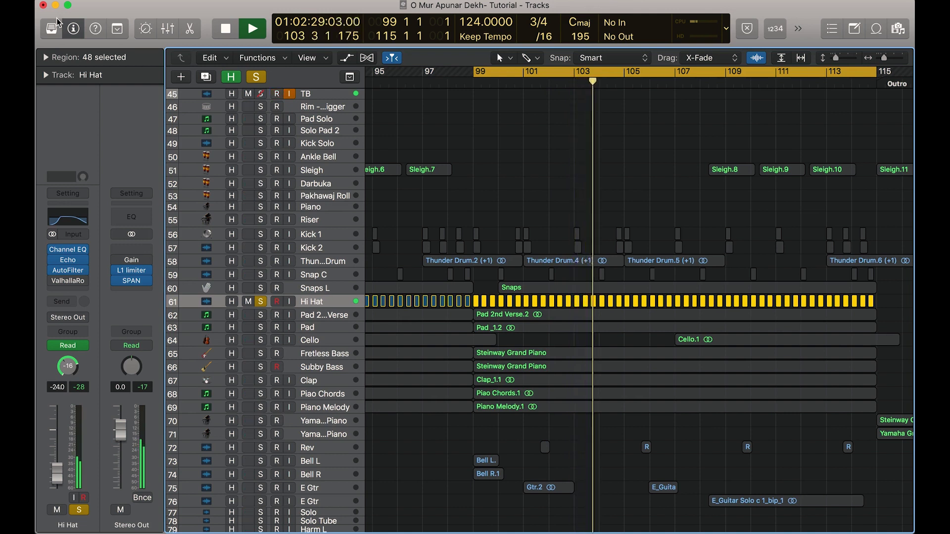
key("space")
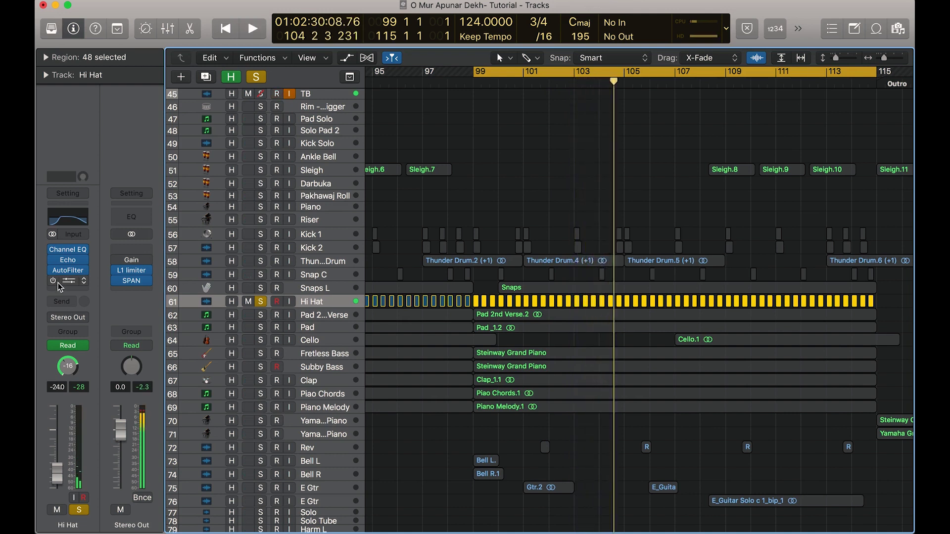
Enable the Hi Hat's ValhallaRoom reverb and play the track with its Cutoff automation displayed.
left_click(55, 283)
key("space")
key("a")
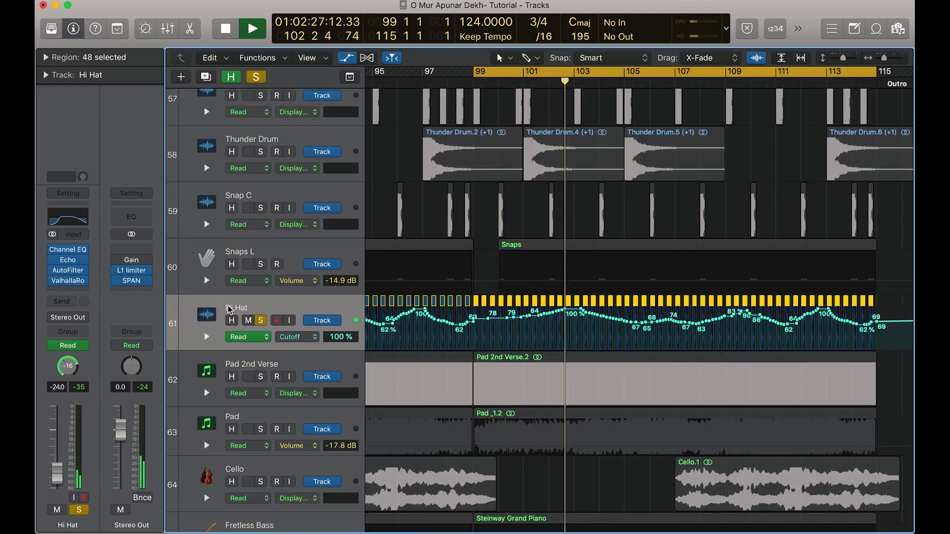
Open the Hi Hat's AutoFilter during playback and examine how the Cutoff follows the automation curve.
left_click(69, 271)
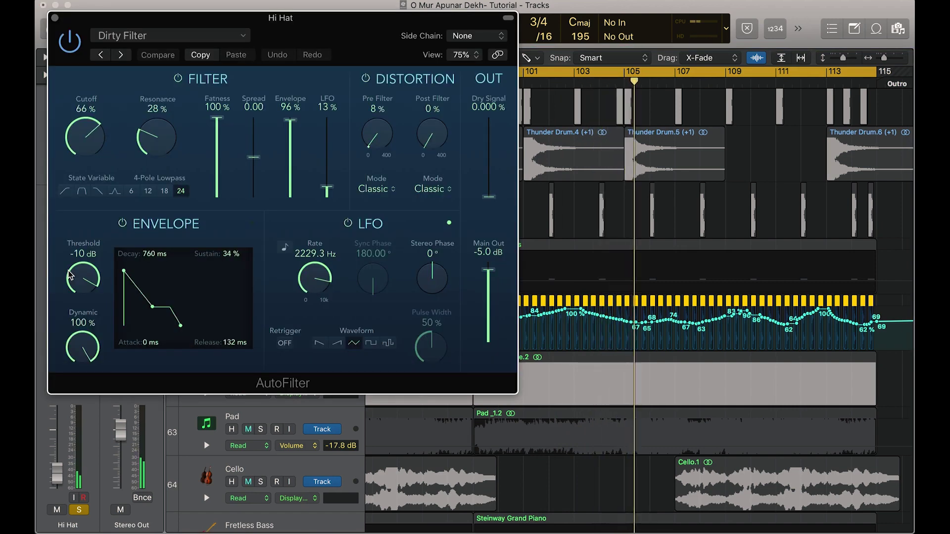
key("a")
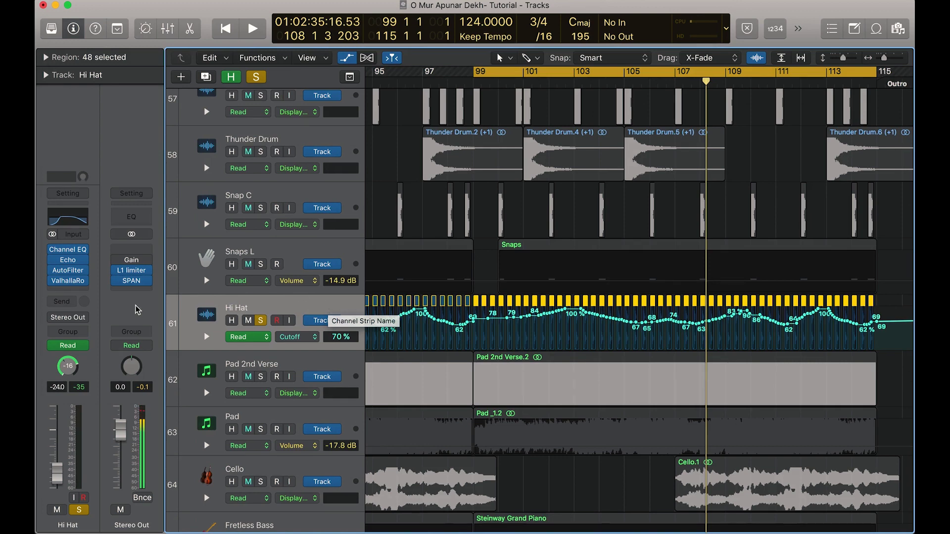
left_click(68, 272)
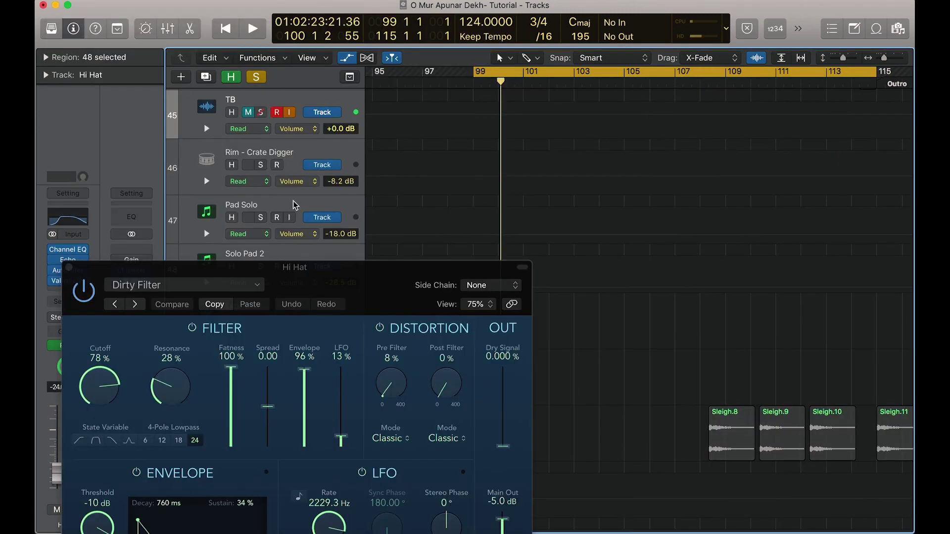
scroll(294, 205, "up", 10)
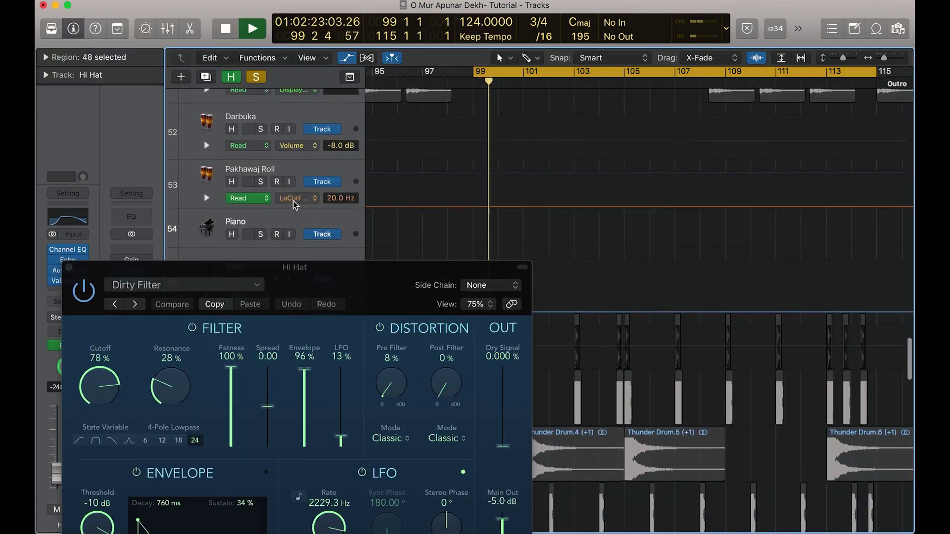
scroll(295, 206, "down", 2)
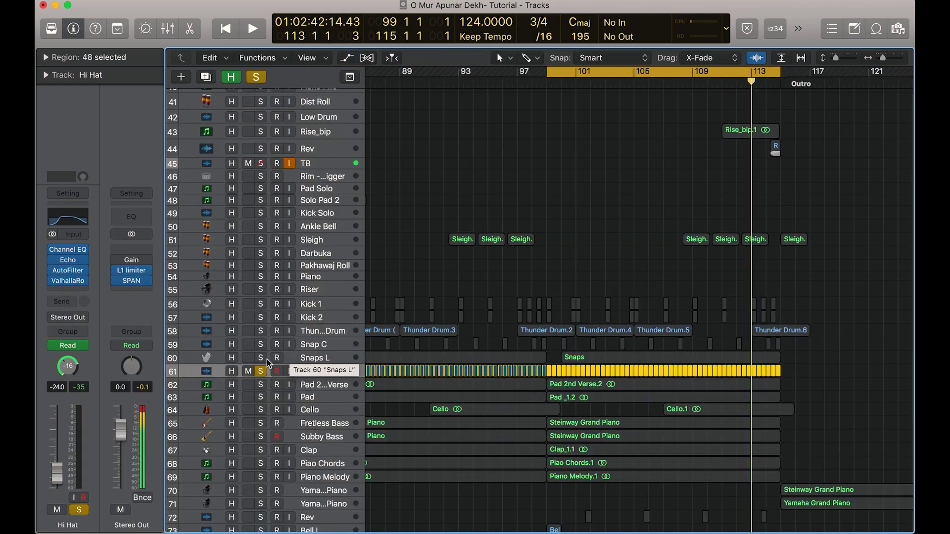
Solo the Snaps L track in place of Hi Hat, enlarge the tracks, select Snaps L, and audition it.
left_click(261, 358)
left_click(846, 58)
key("space")
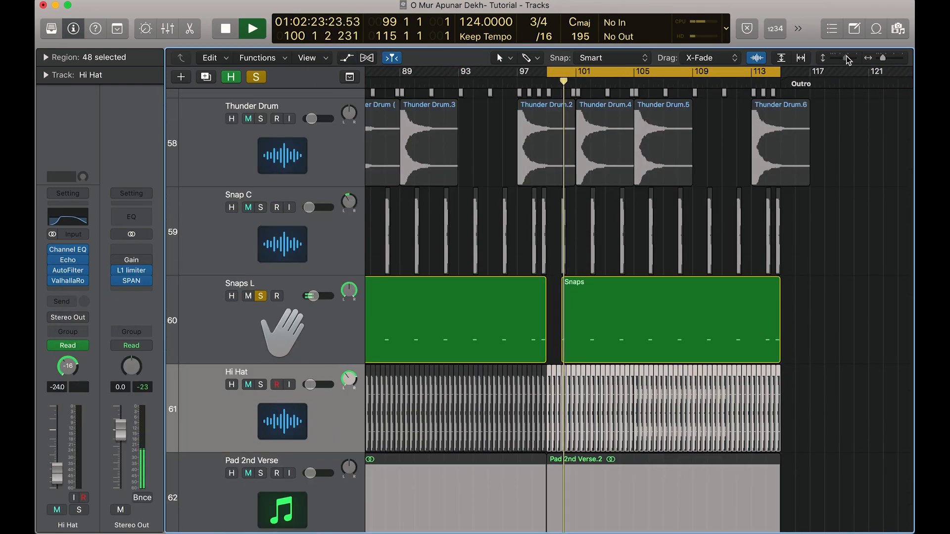
left_click_drag(846, 56, 843, 58)
left_click(305, 325)
key("space")
scroll(297, 321, "down", 5)
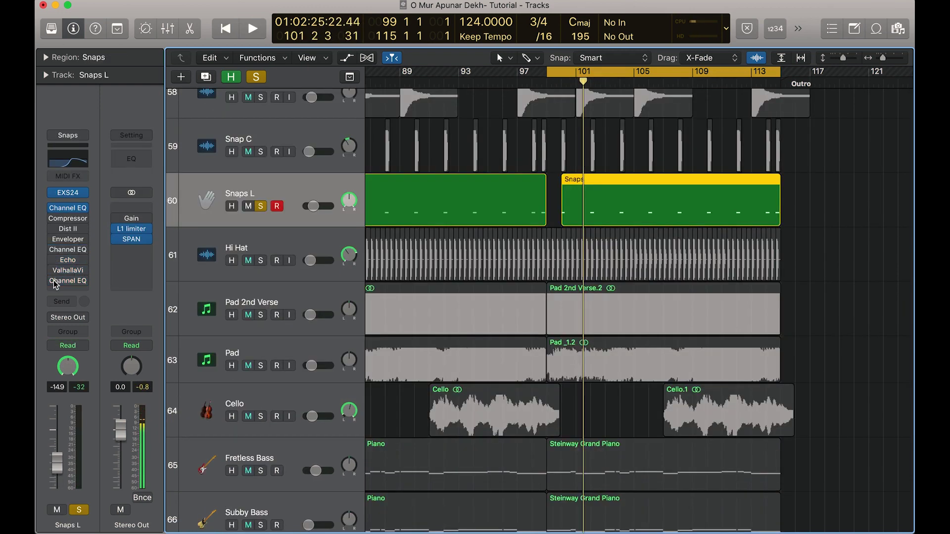
Enable the second Channel EQ on Snaps L and inspect the track's EQ curves.
left_click(72, 251)
key("super+w")
left_click(64, 209)
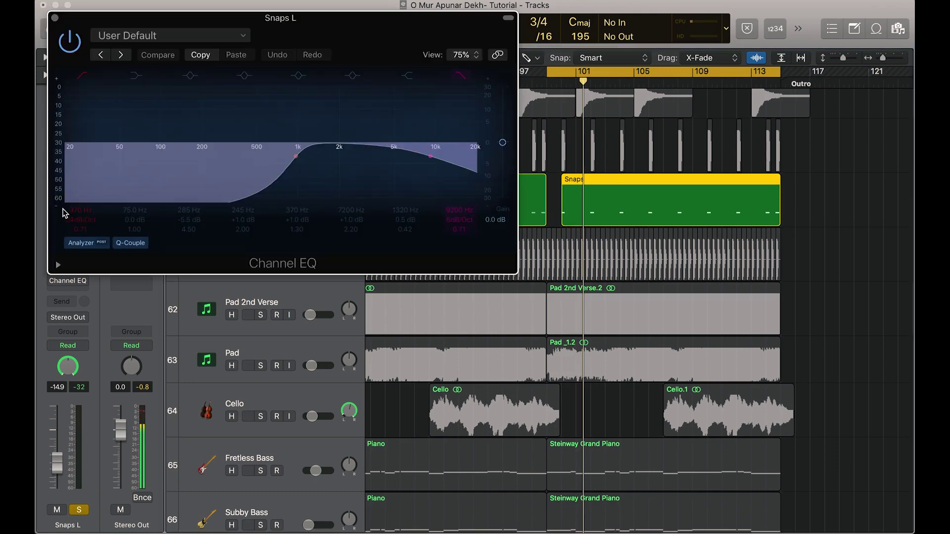
left_click(56, 18)
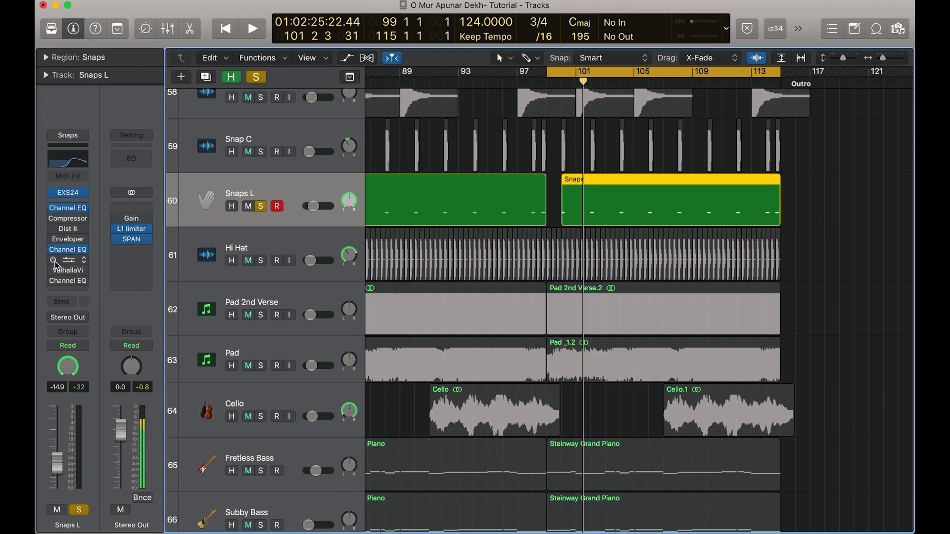
Enable the Echo and ValhallaVi effects on Snaps L and audition the sound.
key("space")
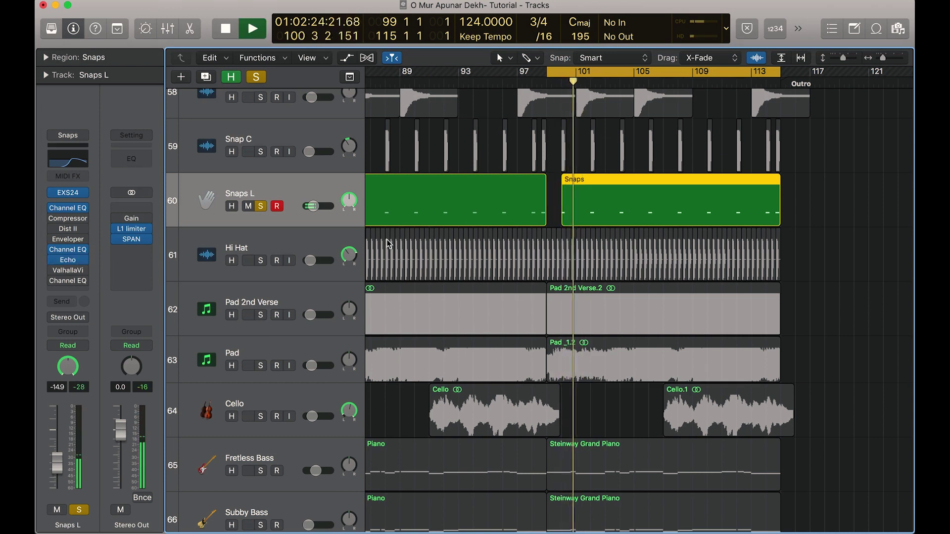
left_click(72, 260)
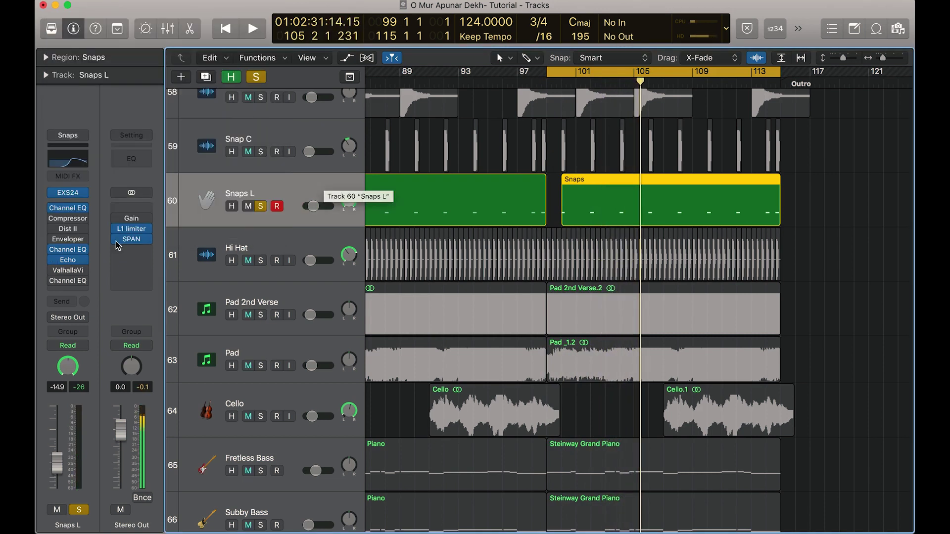
key("space")
Inspect the last Channel EQ on Snaps L and switch it on during playback to compare the sound.
left_click(69, 280)
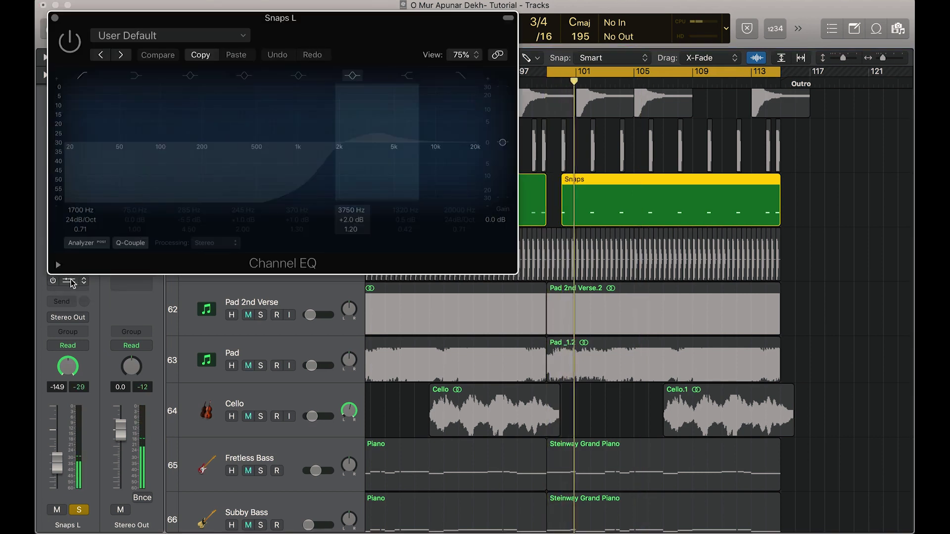
left_click(75, 49)
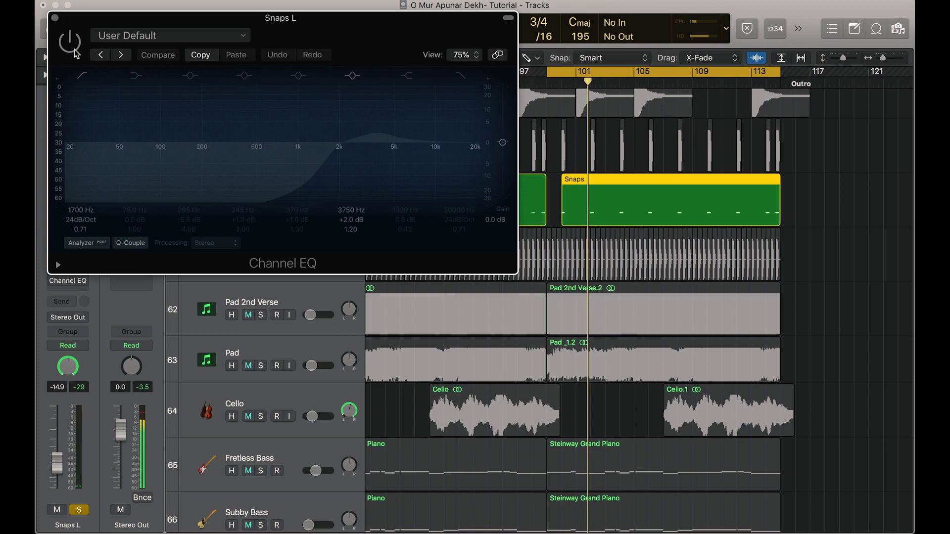
left_click(75, 53)
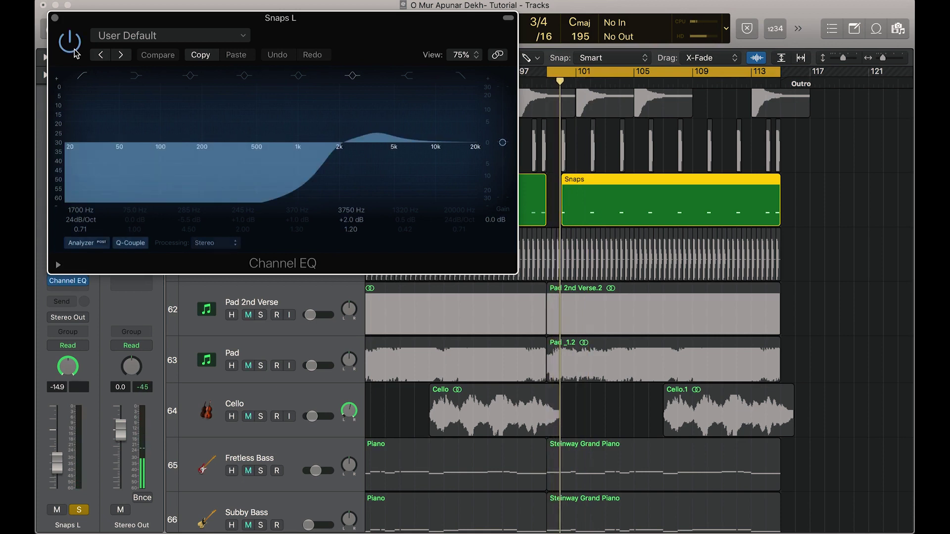
left_click(55, 14)
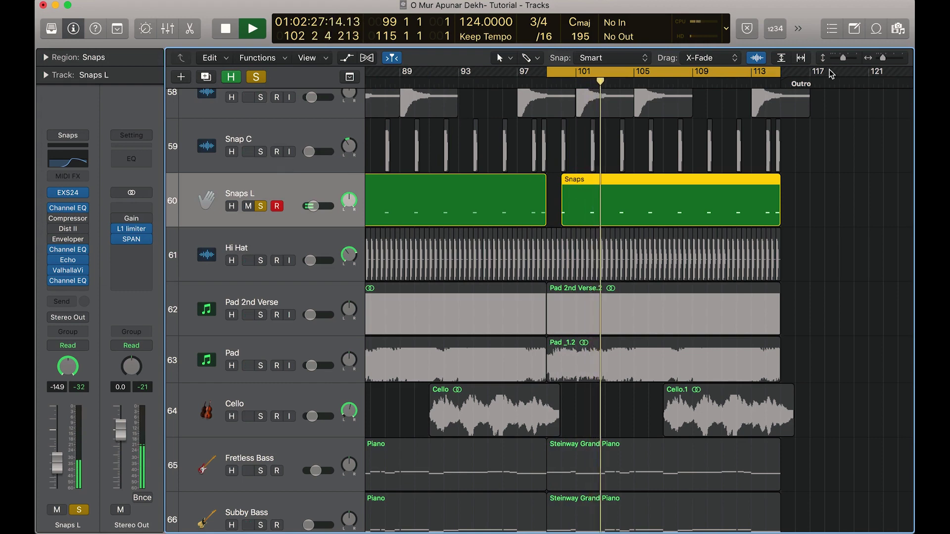
Solo and select the Snap C track in place of Snaps L, and play it with its effects bypassed.
left_click_drag(843, 59, 840, 62)
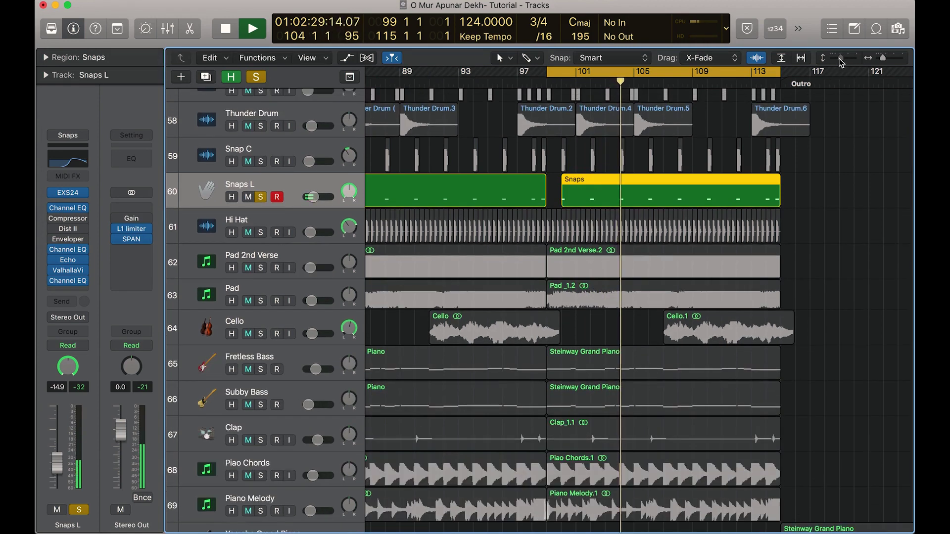
left_click(261, 197)
left_click(261, 162)
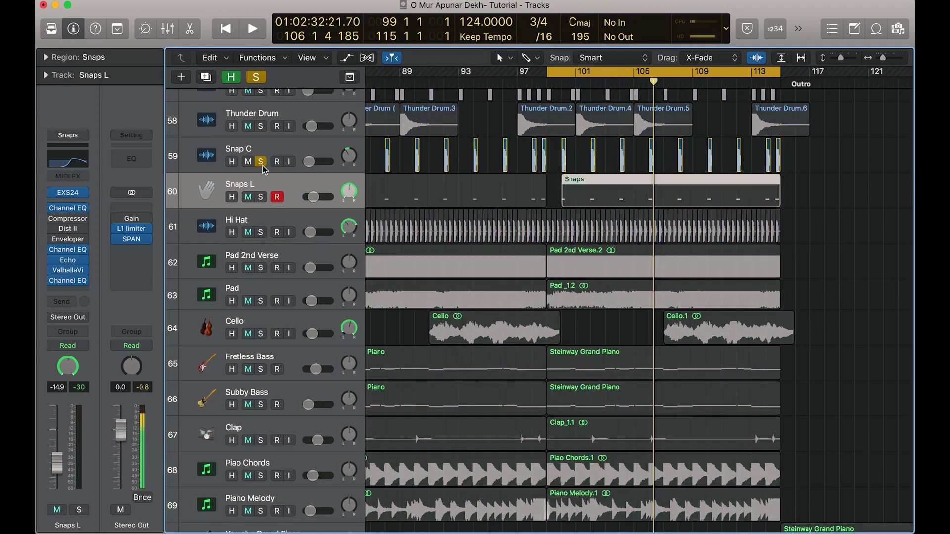
left_click(288, 147)
key("space")
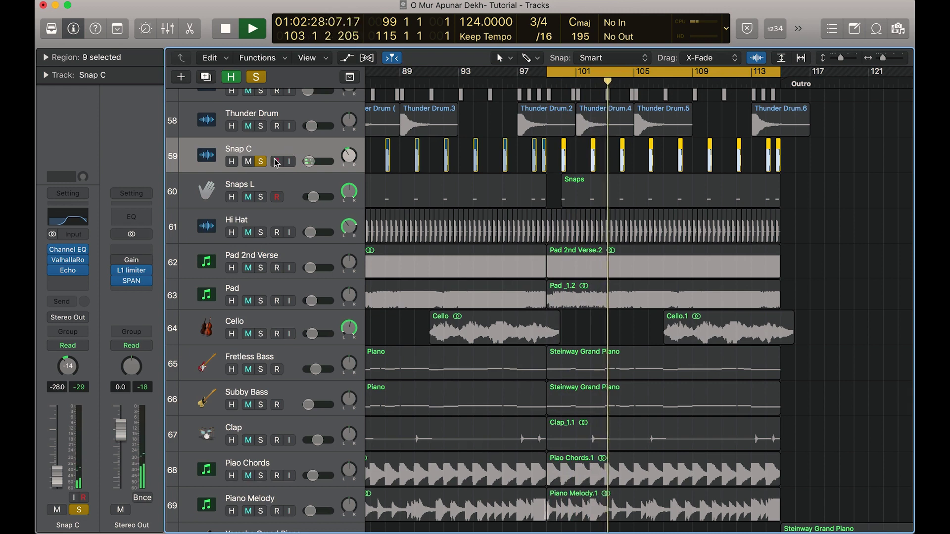
left_click(52, 249)
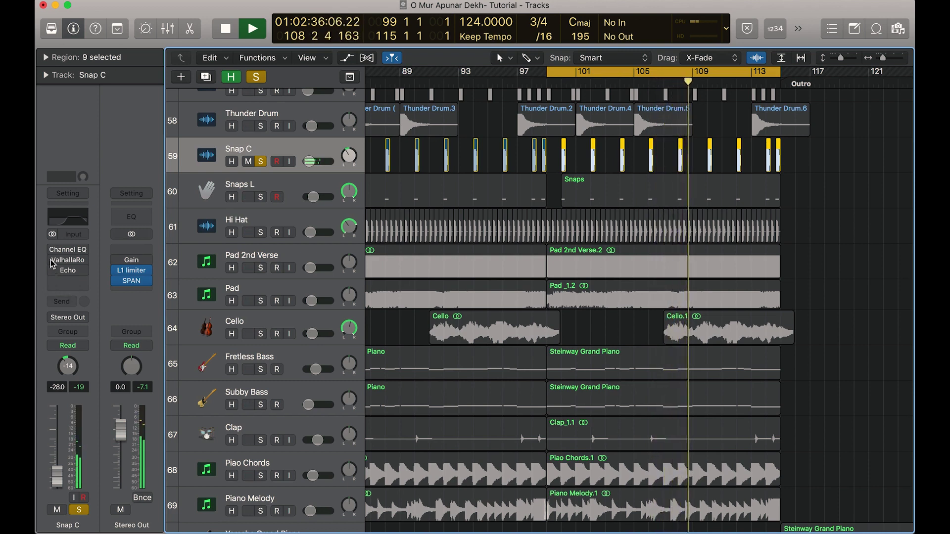
Enable the Channel EQ, ValhallaRoom and Echo effects on Snap C and inspect the Echo settings.
left_click_drag(51, 269, 51, 255)
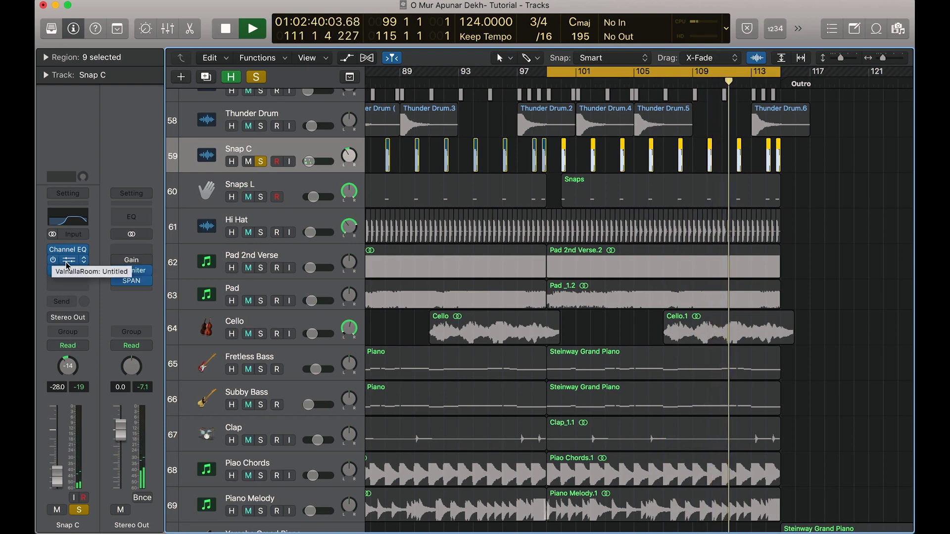
left_click(70, 271)
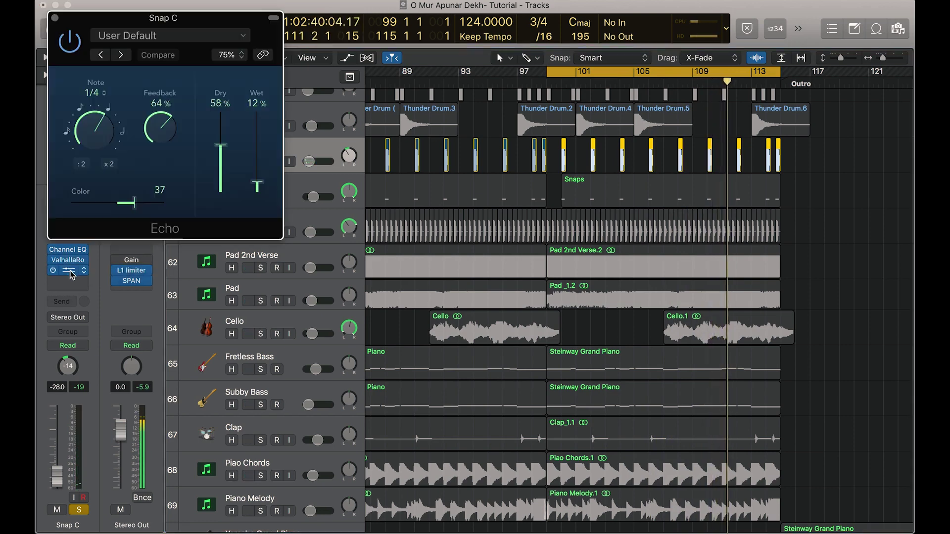
left_click(55, 18)
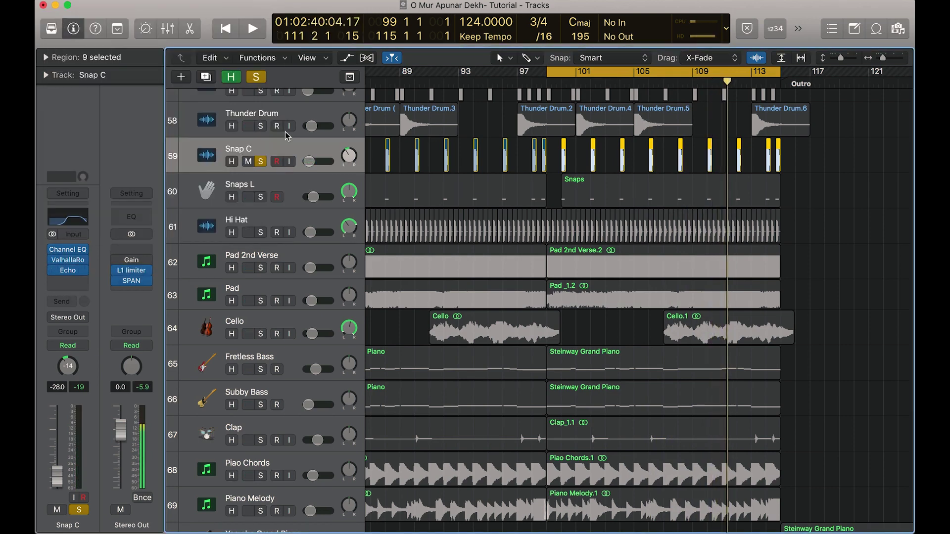
Solo Snaps L together with Snap C, play both snap tracks and reduce the track height.
left_click(262, 198)
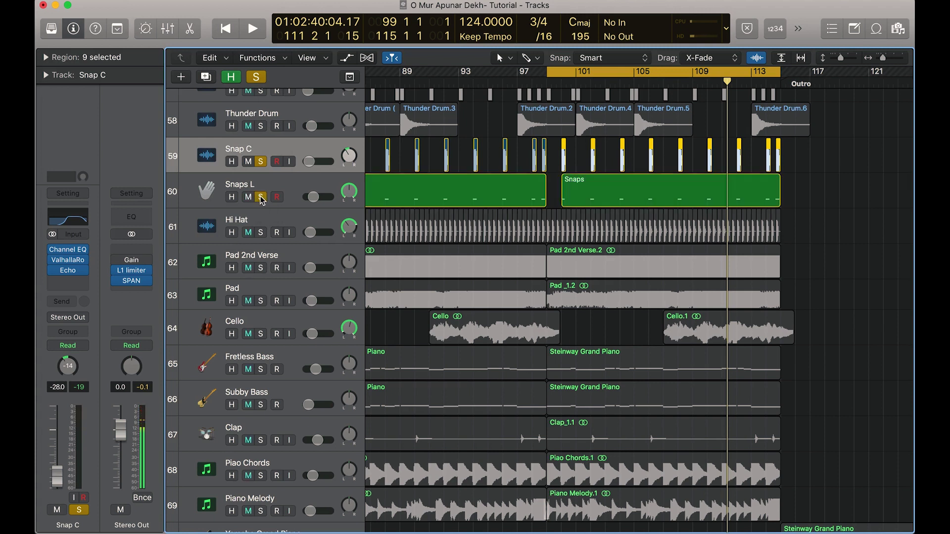
key("space")
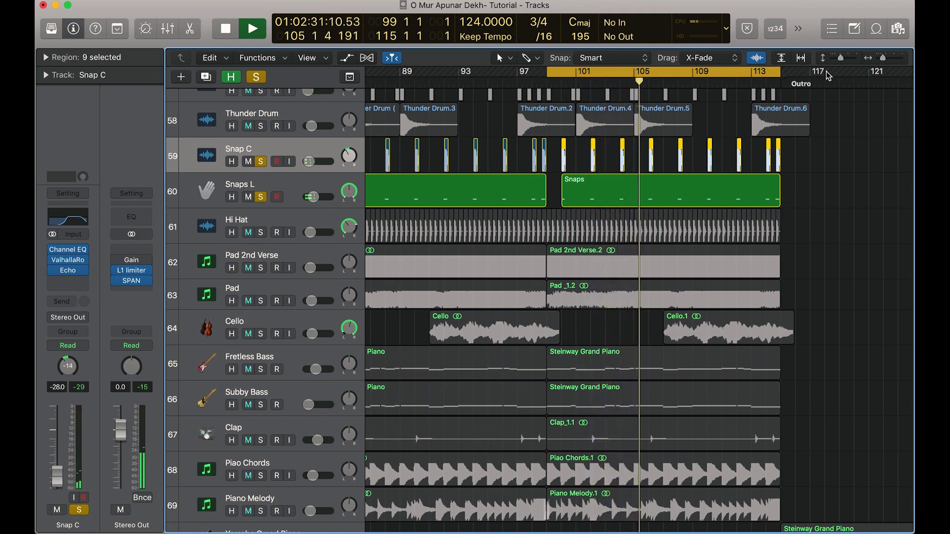
left_click_drag(840, 58, 836, 59)
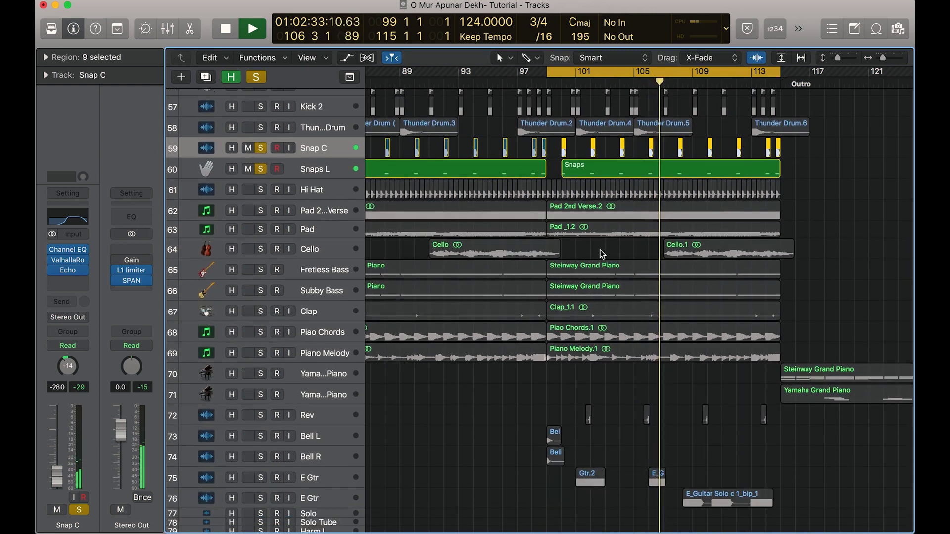
scroll(602, 254, "up", 10)
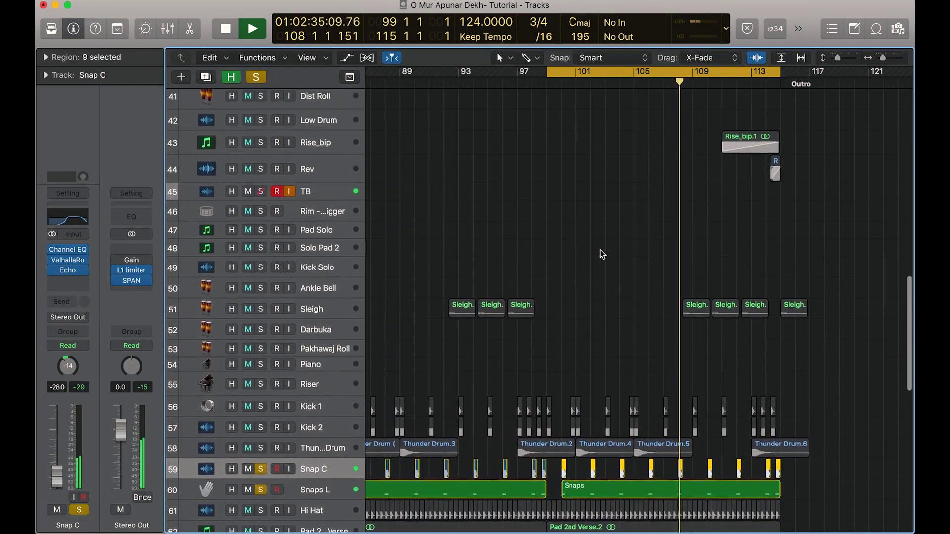
scroll(603, 254, "up", 2)
left_click(248, 259)
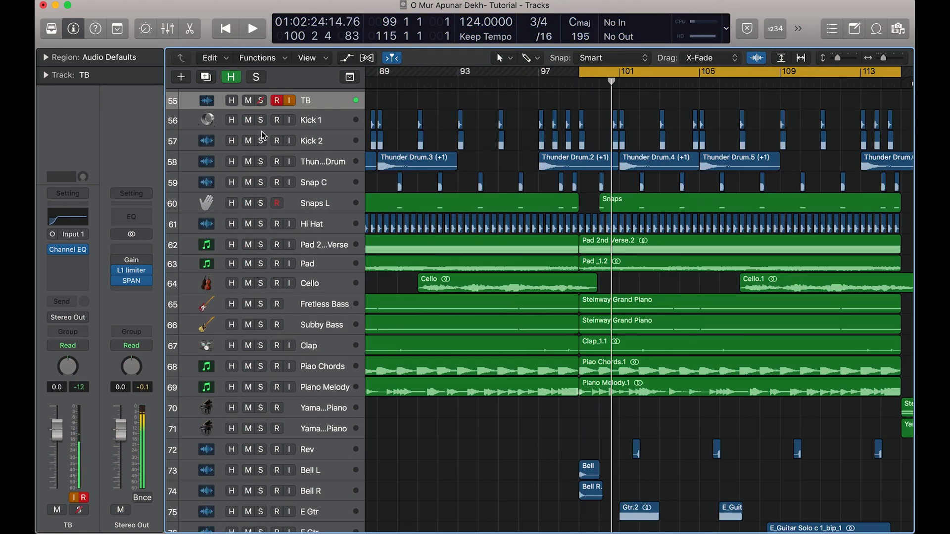
Solo and select the Kick 1 track and audition its sound.
left_click(260, 121)
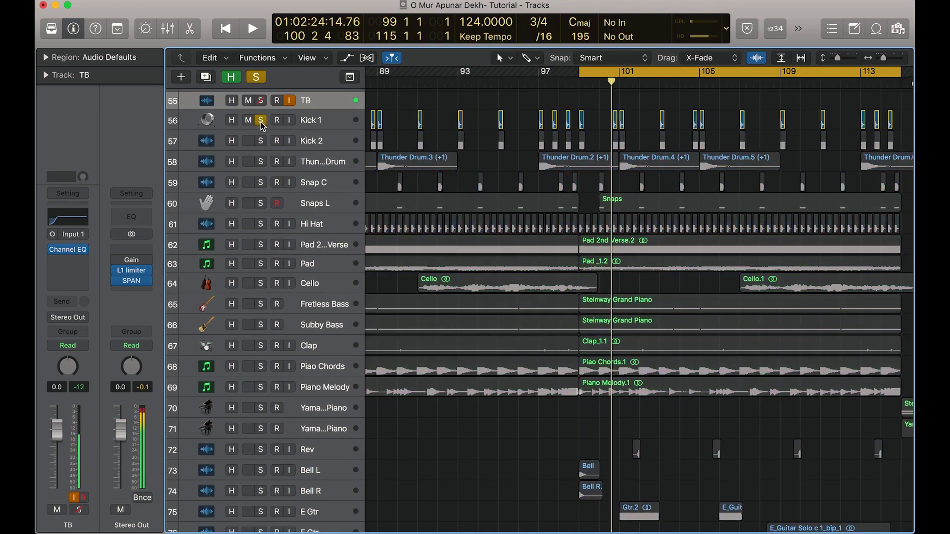
left_click(320, 122)
key("space")
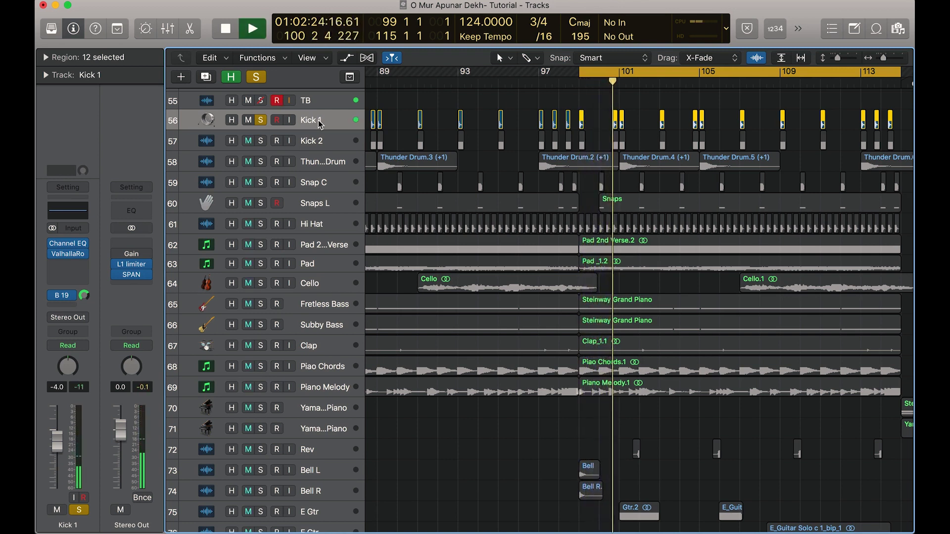
key("space")
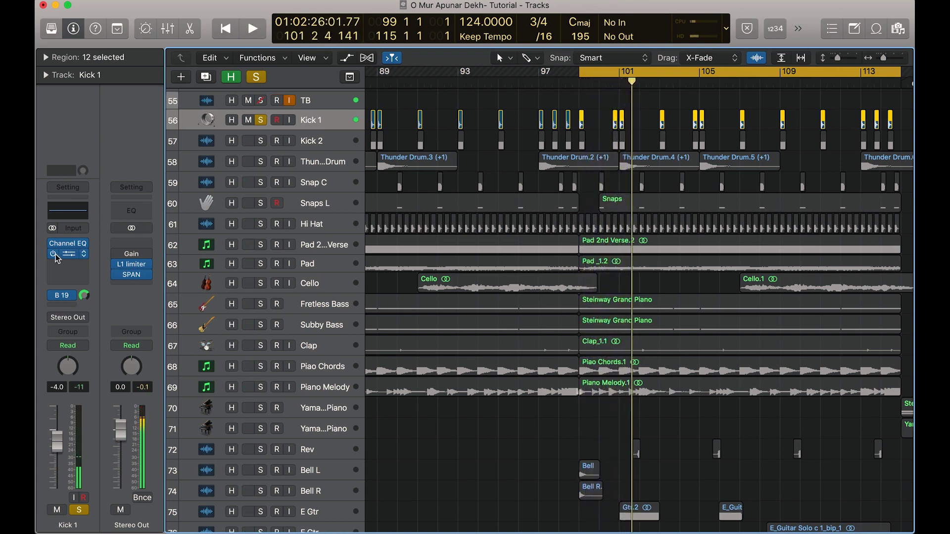
key("space")
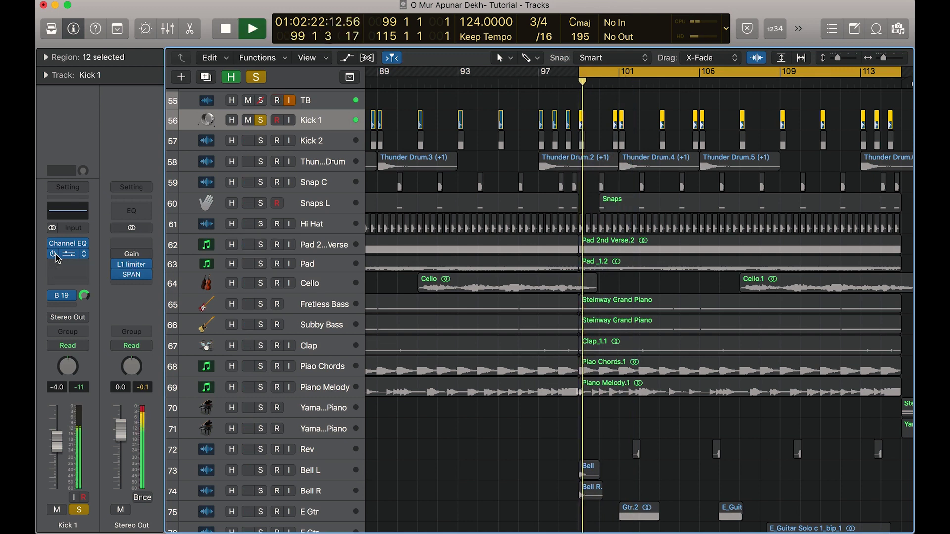
Select Kick 2, solo it together with Kick 1 and play both kicks.
left_click(339, 144)
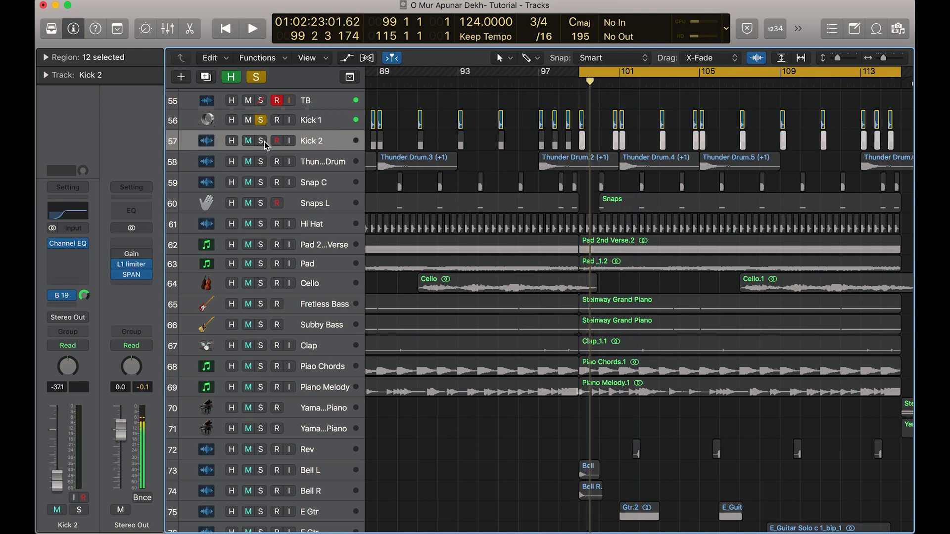
left_click(261, 141)
key("space")
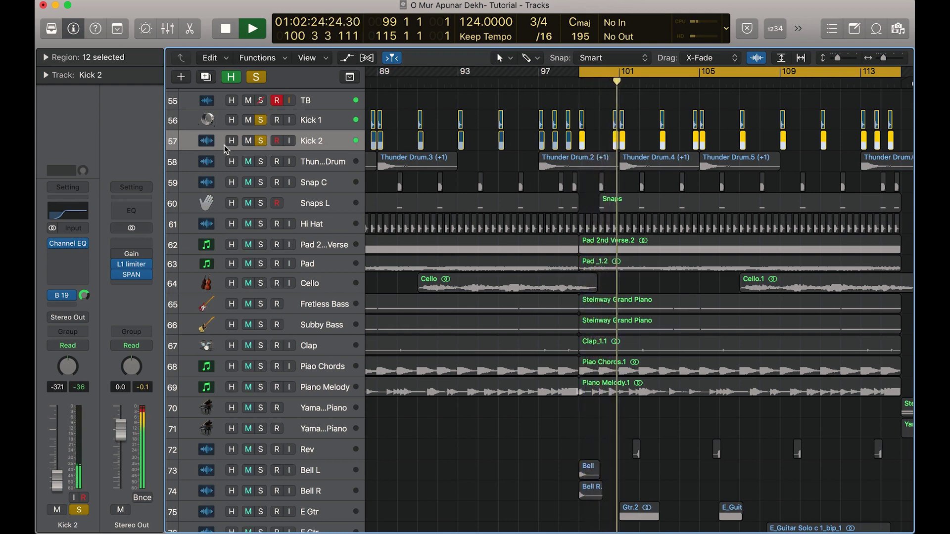
Solo all tracks from Snap C through Piano Melody along with the kicks, play them, and take Cello out of the solo.
left_click(250, 159)
key("space")
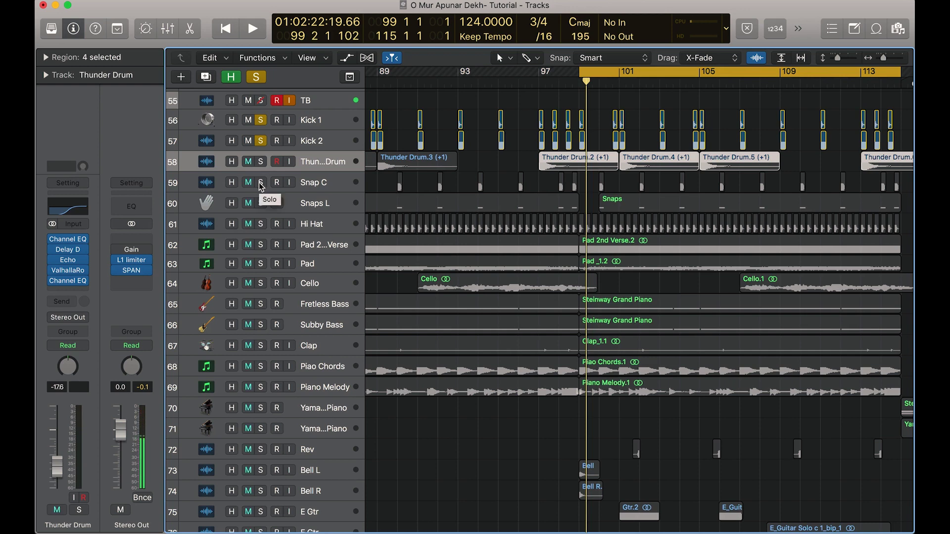
left_click_drag(260, 183, 262, 391)
key("space")
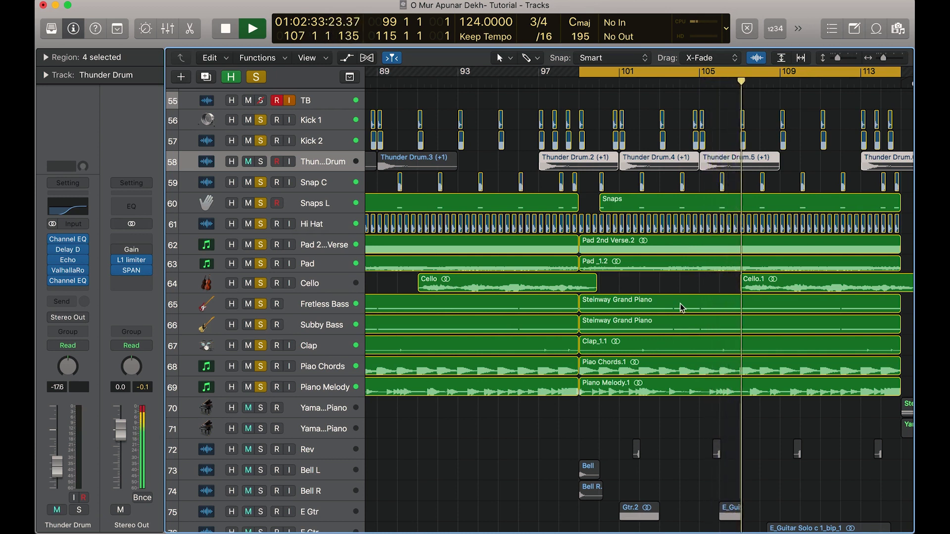
key("space")
left_click(261, 283)
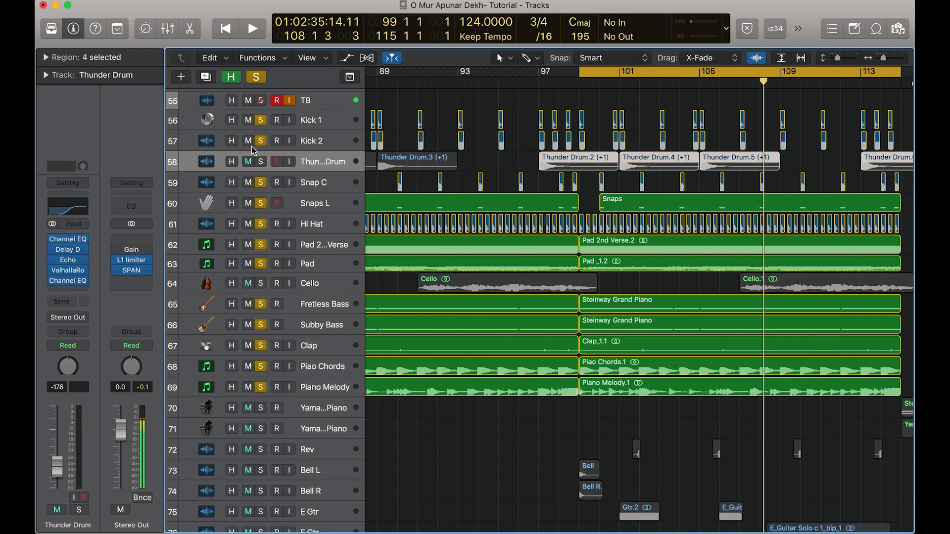
Solo only the Thunder Drum track, bypass all five of its effects and play the dry sound.
left_click(261, 161, "alt")
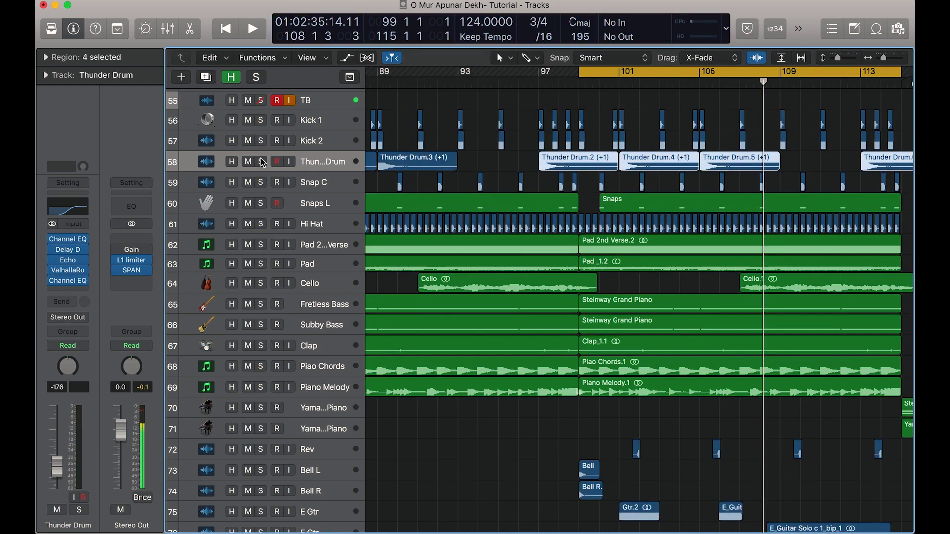
left_click_drag(53, 240, 55, 284)
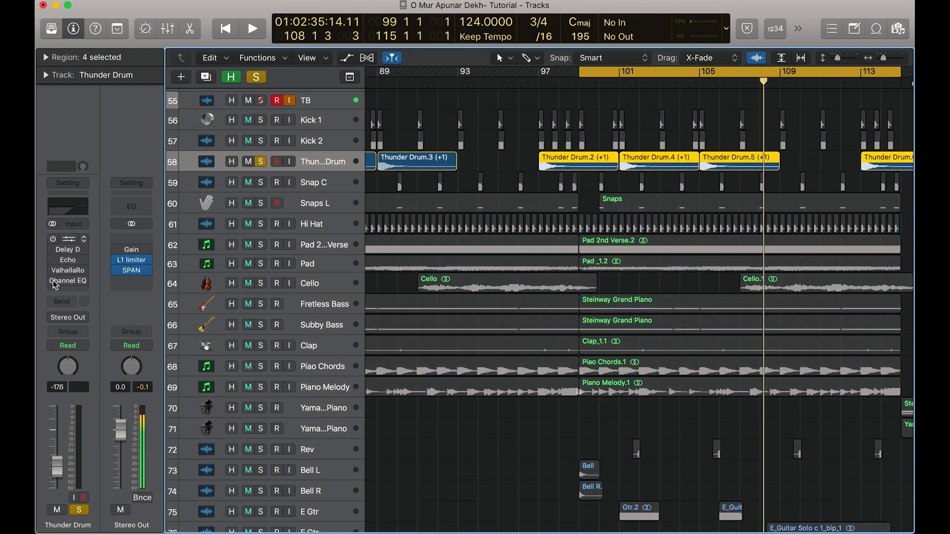
key("space")
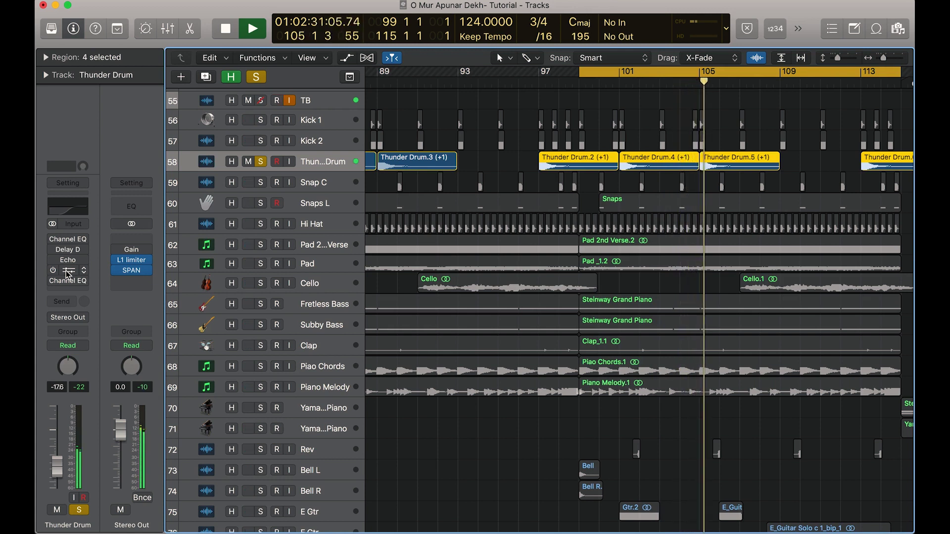
key("space")
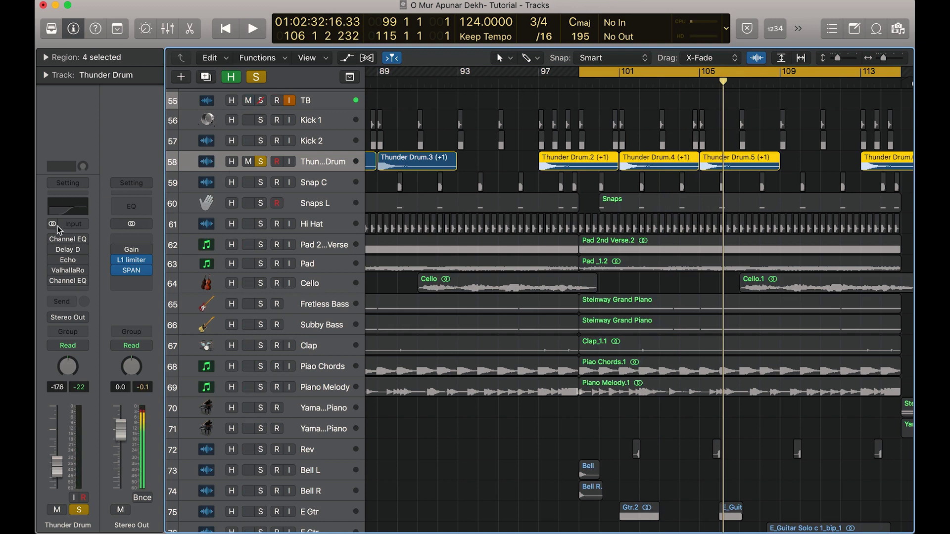
Enable the first Channel EQ on Thunder Drum and audition it with the cycle range set from bar 101 to 109.
left_click(68, 239)
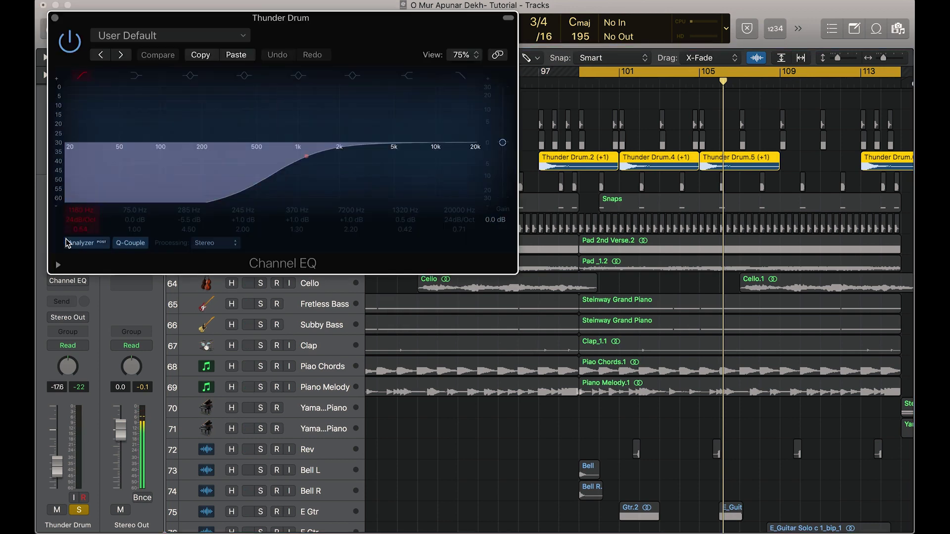
left_click(54, 18)
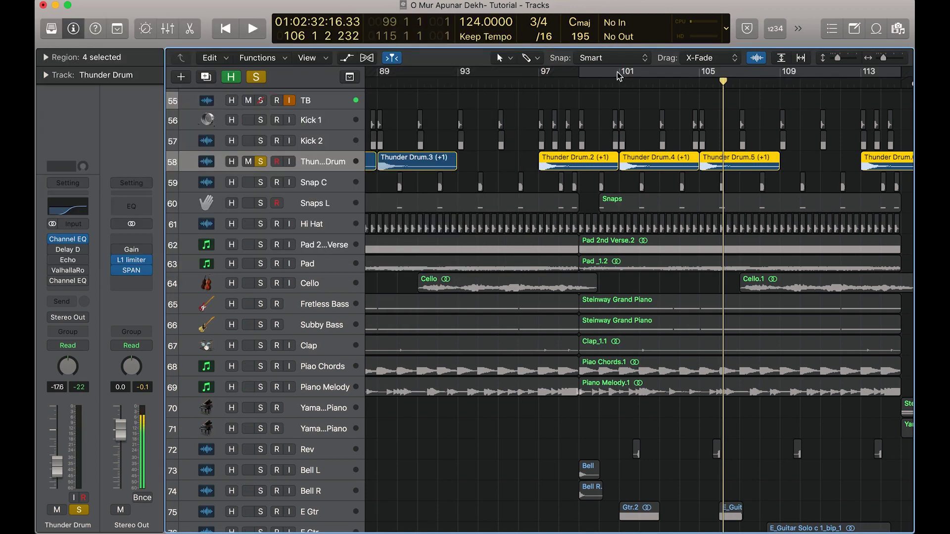
left_click_drag(620, 73, 784, 87)
key("space")
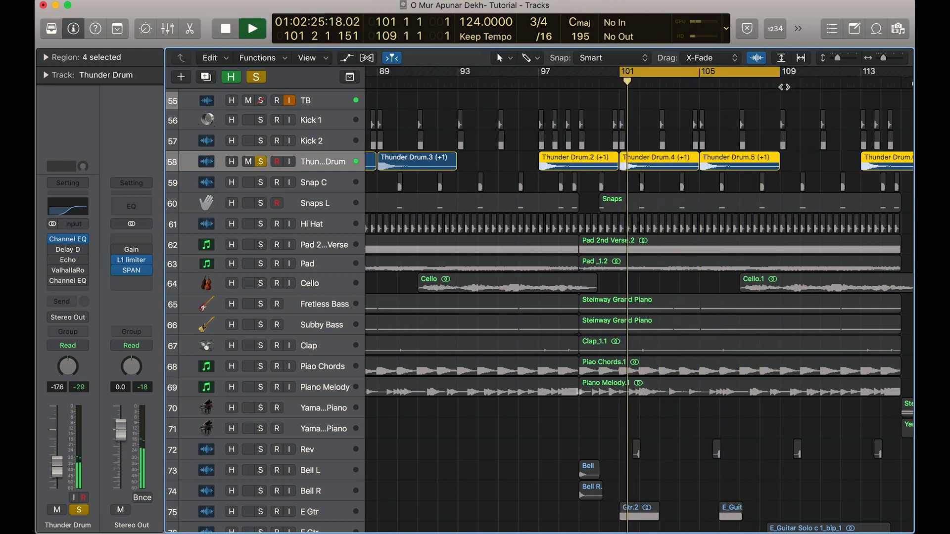
key("space")
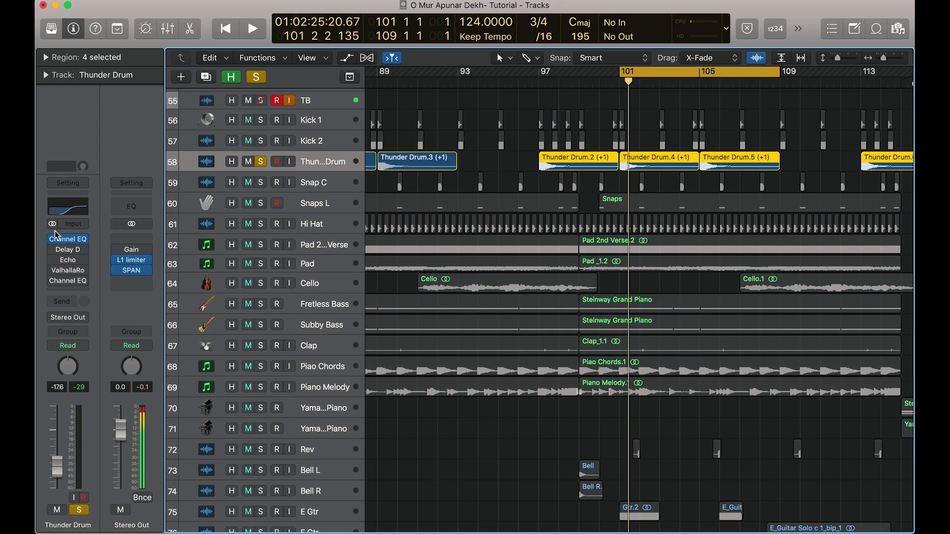
Enable Delay Designer on Thunder Drum and replay the cycle range several times to audition the delay.
left_click(68, 252)
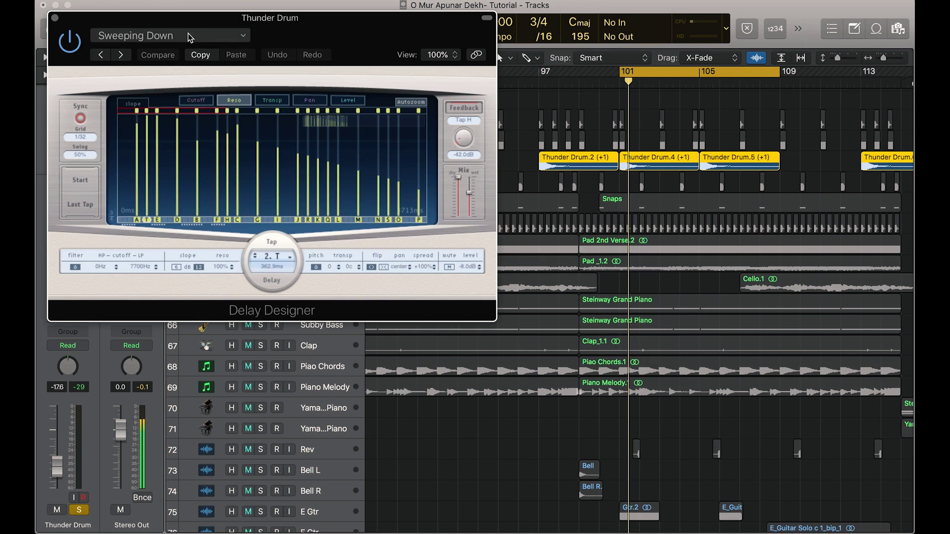
left_click(55, 19)
key("space")
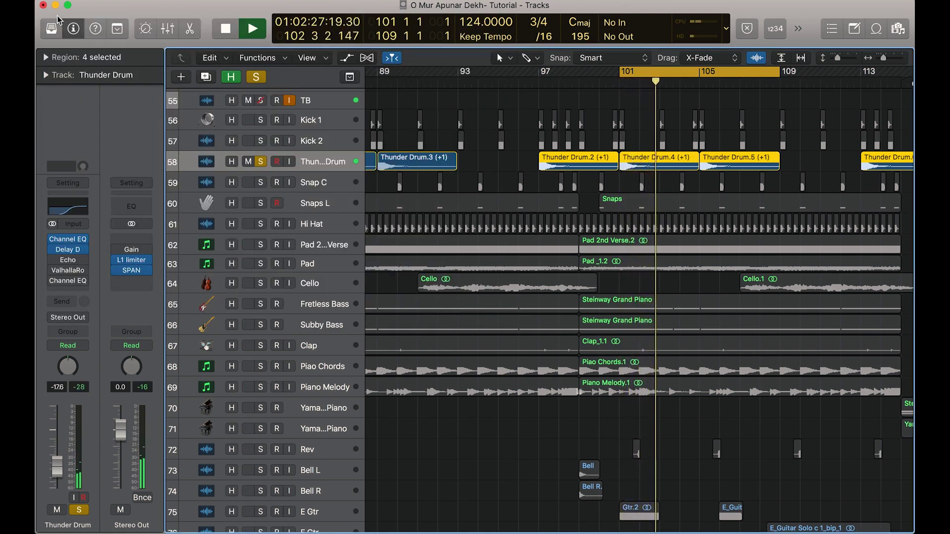
key("space")
key("space")
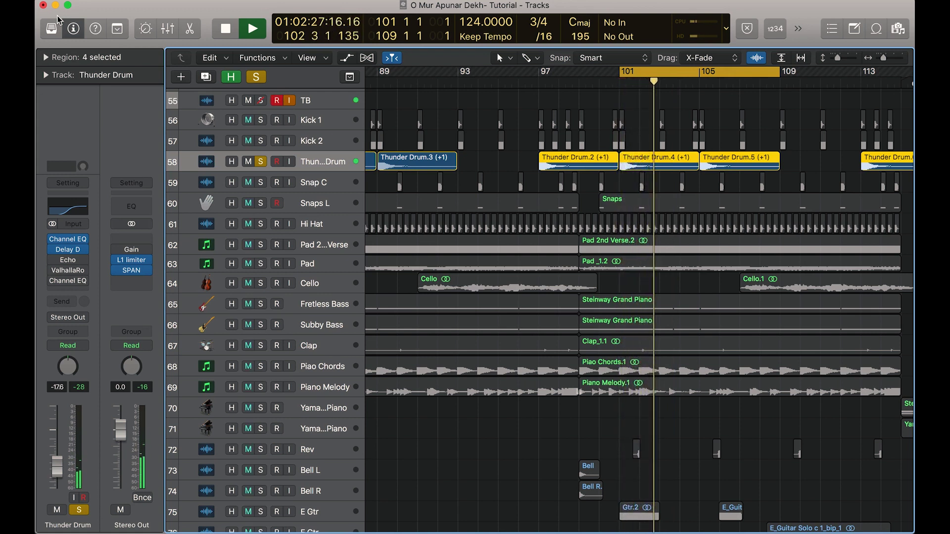
key("space")
key("space")
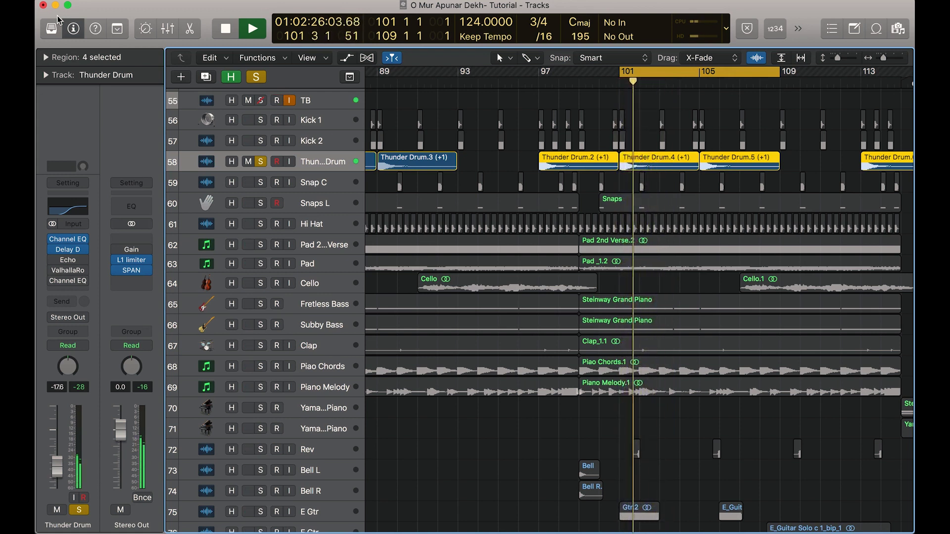
key("space")
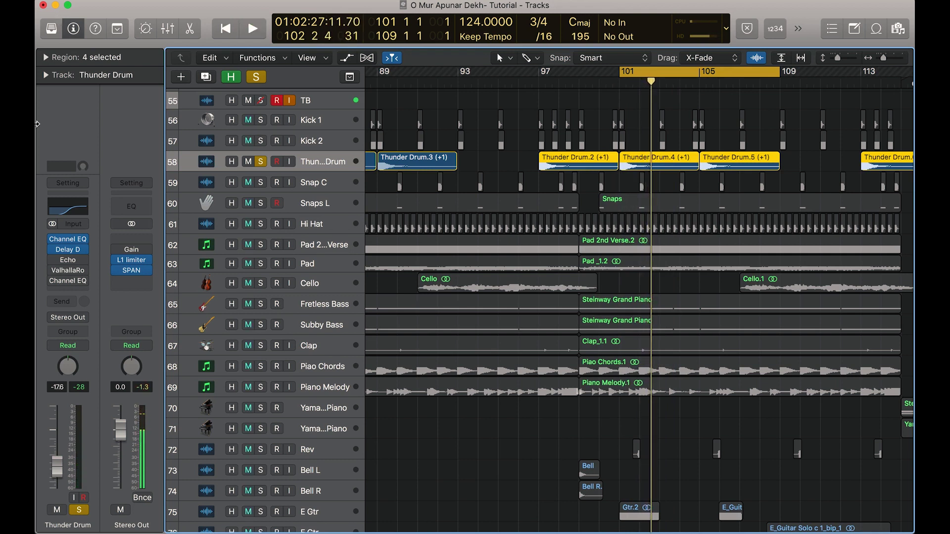
Enable the Echo effect on Thunder Drum and audition the track with it.
left_click(69, 261)
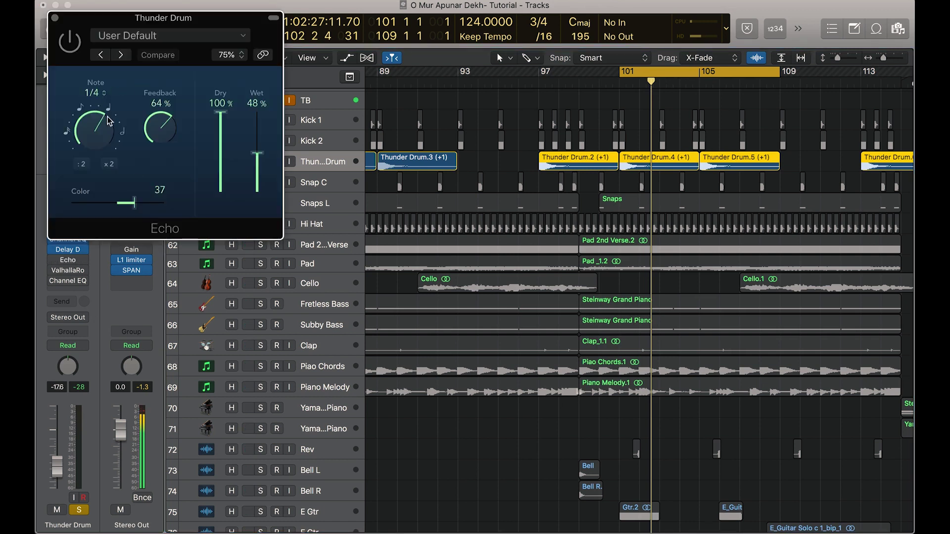
left_click(67, 42)
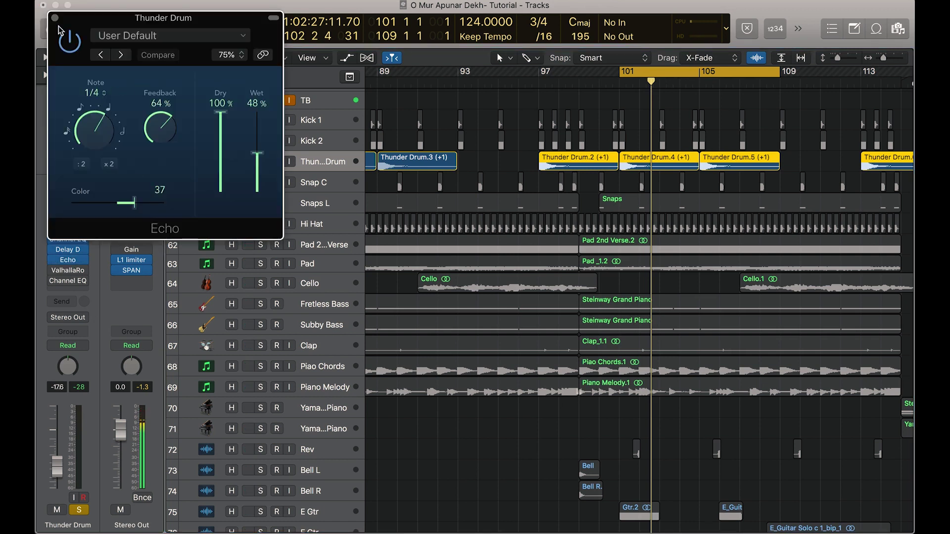
key("space")
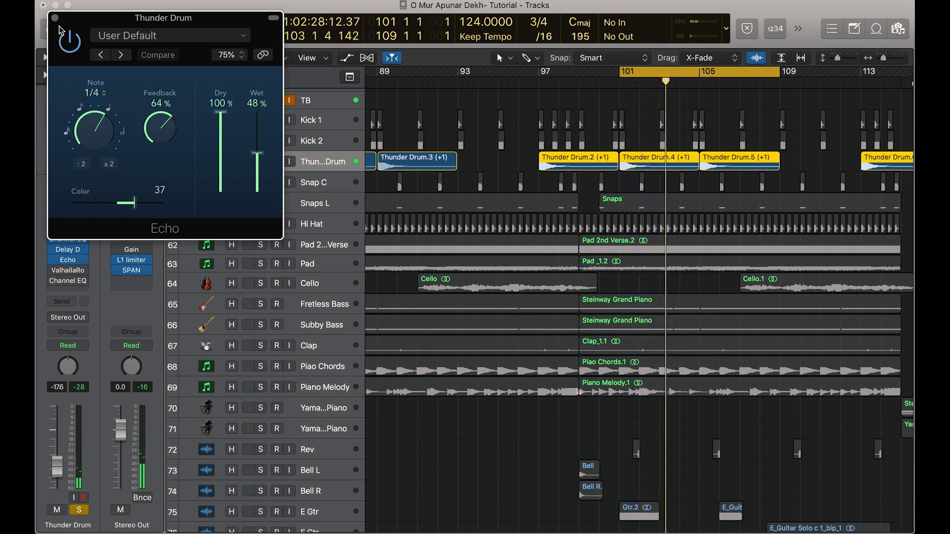
left_click(55, 18)
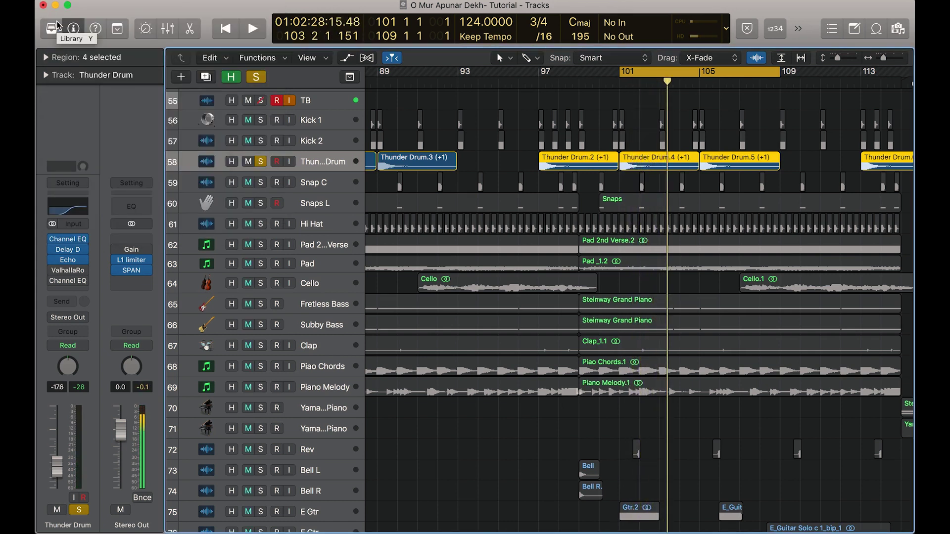
Enable ValhallaRoom on Thunder Drum, audition the reverb over the cycle range and review its settings.
left_click(69, 271)
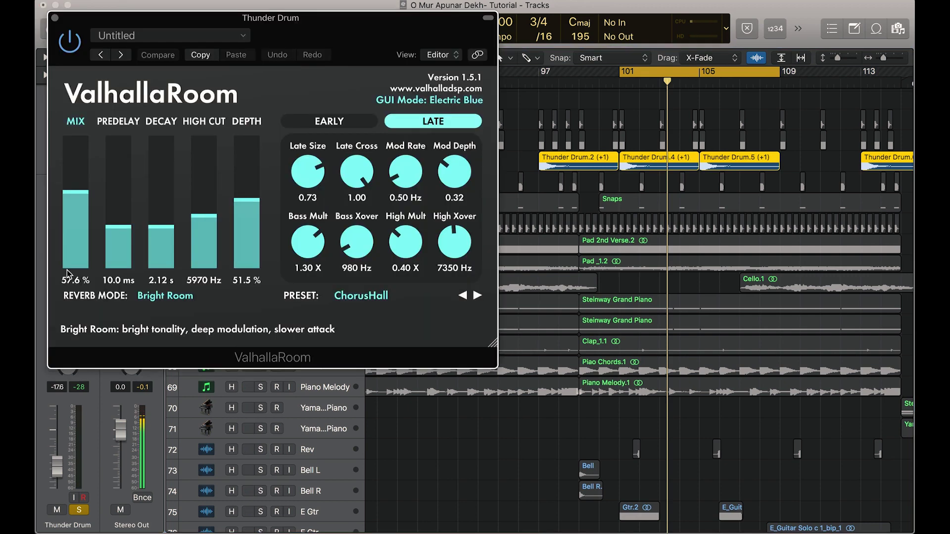
key("space")
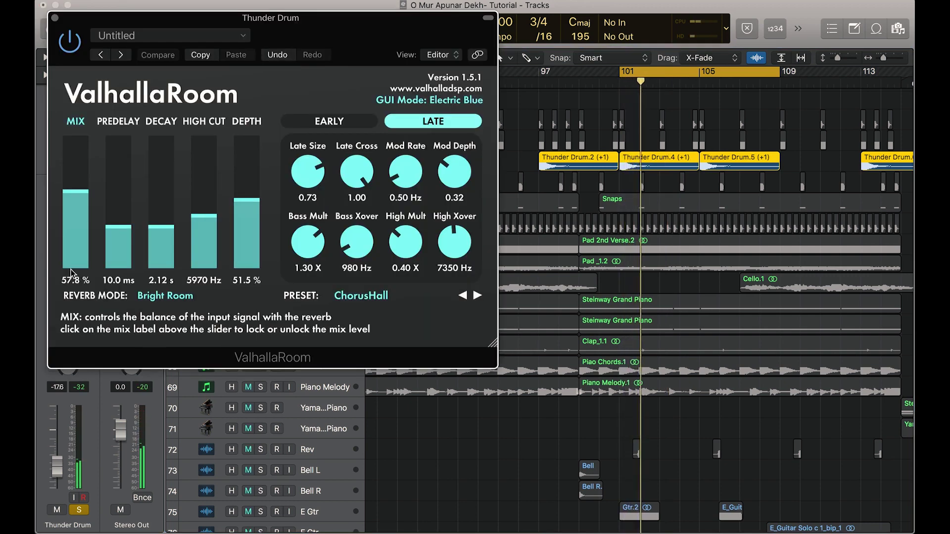
left_click(55, 18)
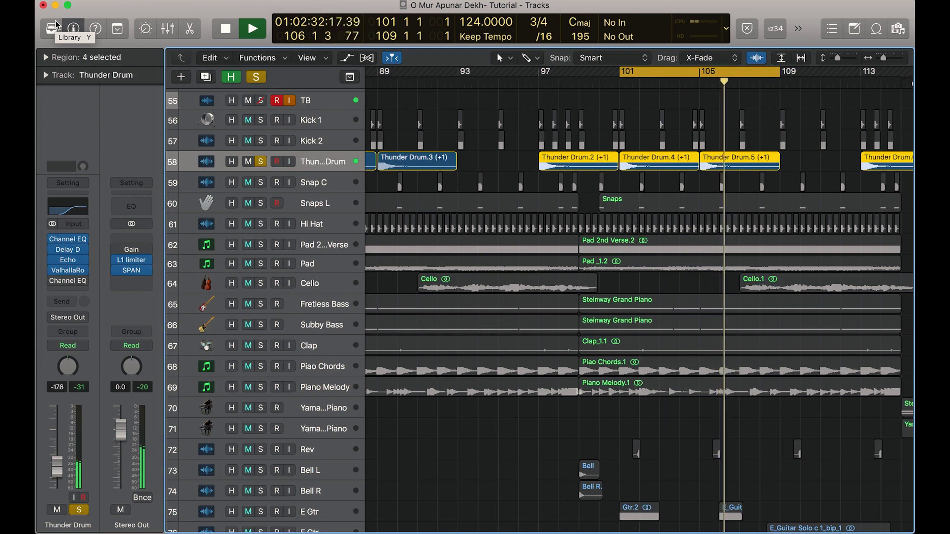
key("space")
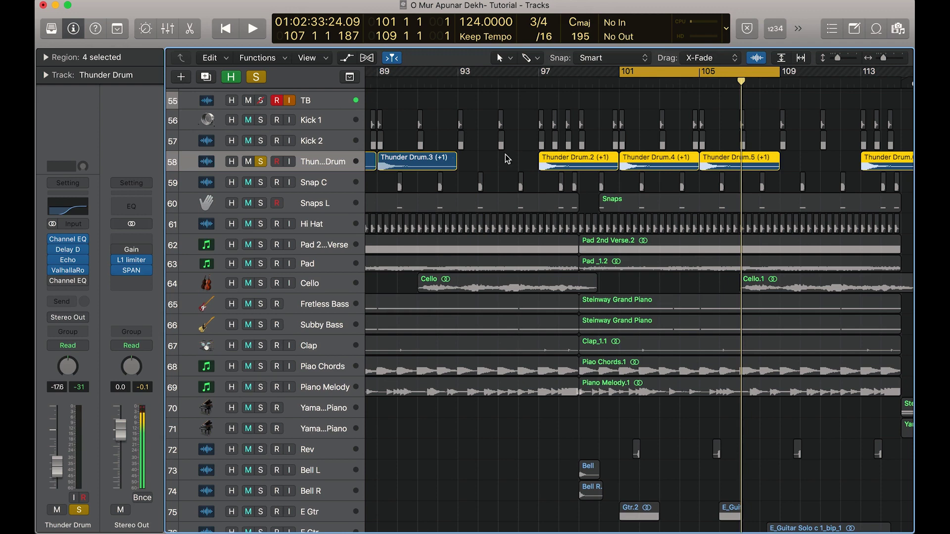
left_click(71, 272)
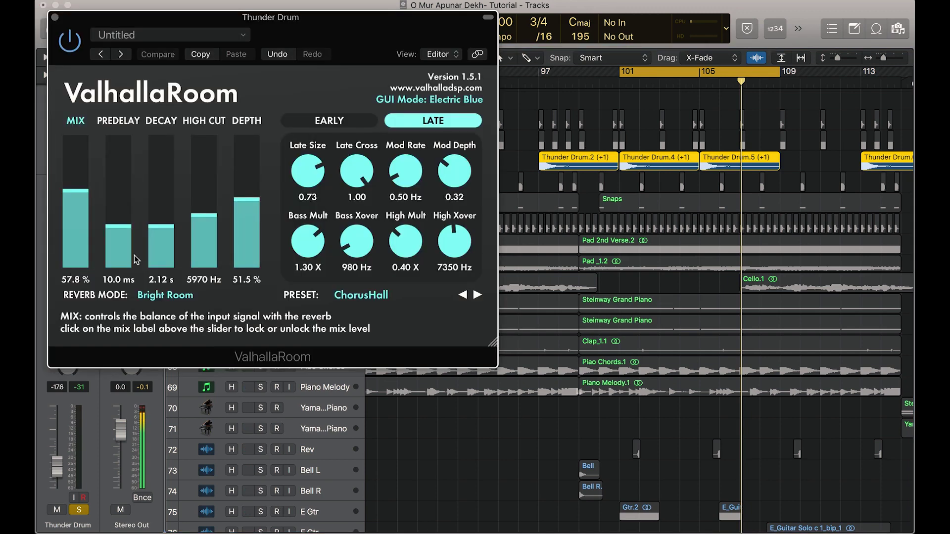
left_click(56, 18)
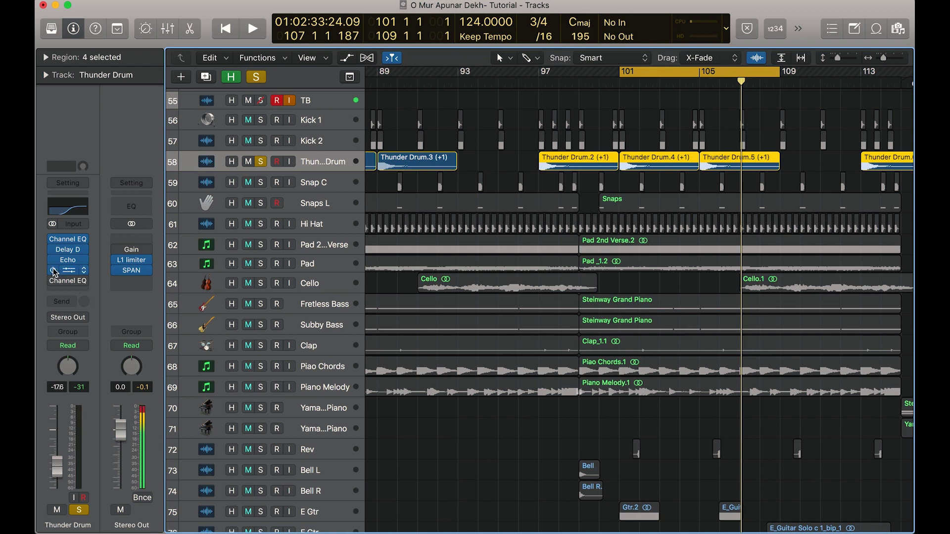
Enable the second Channel EQ at the end of Thunder Drum's effects chain and audition the track with it.
left_click(69, 281)
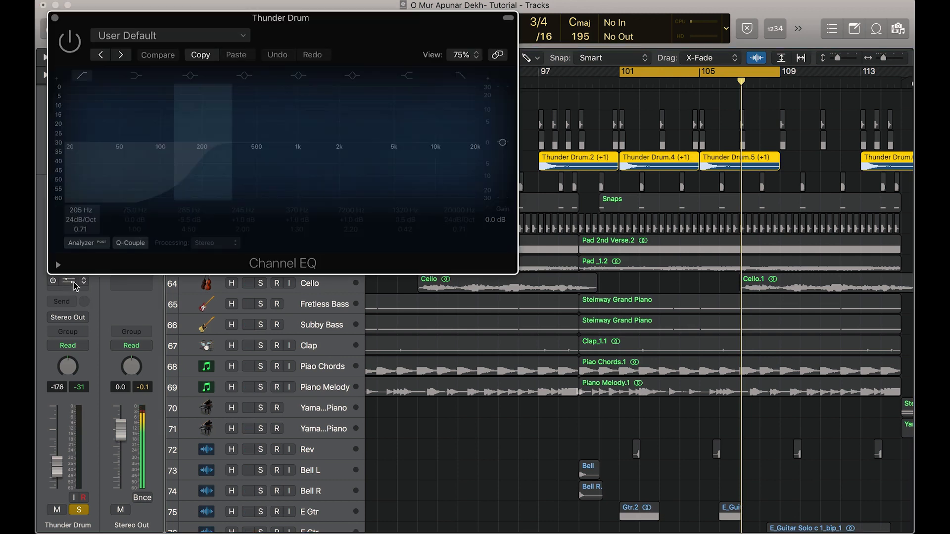
left_click(68, 42)
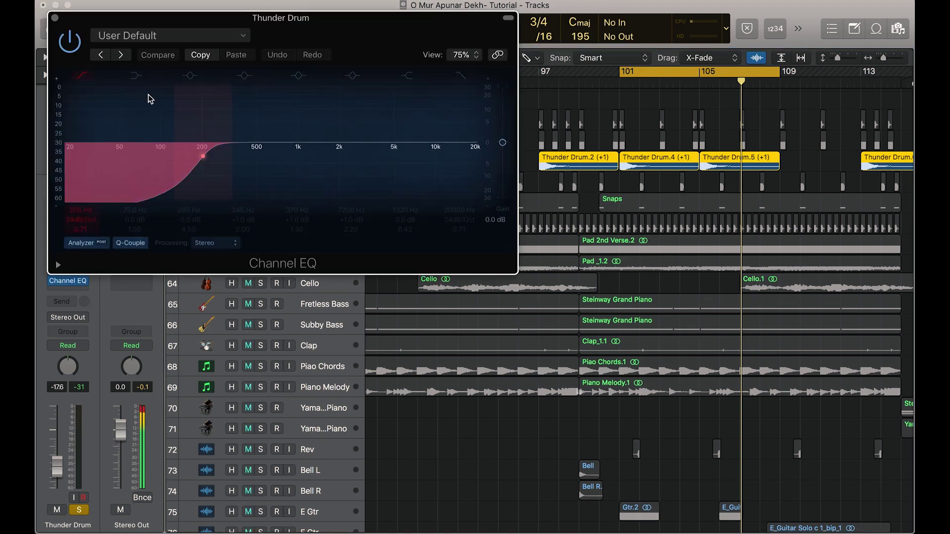
key("space")
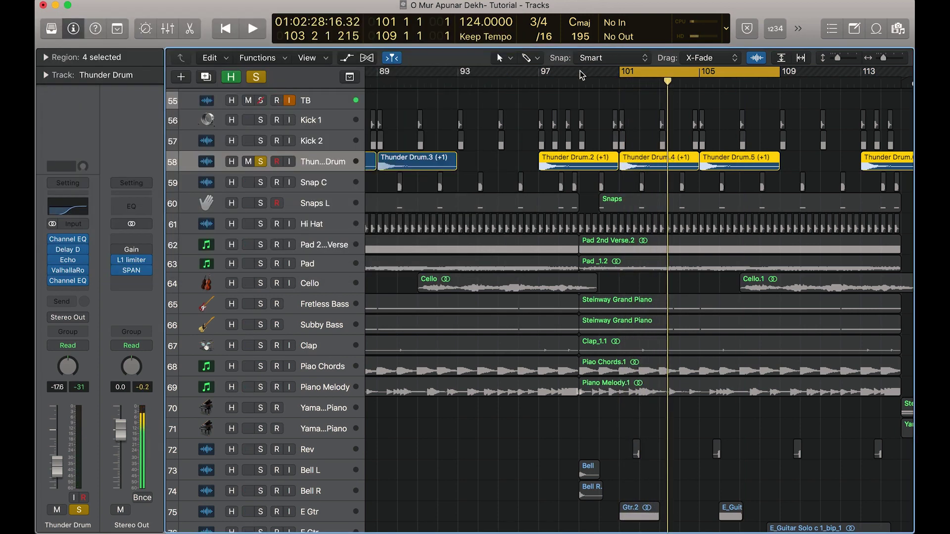
Set the cycle range from bar 99 to 115 and audition Kick 1 through Piano Melody soloed together, leaving out Cello.
left_click_drag(580, 70, 837, 283)
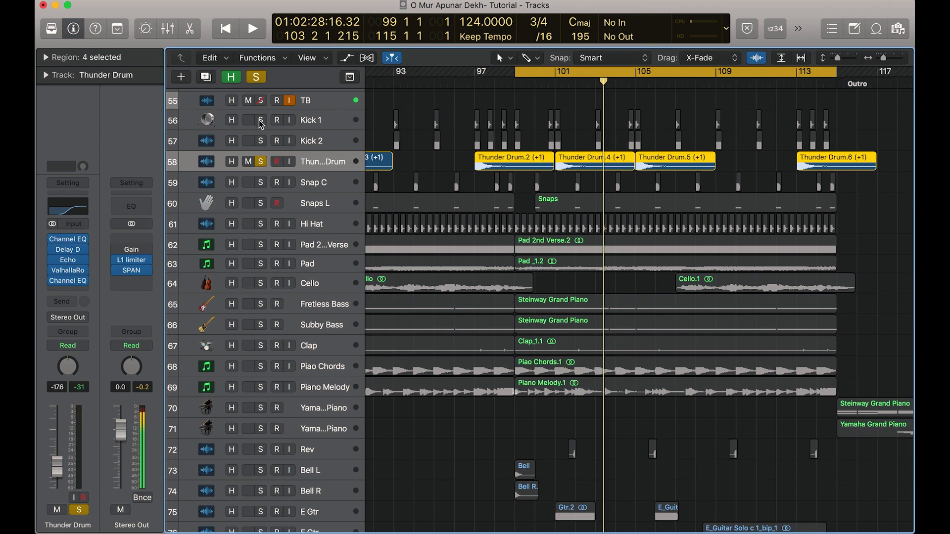
left_click_drag(260, 120, 266, 388)
left_click(260, 284)
key("space")
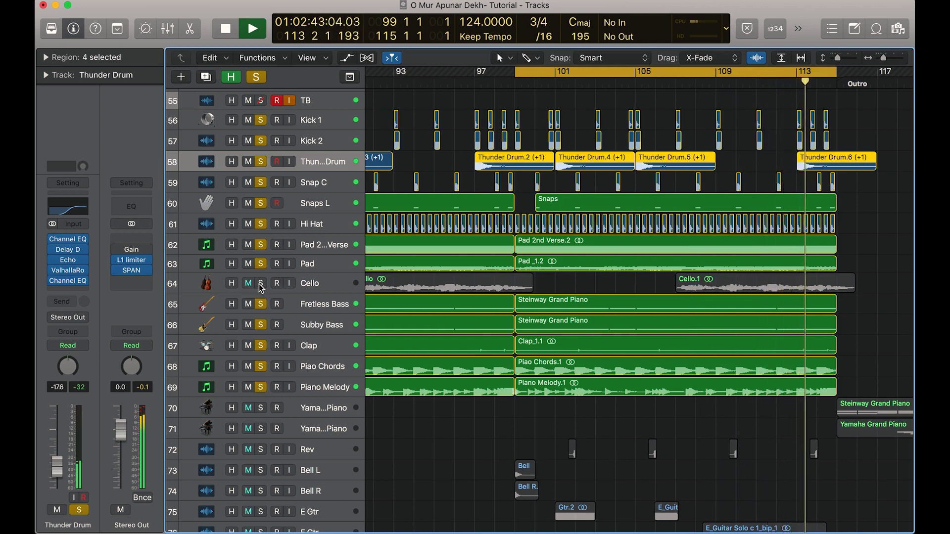
key("space")
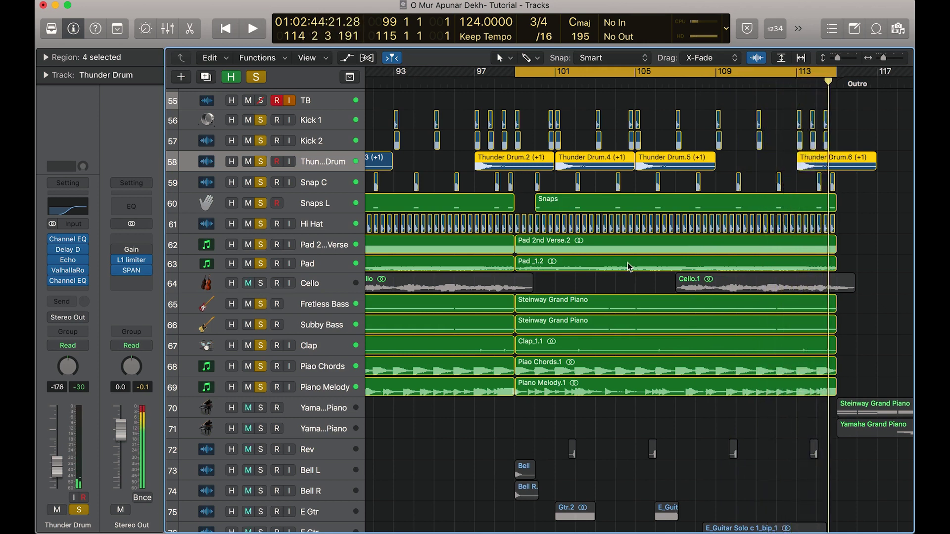
Reduce the track height, add Main, Vox Process, Harm, Maa HArm and Maa Vox to the solo, and play the mix from bar 99.
left_click(751, 163)
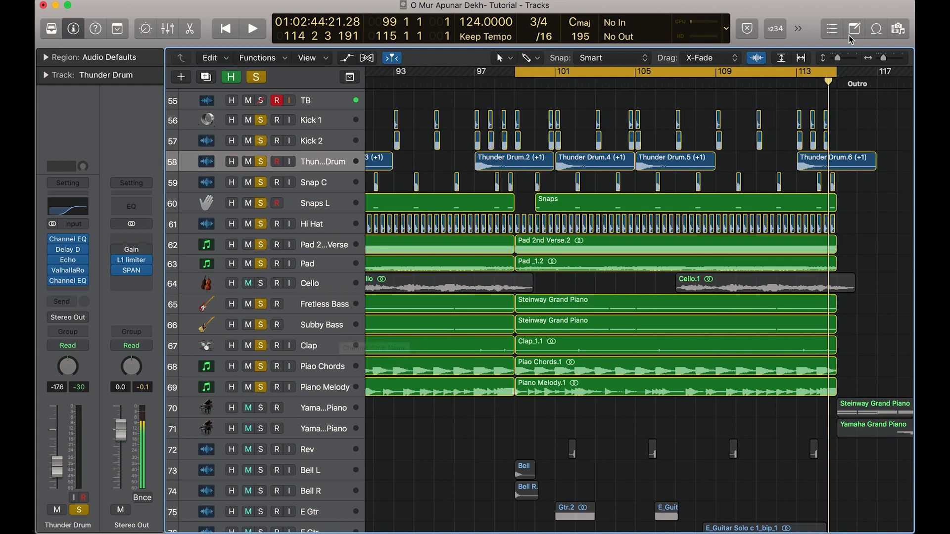
left_click_drag(841, 56, 839, 59)
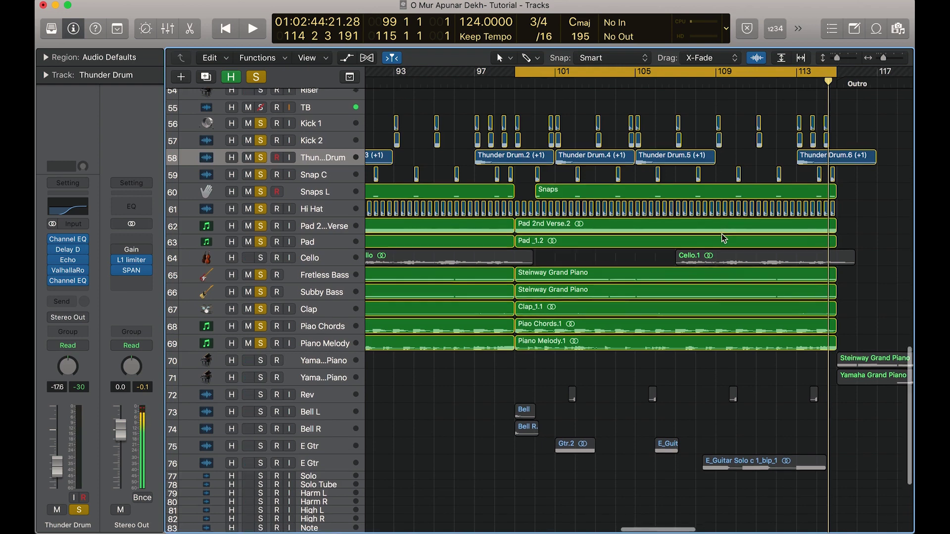
scroll(721, 235, "down", 6)
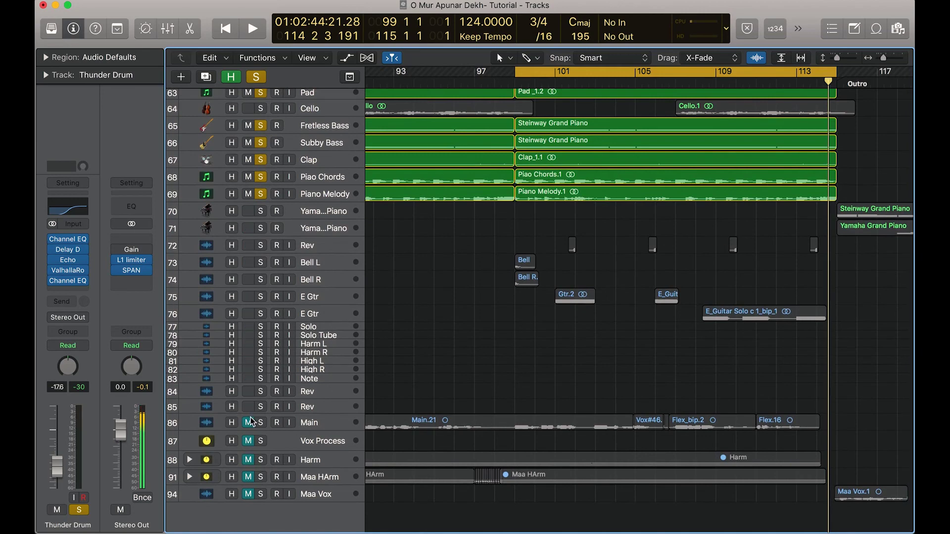
key("space")
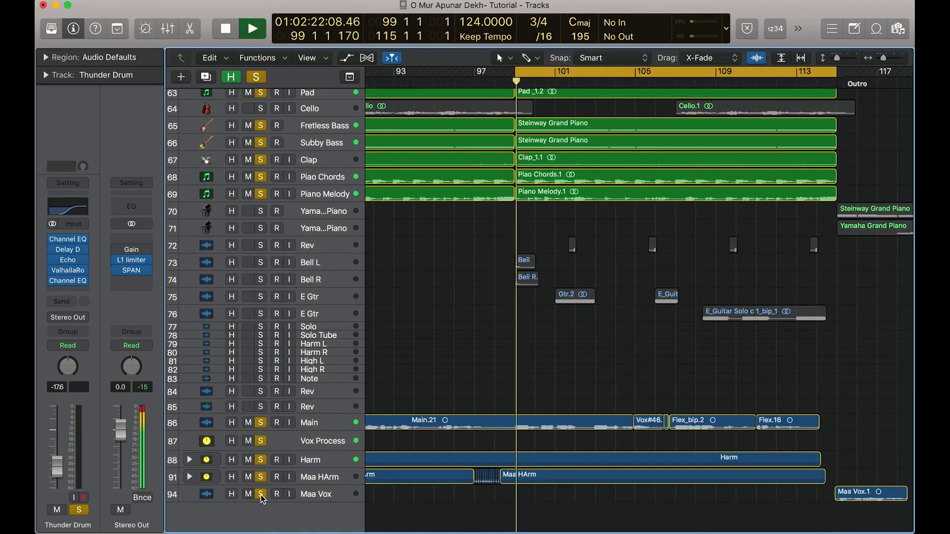
scroll(260, 494, "up", 2)
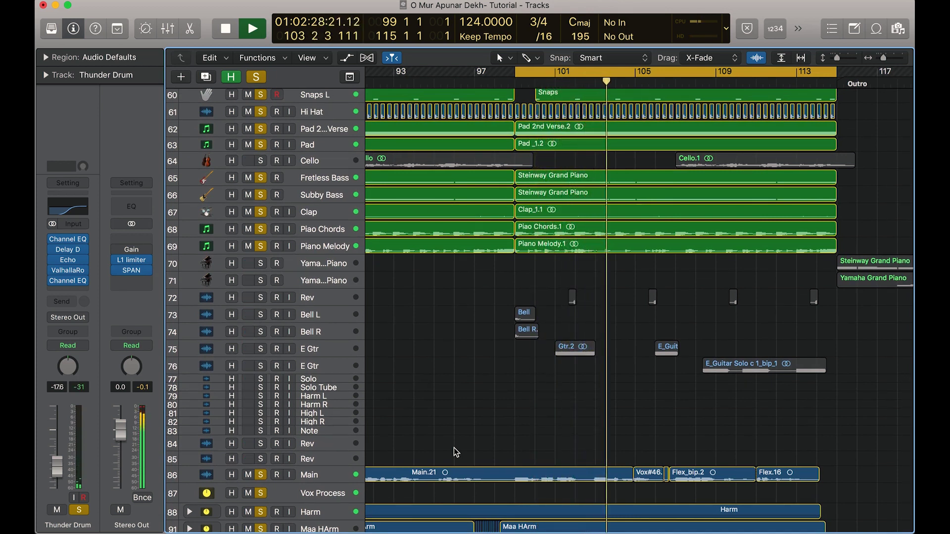
scroll(453, 448, "up", 1)
scroll(455, 451, "up", 1)
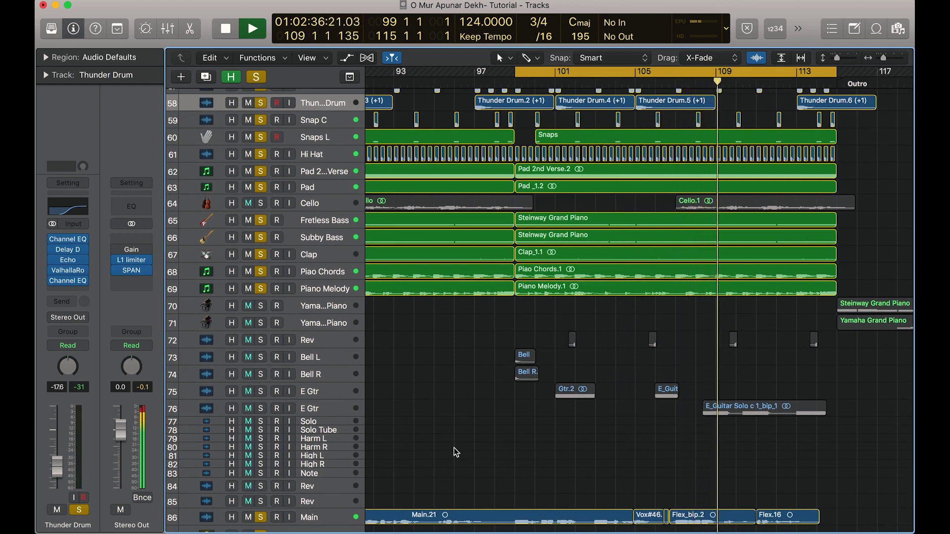
scroll(456, 452, "up", 1)
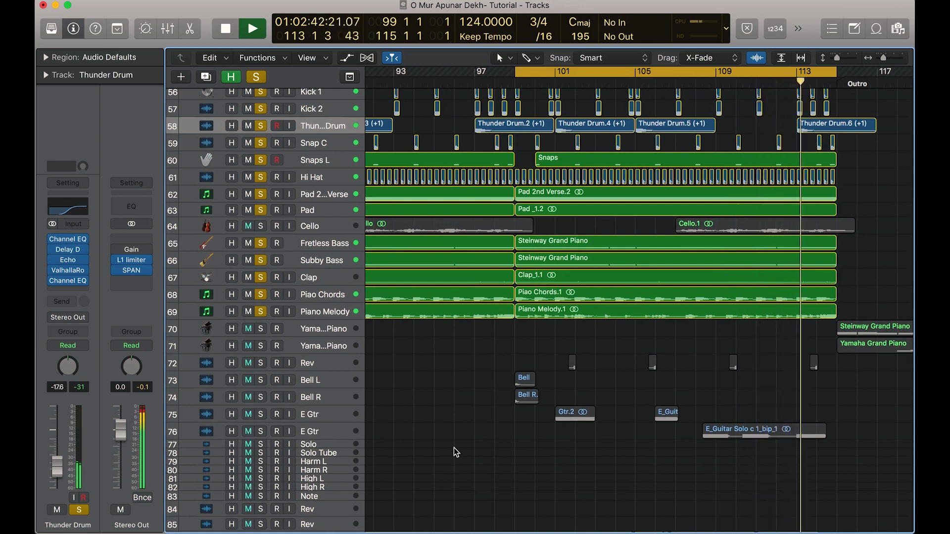
key("space")
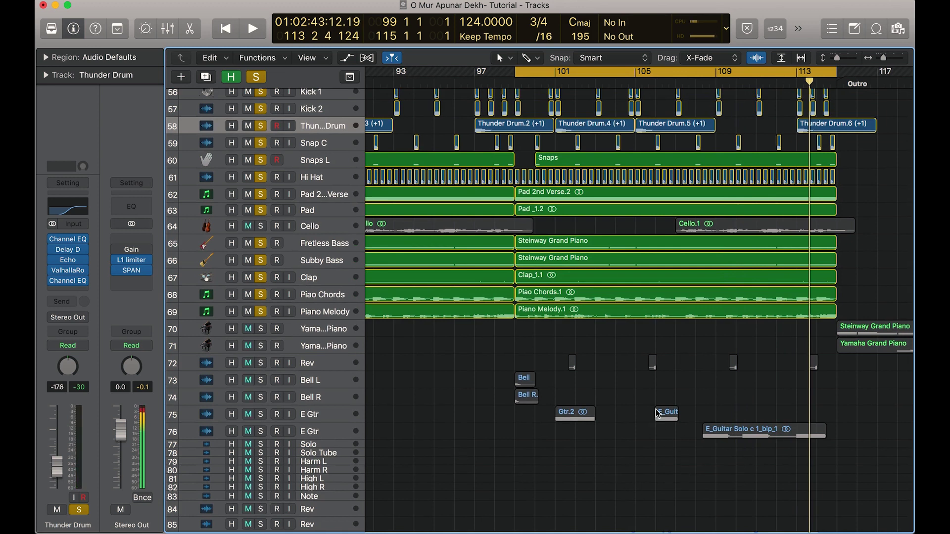
Replay the soloed mix from bar 105 and stop after bar 110.
left_click(635, 80)
key("space")
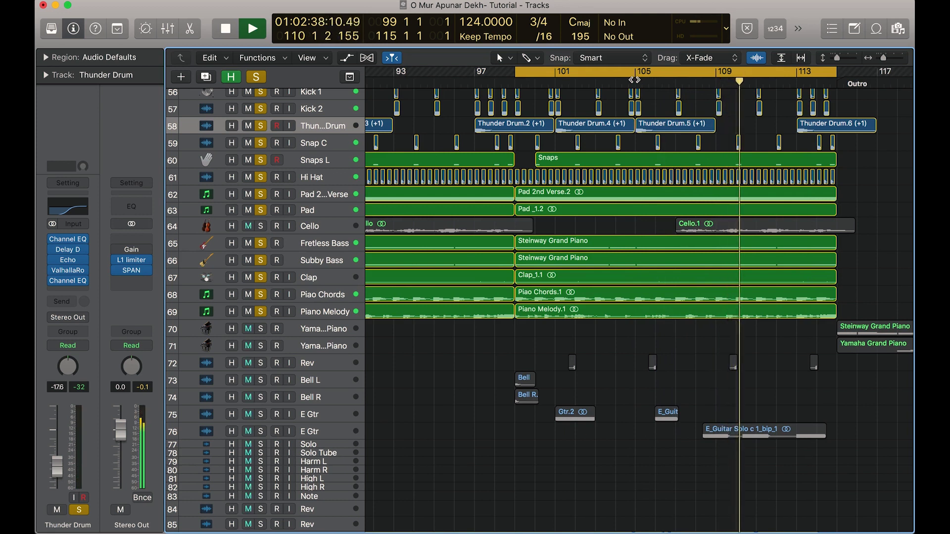
key("space")
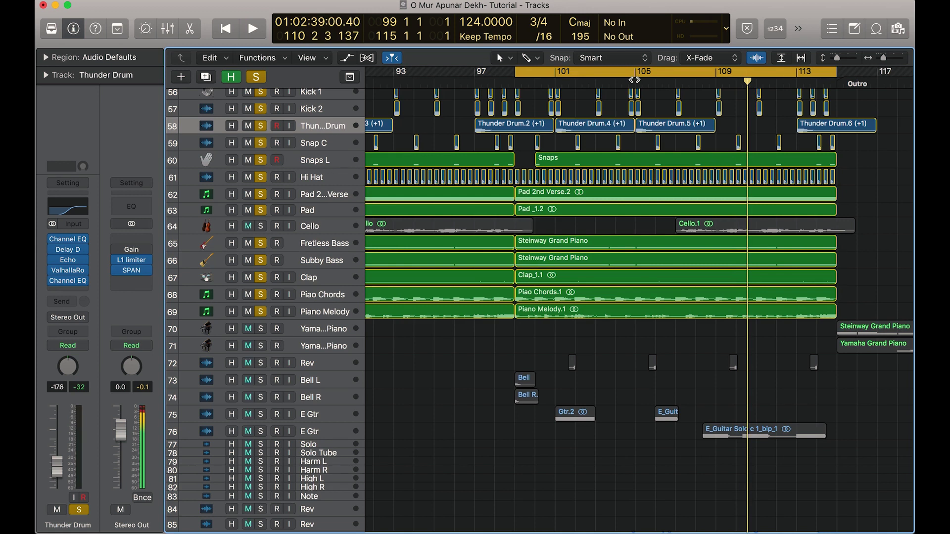
Solo only the Cello track, bypass its four effects and two sends, and play the dry sound from bar 107.
left_click(261, 226)
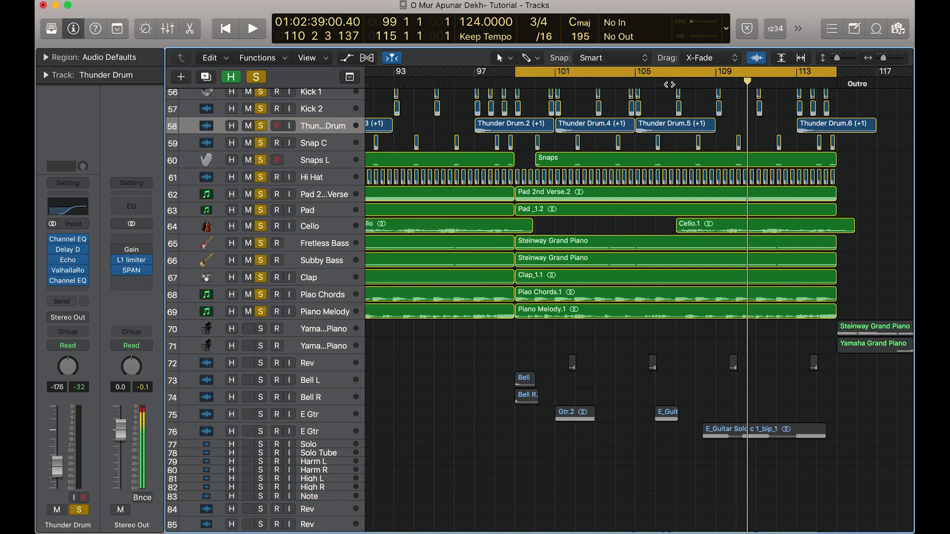
left_click(673, 84)
left_click(325, 228)
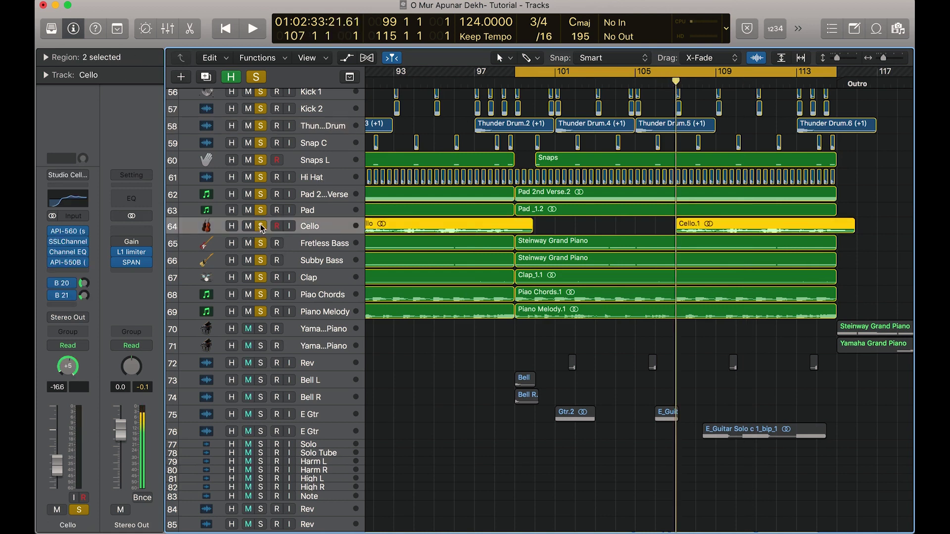
left_click(261, 227, "alt")
key("space")
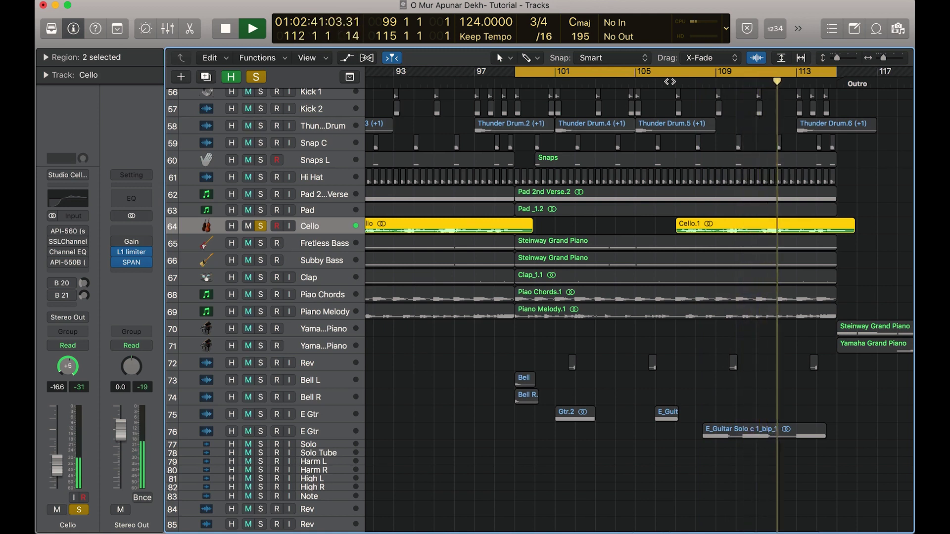
key("space")
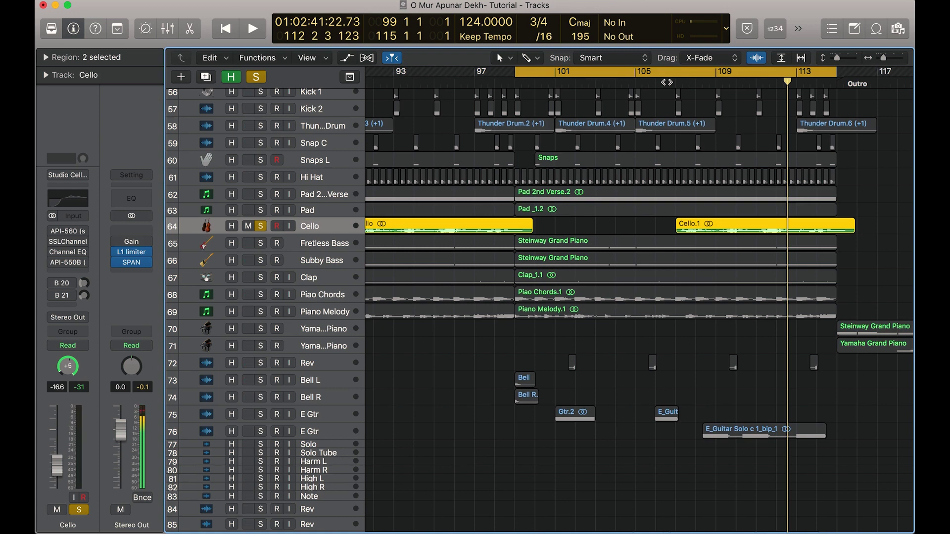
key("space")
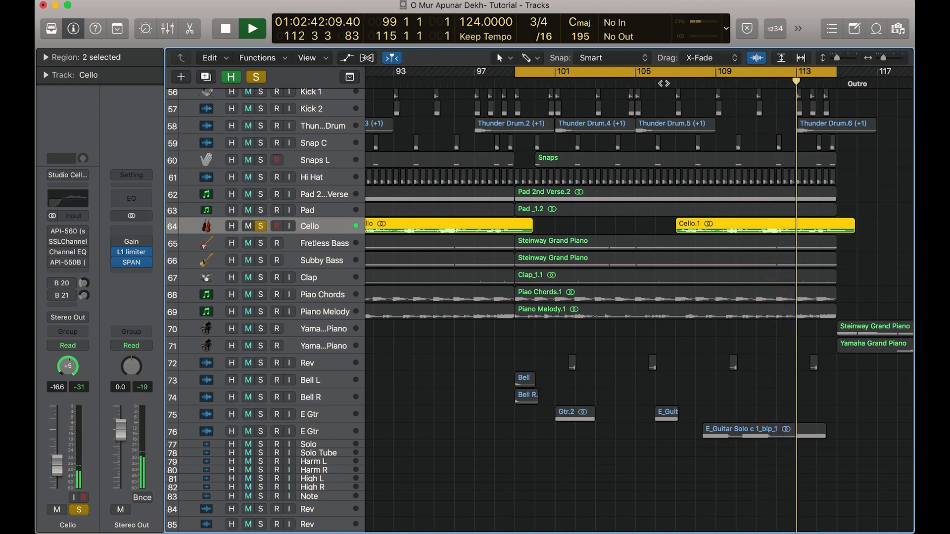
Enable API-560 and SSLChannel on Cello one after the other, auditioning each from about bar 107 with cycling off.
left_click(74, 234)
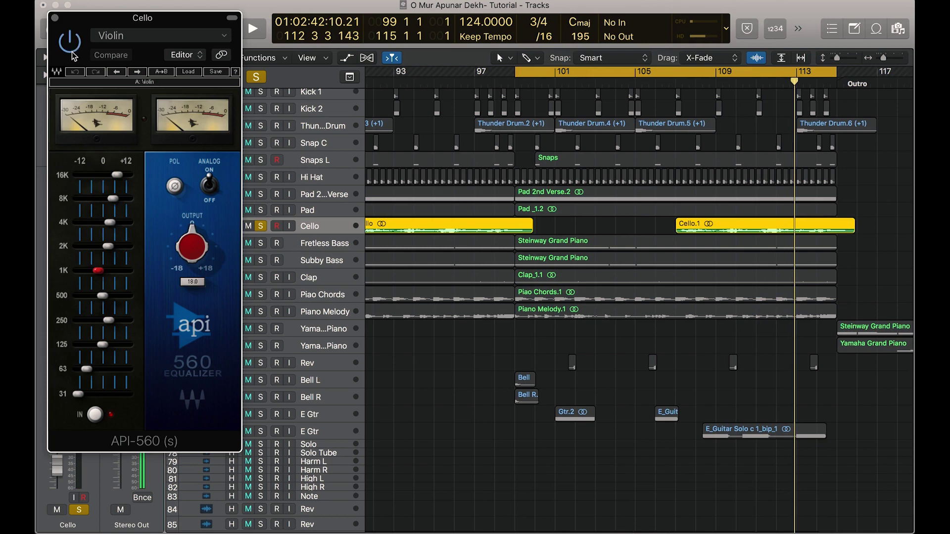
left_click(58, 20)
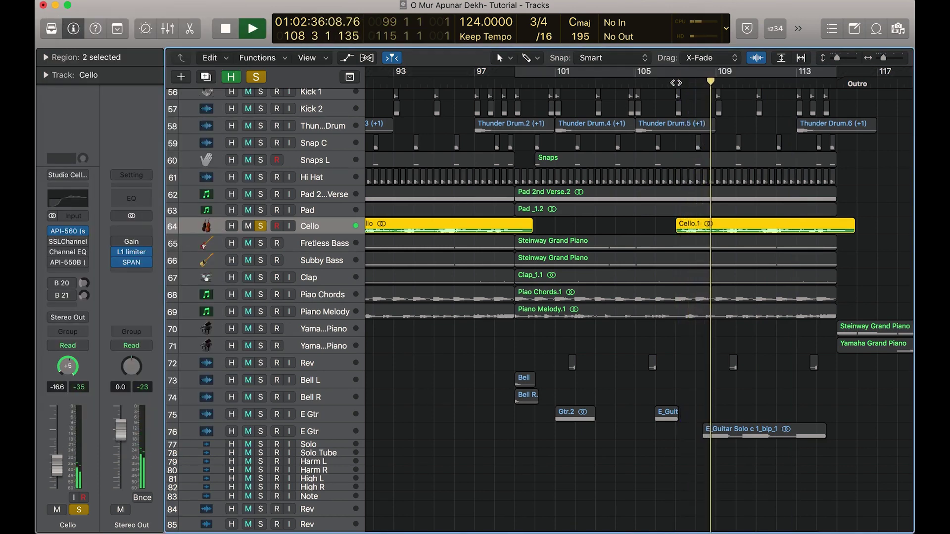
left_click(74, 246)
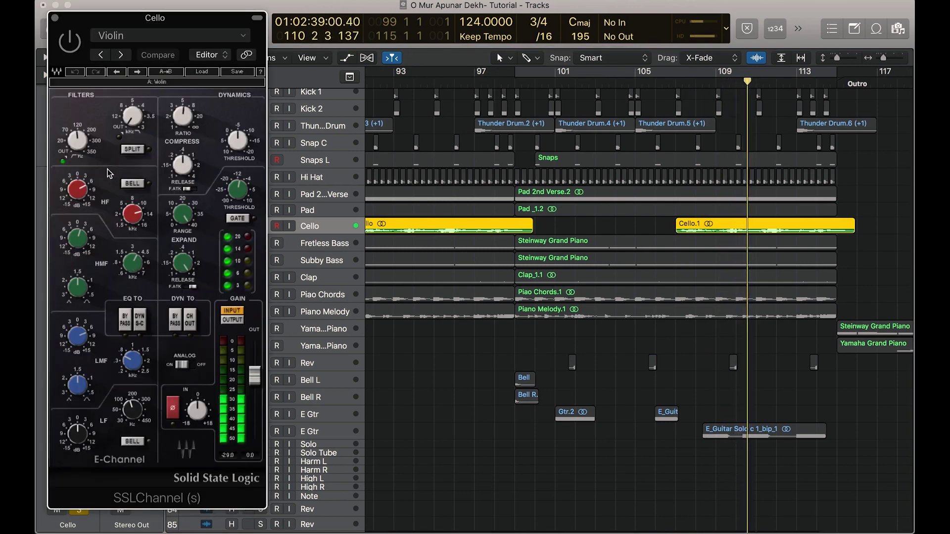
left_click(671, 83)
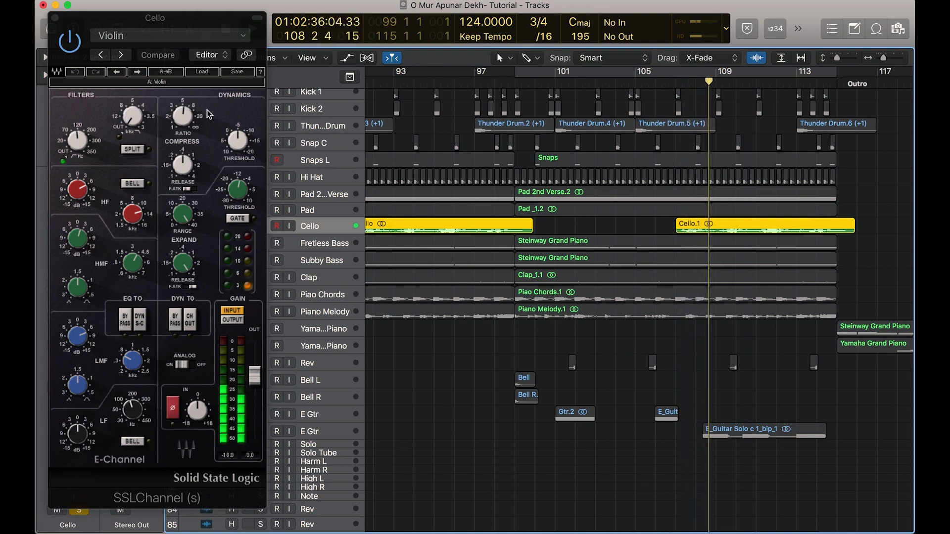
left_click(55, 18)
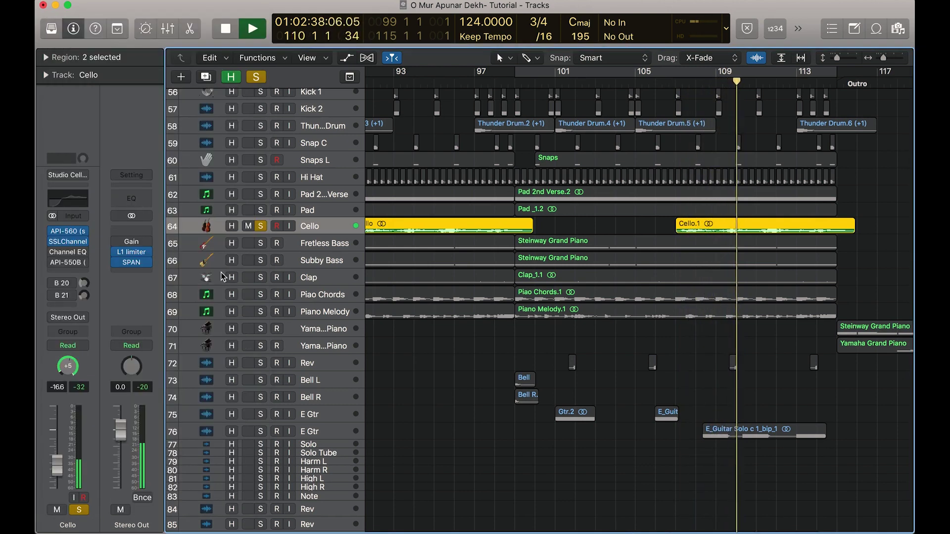
Enable the Channel EQ on Cello and replay the region from about bar 107 to audition it.
left_click(70, 252)
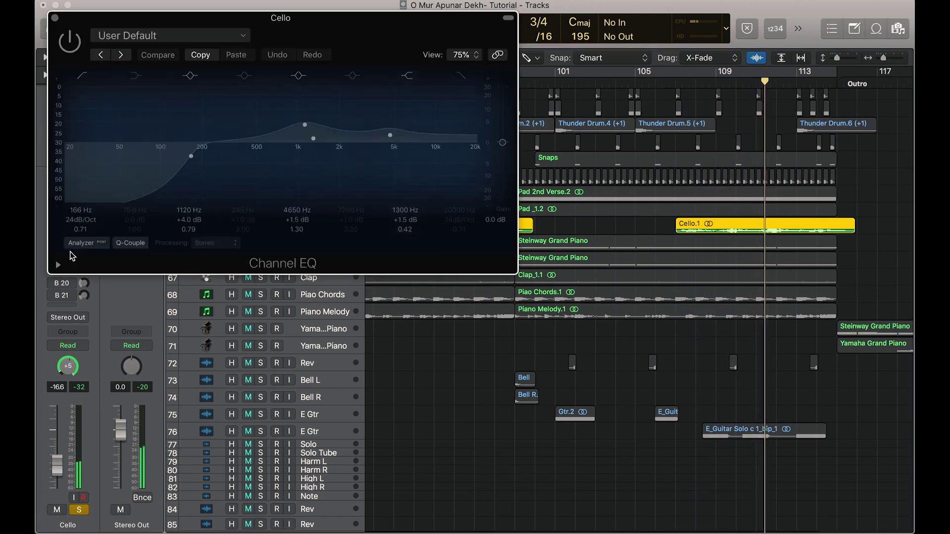
left_click(76, 48)
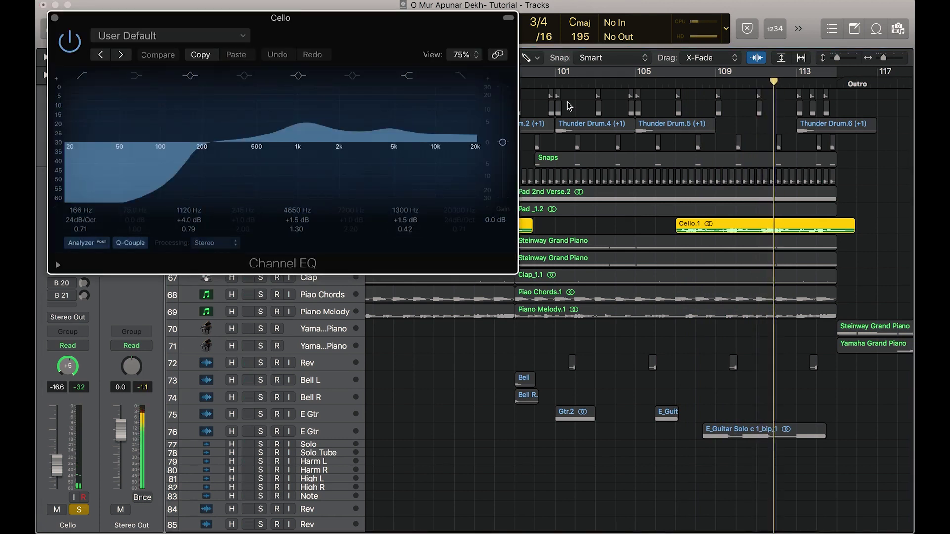
left_click(672, 82)
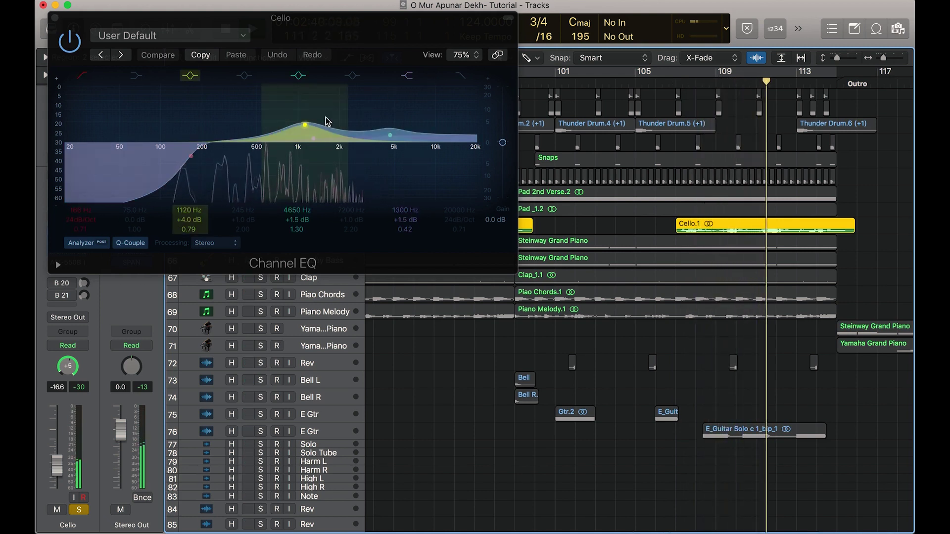
Look over the Cello's API-550B equalizer, and bypass its SSLChannel and Channel EQ.
left_click(55, 18)
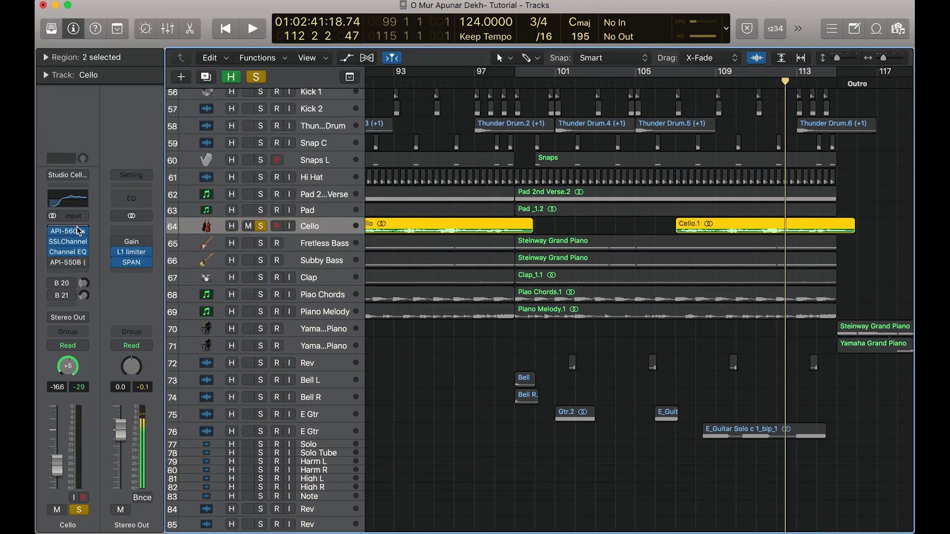
left_click(67, 265)
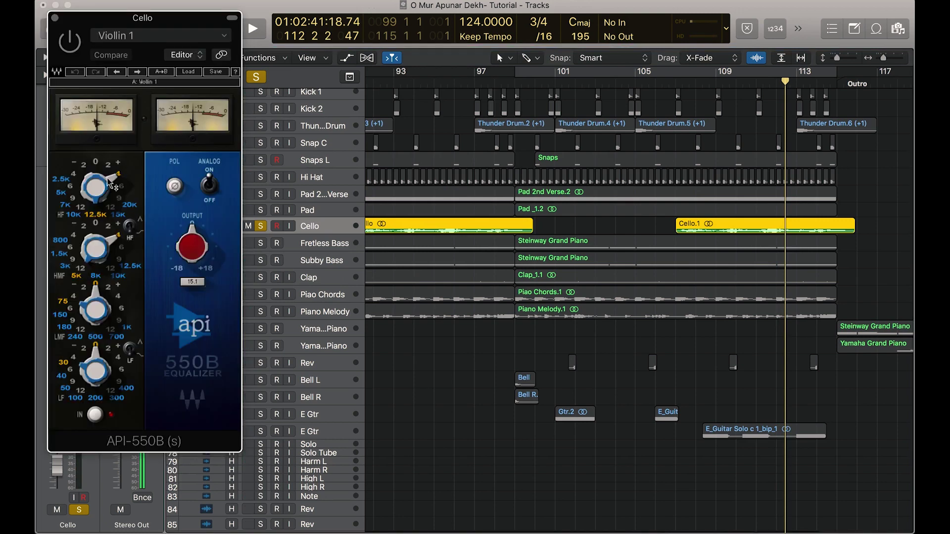
left_click(55, 18)
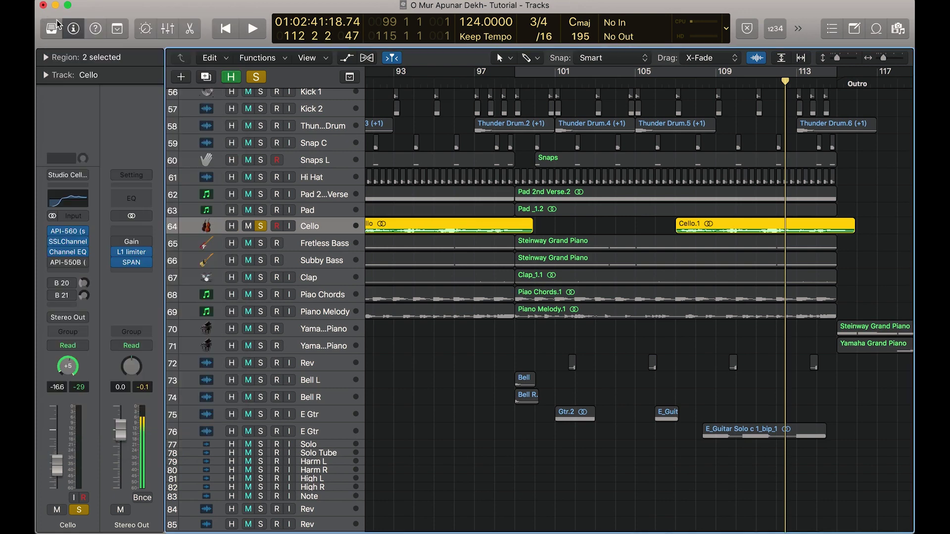
left_click(54, 242)
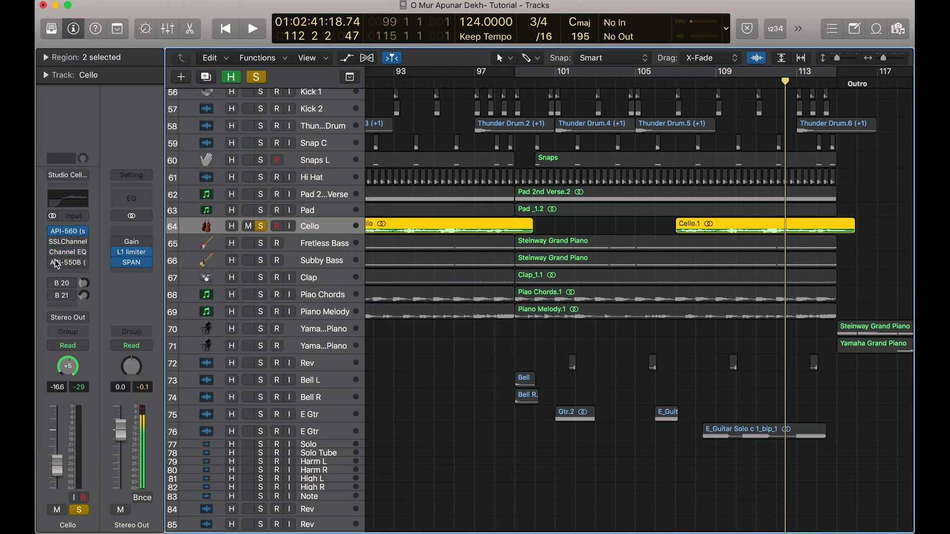
Set a cycle range from bar 107 to 115 and play it, switching API-560 on Cello off and back on to compare.
left_click(69, 232)
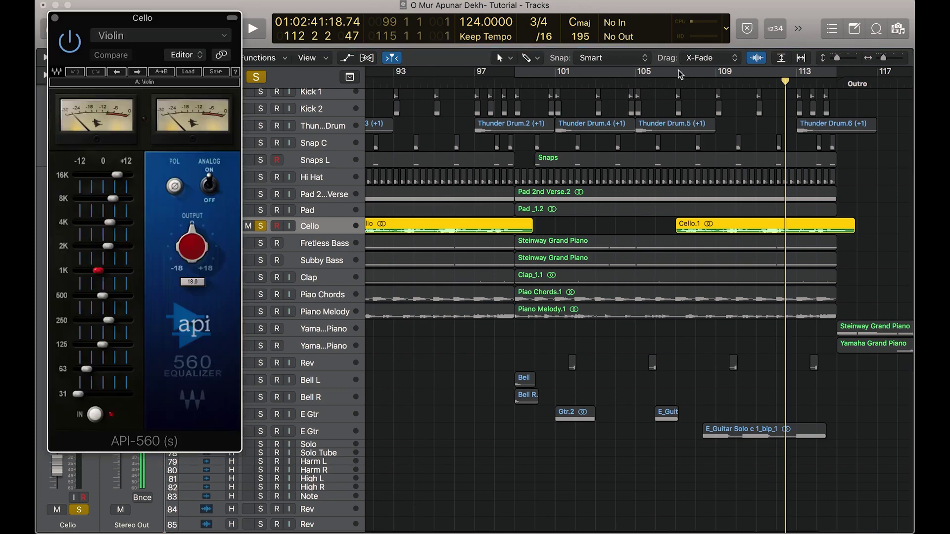
left_click_drag(680, 75, 836, 76)
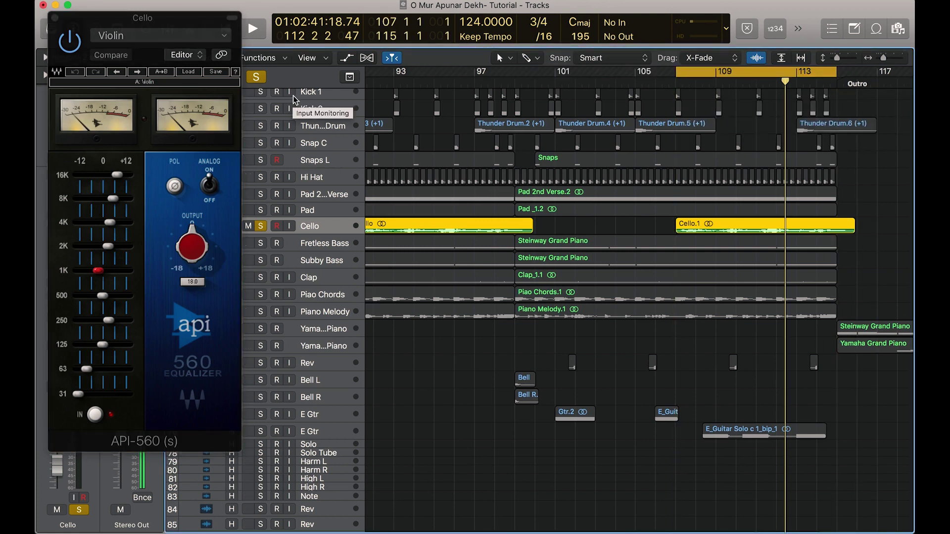
key("space")
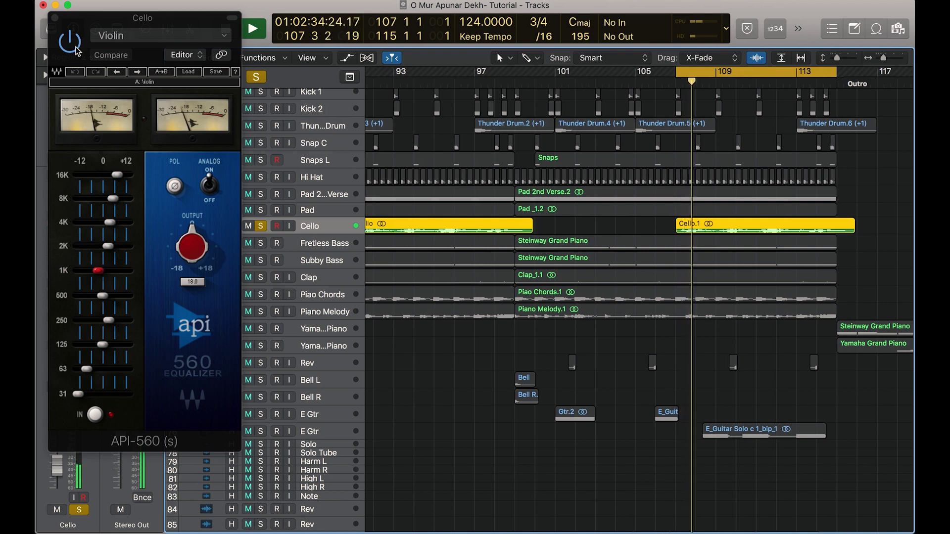
left_click(77, 50)
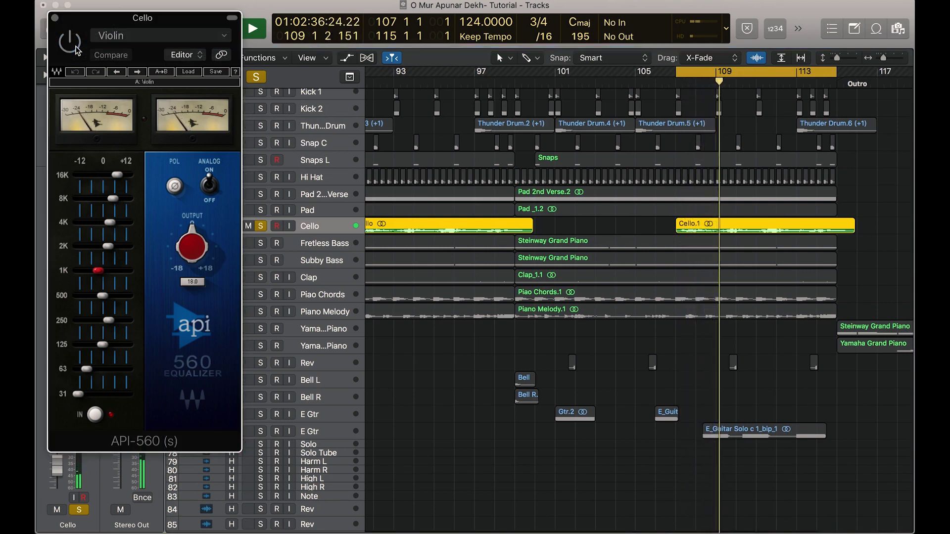
left_click(77, 49)
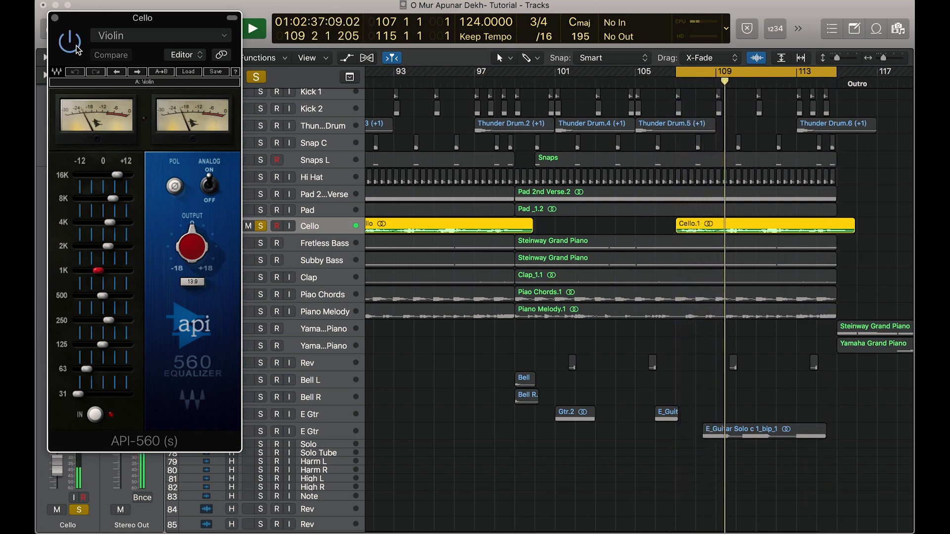
key("space")
left_click(55, 18)
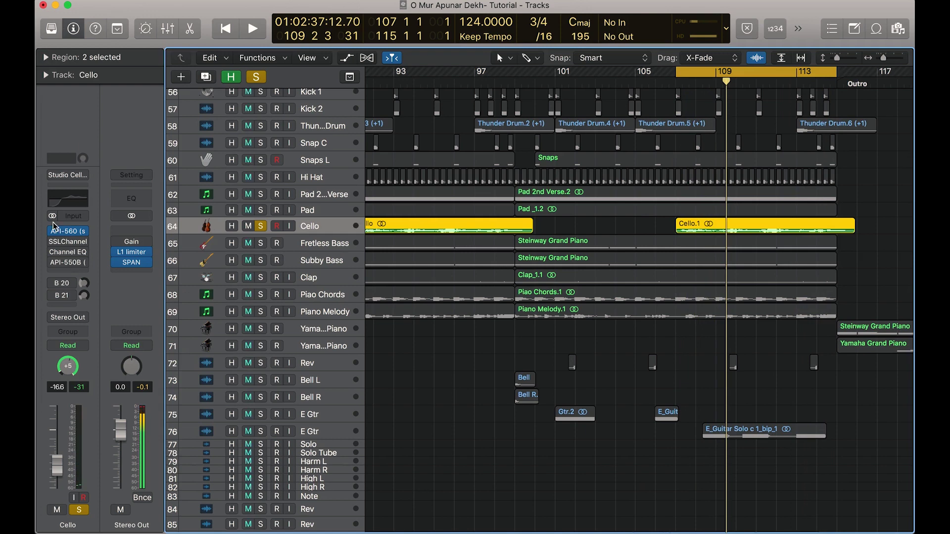
Enable SSLChannel on Cello while auditioning the cycle range from bar 107.
left_click(67, 242)
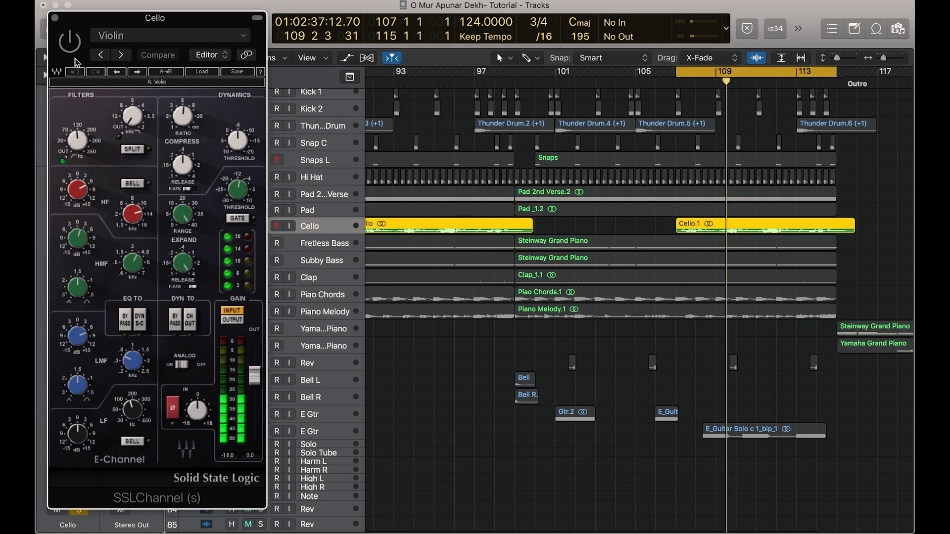
key("space")
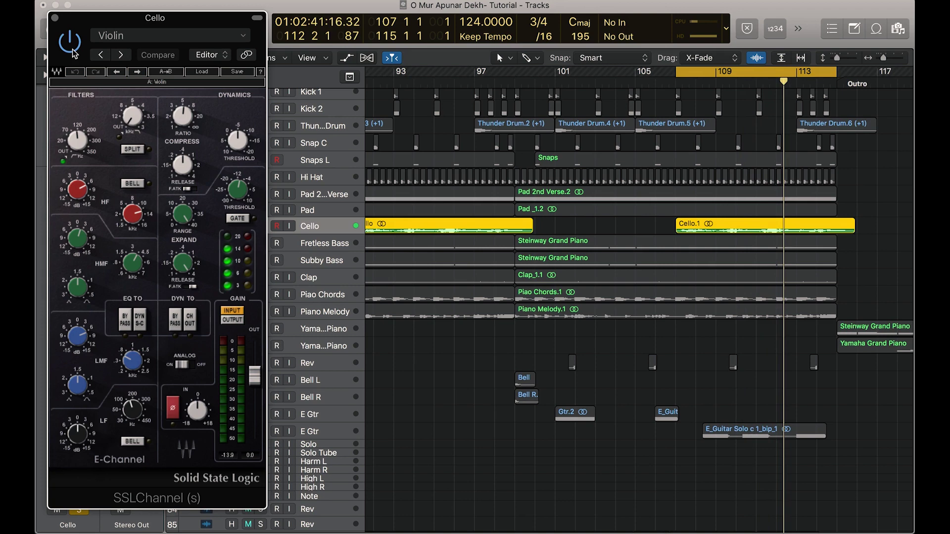
left_click(55, 18)
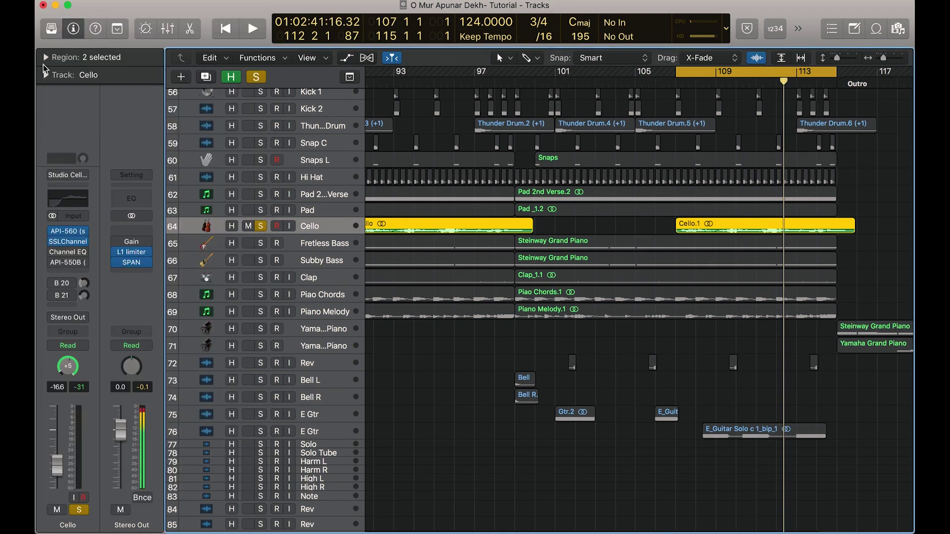
Enable the Channel EQ on Cello and audition the cycle range from bar 107.
left_click(67, 253)
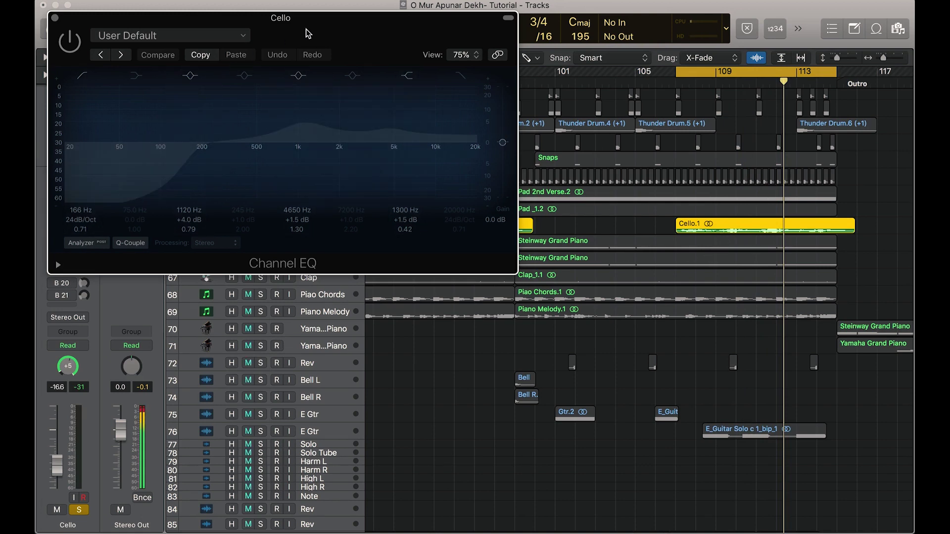
left_click_drag(307, 33, 483, 128)
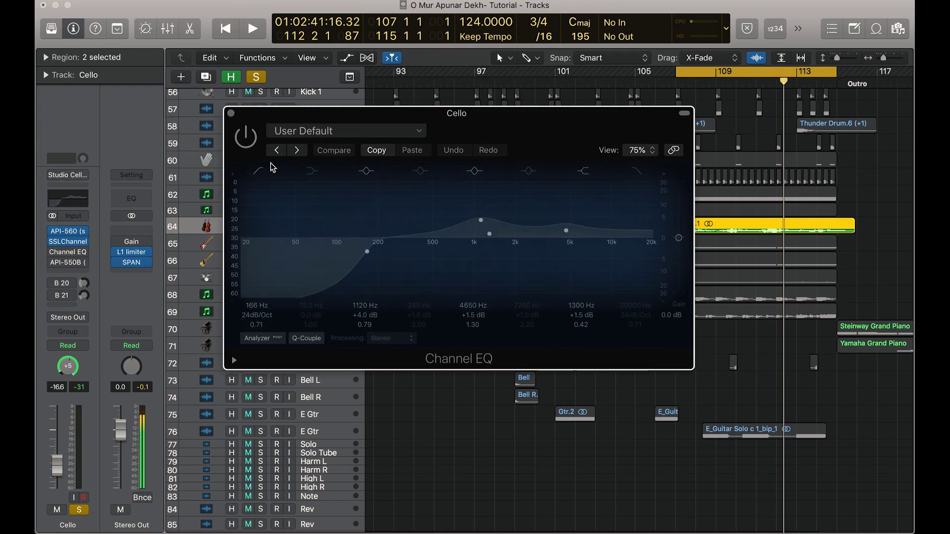
left_click(245, 139)
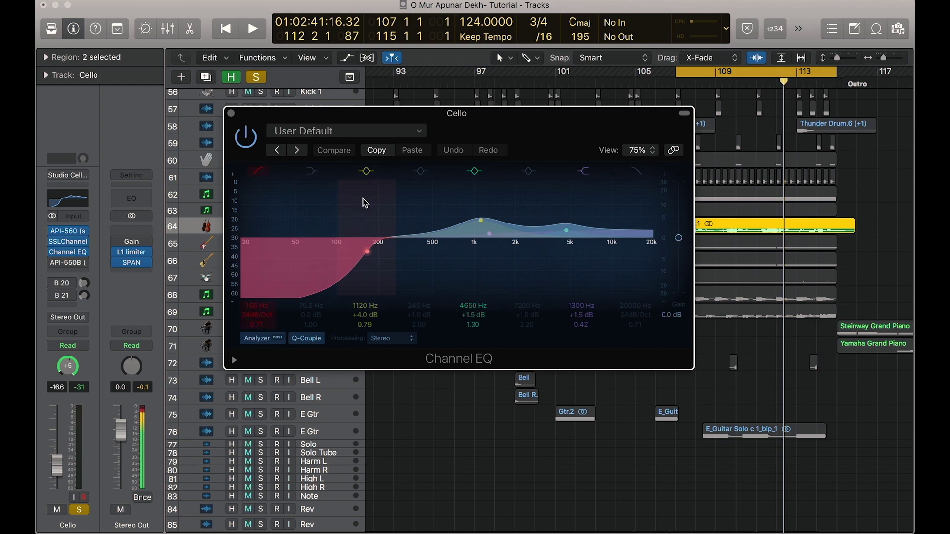
key("space")
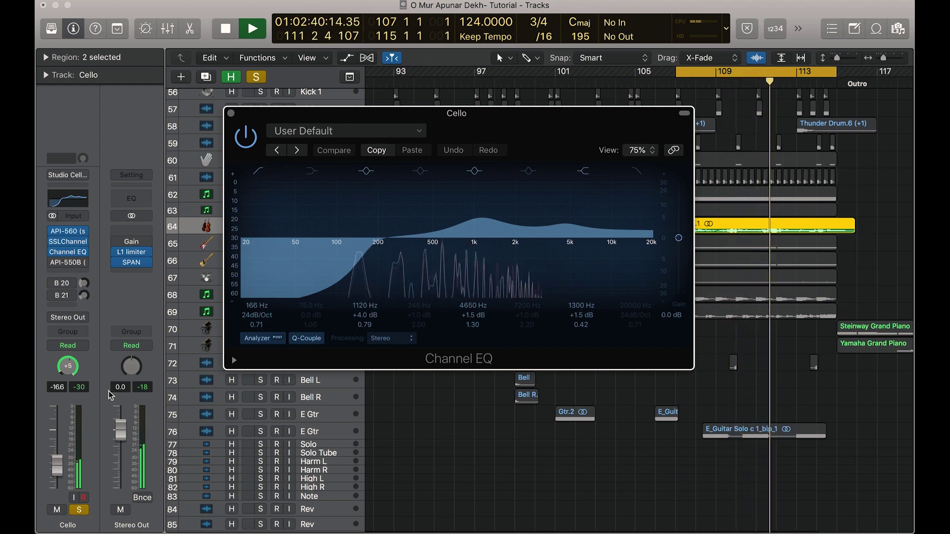
key("space")
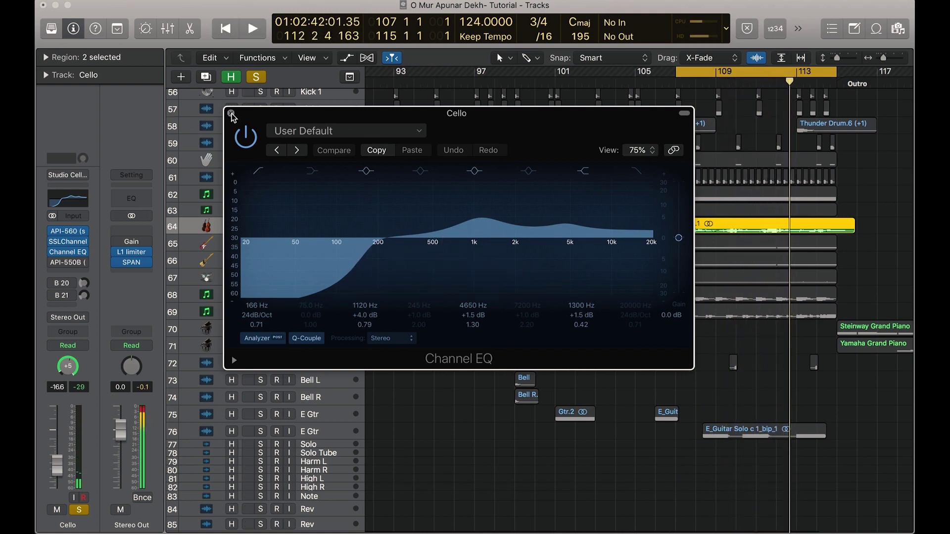
left_click(231, 113)
Enable API-550B on Cello and audition it from bar 107.
left_click(68, 231)
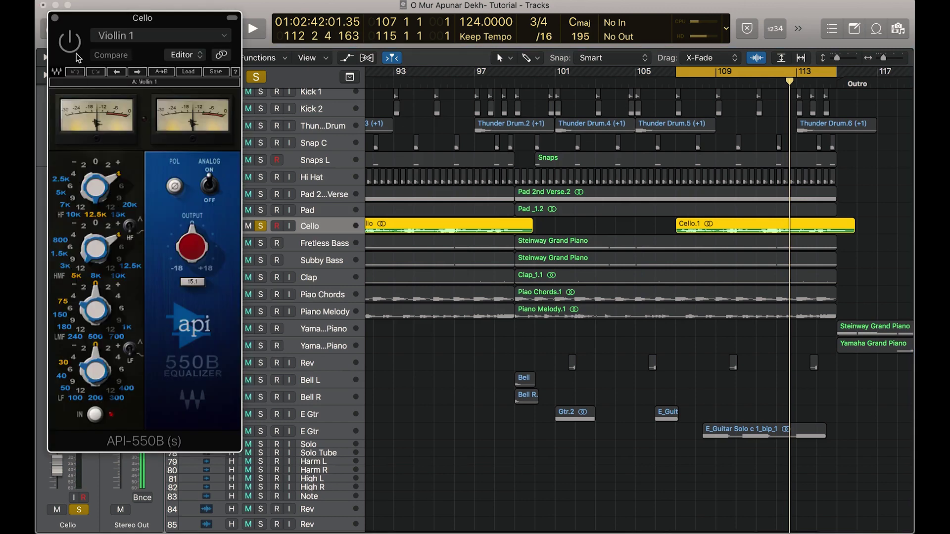
key("space")
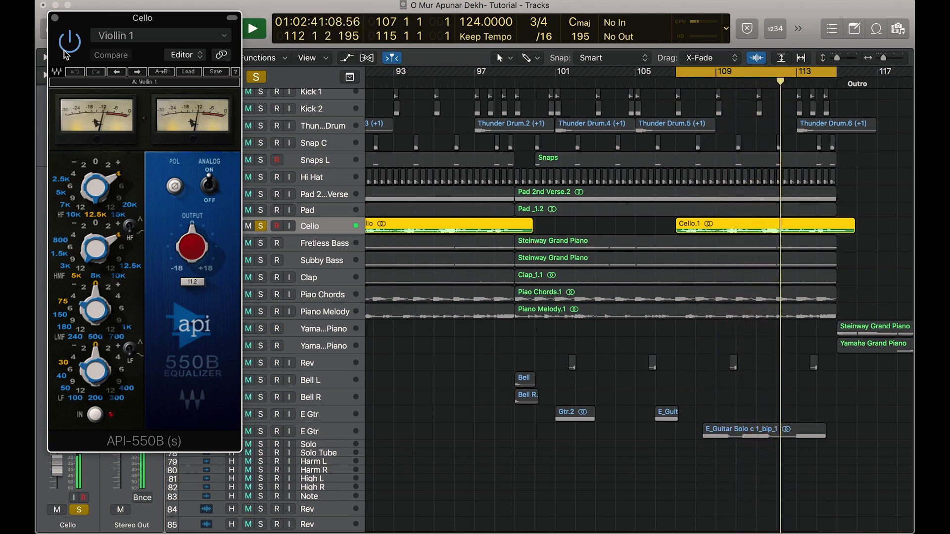
key("space")
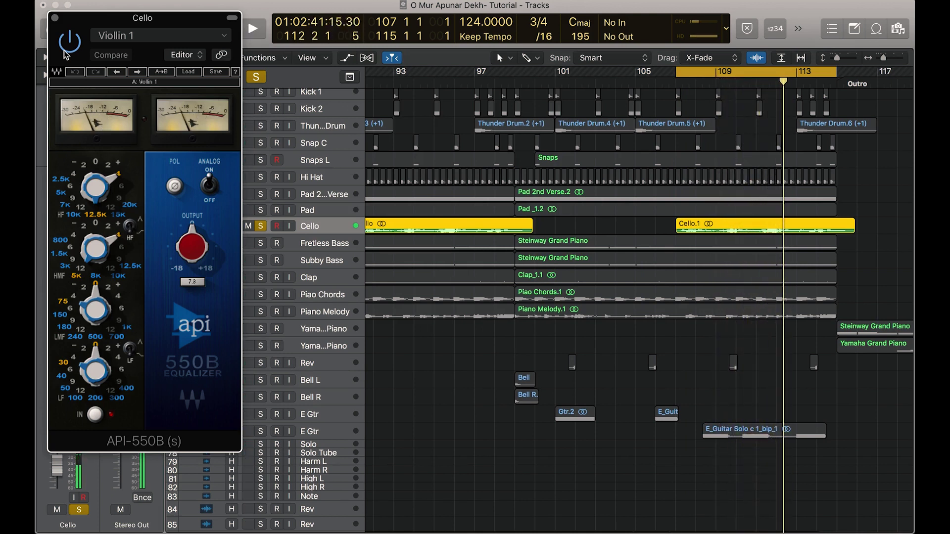
left_click(55, 18)
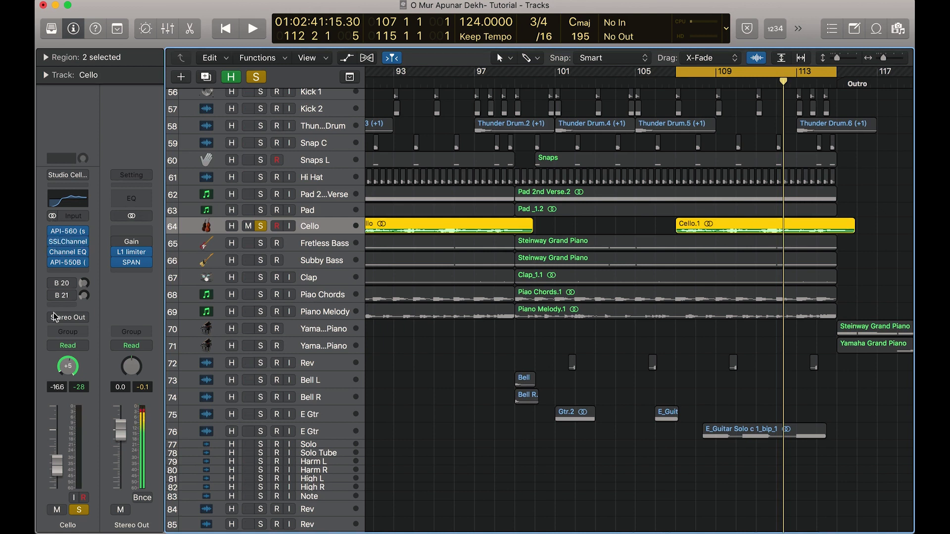
Enable Cello's Bus 20 reverb send and Bus 21 delay send one after the other, auditioning each from bar 107.
left_click(65, 286)
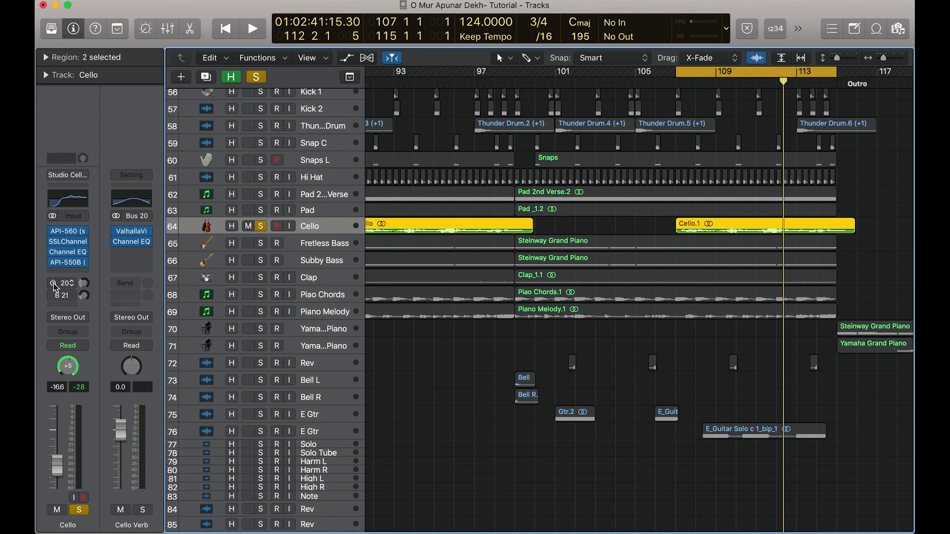
key("space")
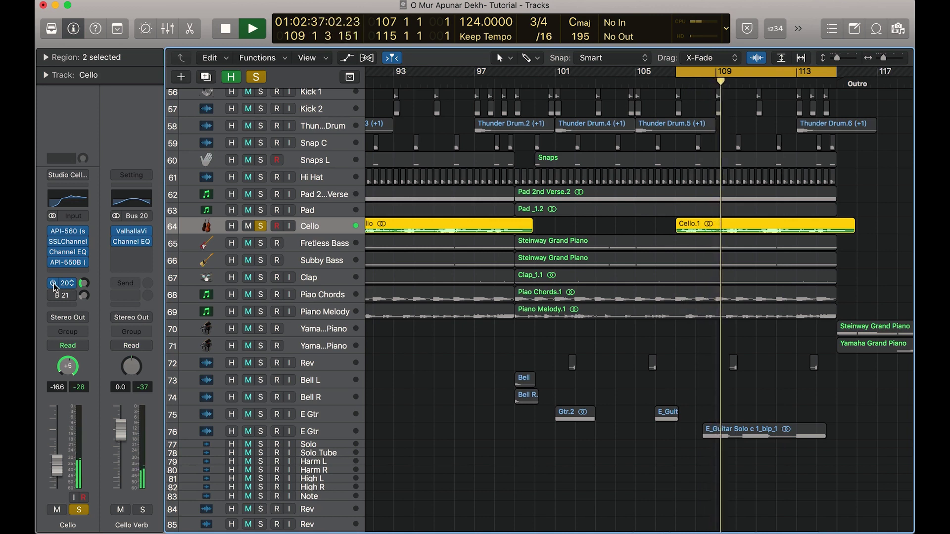
left_click(62, 296)
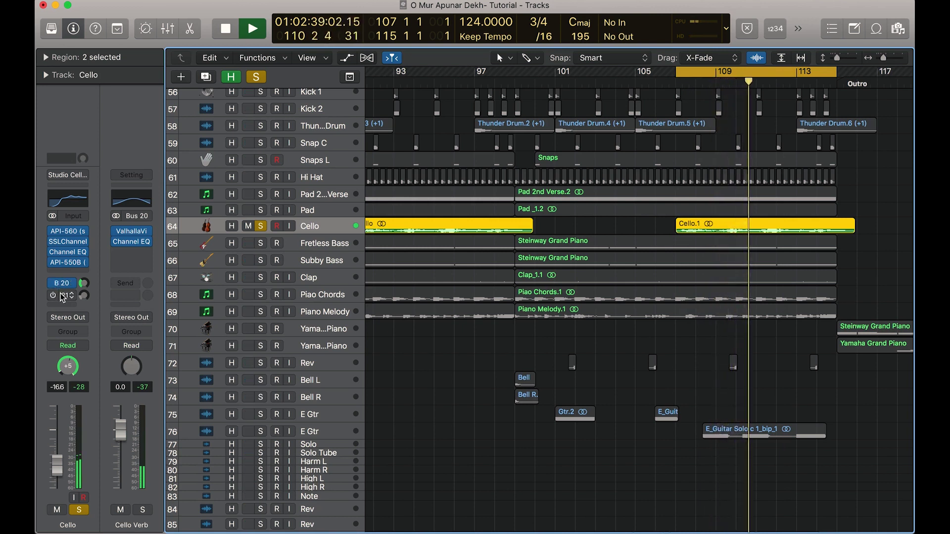
key("space")
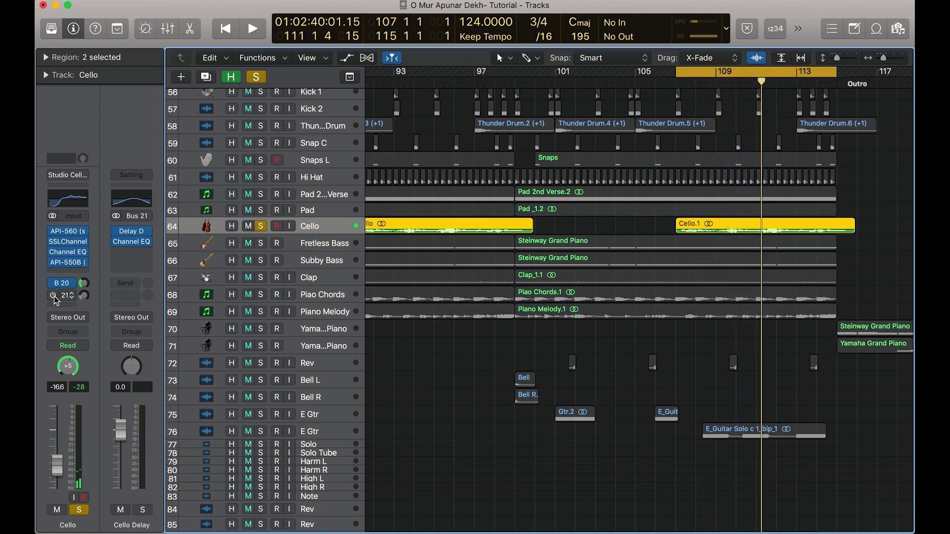
key("space")
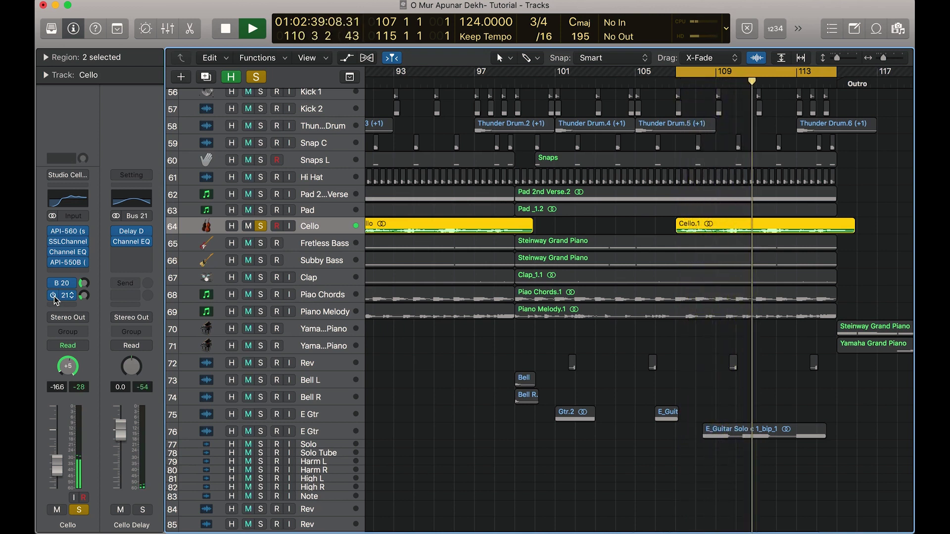
key("space")
Solo the tracks from Kick 1 to Piano Melody together with the vocals, and play them from bar 99 with cycling off.
left_click(261, 227)
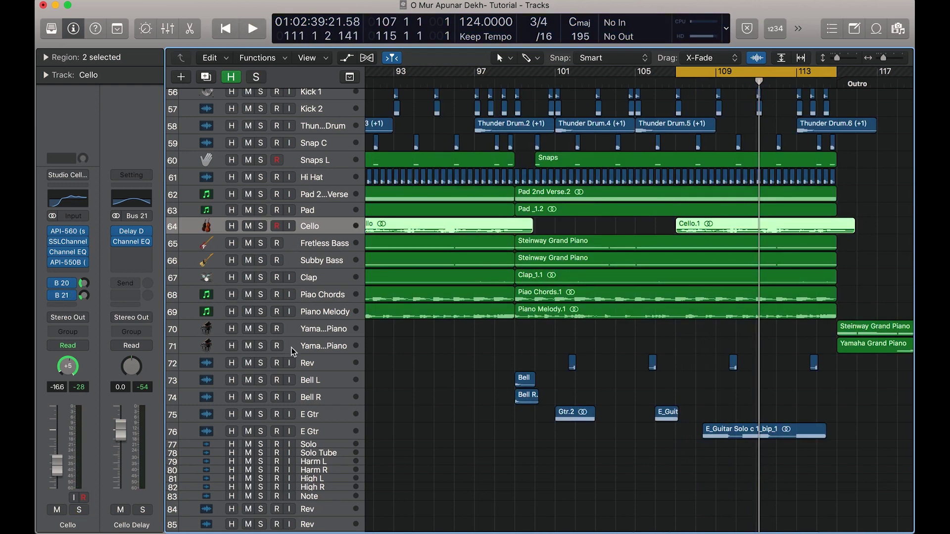
scroll(311, 123, "up", 3)
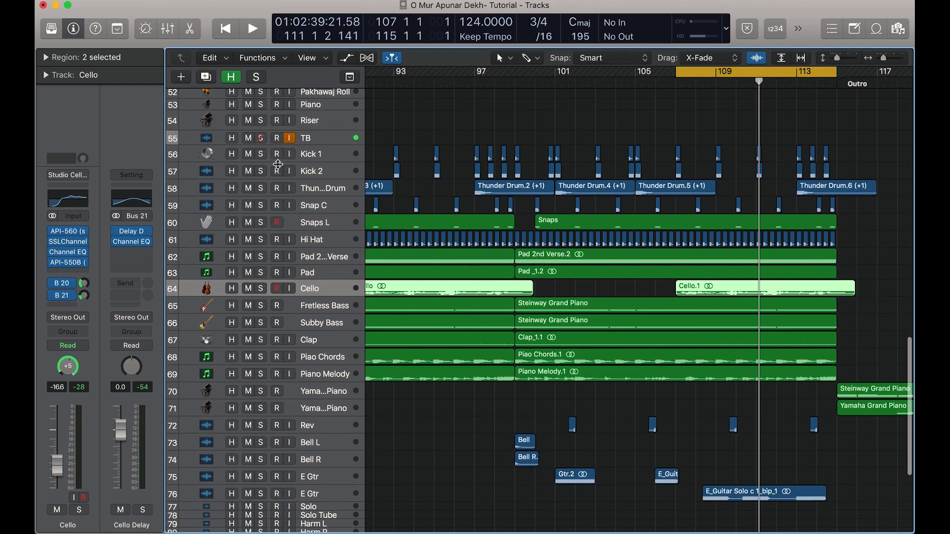
left_click_drag(266, 157, 262, 374)
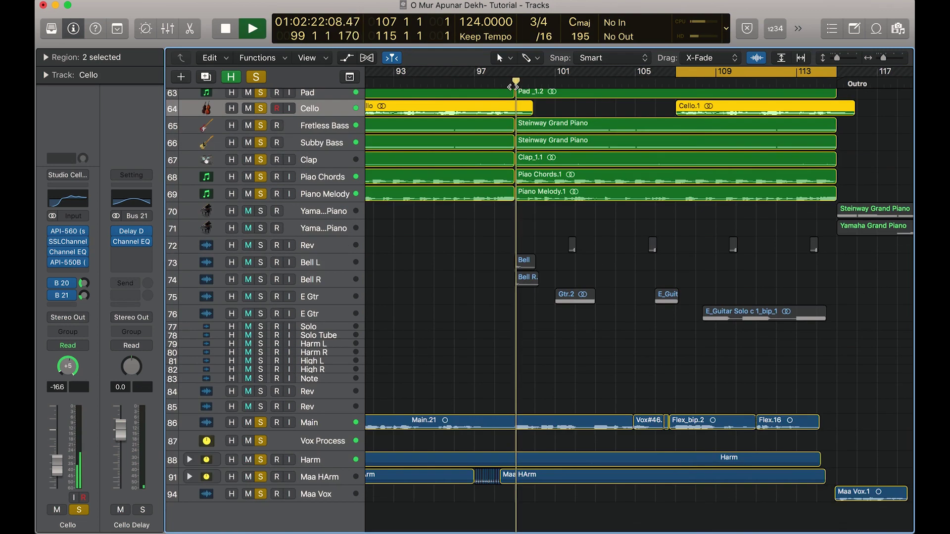
left_click(712, 75)
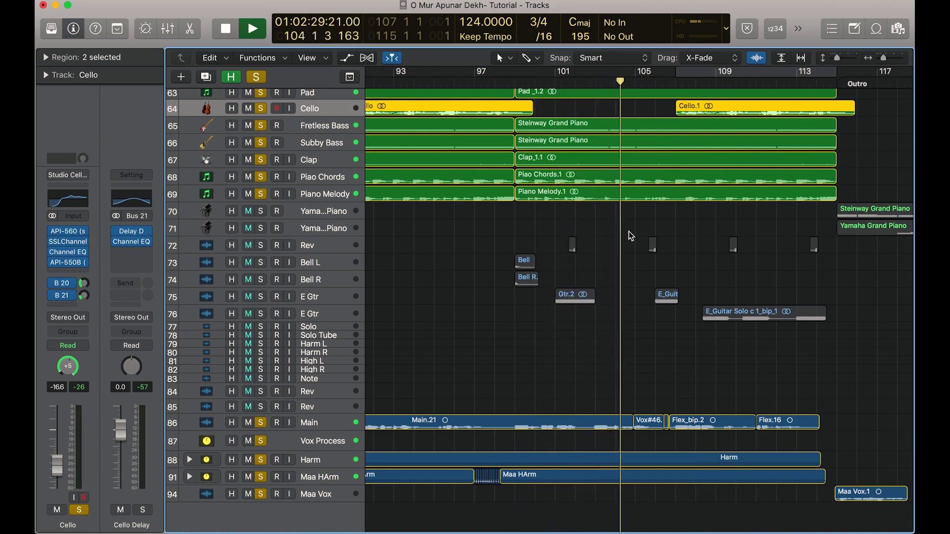
scroll(629, 232, "up", 5)
scroll(628, 232, "down", 4)
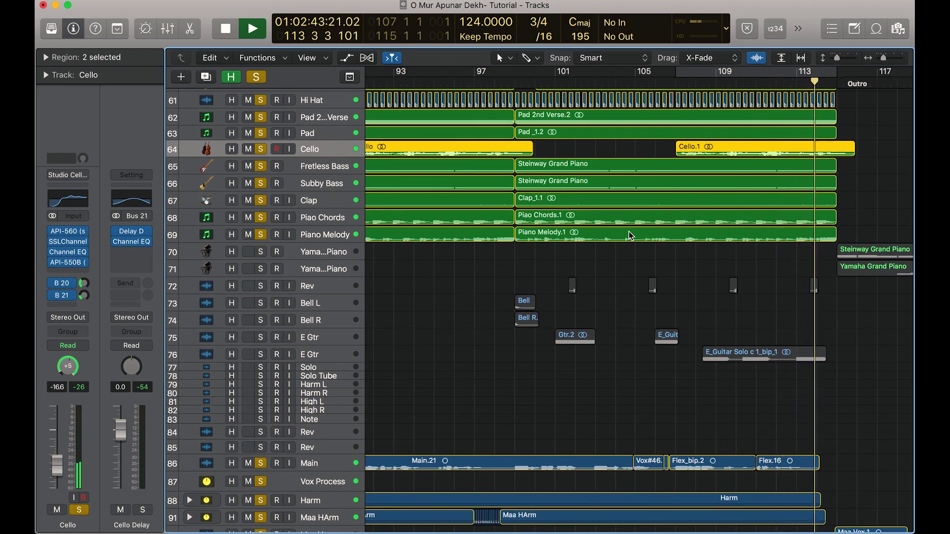
key("space")
Take Cello out of the soloed mix and replay it from bar 99.
left_click(260, 149)
left_click(514, 85)
key("space")
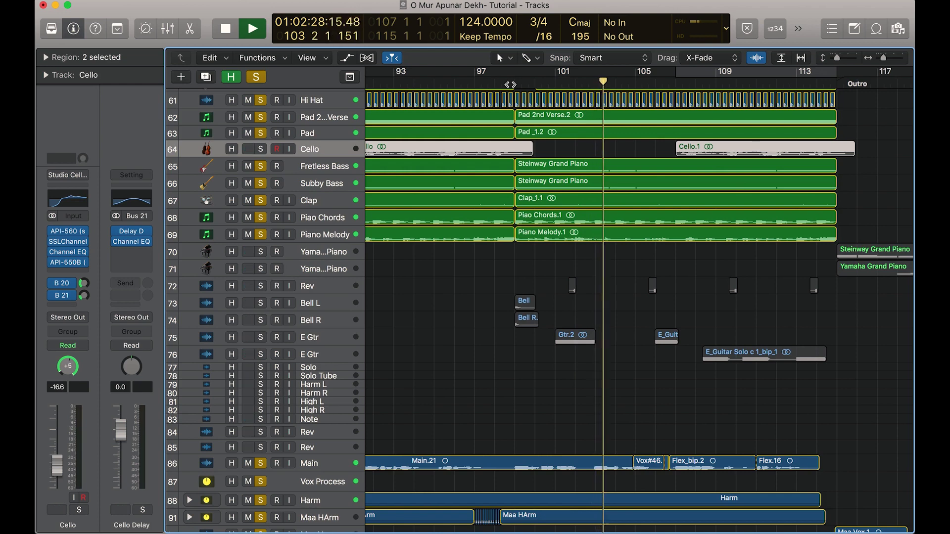
key("super+Left")
key("super+Left")
key("super+Left")
key("super+Left")
key("super+Right")
key("super+Right")
key("super+Right")
key("super+Right")
key("super+Right")
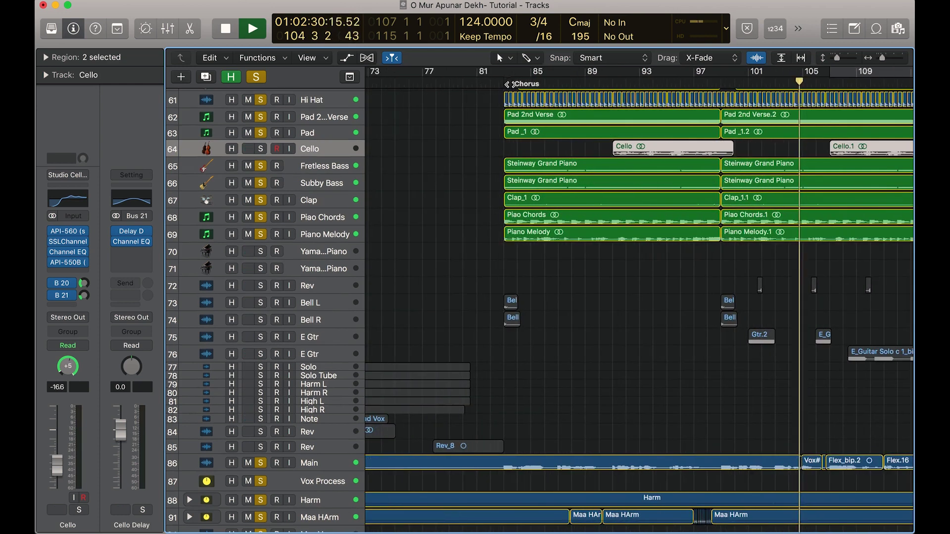
key("super+Right")
key("super+Right")
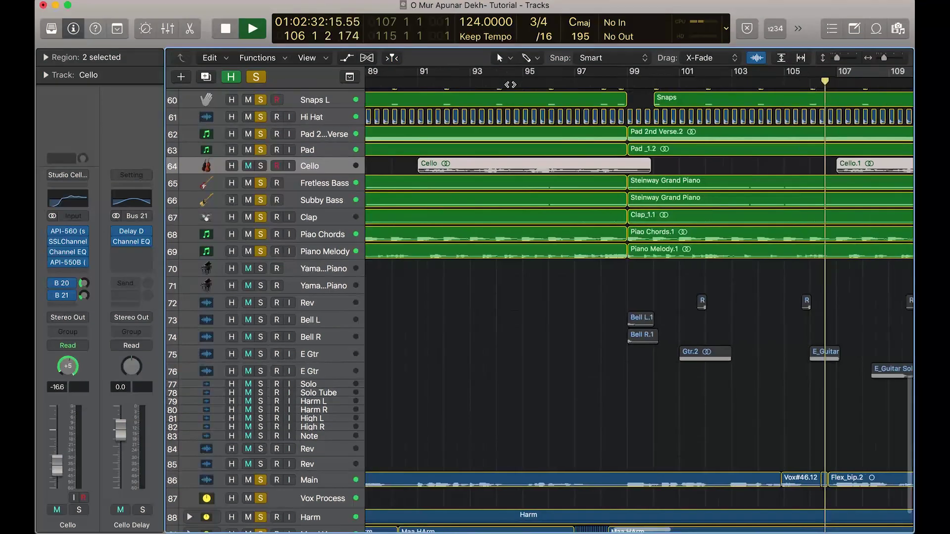
Listen to the soloed mix without Cello through the Cello.1 section and stop near bar 114.
scroll(638, 307, "up", 5)
scroll(638, 307, "left", 3)
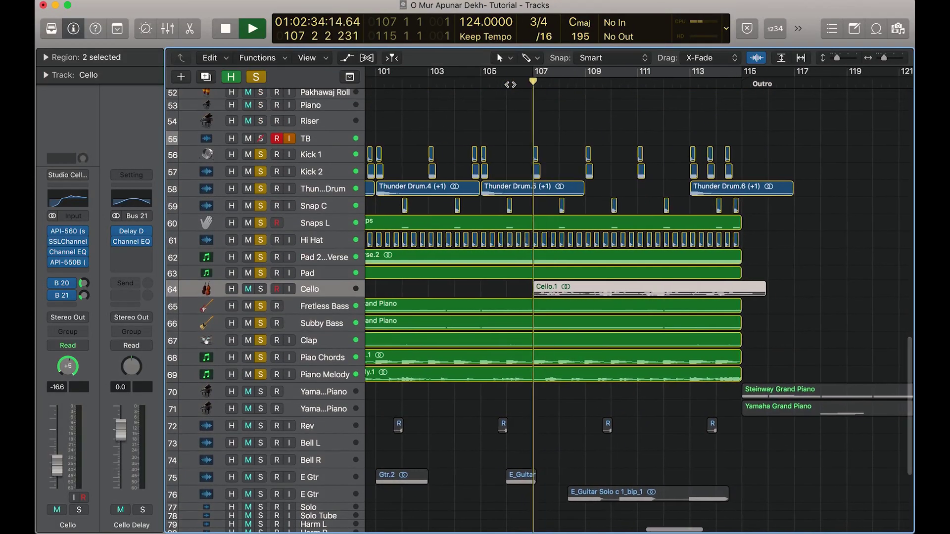
scroll(510, 85, "left", 3)
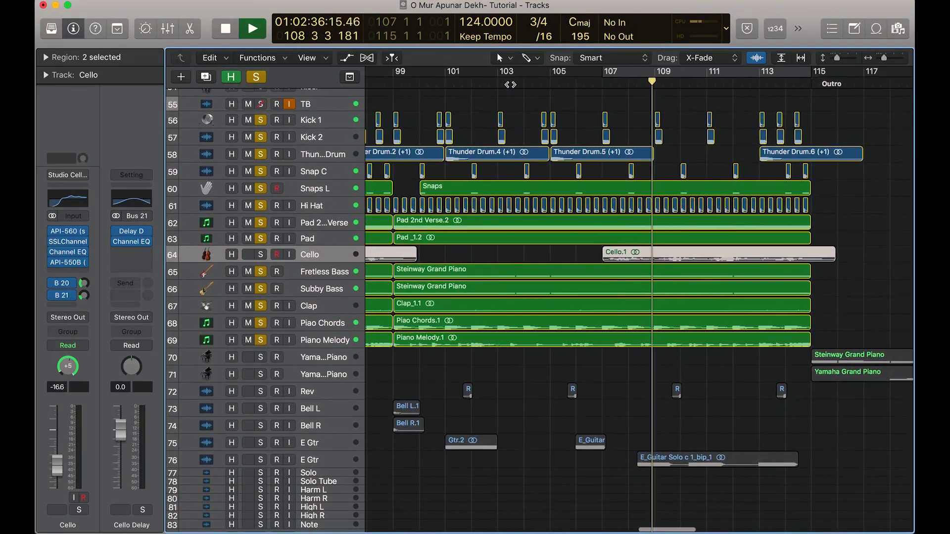
scroll(510, 84, "down", 1)
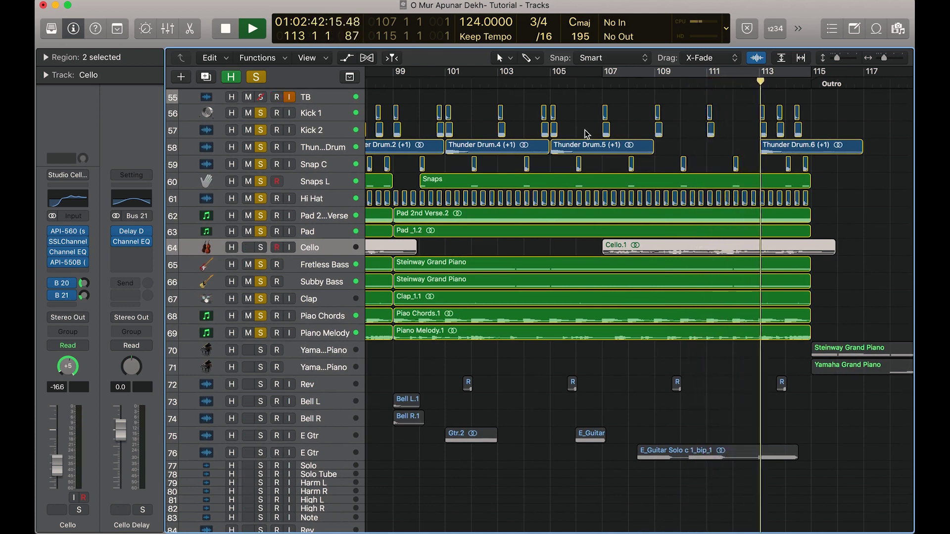
key("space")
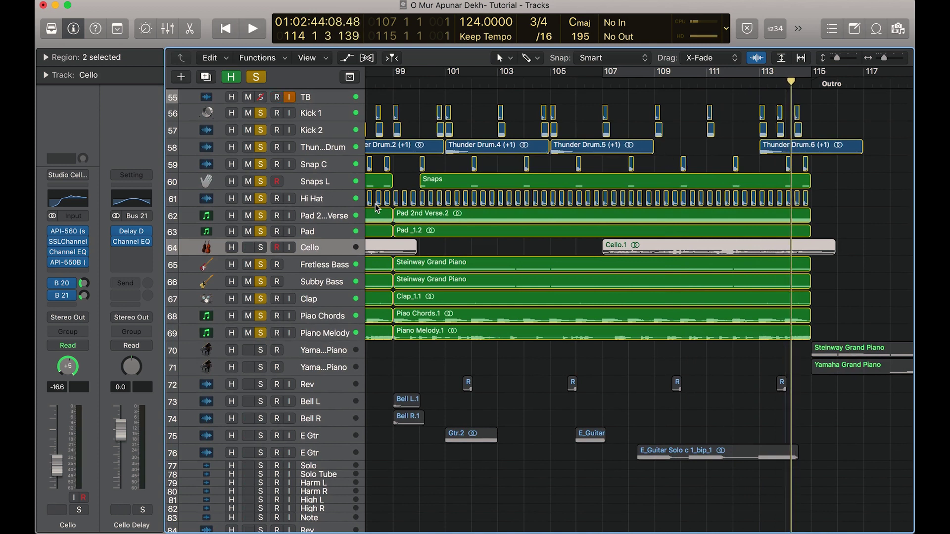
Bring Cello back into the soloed mix and replay it from bar 99.
left_click(252, 245)
left_click(261, 248)
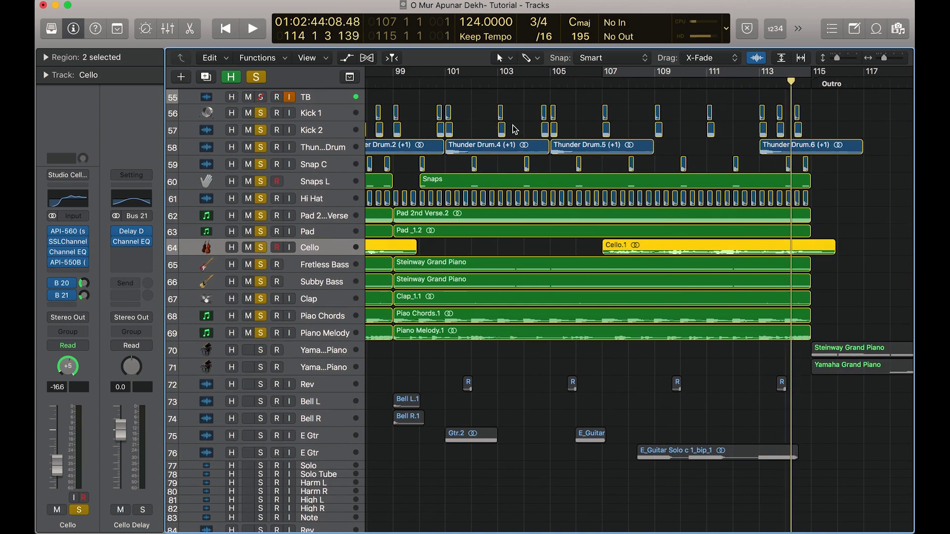
double_click(395, 84)
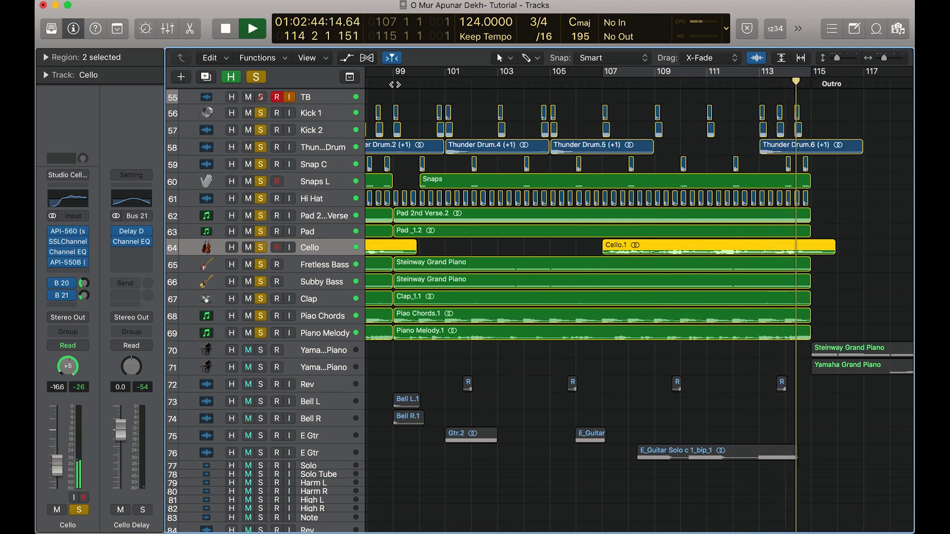
key("space")
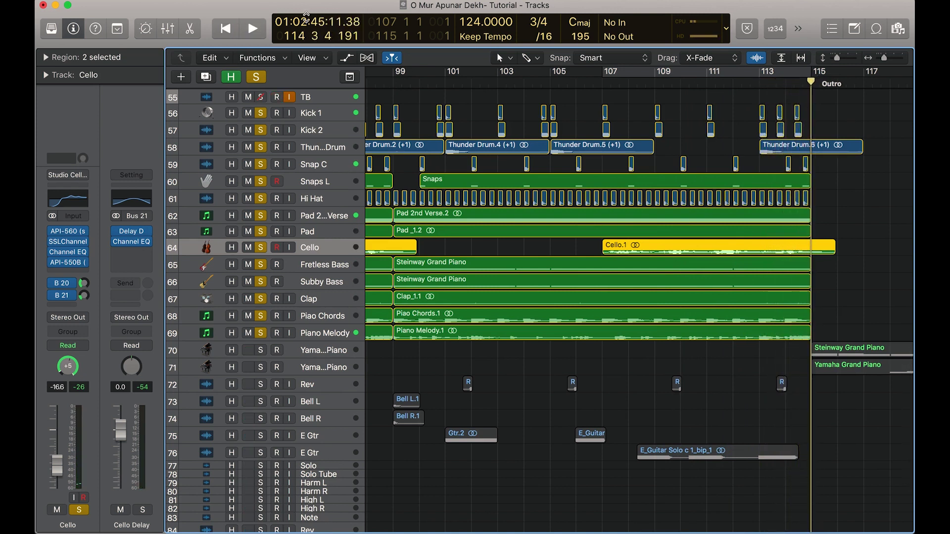
Add the Sleigh track to the soloed mix and play it from bar 107.
scroll(640, 353, "down", 5)
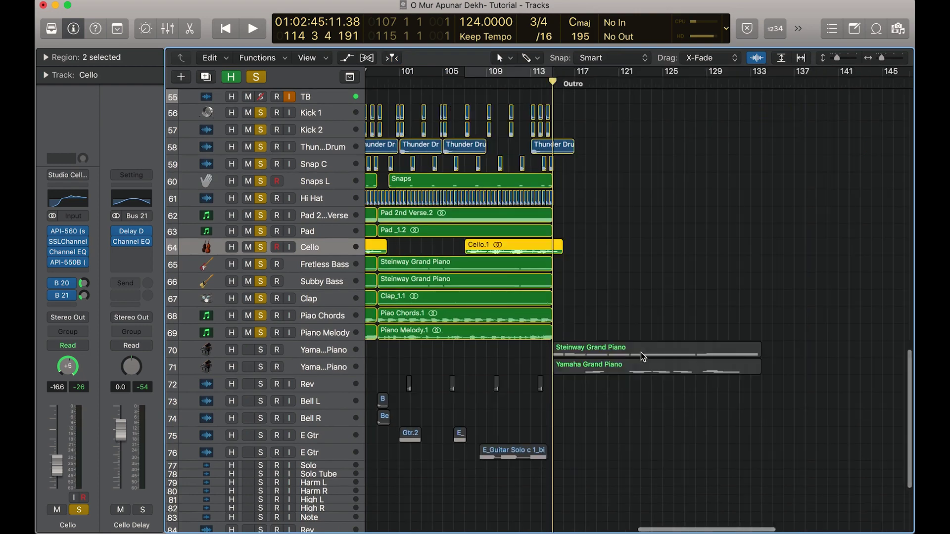
scroll(640, 352, "up", 5)
scroll(640, 352, "up", 10)
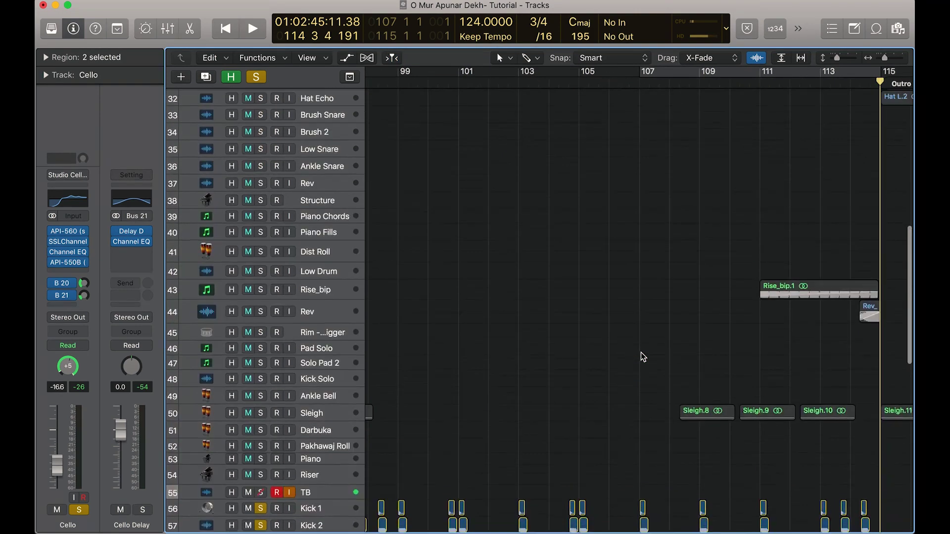
scroll(640, 352, "down", 5)
scroll(640, 352, "right", 5)
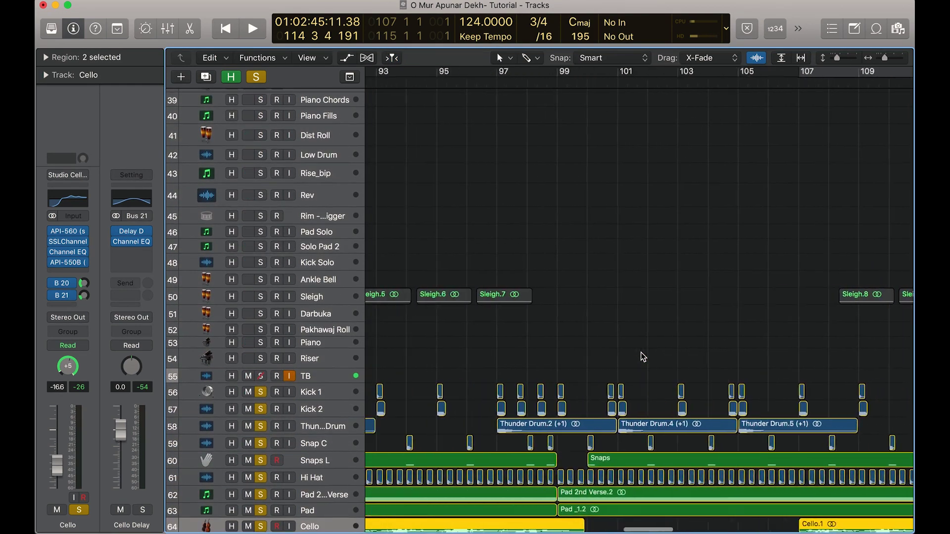
scroll(640, 352, "left", 5)
scroll(640, 352, "right", 3)
scroll(640, 352, "down", 3)
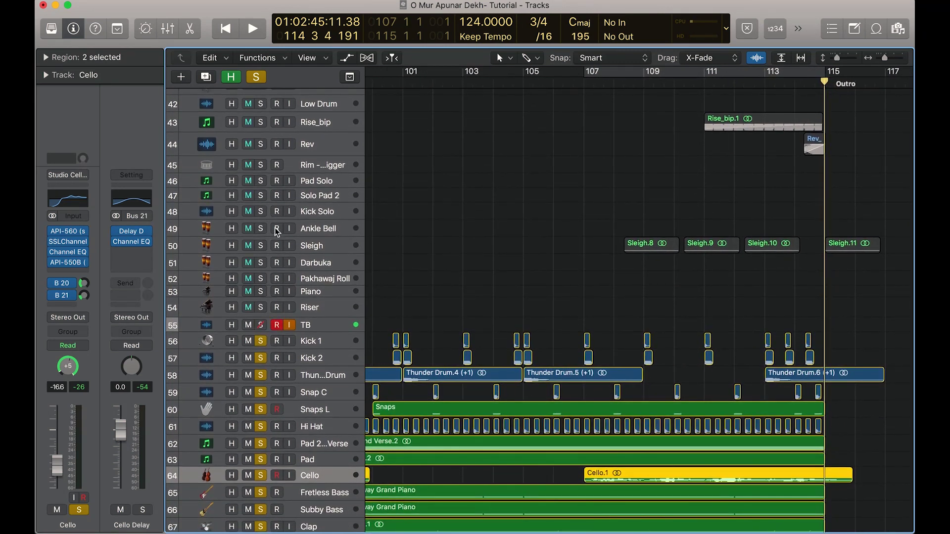
left_click(261, 246)
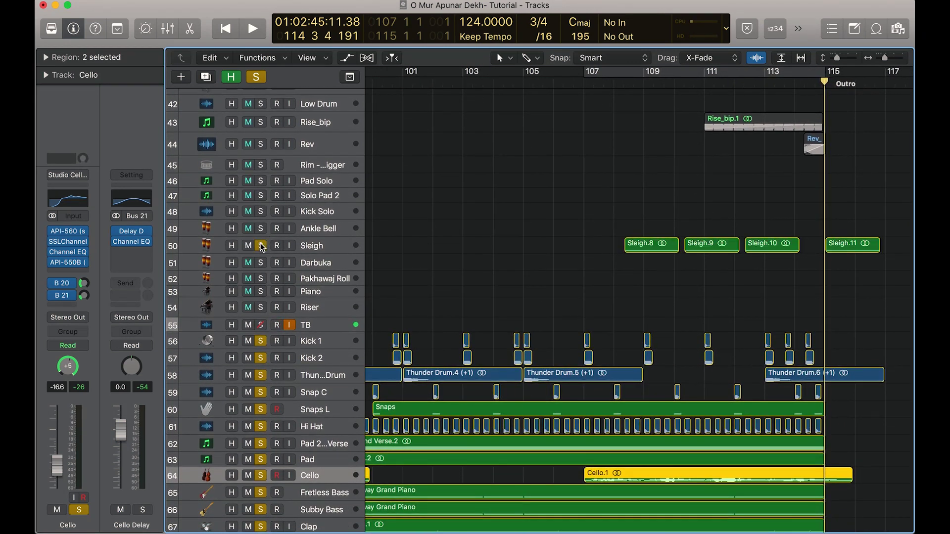
double_click(582, 81)
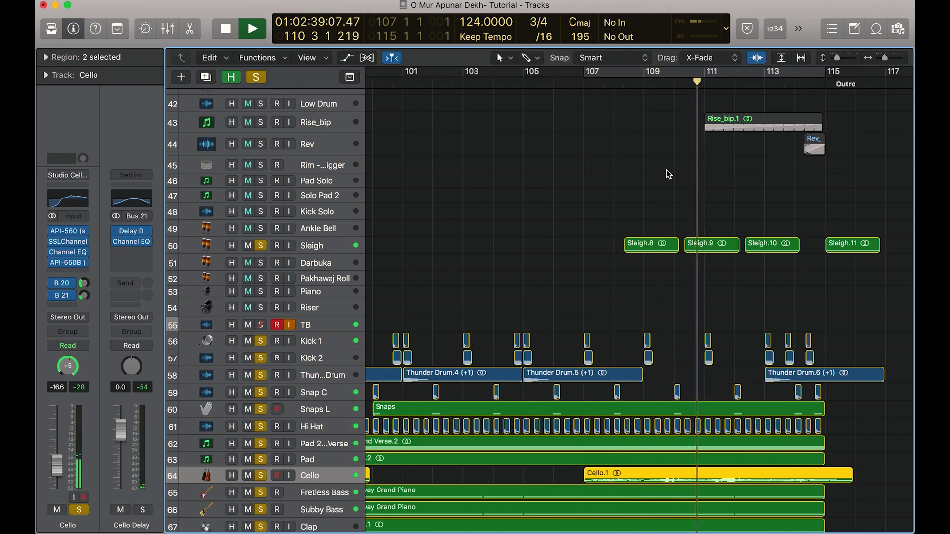
scroll(667, 170, "right", 5)
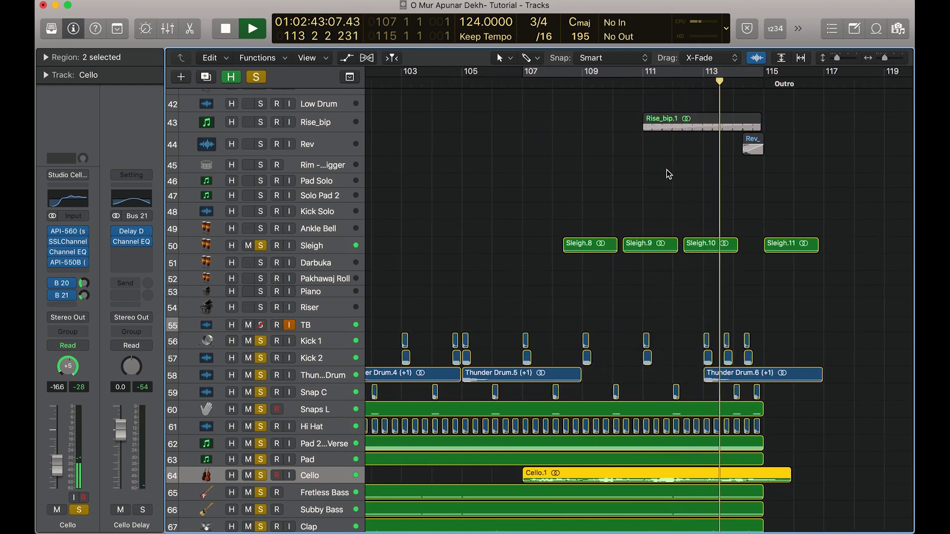
key("space")
Add the Rev track below the piano tracks to the soloed mix.
scroll(667, 170, "down", 10)
scroll(667, 171, "left", 10)
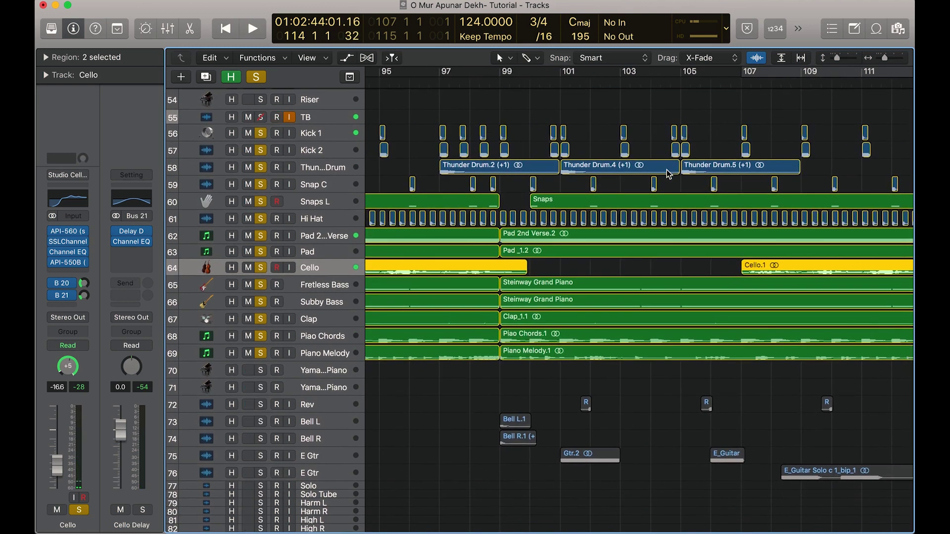
left_click(260, 405)
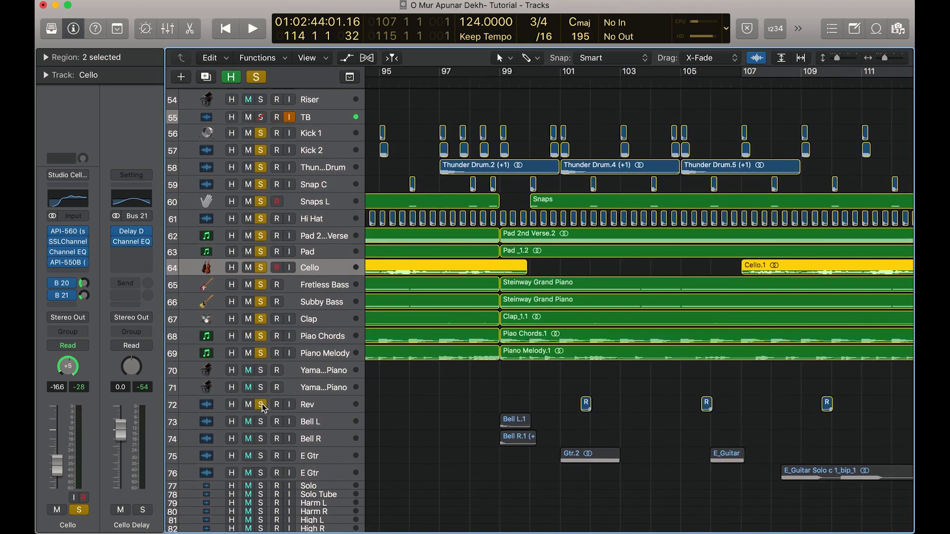
Examine where the Rev regions fall in the chorus relative to the other soloed tracks.
key("super+Left")
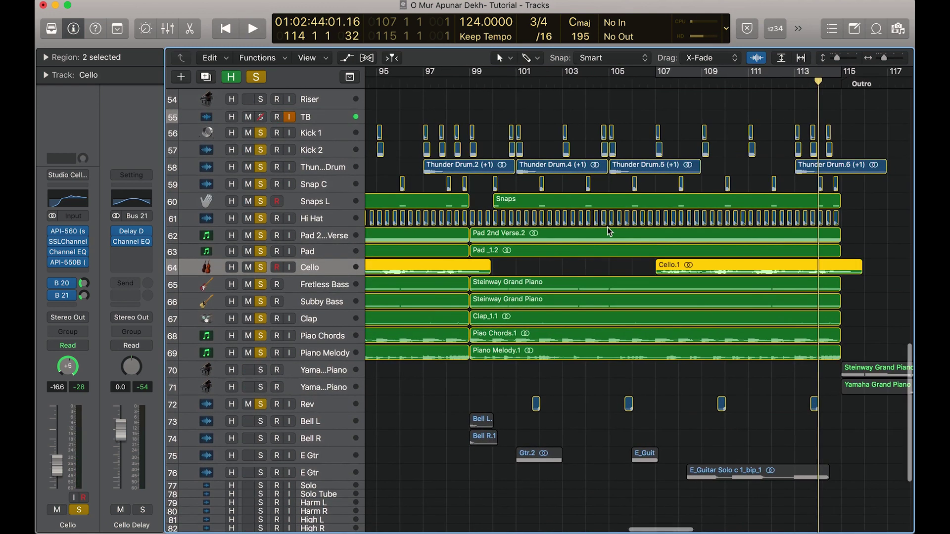
key("super+Left")
key("super+Left")
key("super+Left")
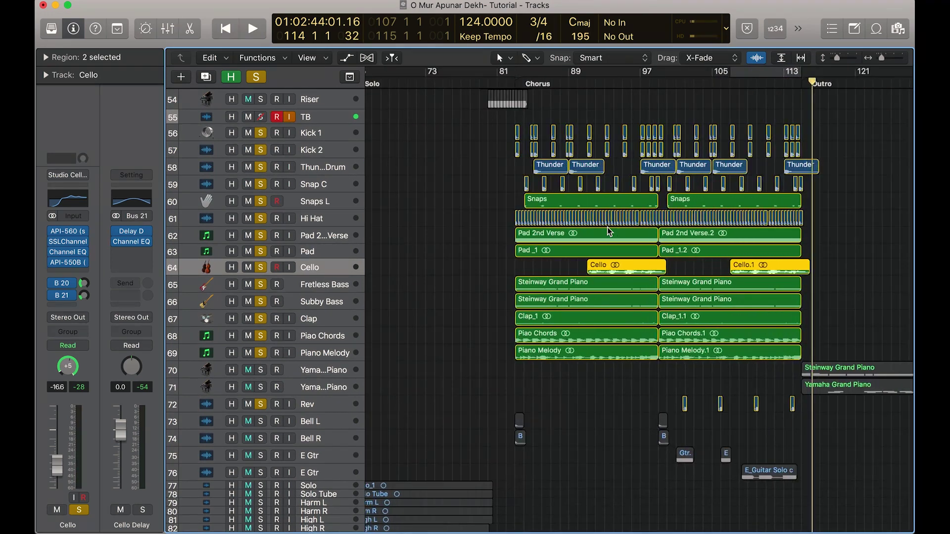
key("super+Right")
key("super+Right")
key("super+Right")
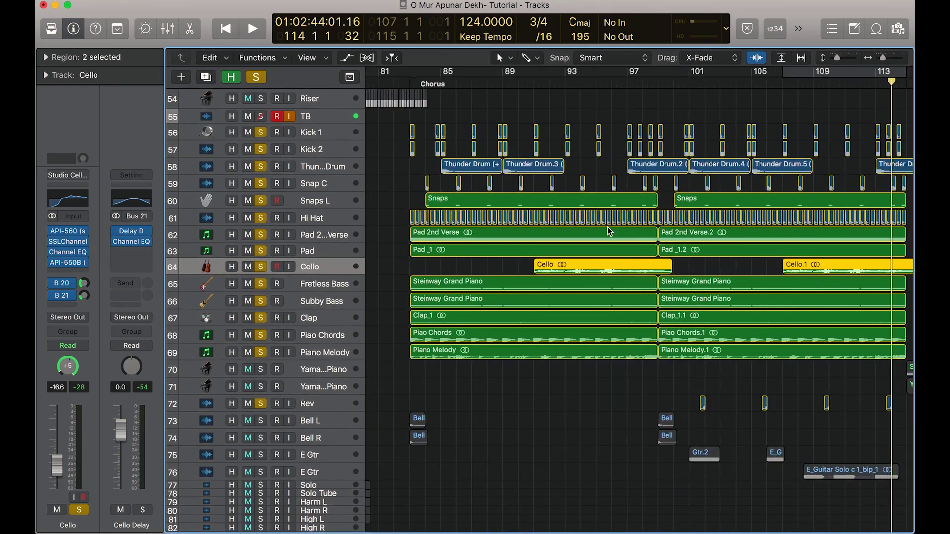
scroll(608, 230, "right", 5)
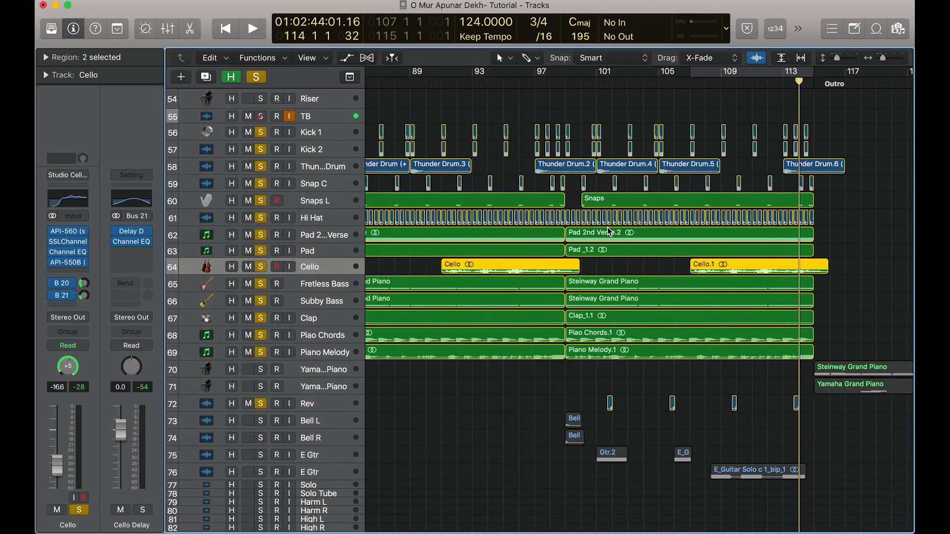
key("super+Right")
key("super+Right")
key("super+Left")
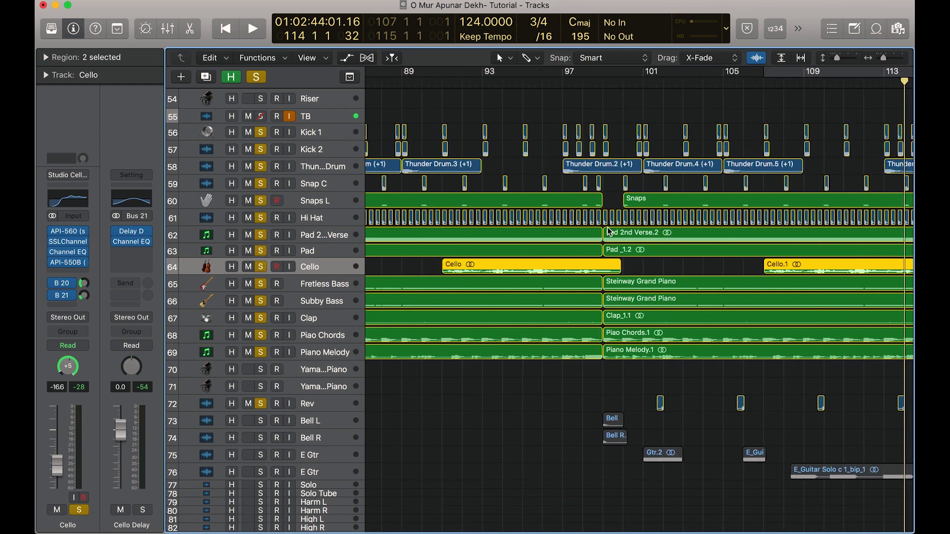
scroll(608, 232, "right", 4)
scroll(609, 232, "right", 2)
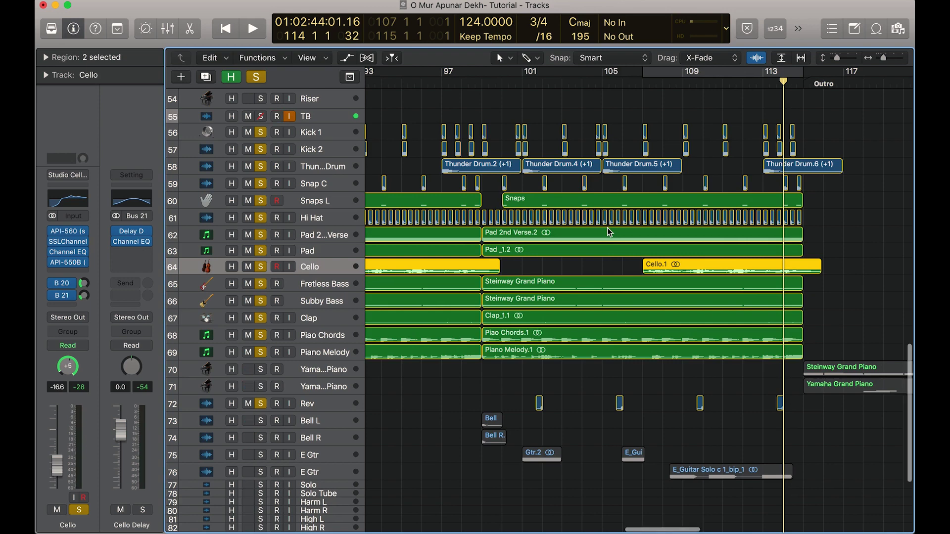
scroll(609, 232, "down", 5)
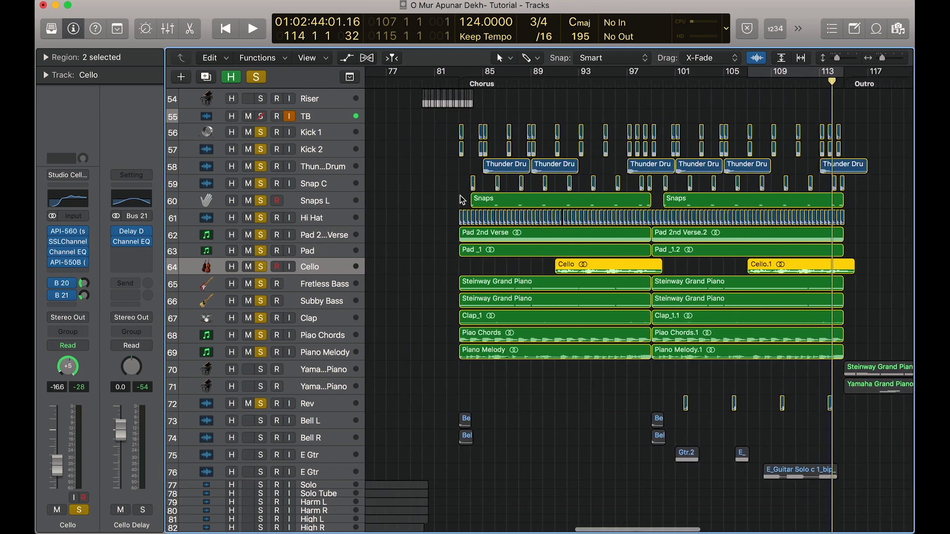
scroll(695, 196, "up", 5)
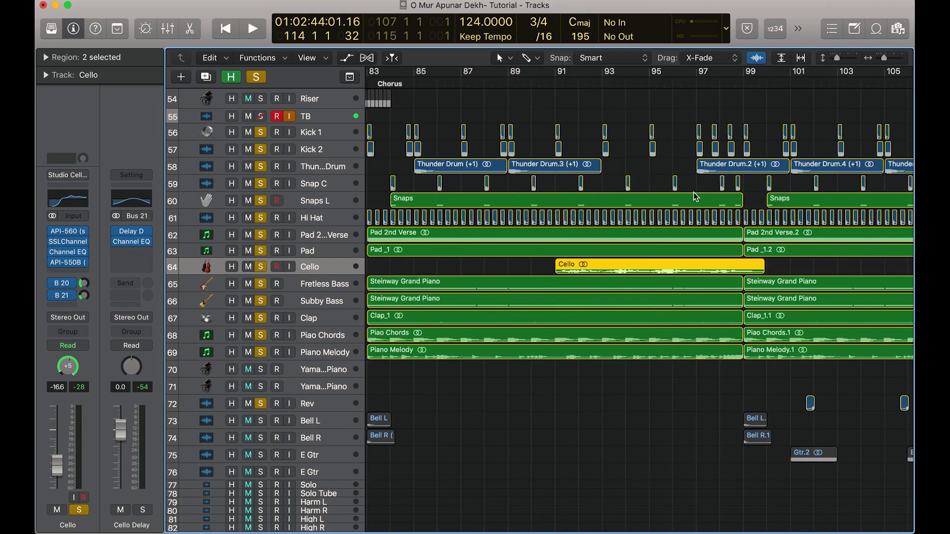
scroll(653, 319, "right", 4)
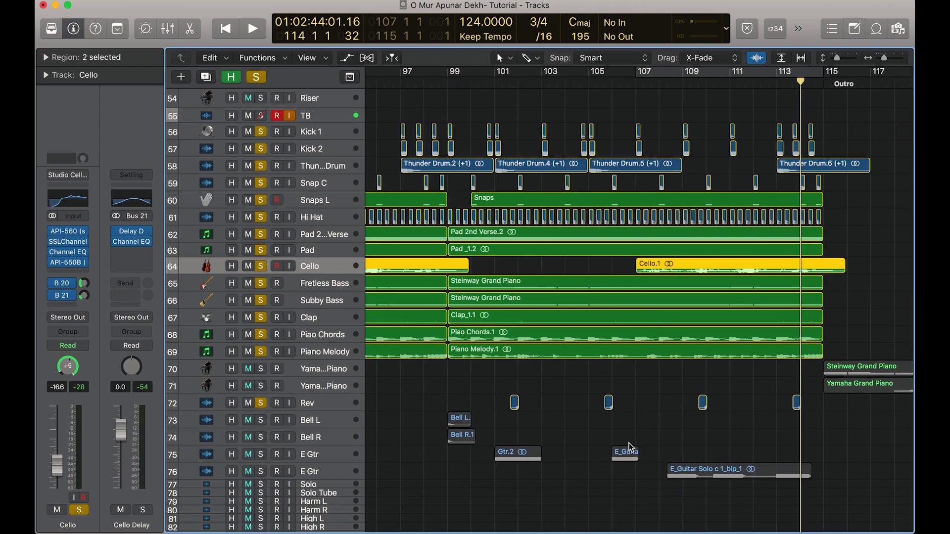
Solo only Rev and audition it from just after bar 101 with Echo, ValhallaVi and Brauer Mot bypassed.
left_click(313, 403)
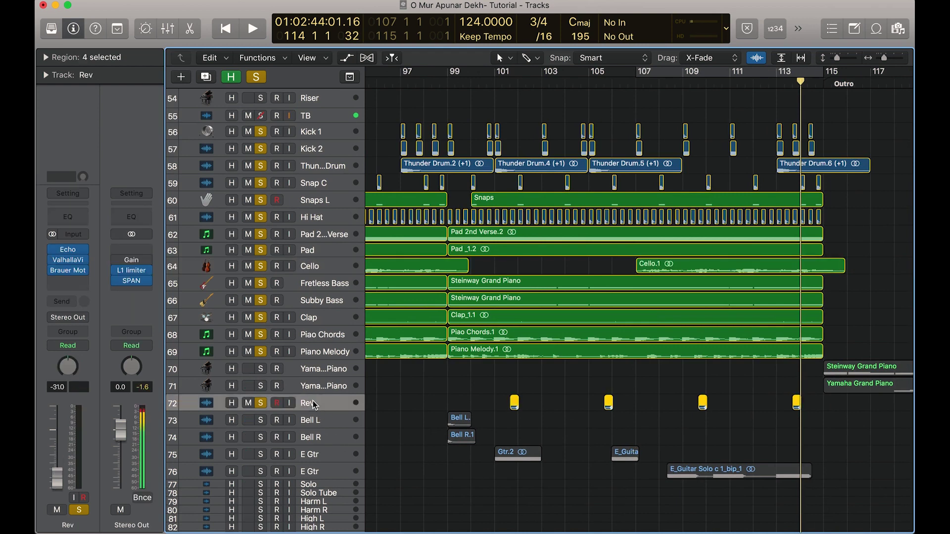
left_click(260, 403, "alt")
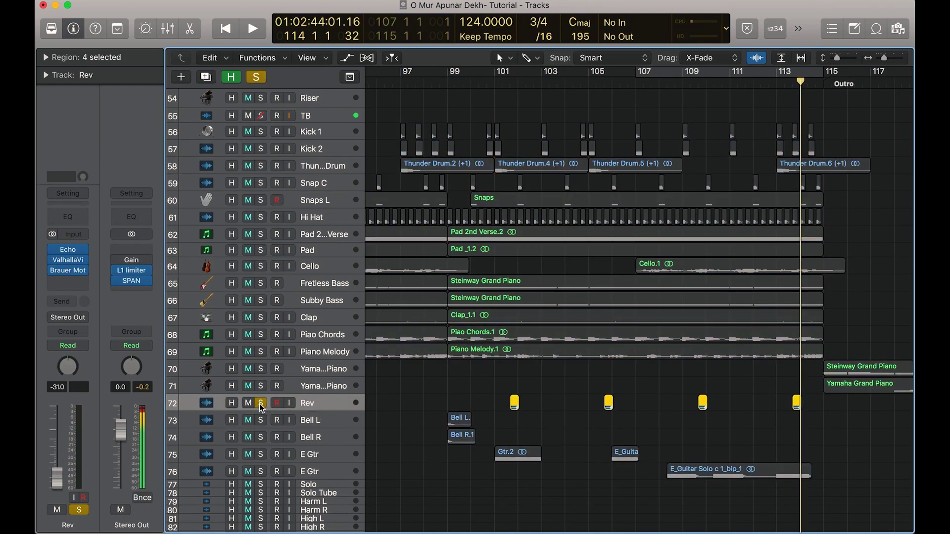
left_click(505, 81)
key("space")
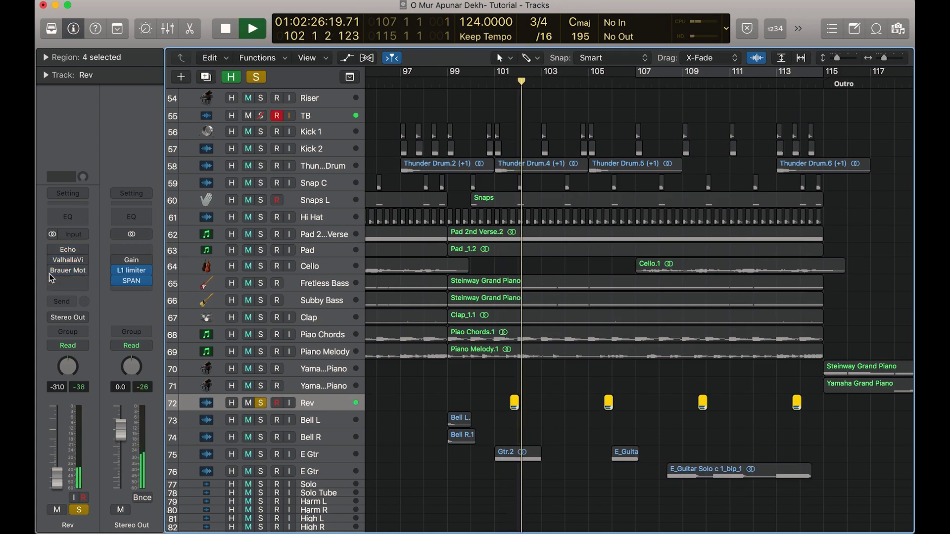
key("space")
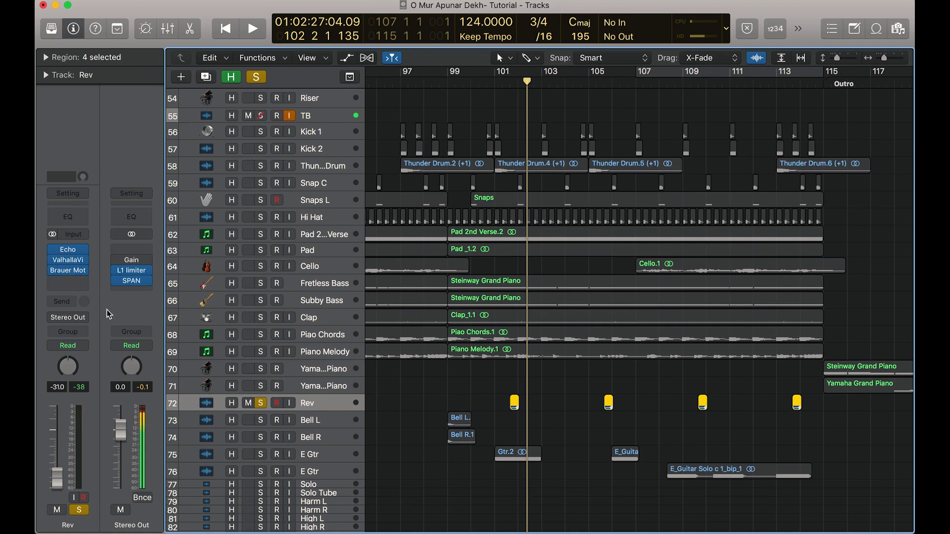
Enable Rev's Echo, ValhallaVi and Brauer Mot effects and audition it from about bar 101.
left_click(494, 83)
key("space")
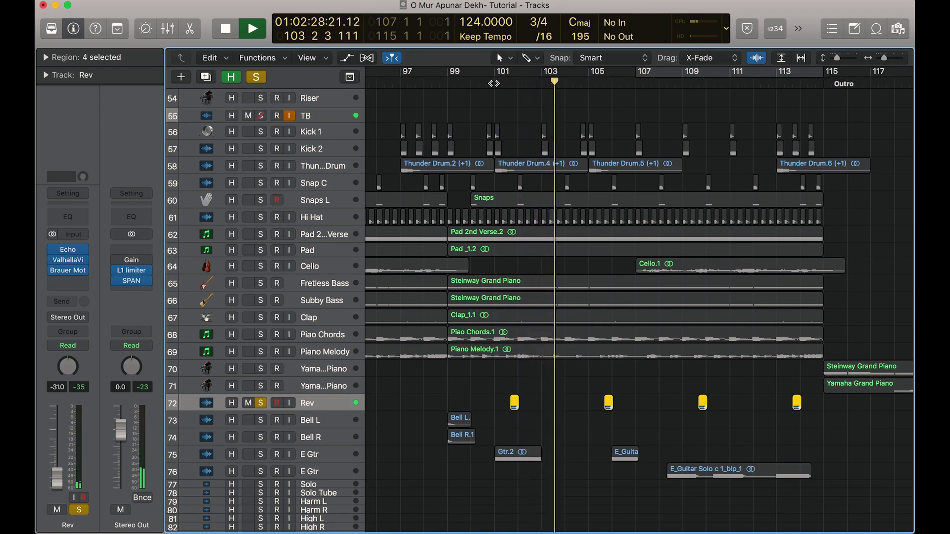
key("space")
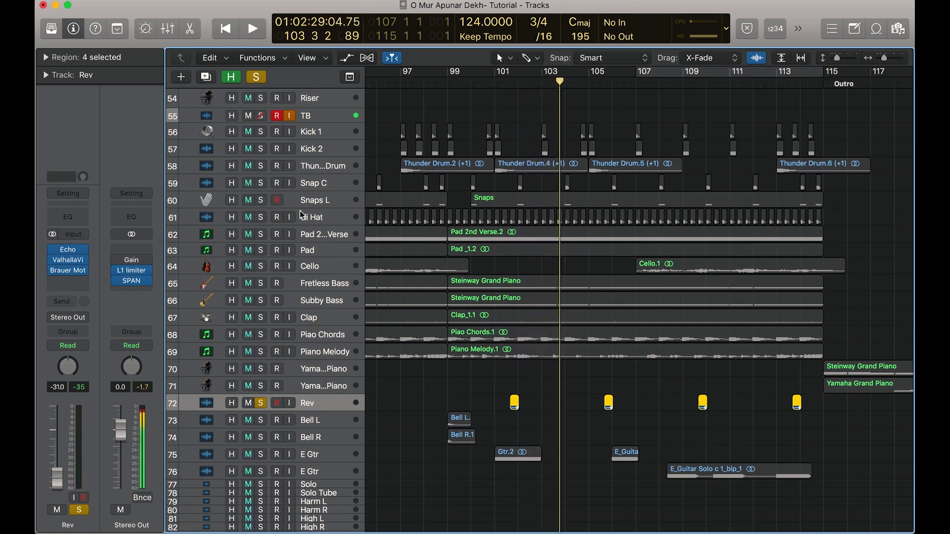
Solo Sleigh and the tracks from Kick 1 to the second Yamaha piano alongside Rev, and play the mix from about bar 98 with reduced track heights.
left_click_drag(261, 132, 262, 385)
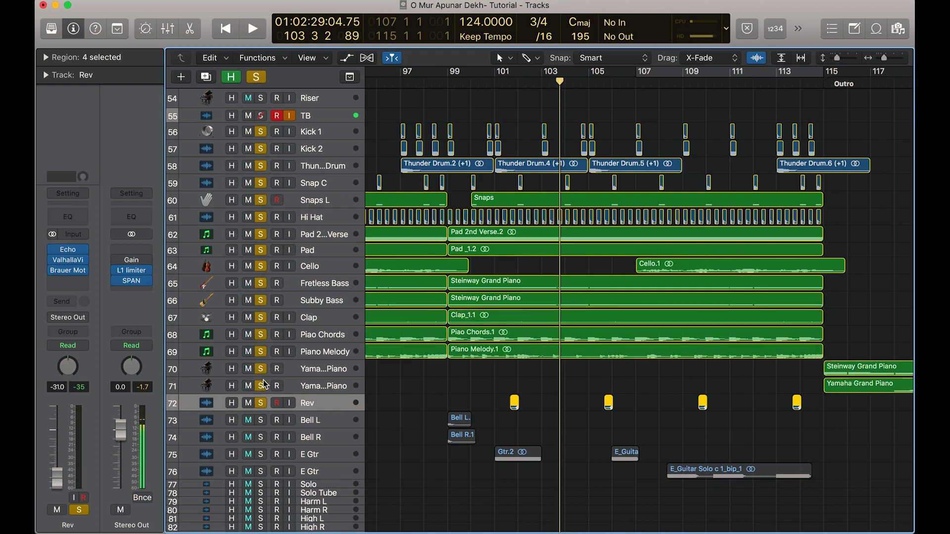
key("space")
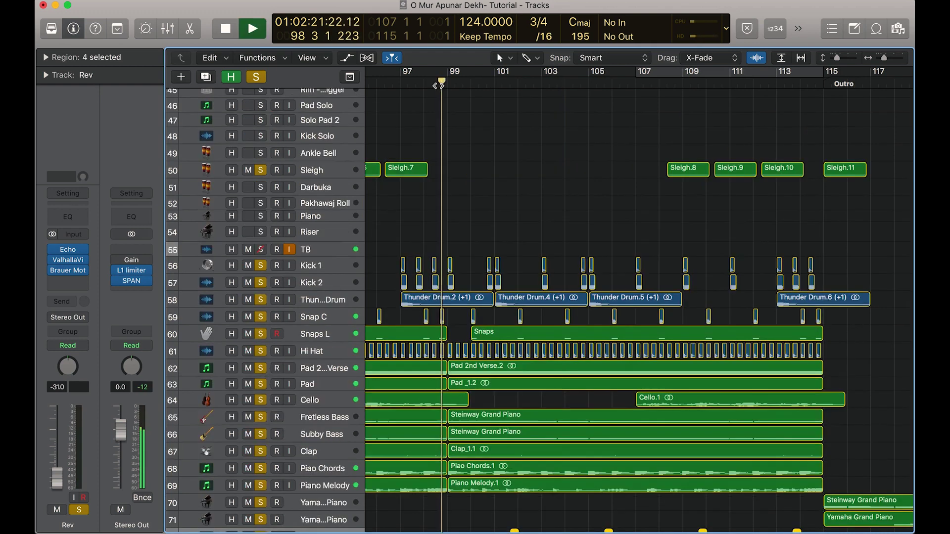
scroll(438, 85, "down", 3)
scroll(438, 85, "down", 5)
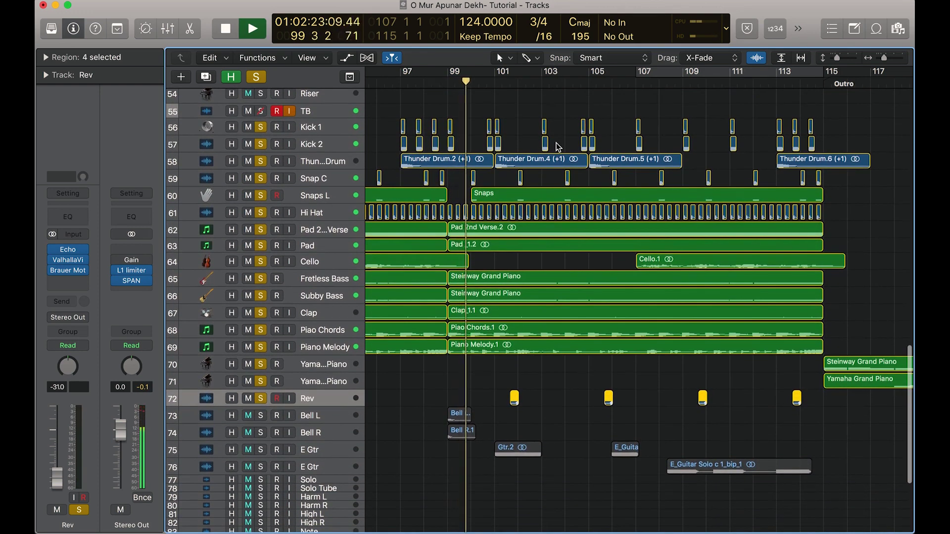
left_click_drag(838, 60, 835, 59)
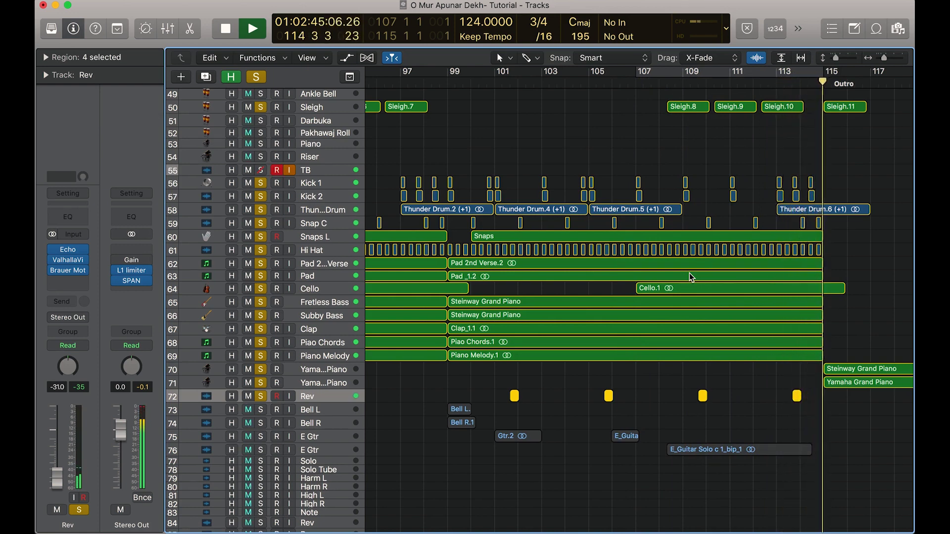
Add the tracks from Main to Maa Vox to the soloed mix and play it from about bar 95.
key("space")
scroll(691, 277, "down", 2)
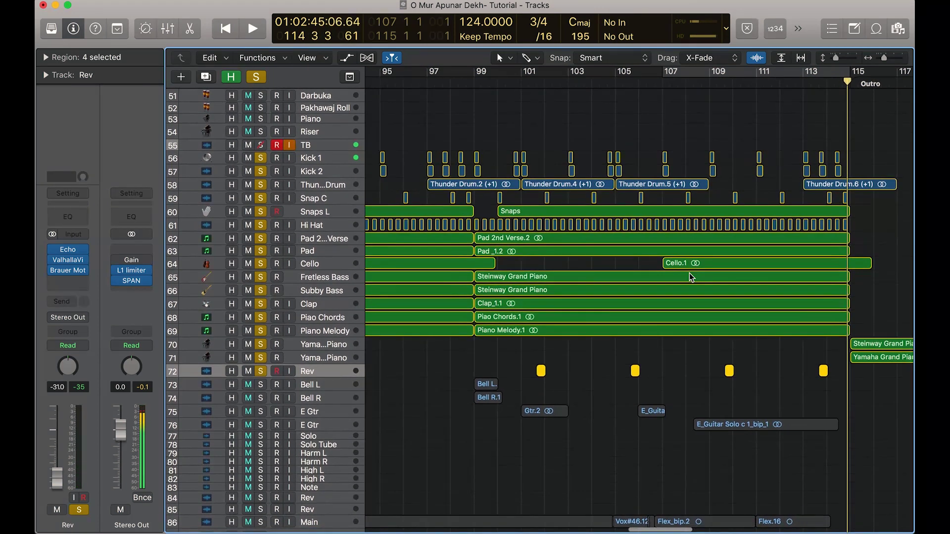
scroll(691, 276, "left", 5)
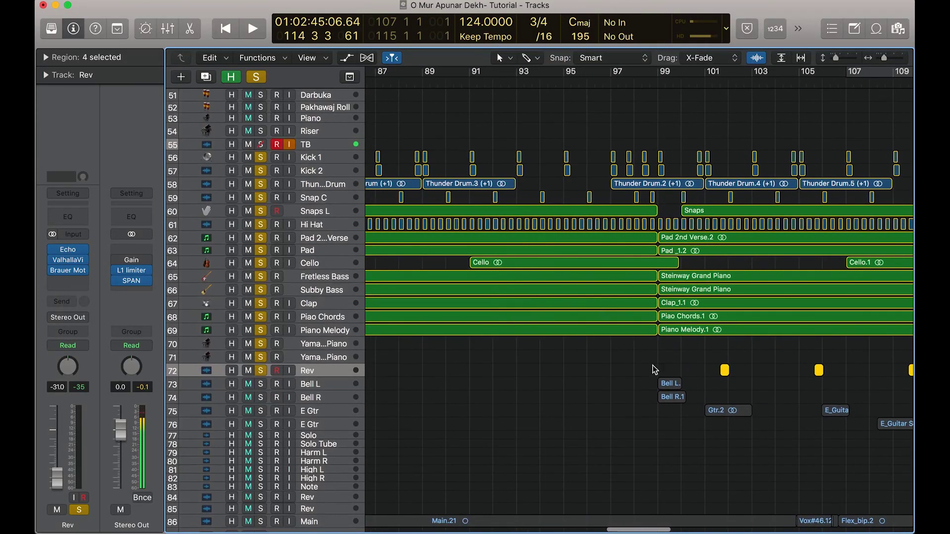
scroll(669, 355, "right", 3)
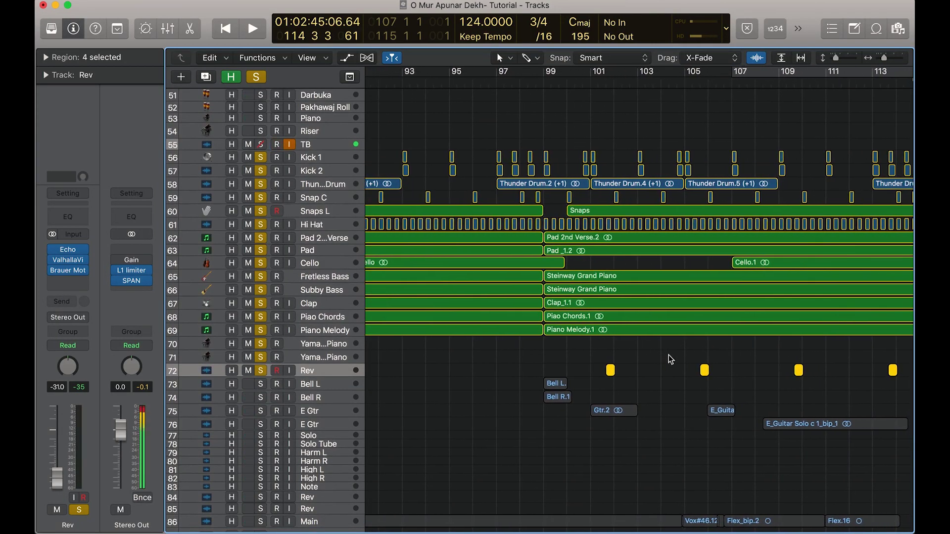
scroll(669, 355, "down", 5)
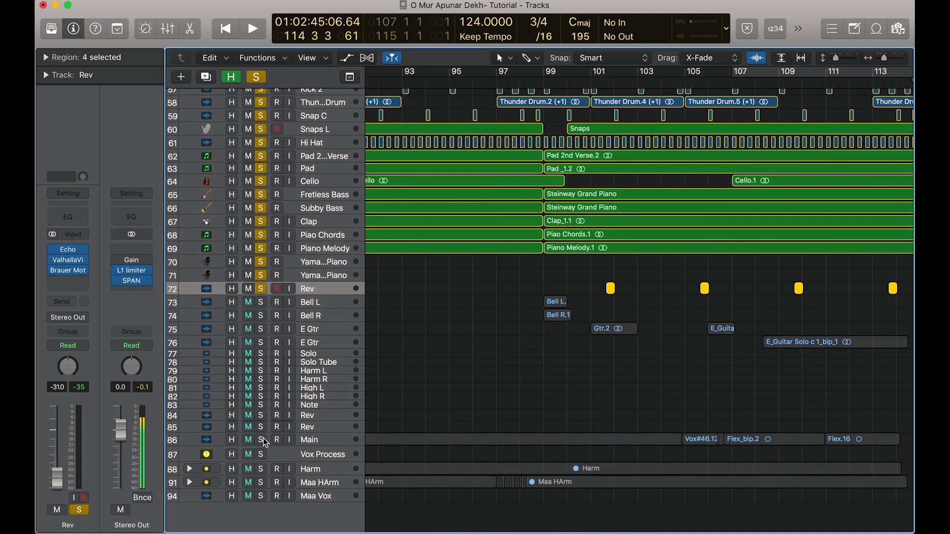
left_click_drag(265, 442, 266, 508)
left_click(460, 110)
key("space")
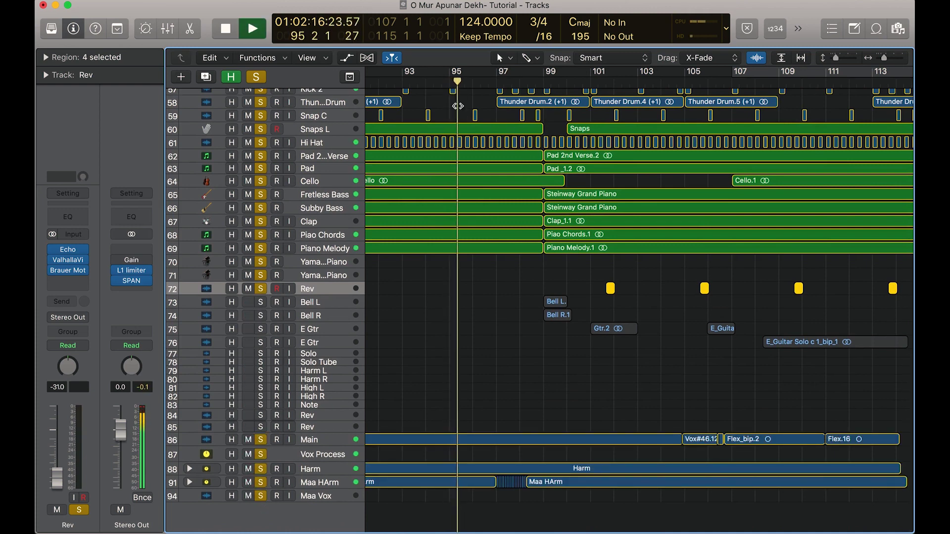
scroll(473, 188, "up", 3)
scroll(474, 188, "right", 1)
scroll(474, 188, "down", 3)
scroll(474, 188, "right", 1)
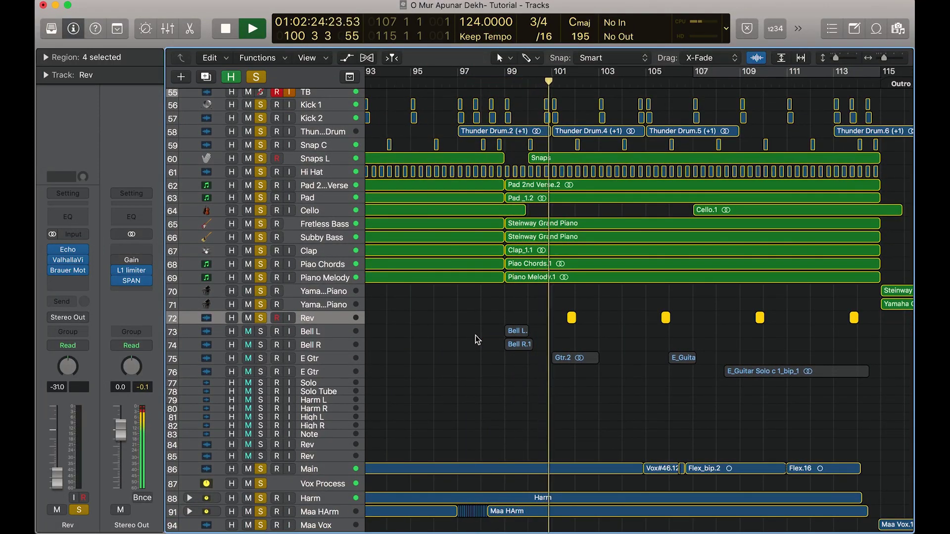
key("space")
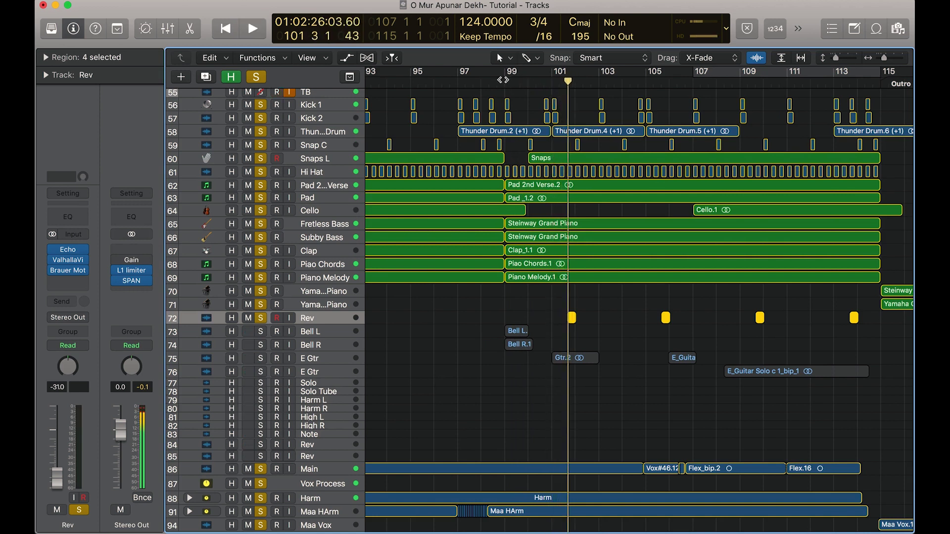
Replay the soloed mix with the vocals from about bar 97 and deselect the Rev regions.
left_click(456, 86)
key("space")
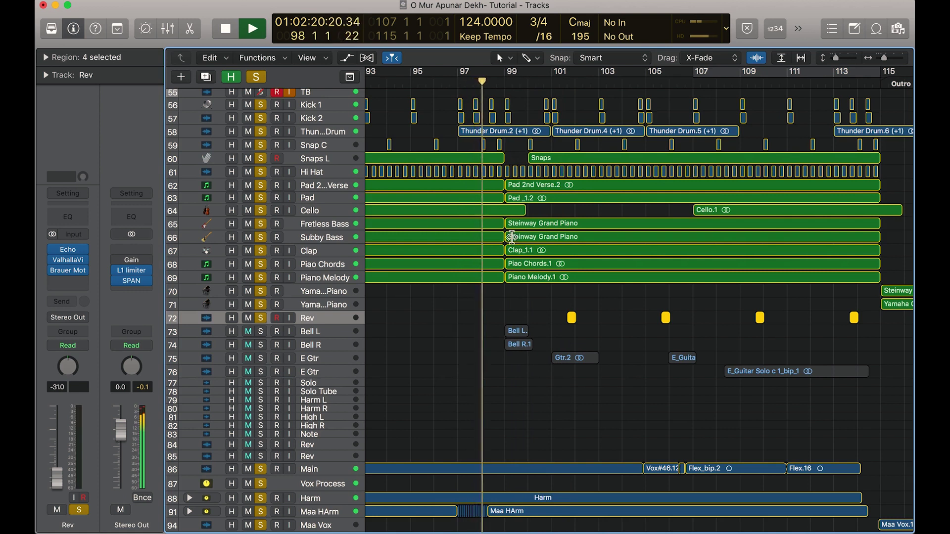
left_click(573, 409)
key("space")
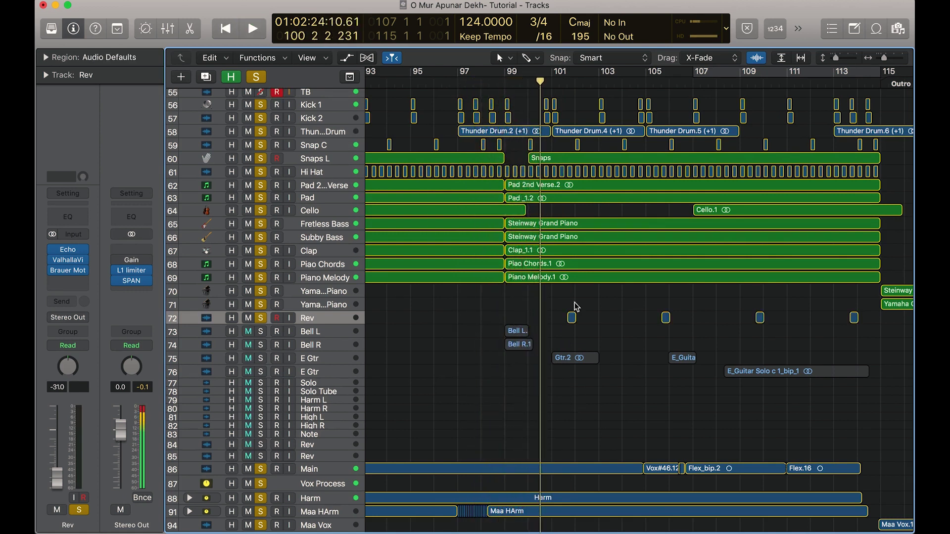
Solo only Bell L, bypass its Channel EQ, ValhallaVi and Echo, and audition it from bar 99.
left_click(507, 82)
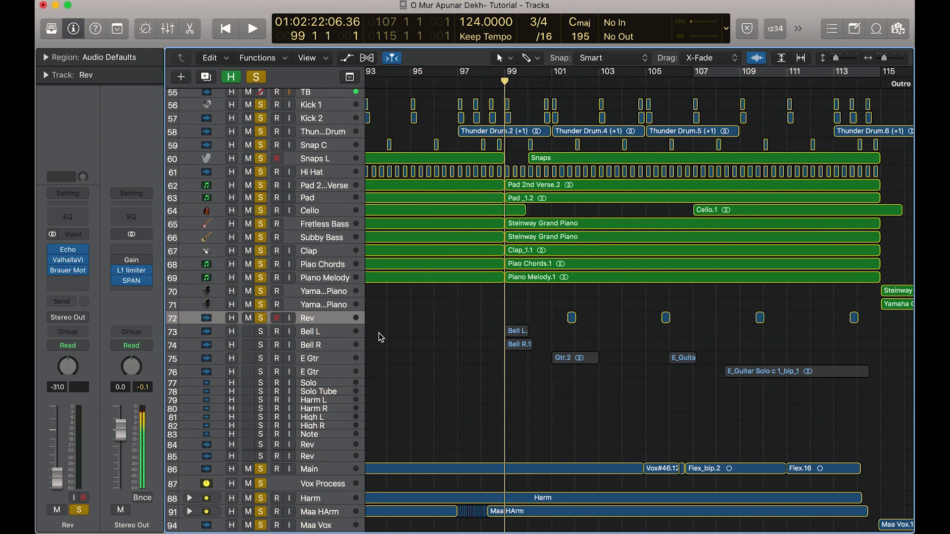
left_click(334, 333)
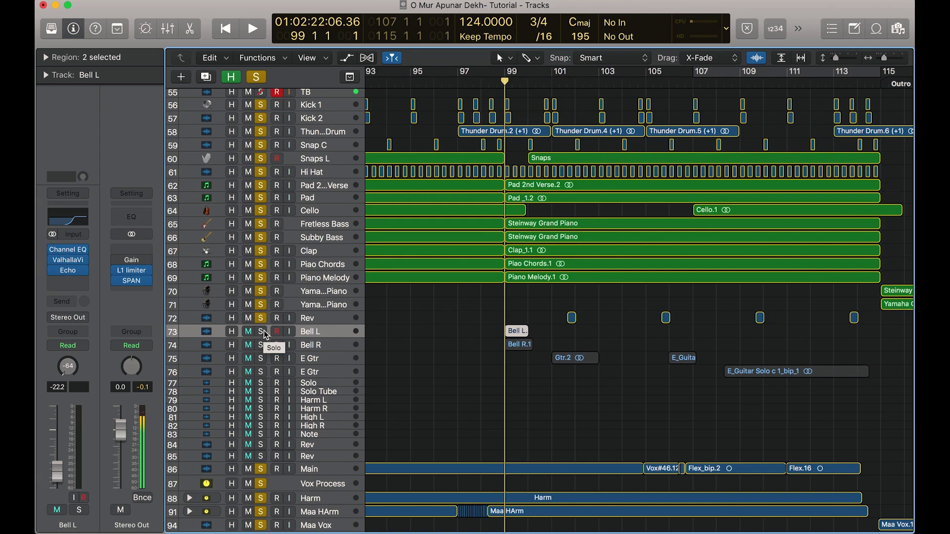
left_click(261, 331, "alt")
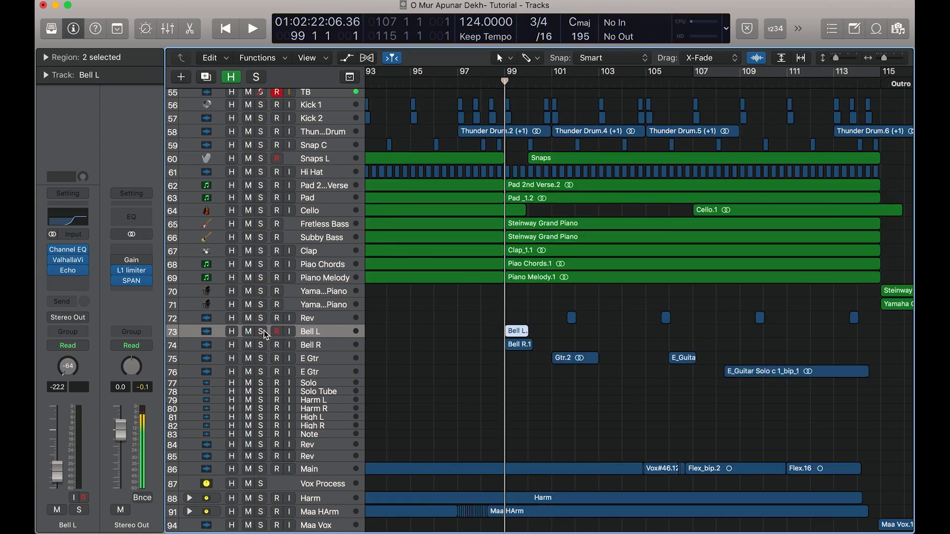
left_click(54, 249, "alt")
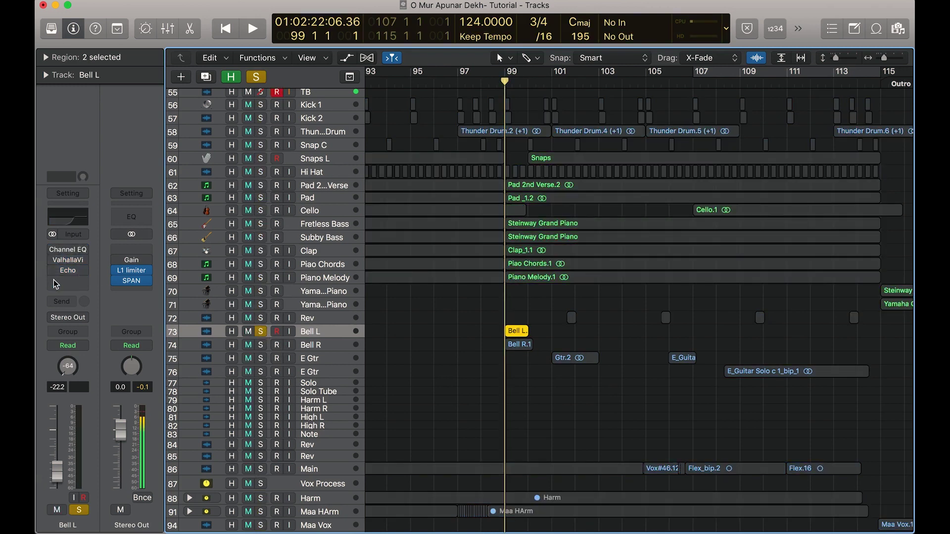
key("space")
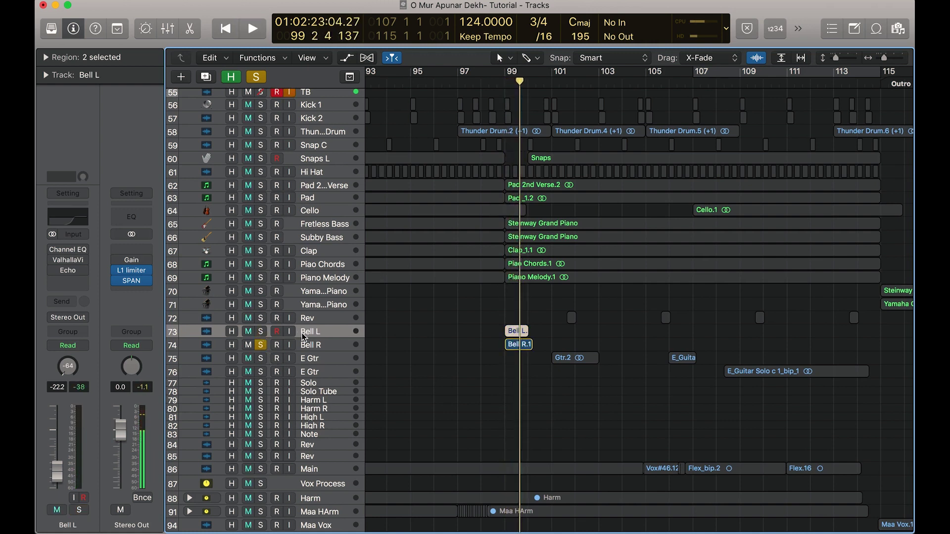
Solo Bell R instead, bypass its Channel EQ, ValhallaVi and Echo, and audition it from bar 99.
left_click(322, 347)
left_click(53, 250, "alt")
key("space")
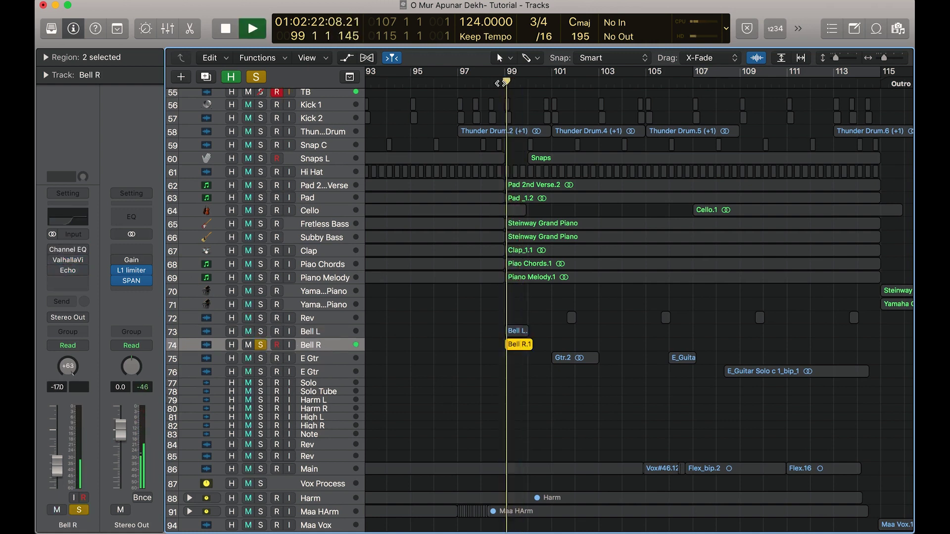
key("space")
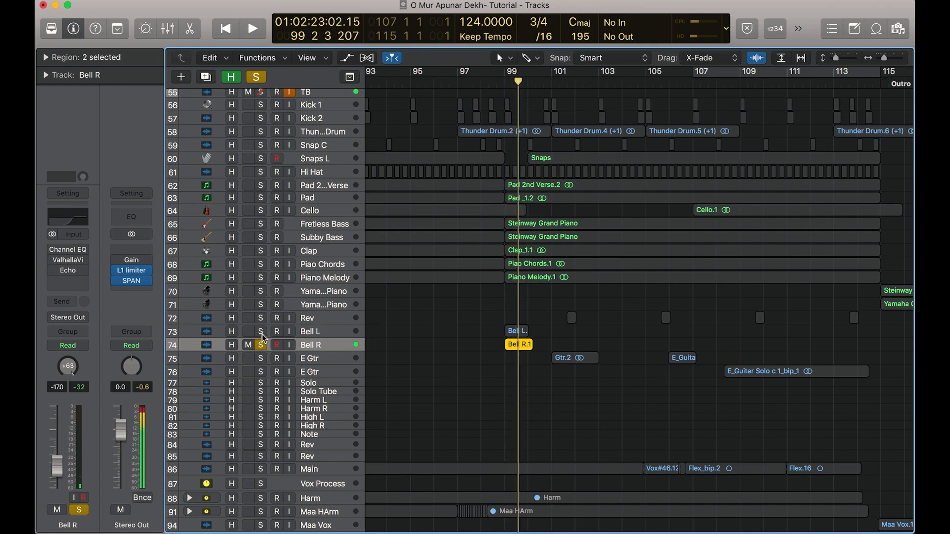
Enable the Channel EQ, ValhallaVi and Echo on both bell tracks and audition them soloed together from bar 99.
left_click(54, 260, "alt")
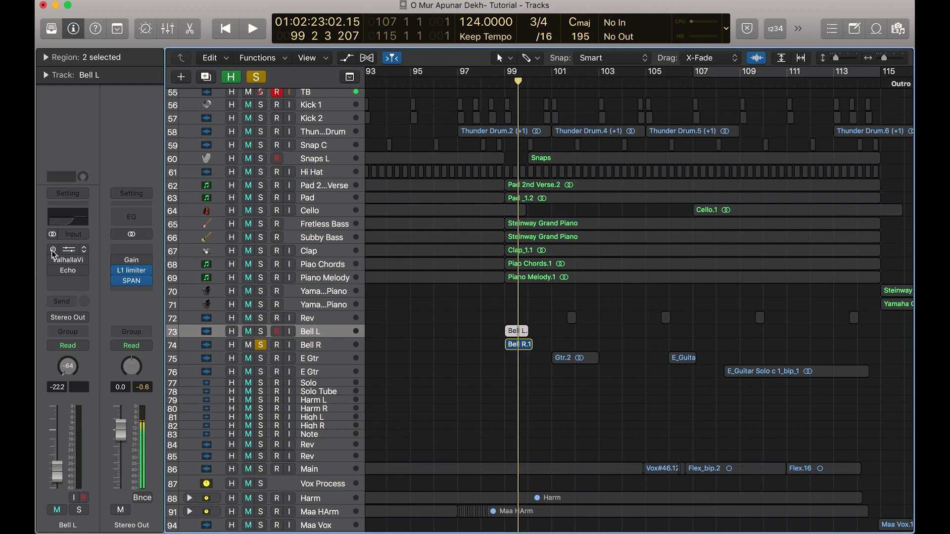
left_click(52, 250)
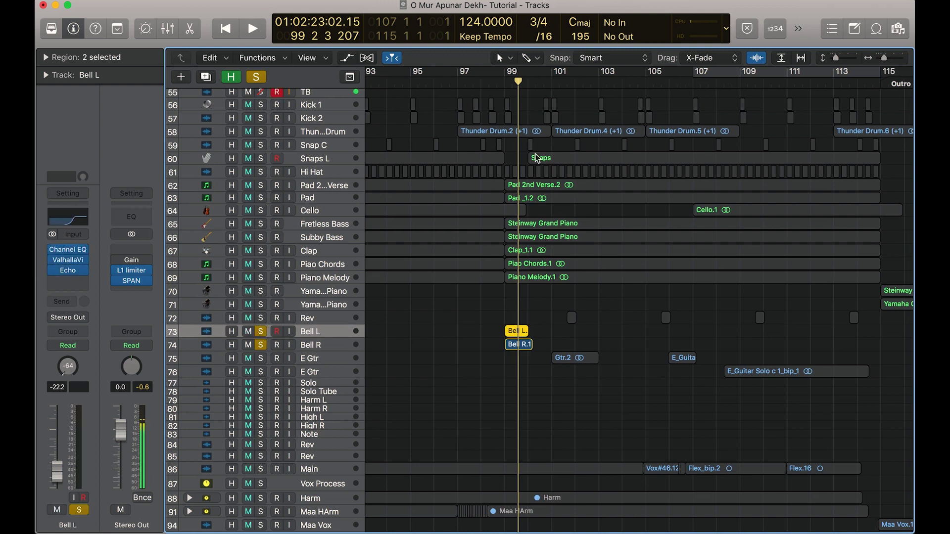
left_click(500, 86)
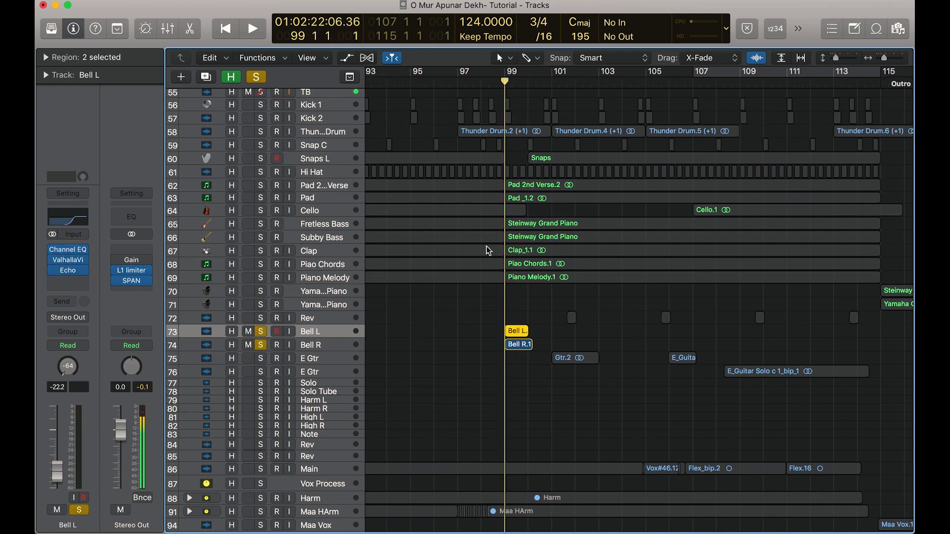
key("space")
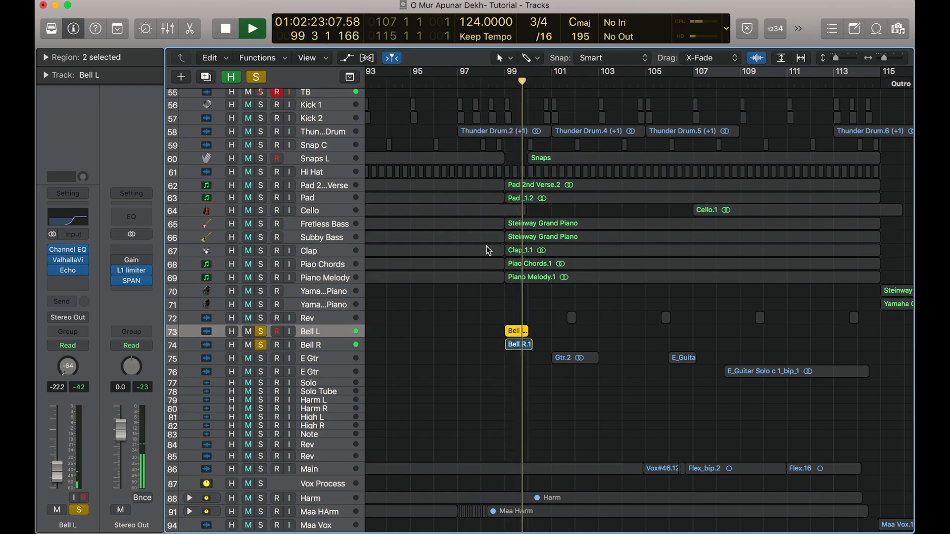
key("space")
Solo the tracks from Kick 1 to Bell R, except TB, and from Main to Maa Vox, and play them from about bar 95.
left_click(263, 332)
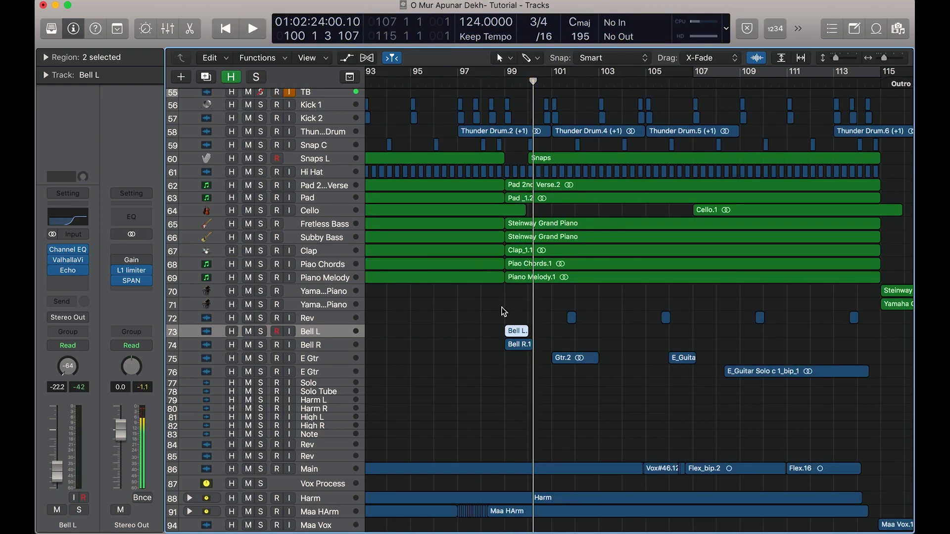
scroll(503, 269, "left", 2)
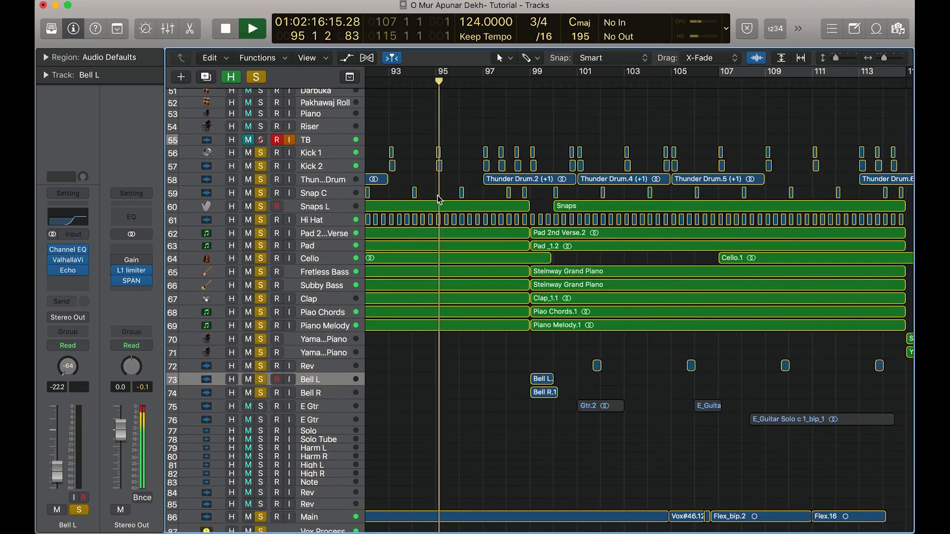
scroll(440, 202, "down", 3)
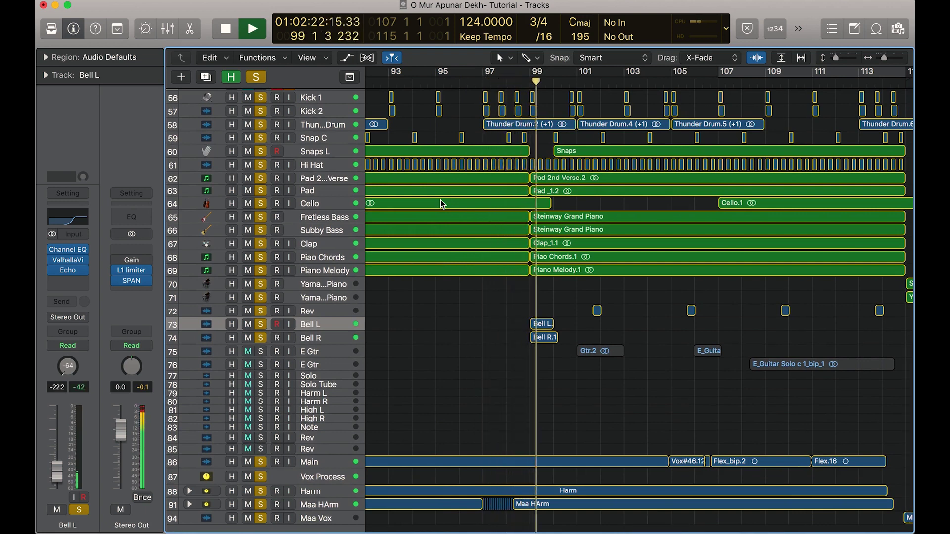
key("space")
scroll(384, 214, "down", 1)
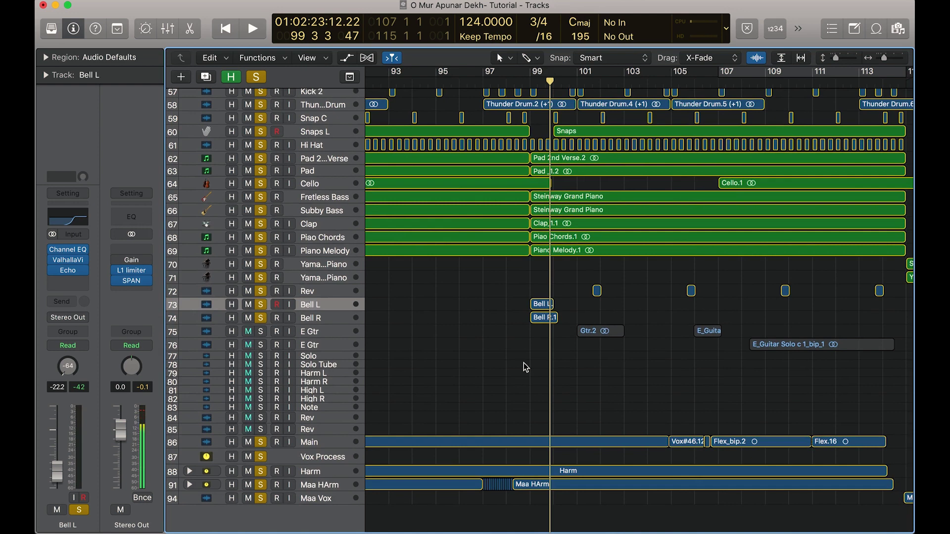
Play the soloed mix with both bells from bar 99 to about bar 114.
scroll(524, 363, "right", 2)
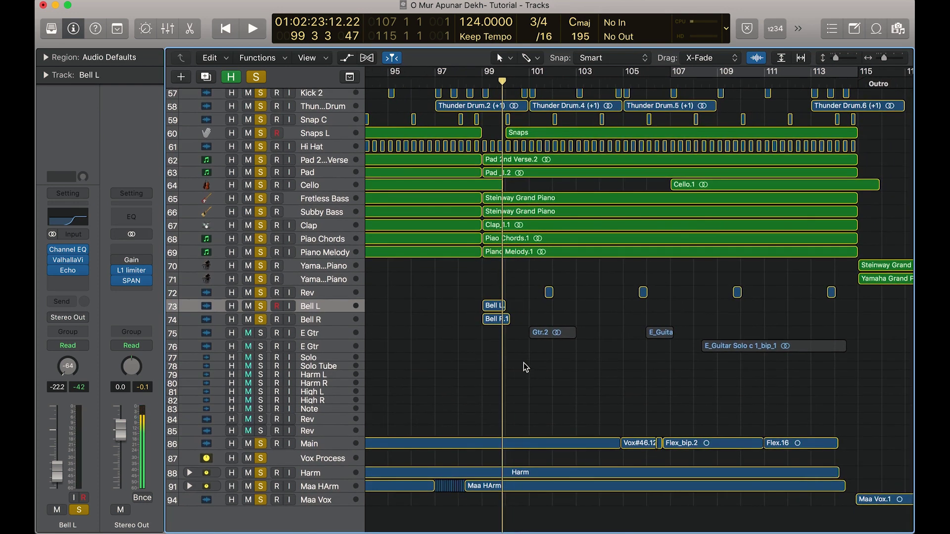
key("comma")
scroll(458, 257, "up", 1)
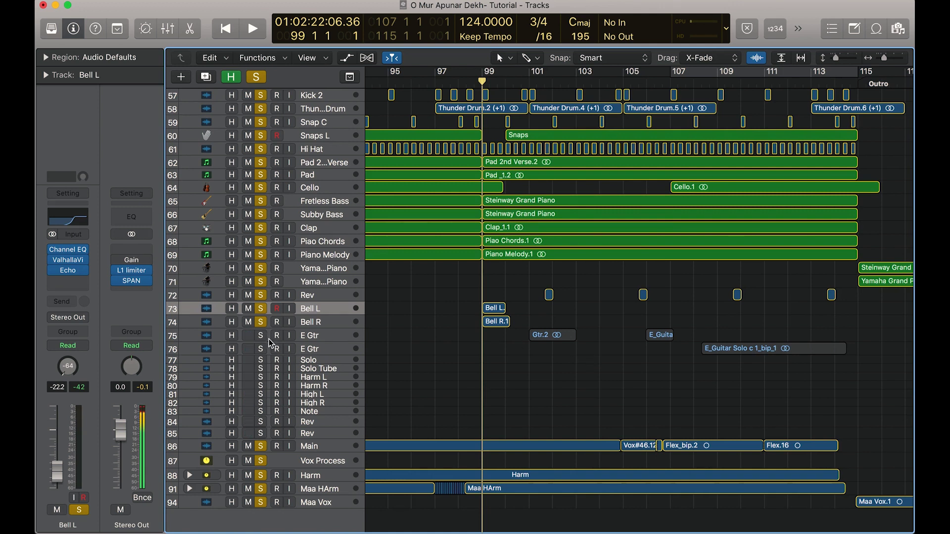
key("space")
scroll(402, 156, "up", 2)
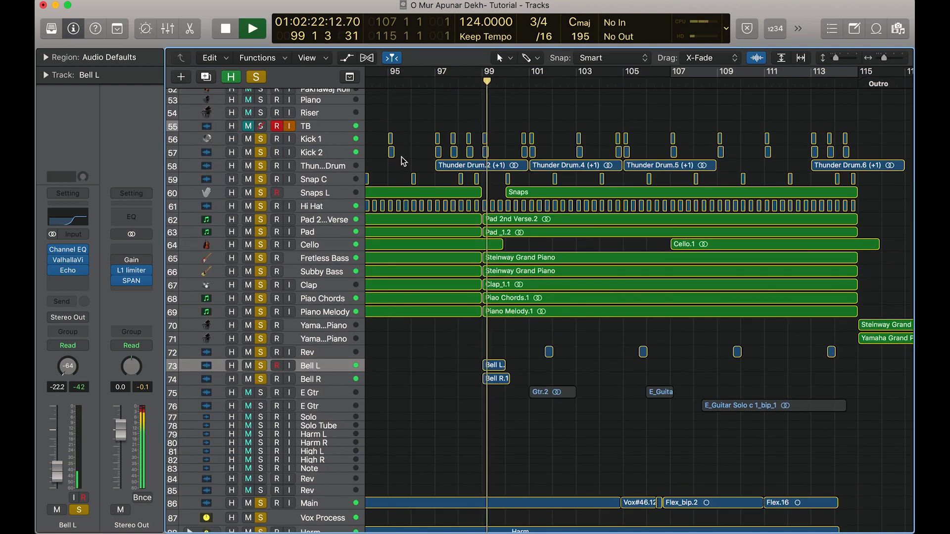
scroll(401, 157, "down", 2)
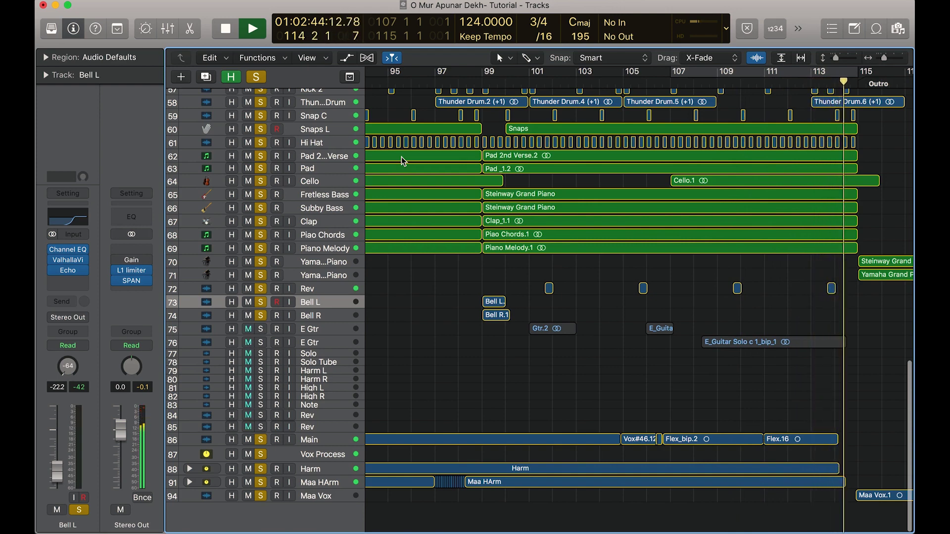
key("space")
Locate the starts of track 75's E Gtr regions at bars 101 and 106, and replay the mix from bar 99.
scroll(354, 222, "up", 3)
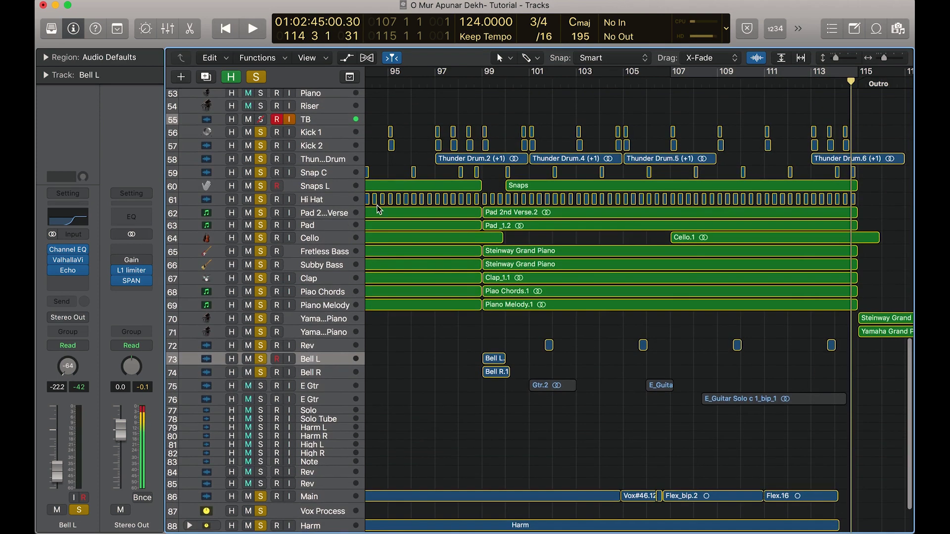
left_click(528, 81)
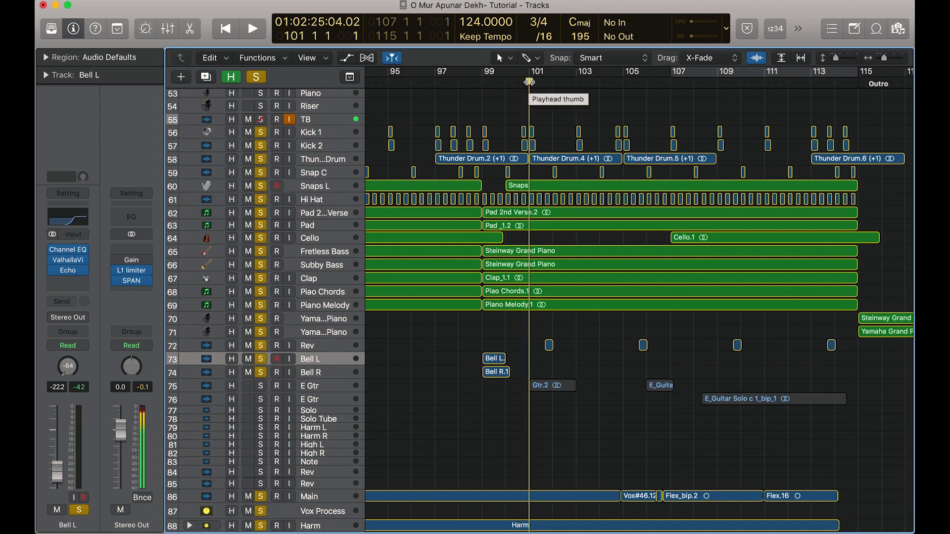
left_click(648, 83)
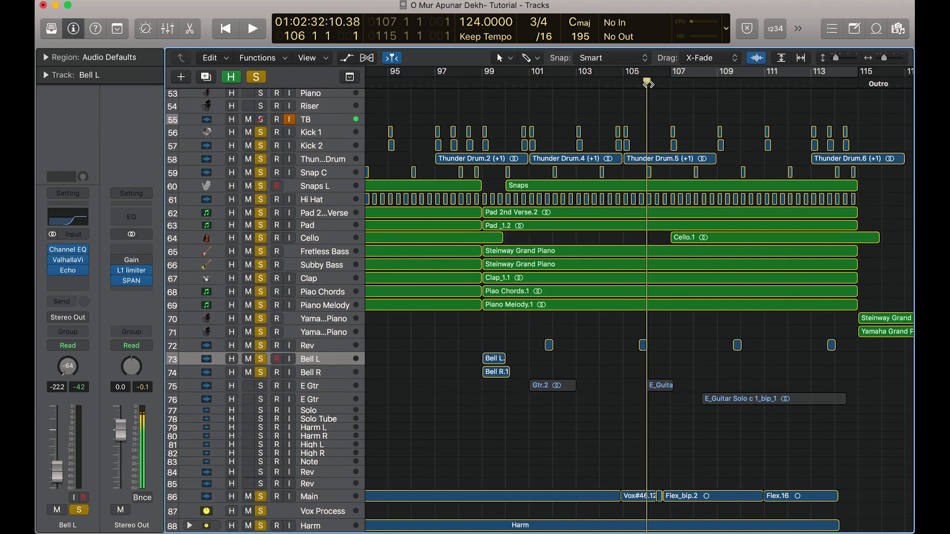
left_click(482, 82)
key("space")
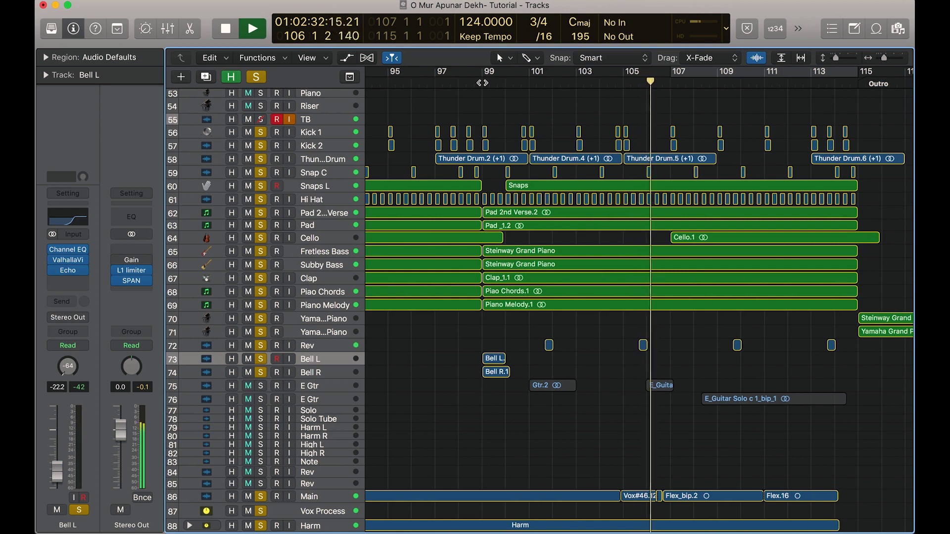
key("space")
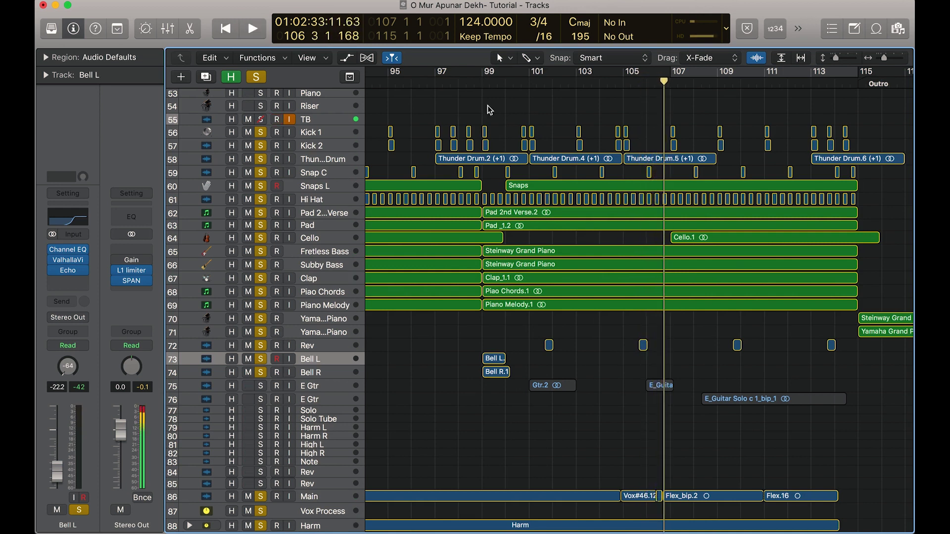
Solo only the E Gtr on track 75 and bypass its Channel EQ, ValhallaVi and Delay D.
left_click(480, 87)
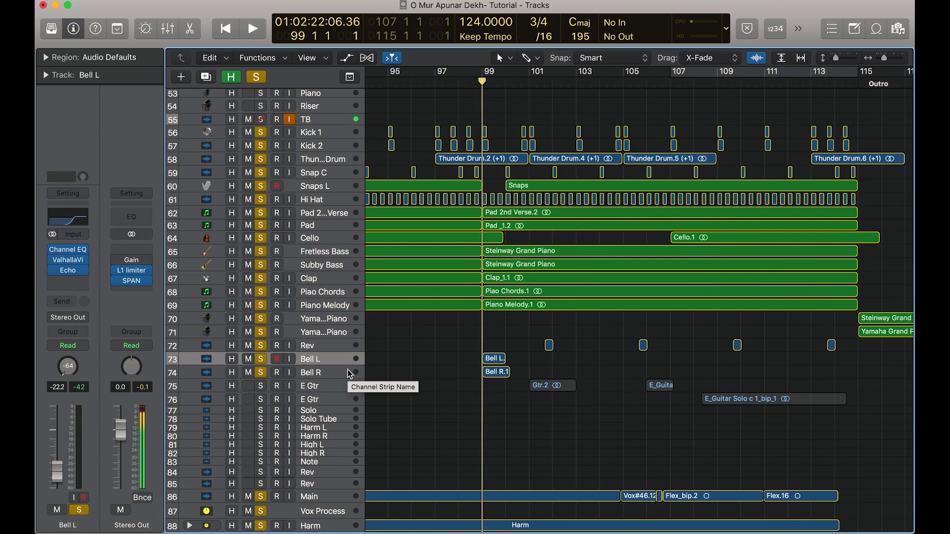
left_click(263, 386, "alt")
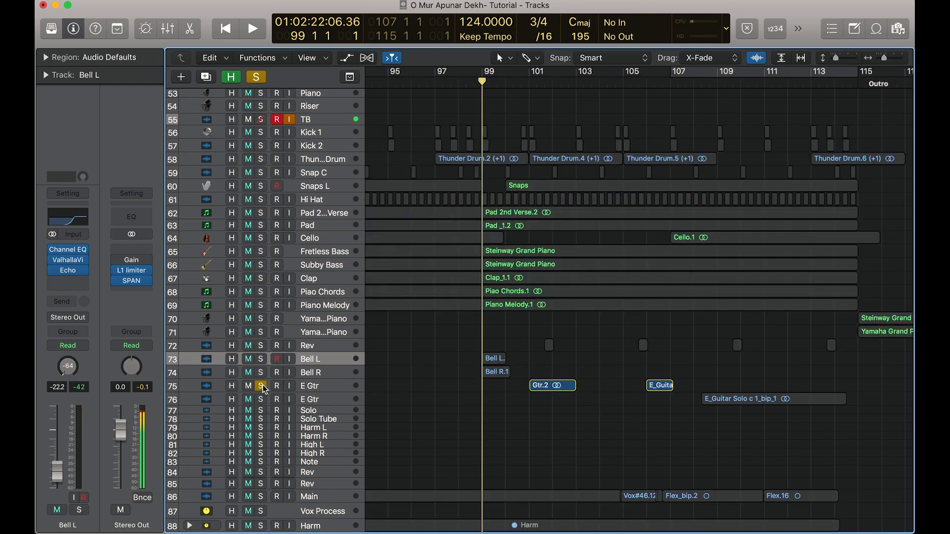
left_click(331, 387)
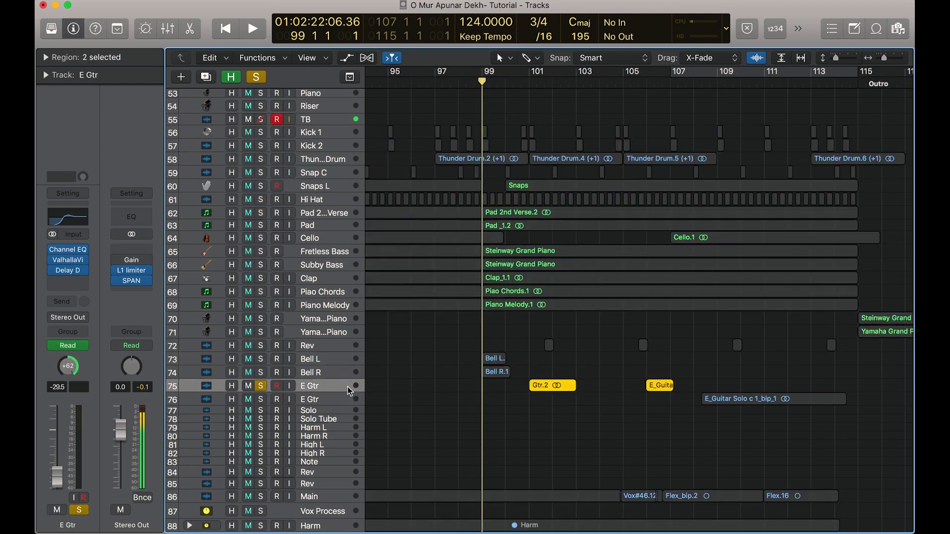
mouse_move(68, 273)
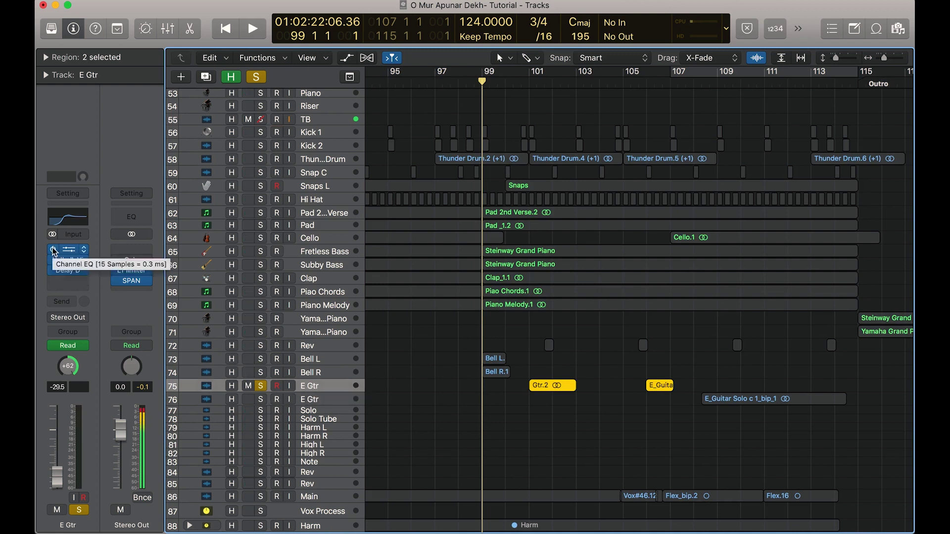
left_click_drag(53, 250, 54, 285)
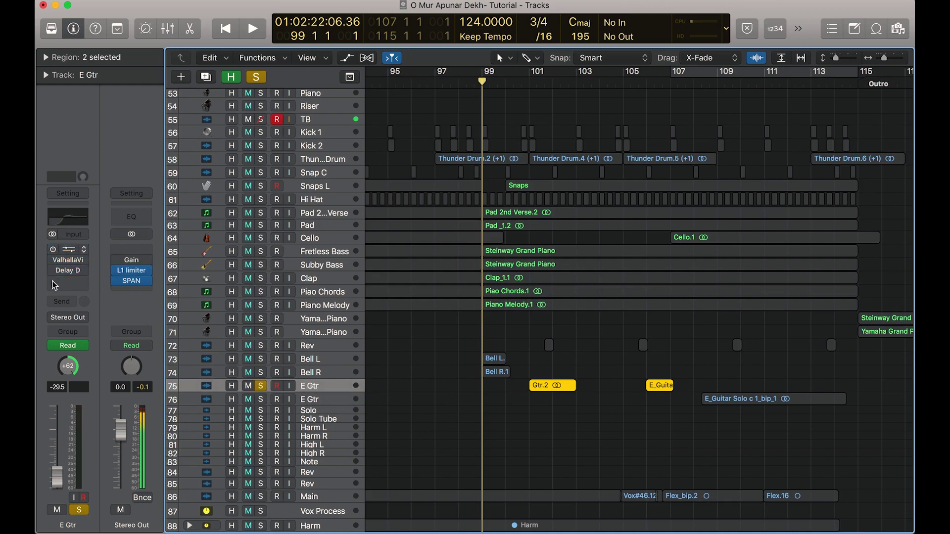
Play track 75's two dry guitar regions from bars 101 and 106 twice, and examine their pan automation.
double_click(529, 85)
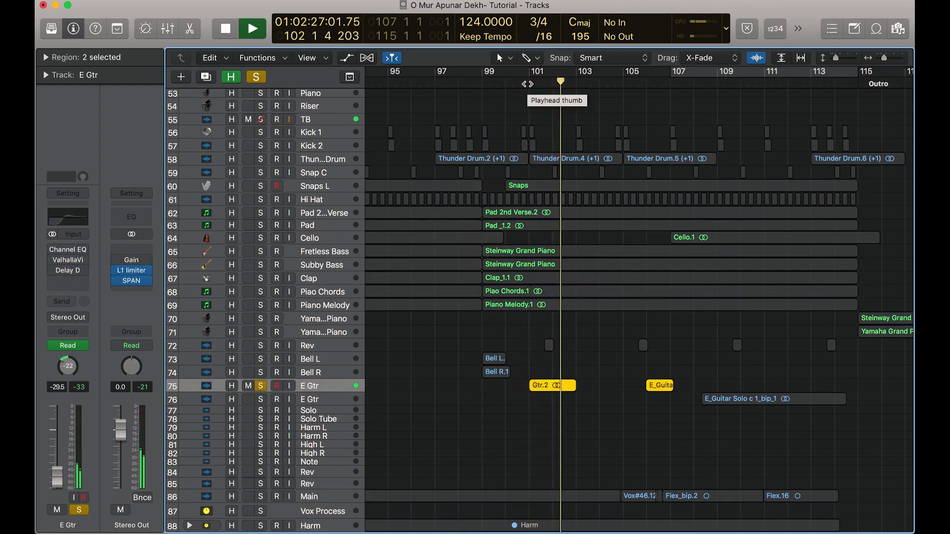
key("space")
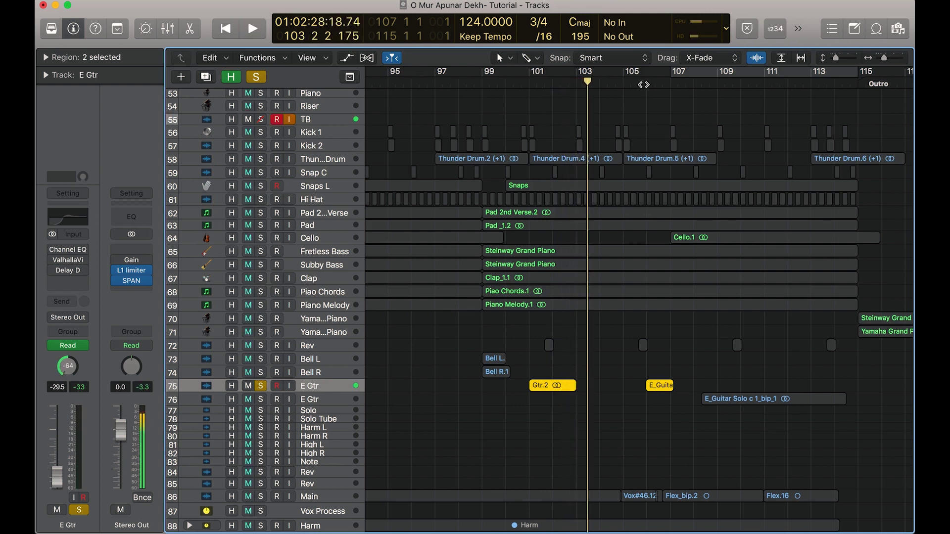
double_click(643, 84)
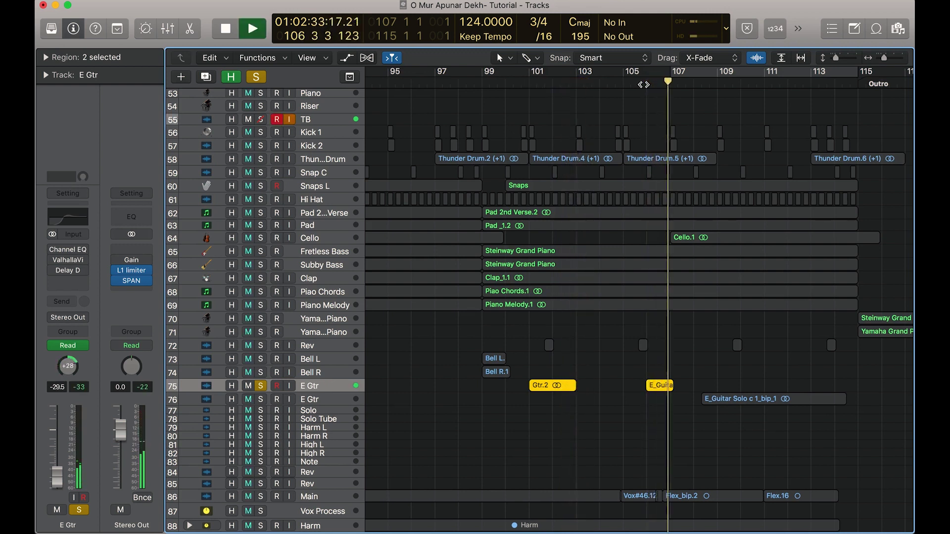
left_click(531, 85)
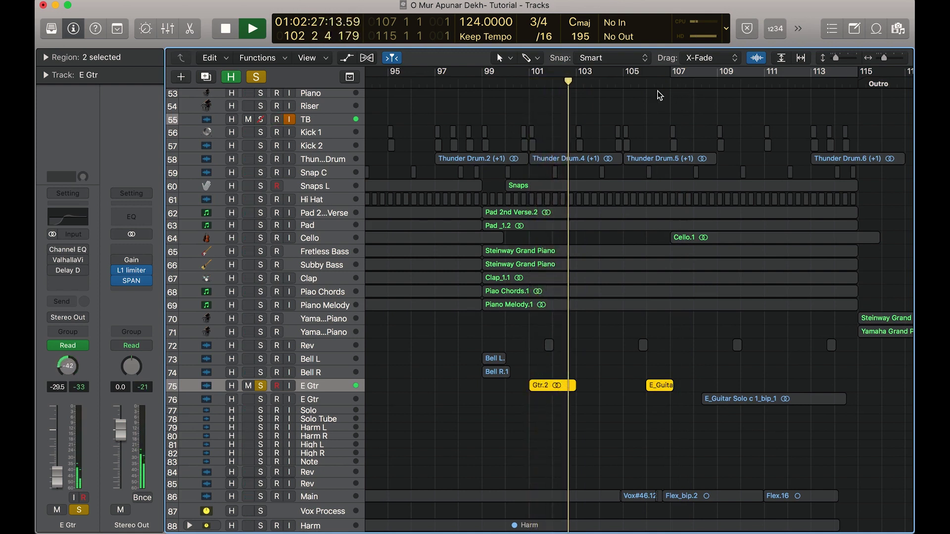
left_click(638, 84)
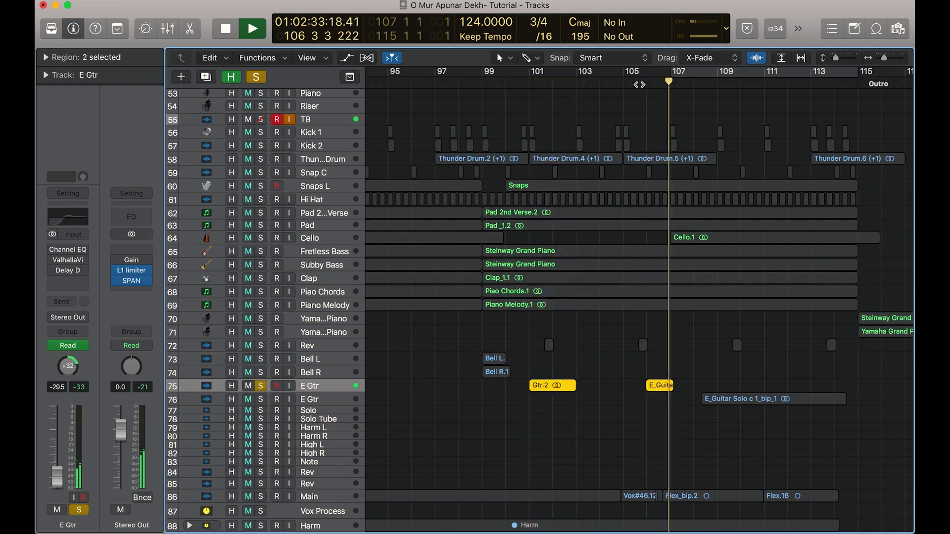
key("space")
key("a")
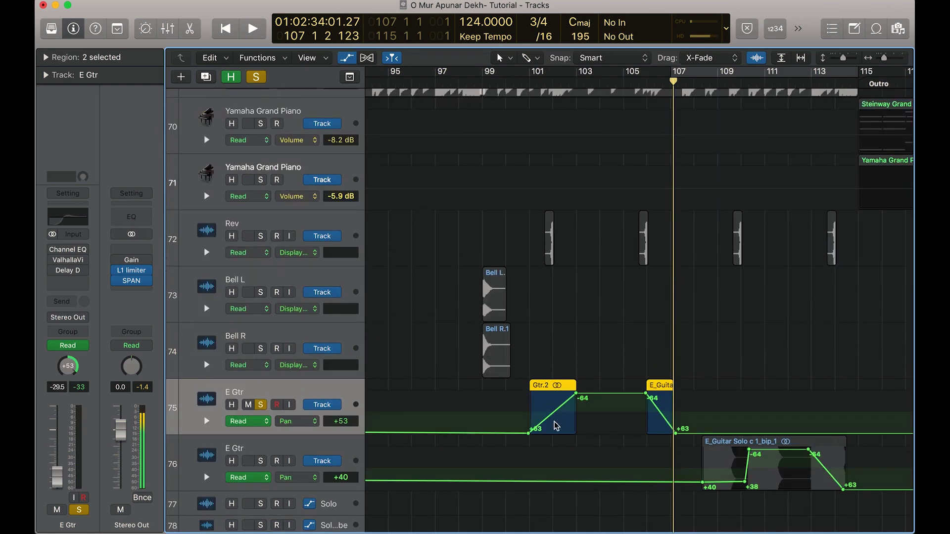
key("a")
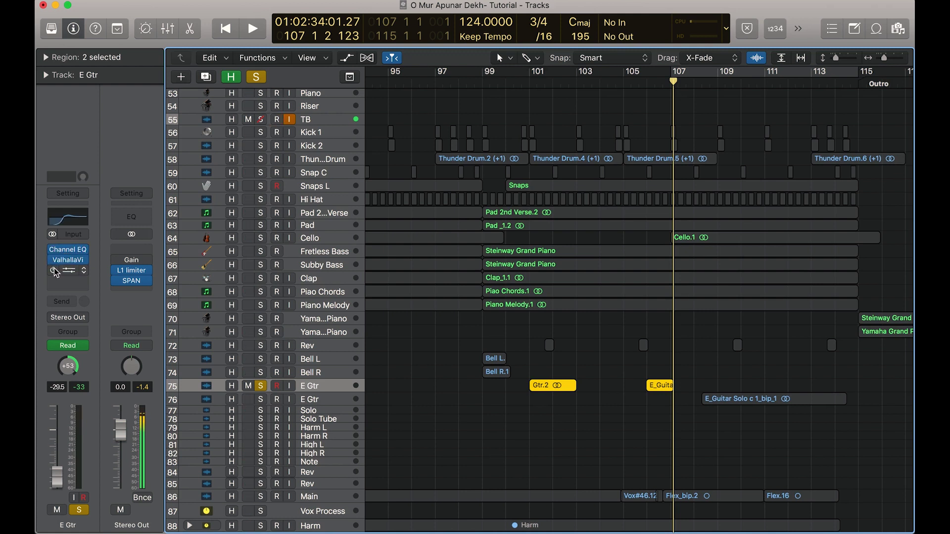
Enable the Channel EQ, ValhallaVi and Delay D on track 75 and audition both guitar regions from bars 101 and 106.
left_click(530, 83)
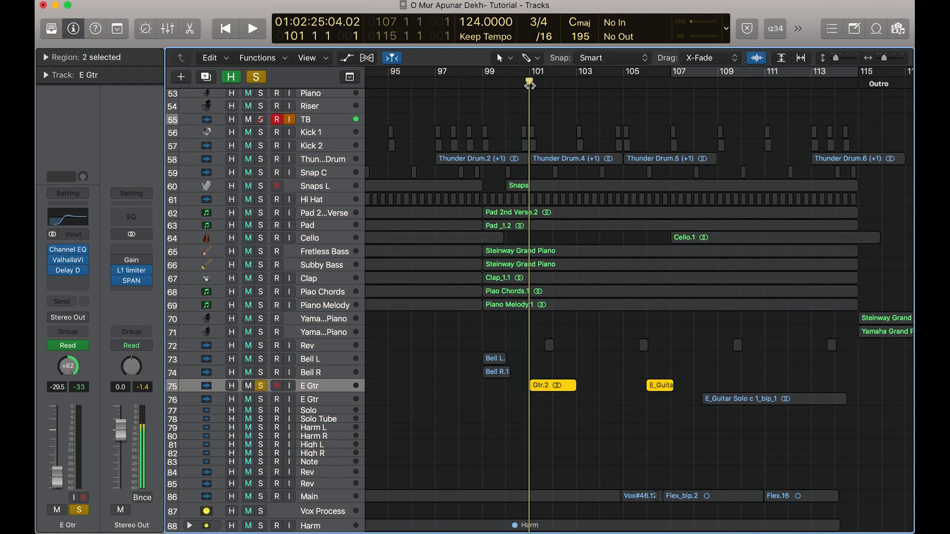
key("space")
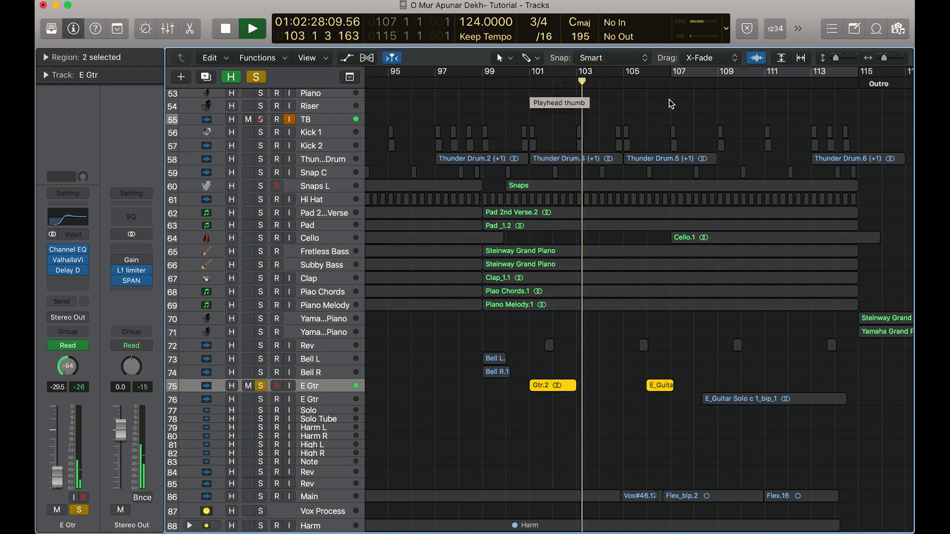
left_click(646, 85)
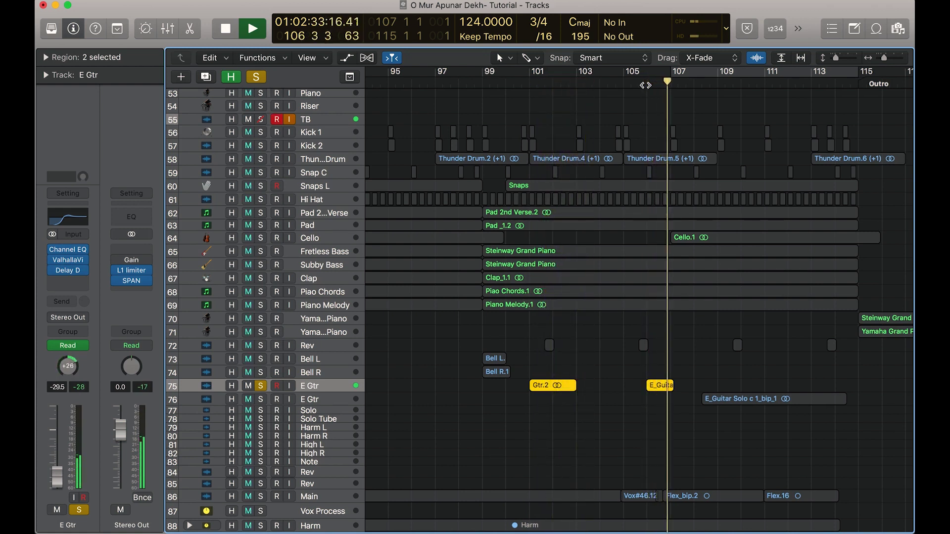
key("space")
Replace track 75's solo with a solo of all tracks from Kick 1 to Maa Vox except TB, and play the mix to bar 106.
left_click(261, 386)
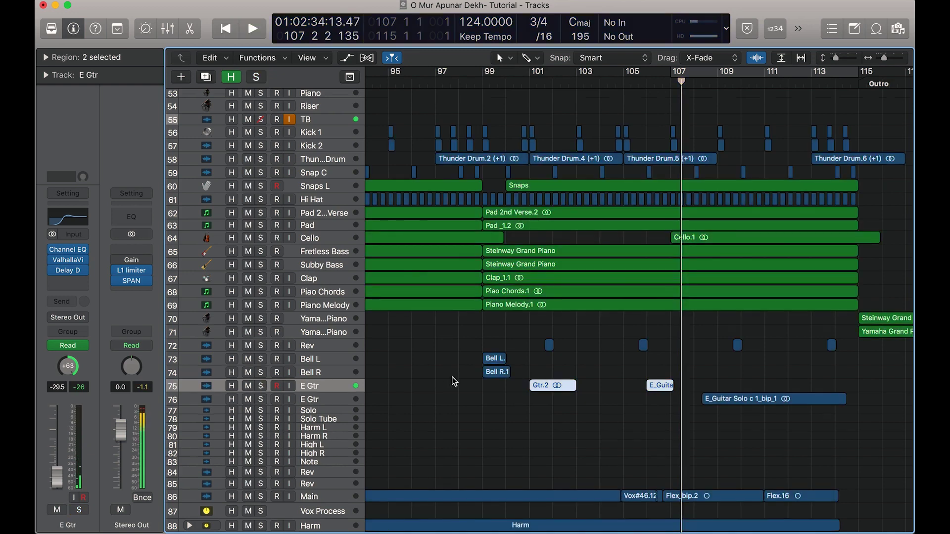
scroll(455, 381, "down", 3)
scroll(454, 381, "up", 6)
scroll(300, 245, "down", 3)
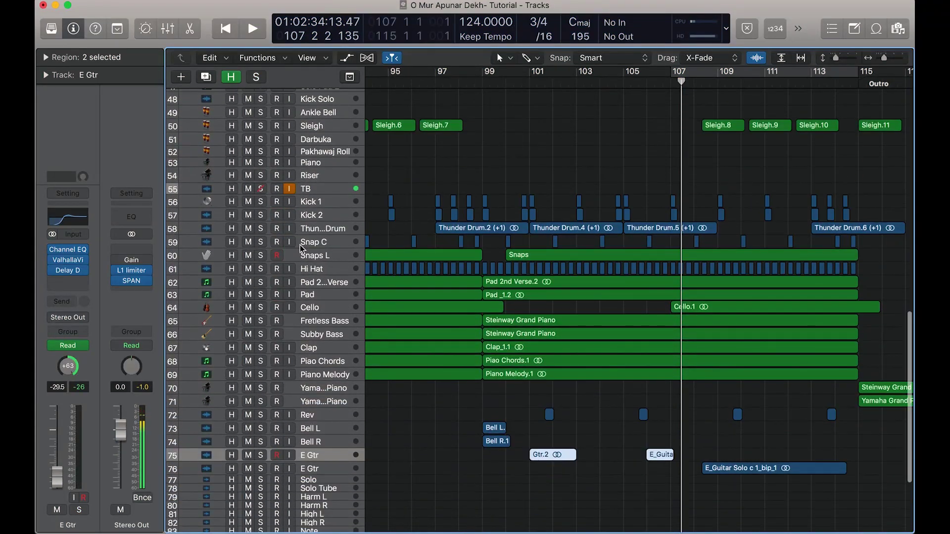
left_click(260, 202)
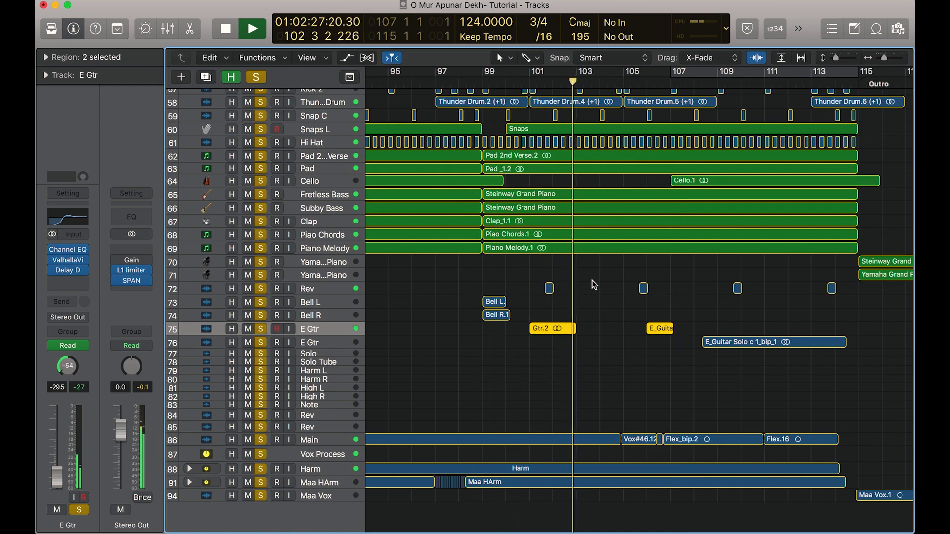
scroll(593, 286, "right", 5)
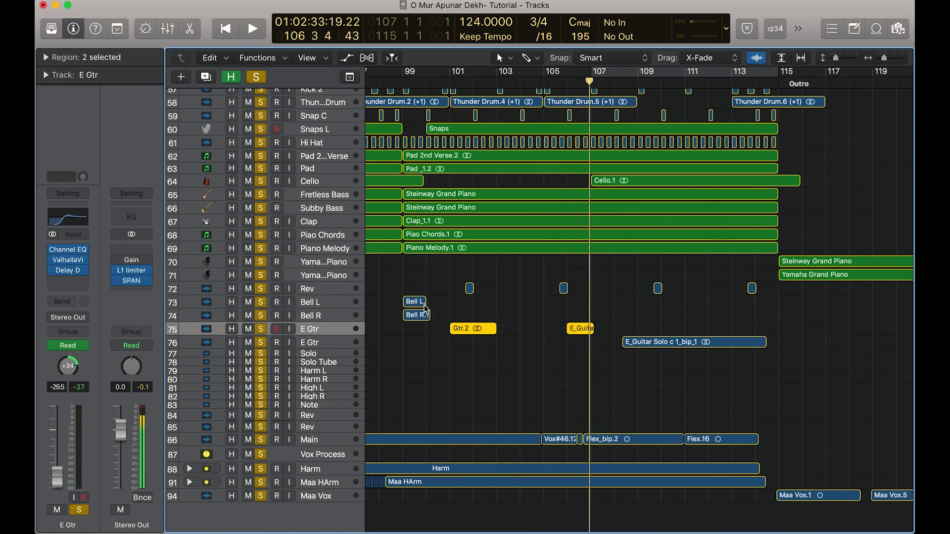
Mute the E Gtr on track 76 and play the soloed mix from bar 106 to about bar 114.
left_click(248, 343)
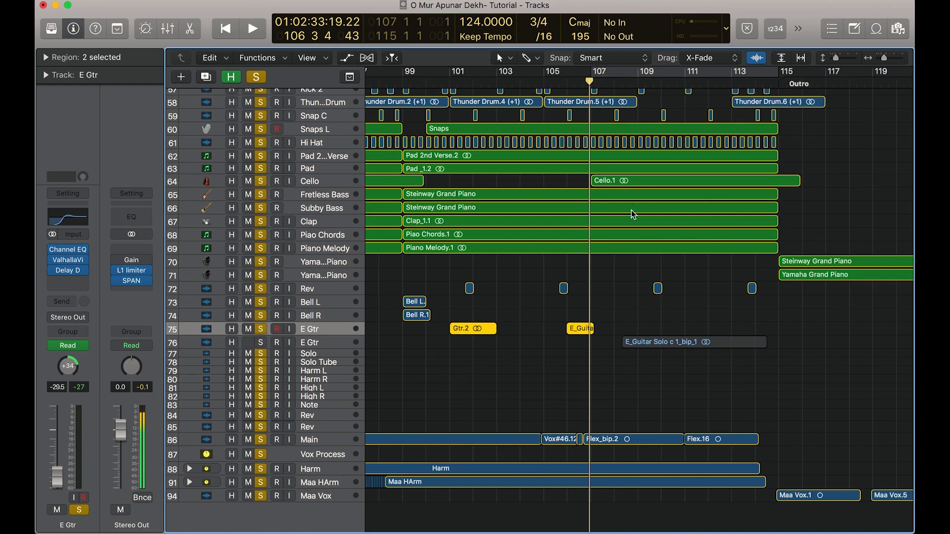
key("space")
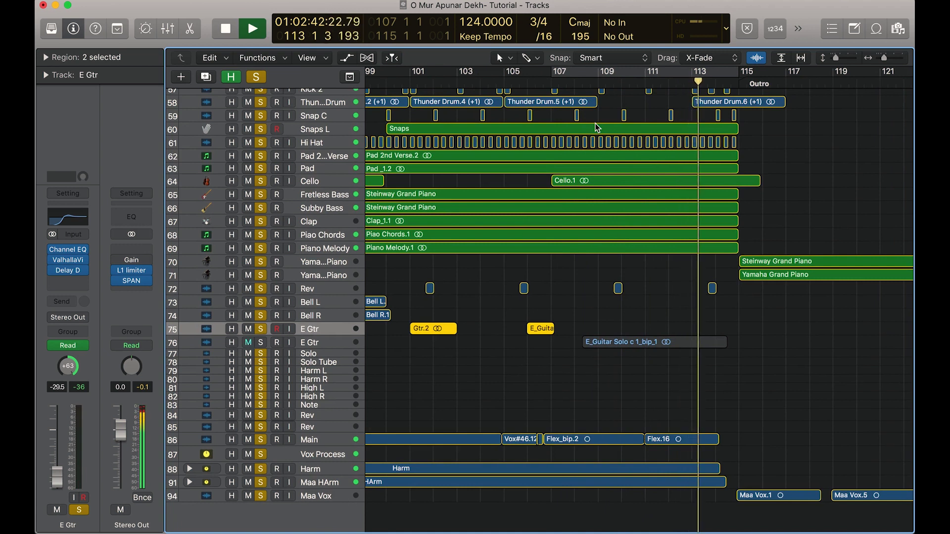
key("space")
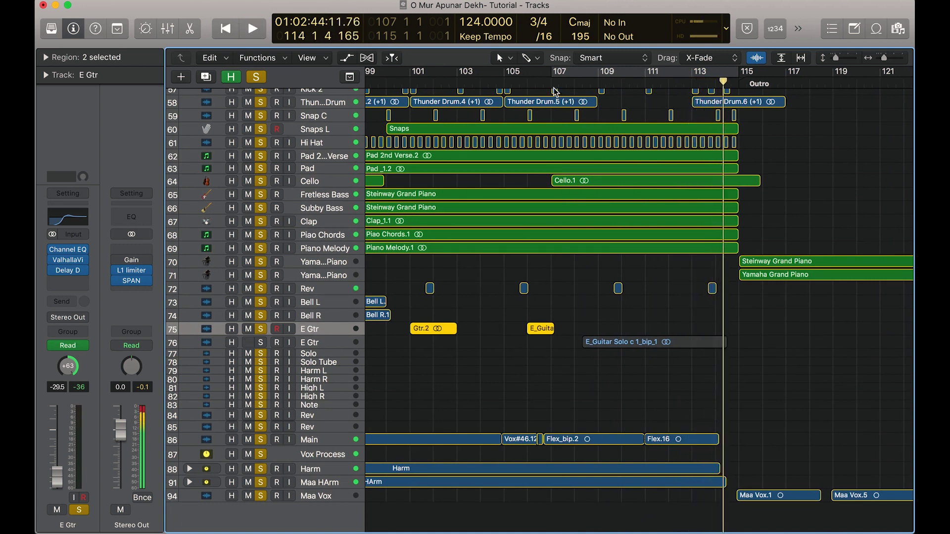
Unmute and select the E Gtr on track 76, and play the mix with it to the end of bar 114.
left_click(316, 347)
key("space")
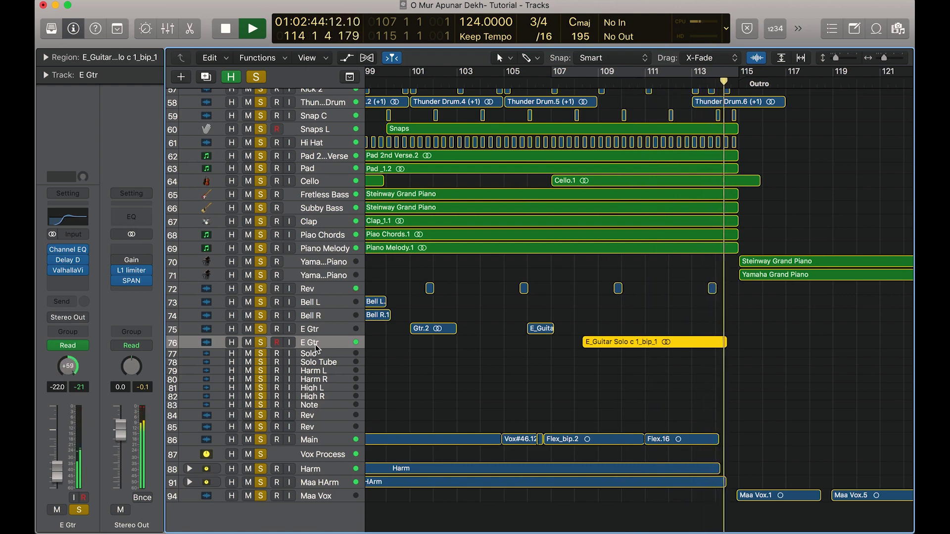
key("space")
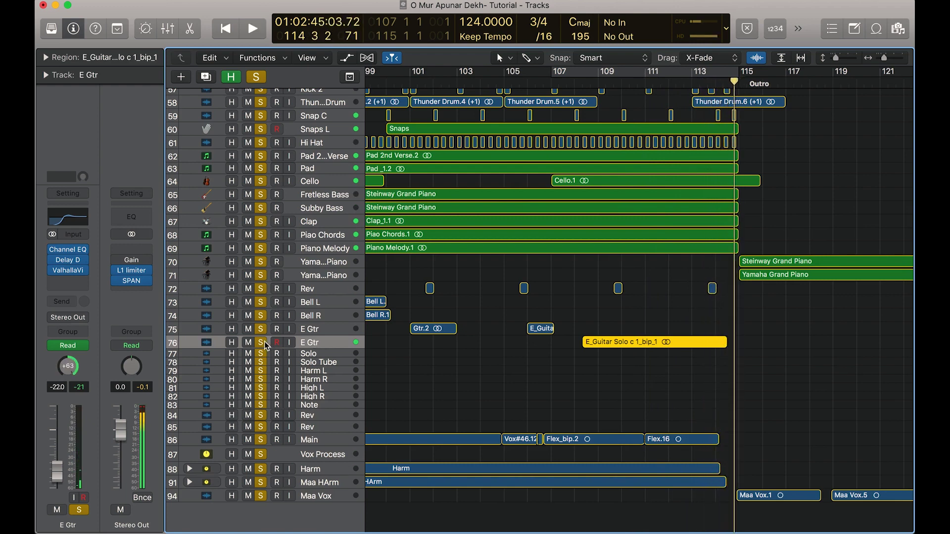
Clear the solo from all tracks and briefly display the track automation around E Gtr track 76.
left_click(263, 341)
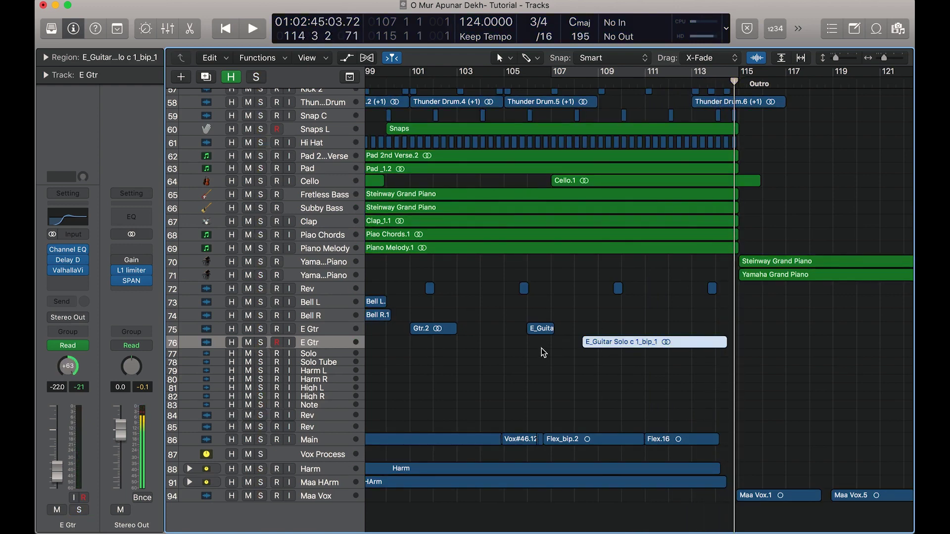
scroll(543, 353, "up", 3)
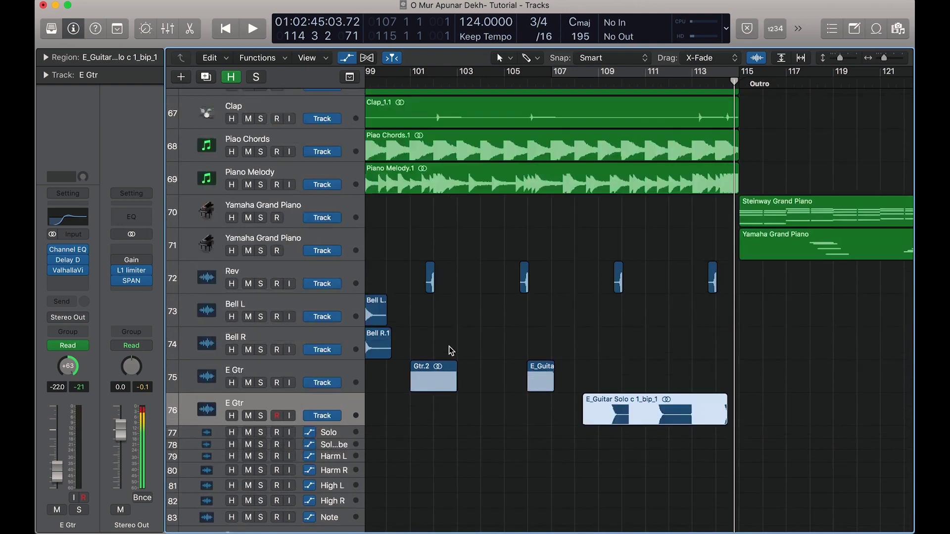
key("a")
key("a")
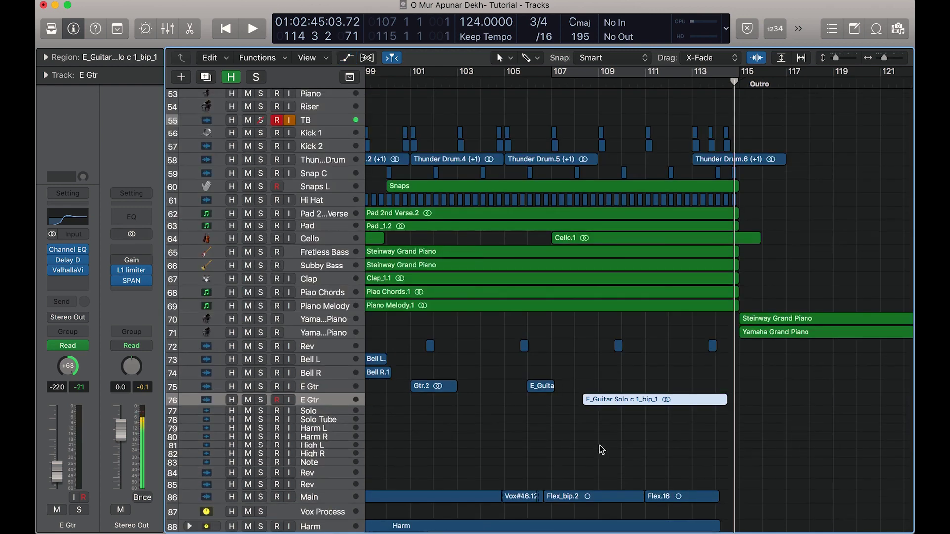
Enlarge the tracks around Rise_bip, solo Rise_bip on track 43 and bypass its Step FX, Echo and Channel EQ.
scroll(570, 447, "up", 10)
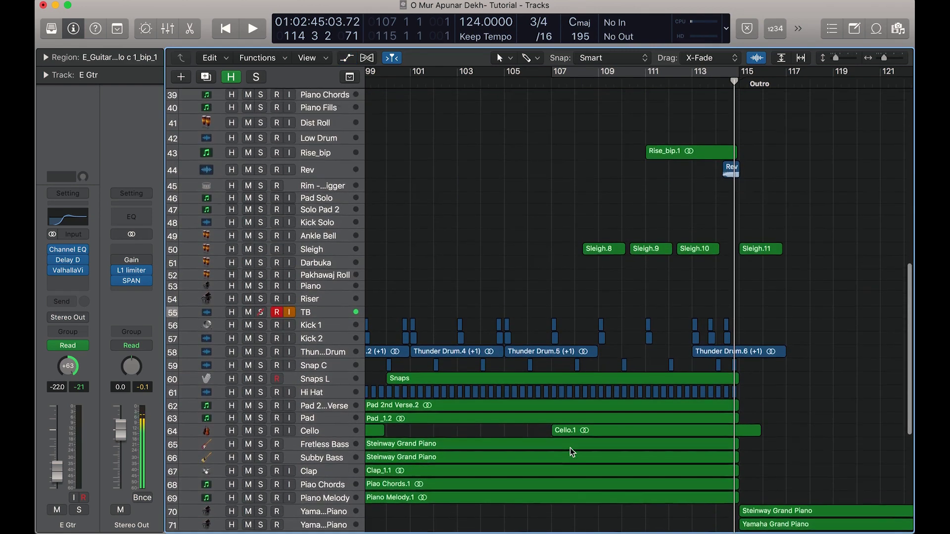
scroll(570, 447, "up", 8)
scroll(570, 447, "down", 5)
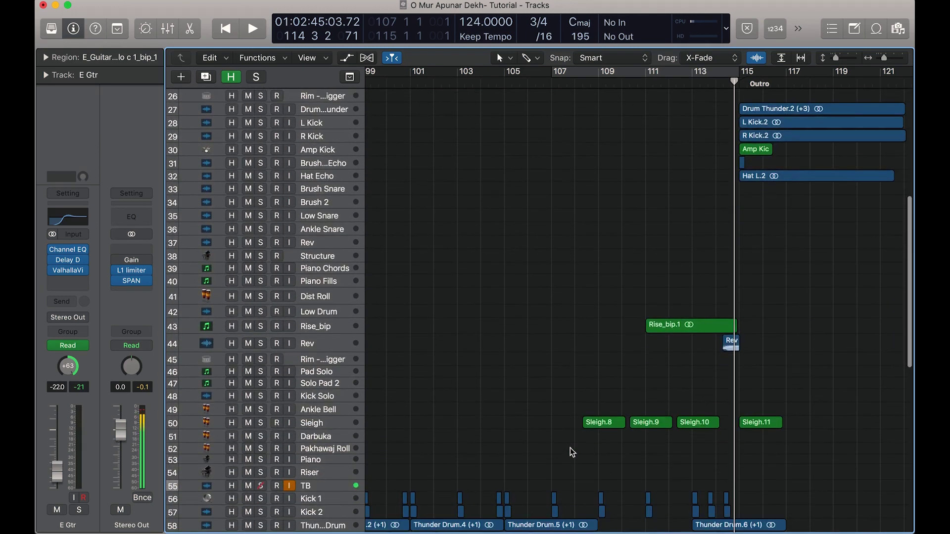
scroll(570, 447, "up", 2)
scroll(570, 447, "up", 3)
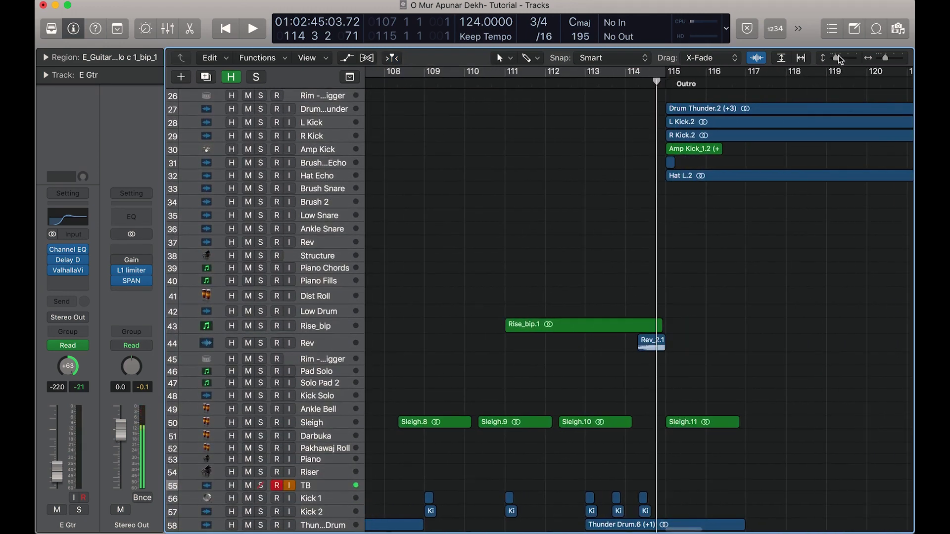
left_click_drag(838, 55, 843, 57)
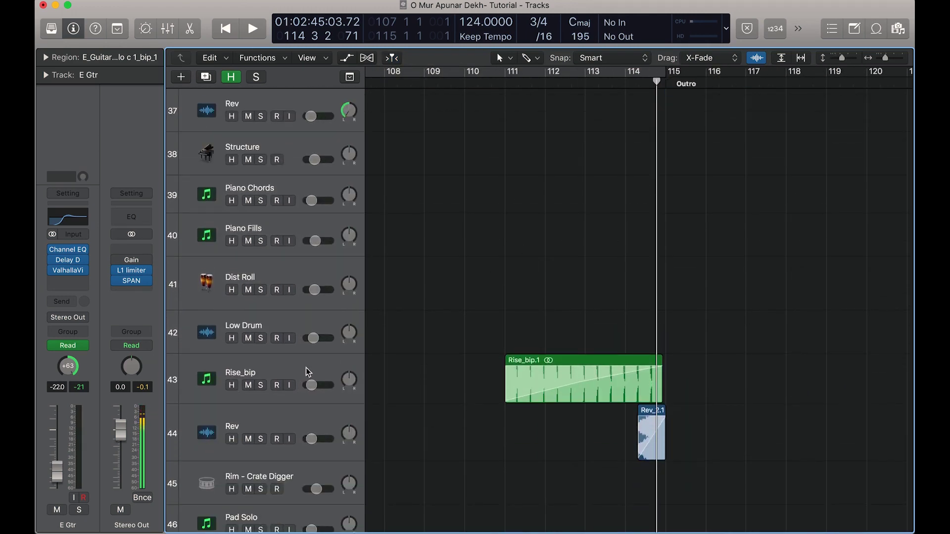
left_click(261, 386)
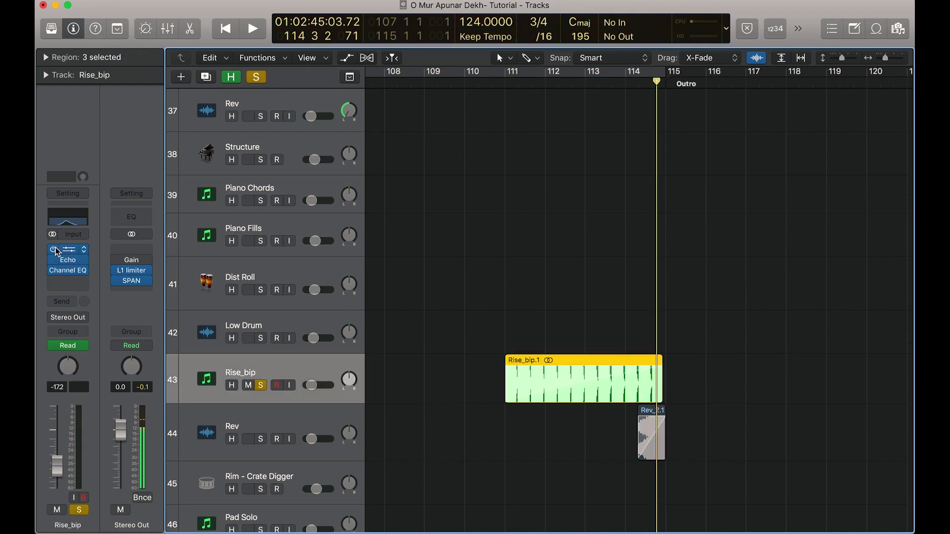
Play the dry Rise_bip region from bar 111 to about bar 112.
left_click(504, 82)
key("space")
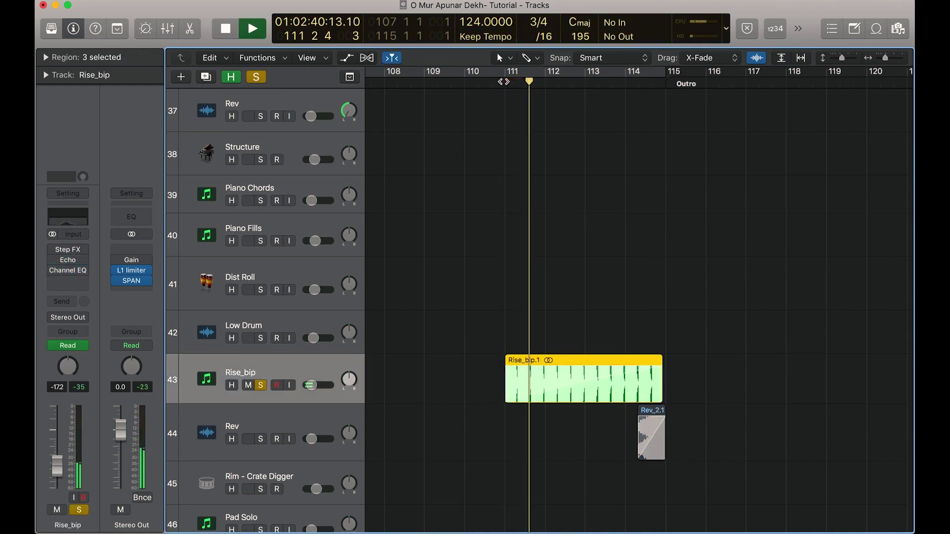
key("space")
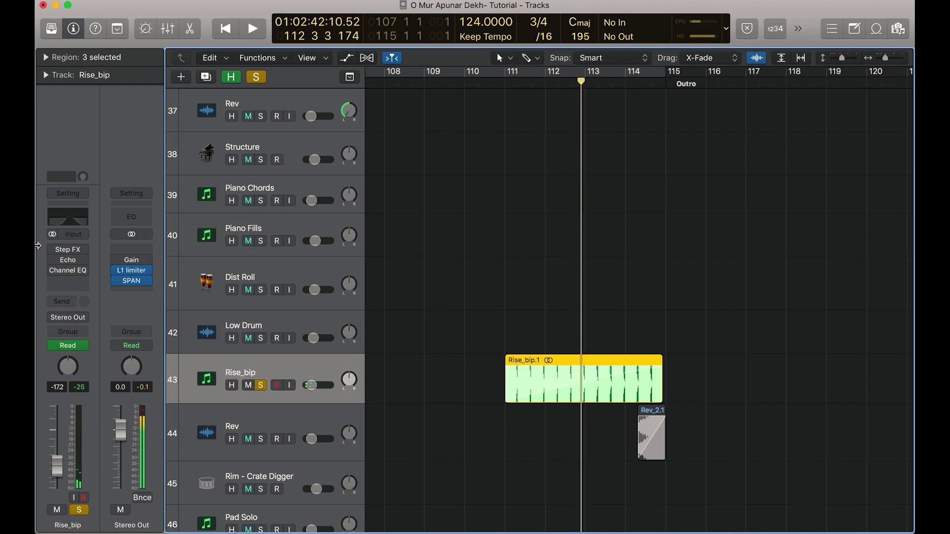
Re-enable Step FX on Rise_bip, briefly show its settings, and play the region from bar 111 into bar 114.
left_click(502, 86)
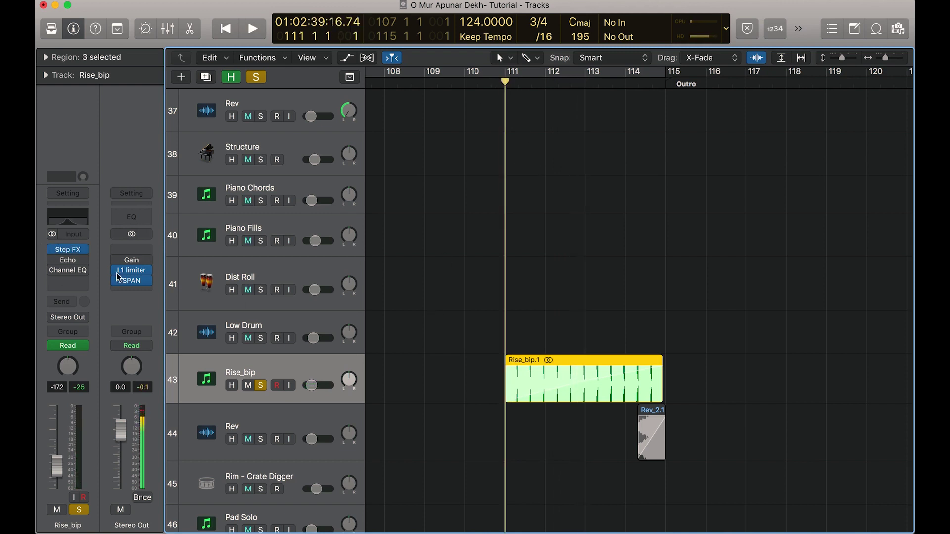
left_click(70, 254)
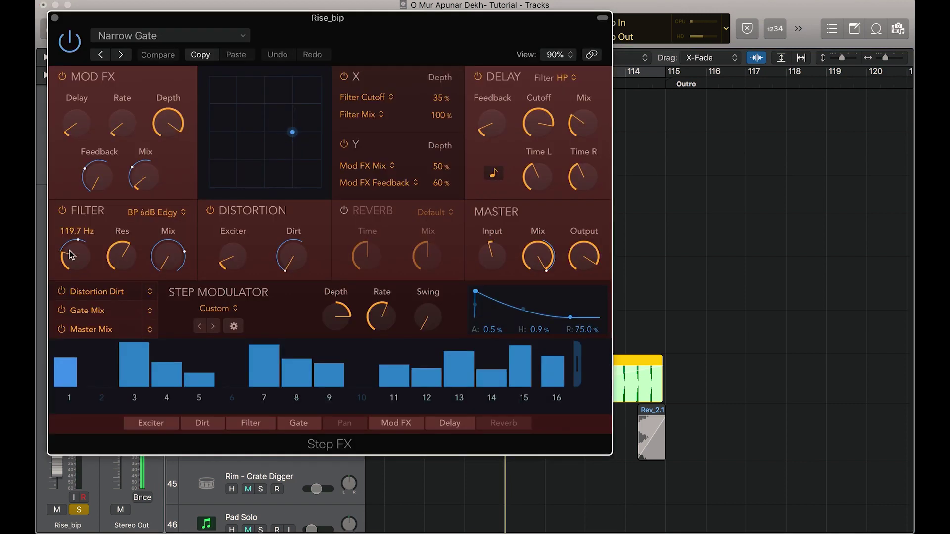
left_click(55, 19)
key("space")
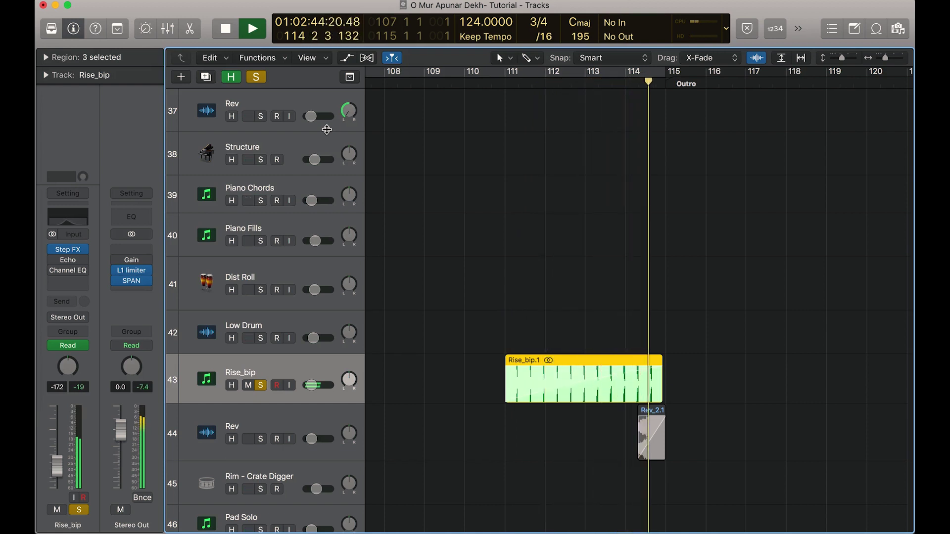
key("space")
Re-enable Echo on Rise_bip, briefly show its settings, and play the region from bar 111 to about bar 114.
left_click(66, 260)
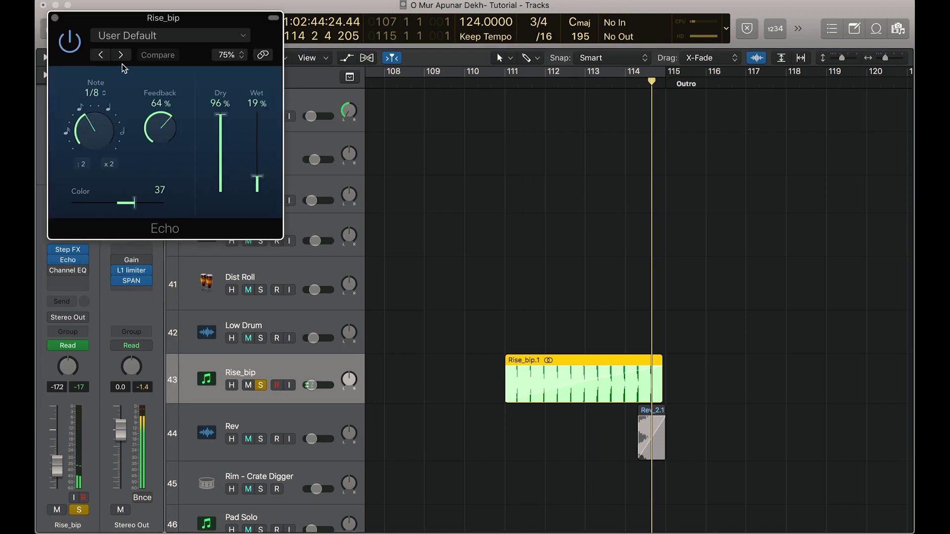
left_click(55, 17)
left_click(504, 86)
key("space")
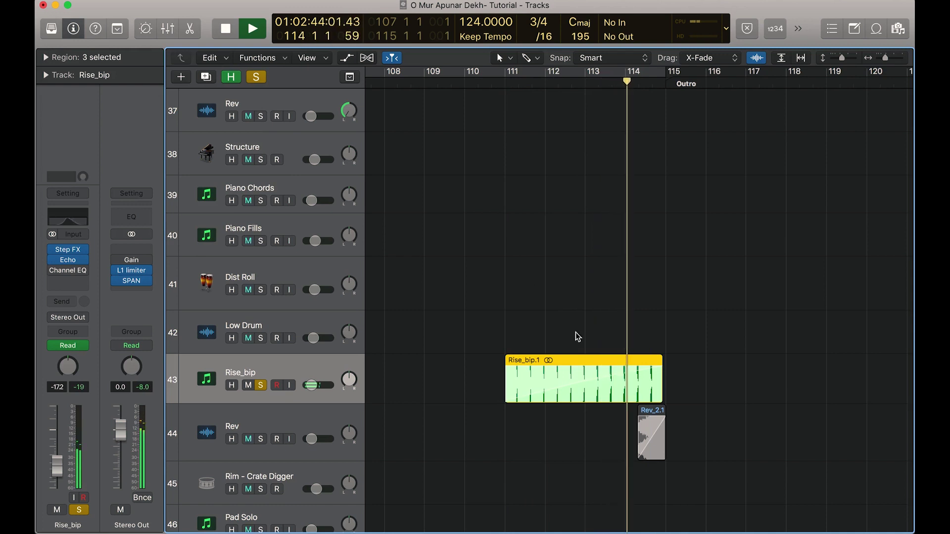
left_click(601, 334)
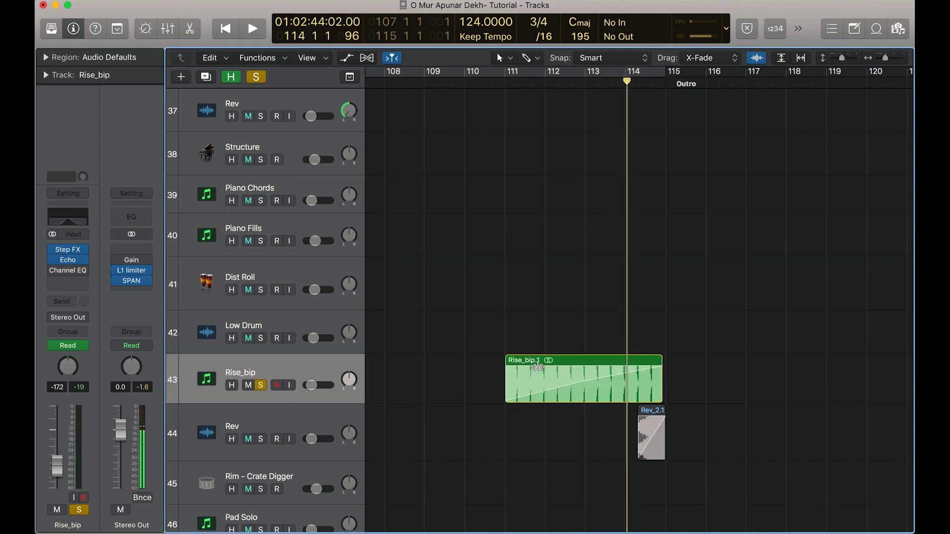
Re-enable Channel EQ on Rise_bip and play the region from bar 111 with the EQ curve and high-cut automation displayed.
left_click(66, 272)
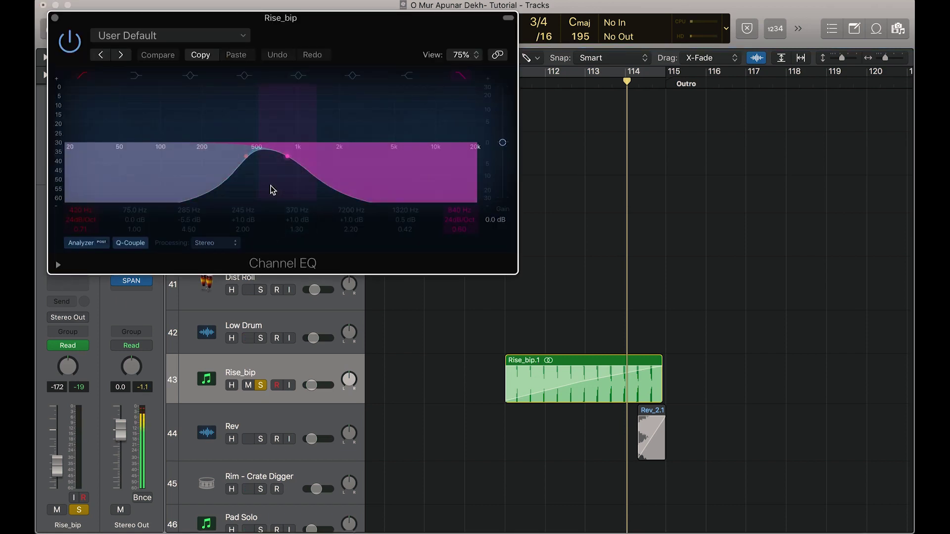
scroll(592, 291, "left", 4)
key("a")
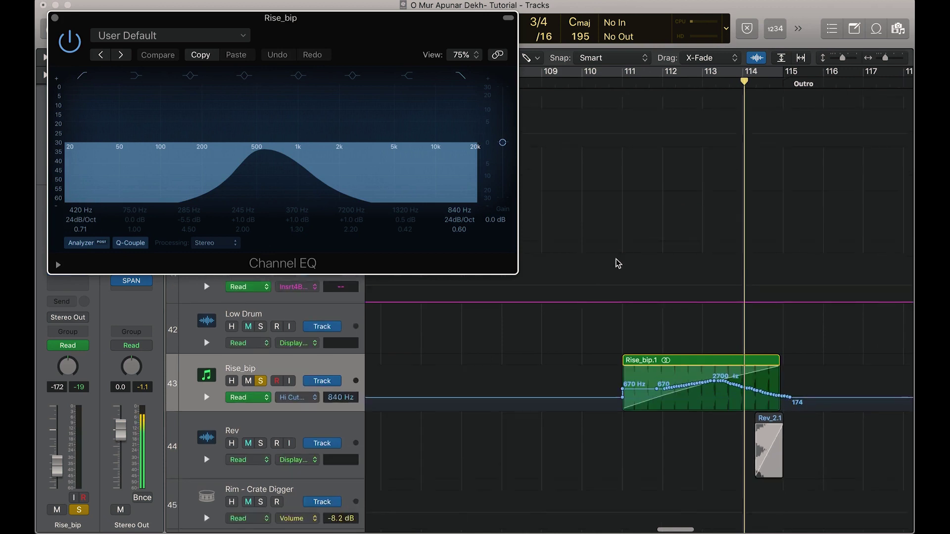
double_click(618, 84)
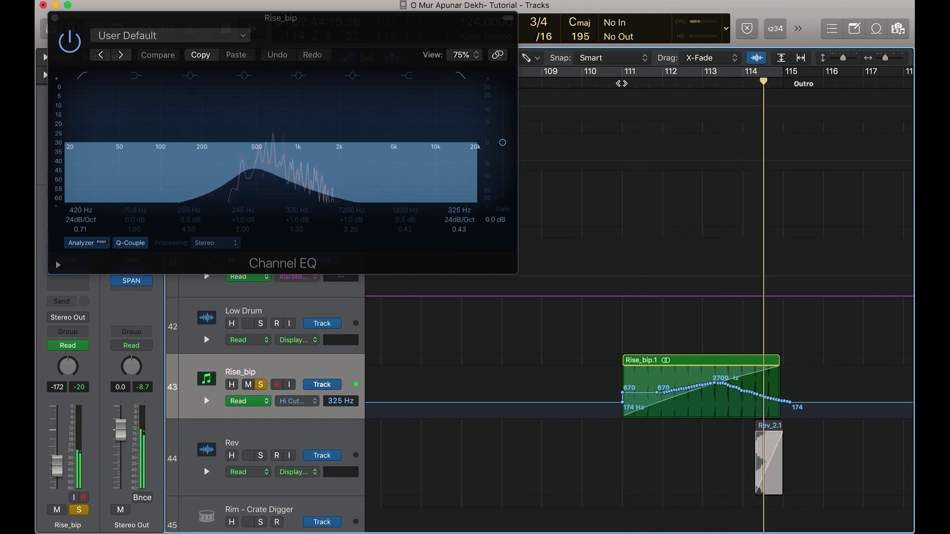
left_click(618, 81)
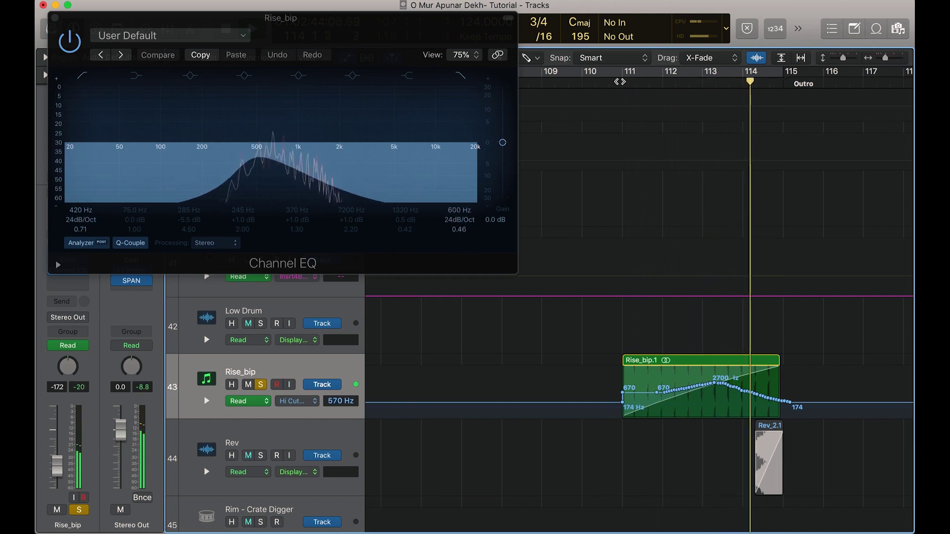
Hide the automation, switch the solo from Rise_bip to Rev on track 44, and play it from about bar 114 with the EQ closed.
key("a")
left_click(260, 385)
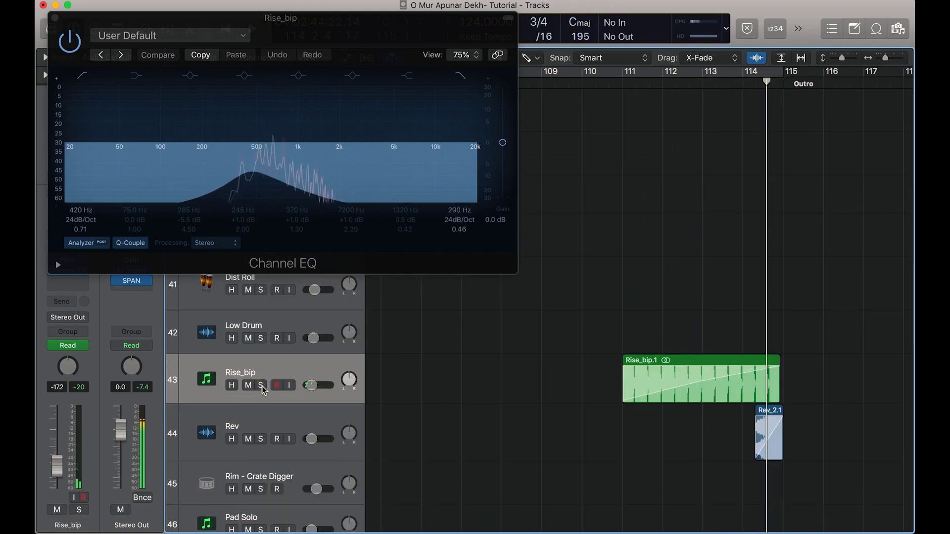
left_click(261, 438)
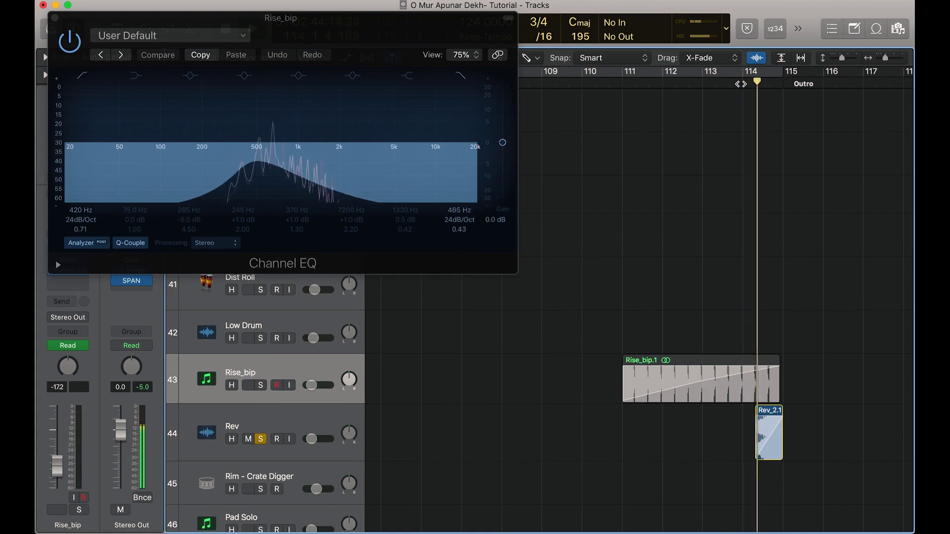
key("space")
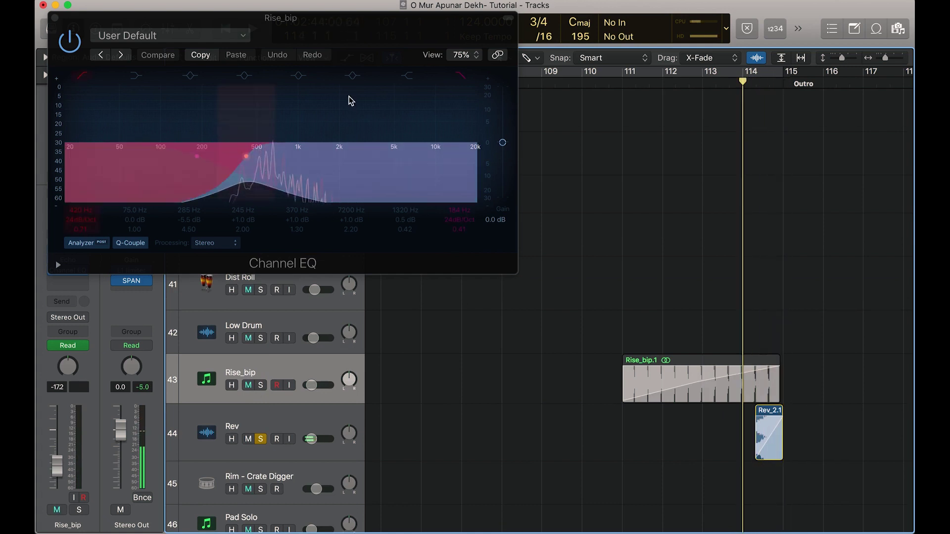
left_click(55, 17)
key("space")
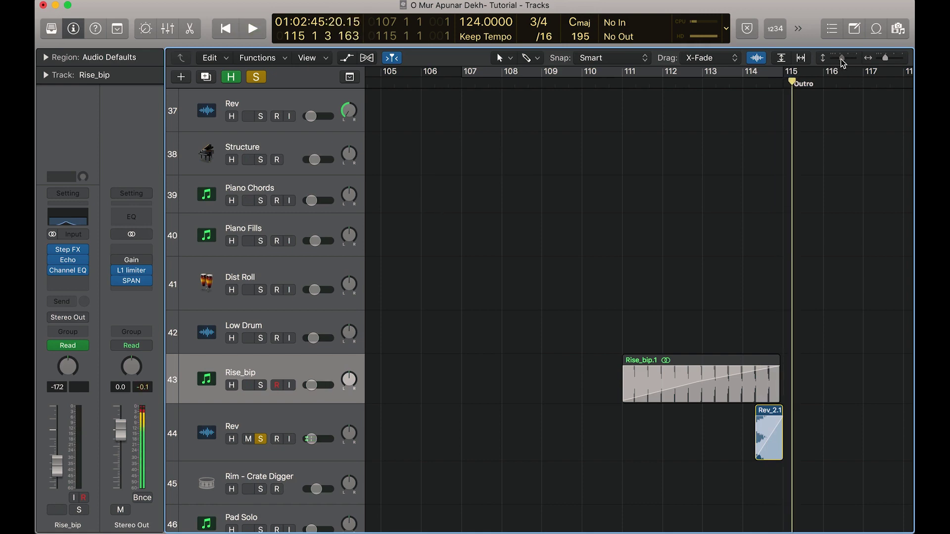
Clear the solo, shrink the tracks to an overview, and play the full mix from bar 99.
left_click_drag(842, 60, 828, 60)
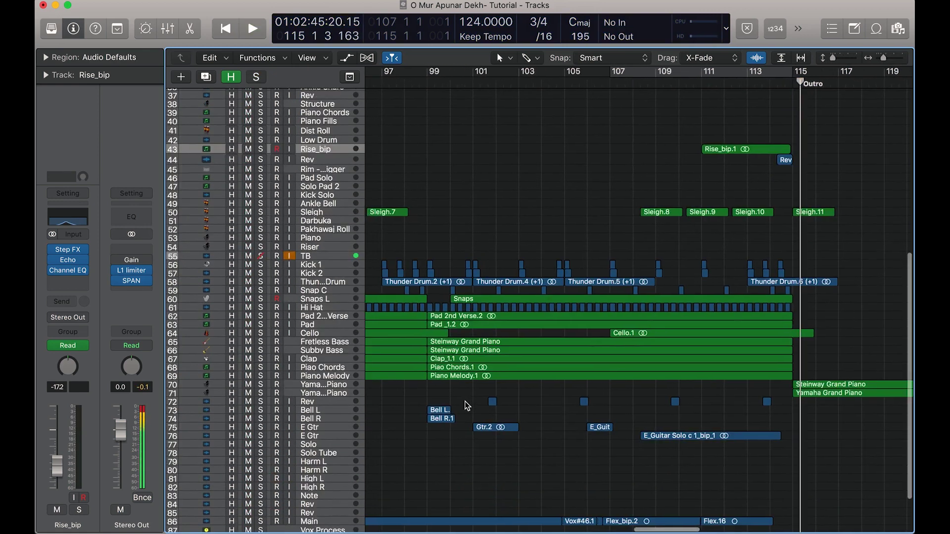
scroll(465, 402, "up", 15)
scroll(465, 402, "left", 2)
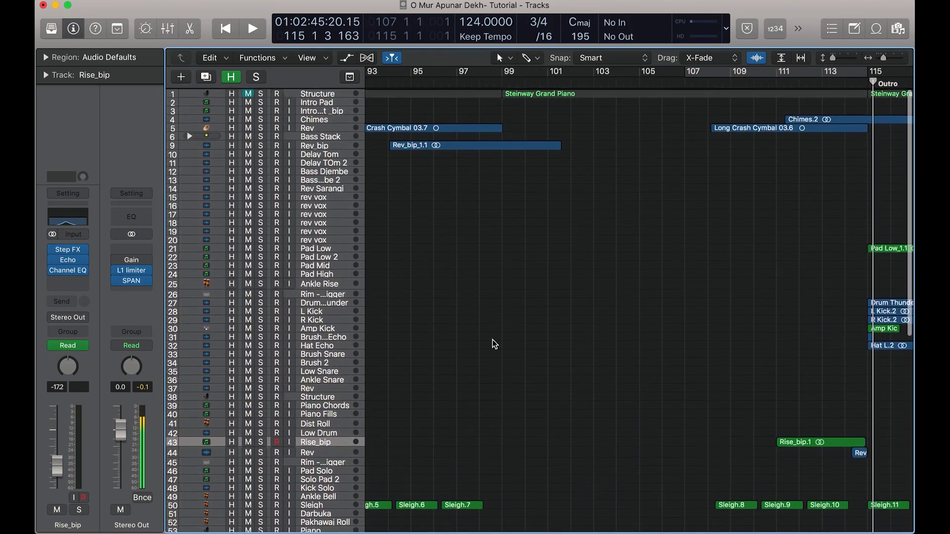
double_click(504, 81)
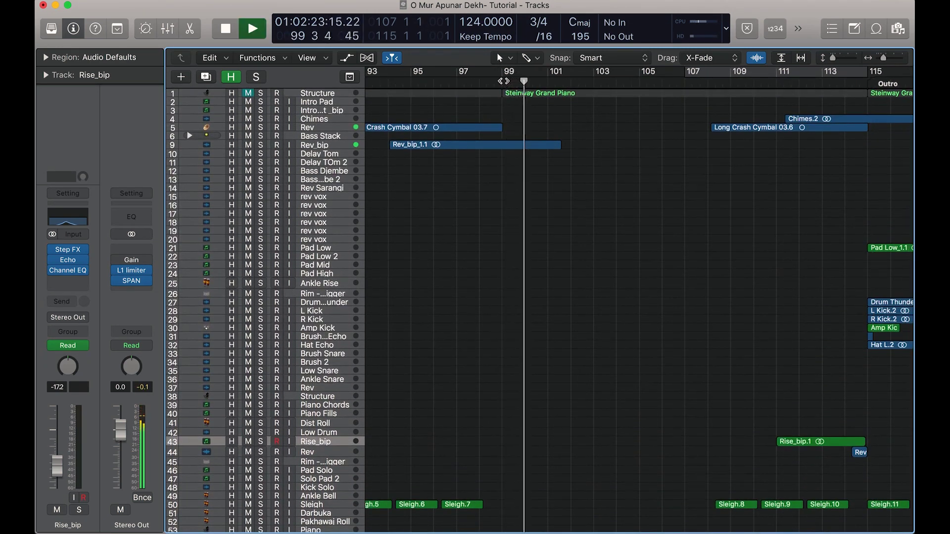
scroll(517, 310, "down", 12)
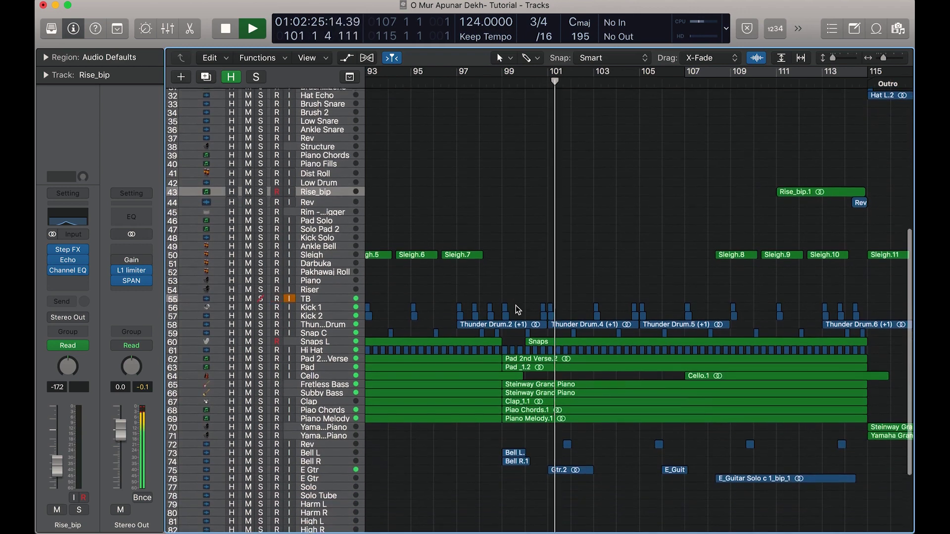
key("super+Left")
key("super+Left")
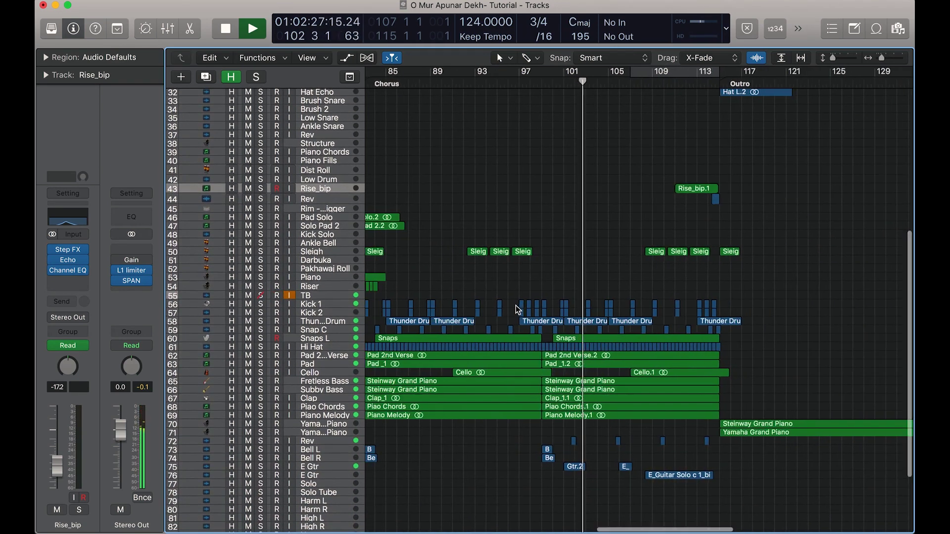
Mute the TB track 55 and let the full mix play on to the end of bar 114.
scroll(515, 311, "down", 4)
scroll(516, 311, "up", 2)
scroll(516, 304, "up", 2)
left_click(249, 281)
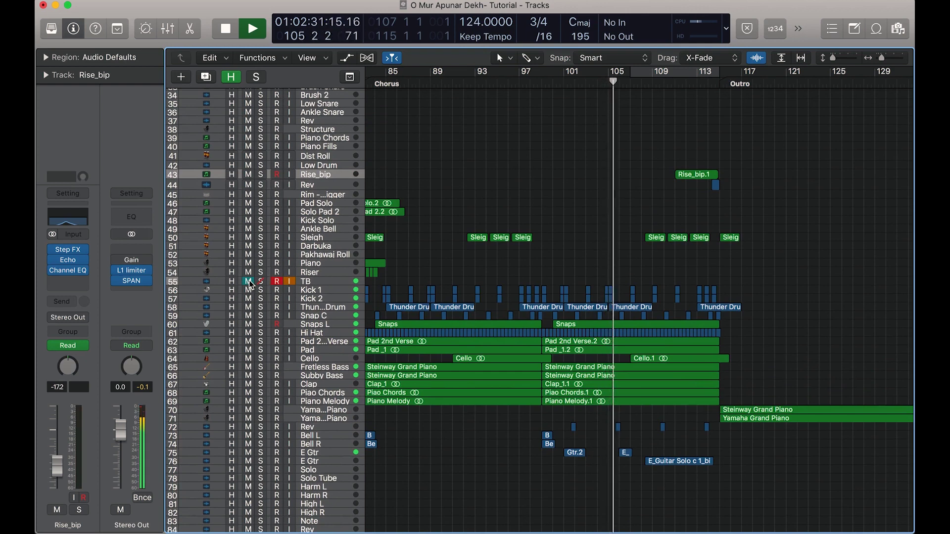
key("super+Right")
key("super+Right")
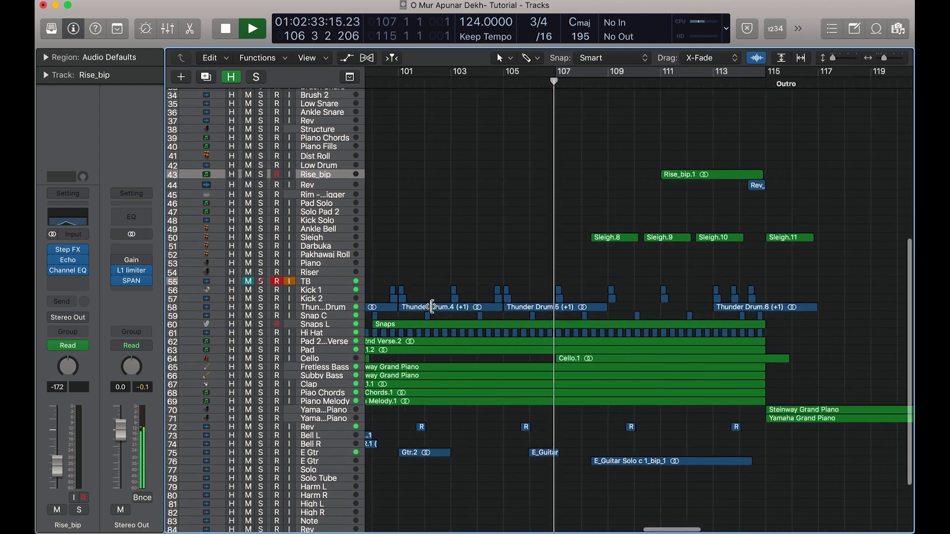
scroll(431, 306, "up", 10)
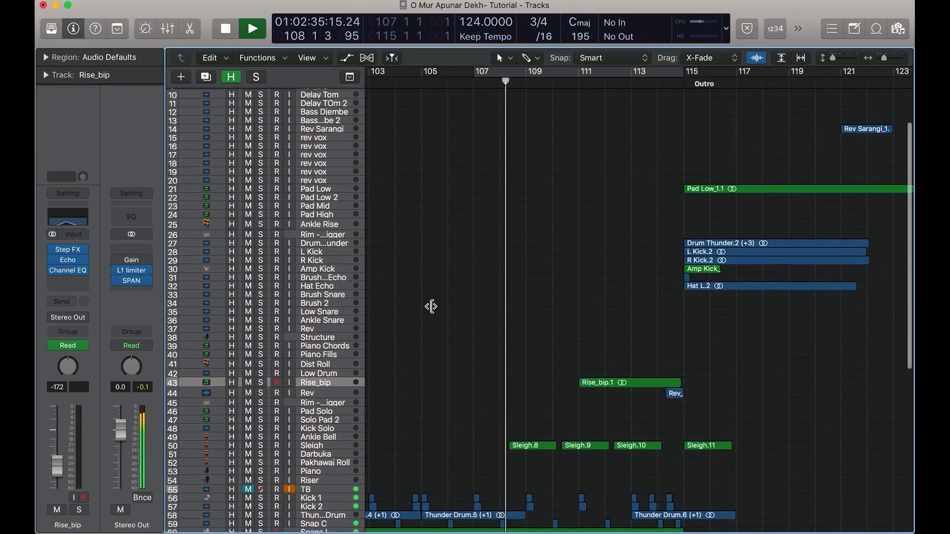
scroll(431, 306, "down", 12)
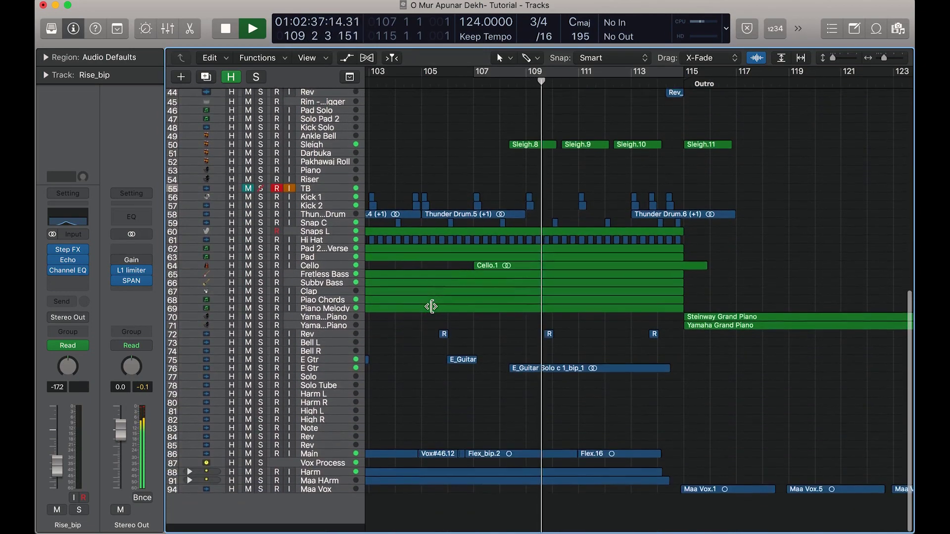
key("super+Left")
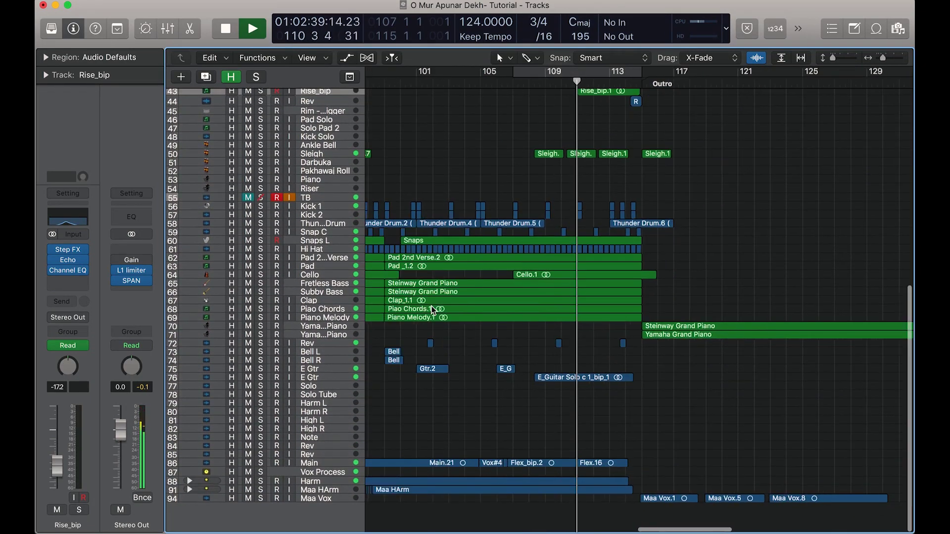
key("super+Right")
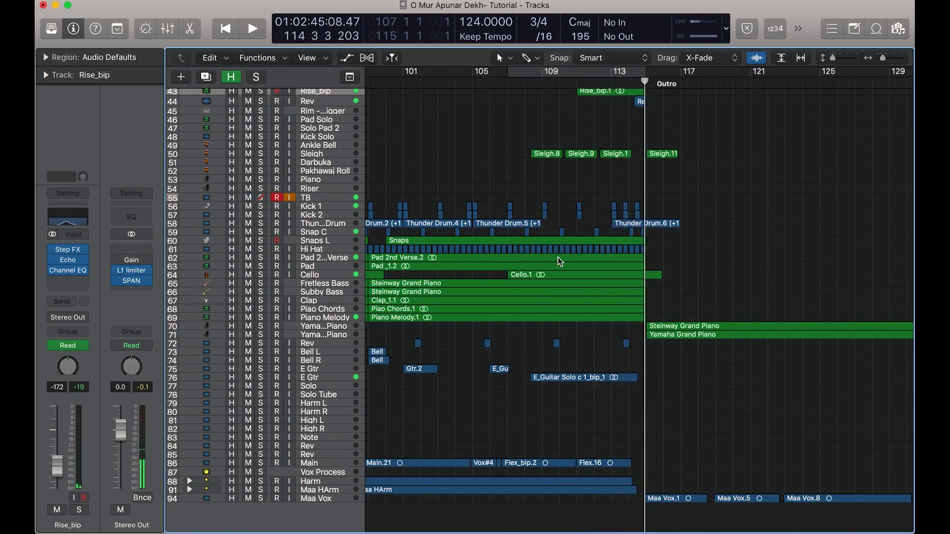
Look over the arrangement of tracks through the Solo and Chorus sections up to the Outro.
scroll(559, 261, "left", 5)
key("super+Left")
key("super+Left")
key("super+Left")
key("super+Left")
key("super+Right")
key("super+Right")
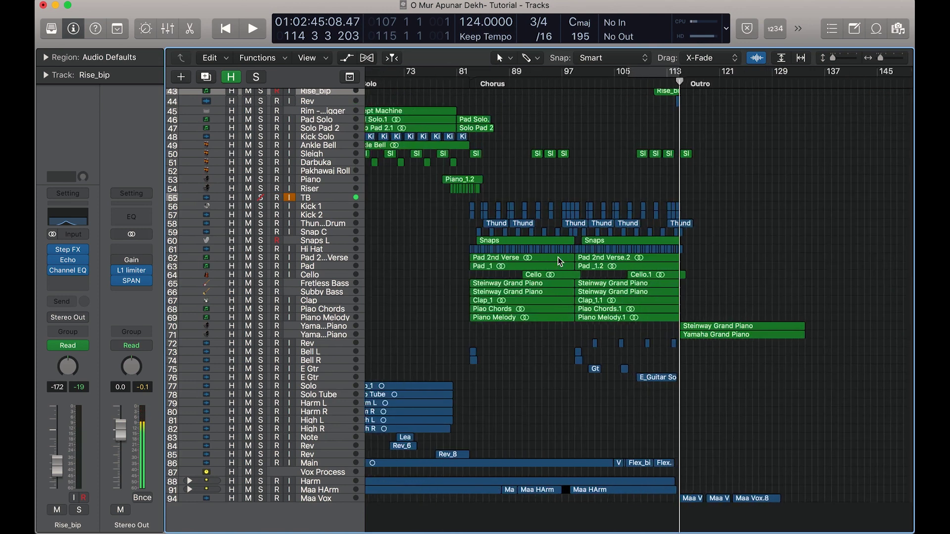
scroll(560, 261, "up", 3)
scroll(558, 258, "up", 10)
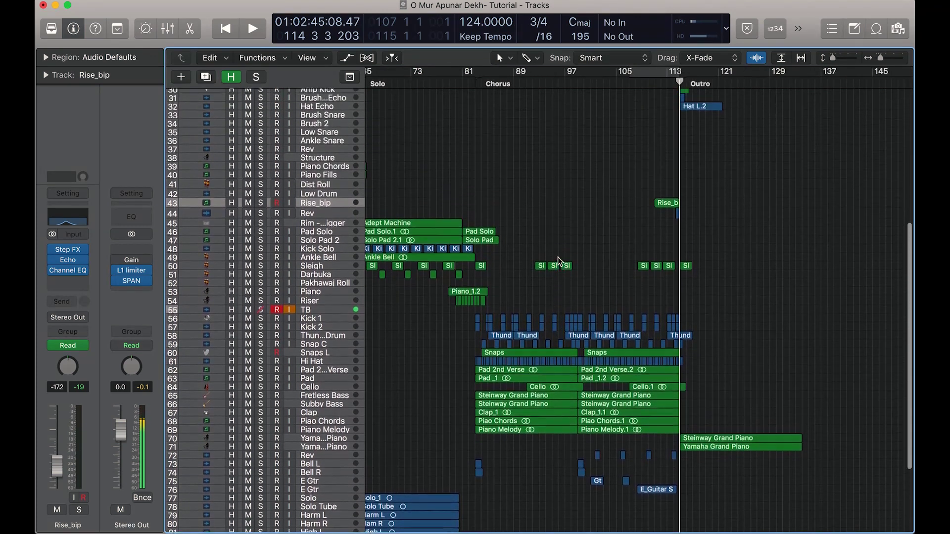
scroll(558, 256, "down", 10)
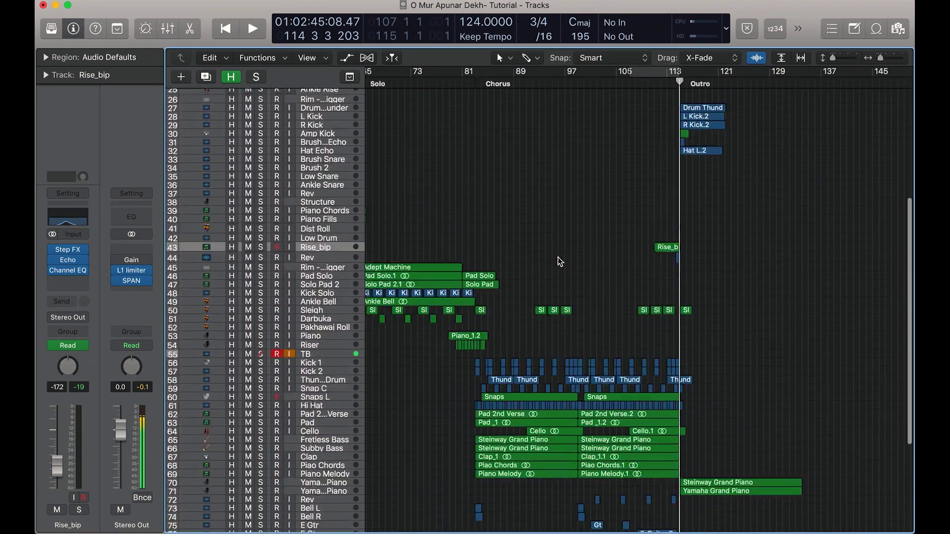
Select the six drum regions on tracks 27 to 32, from Drum Thunder to Hat Echo, at the start of the Outro.
scroll(560, 261, "right", 5)
scroll(559, 261, "right", 2)
scroll(559, 261, "up", 10)
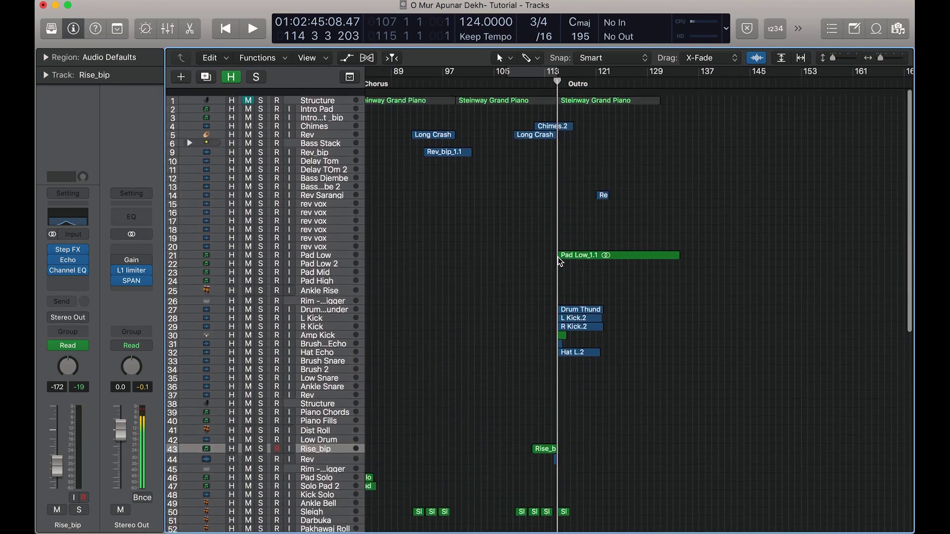
key("super+Right")
key("super+Right")
key("super+Right")
key("super+Right")
key("super+Right")
scroll(560, 261, "right", 1)
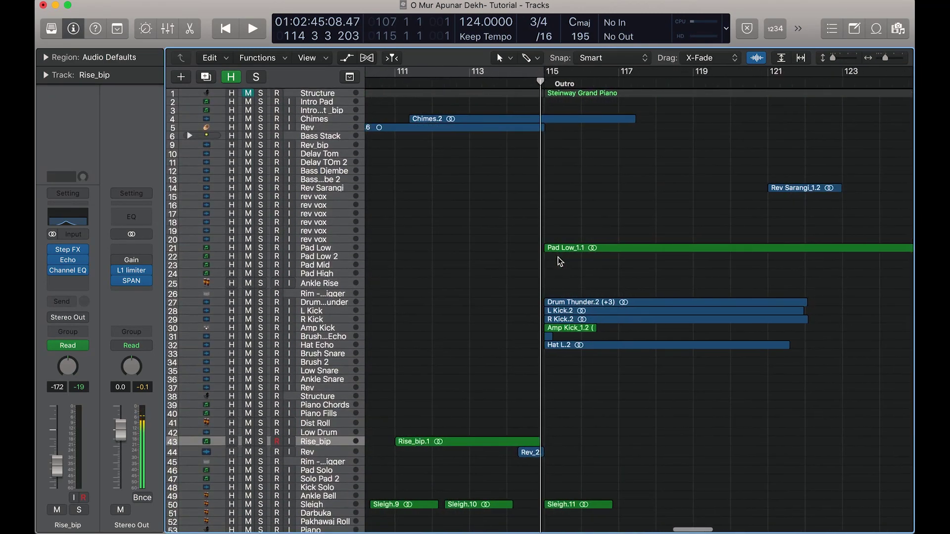
scroll(560, 261, "down", 1)
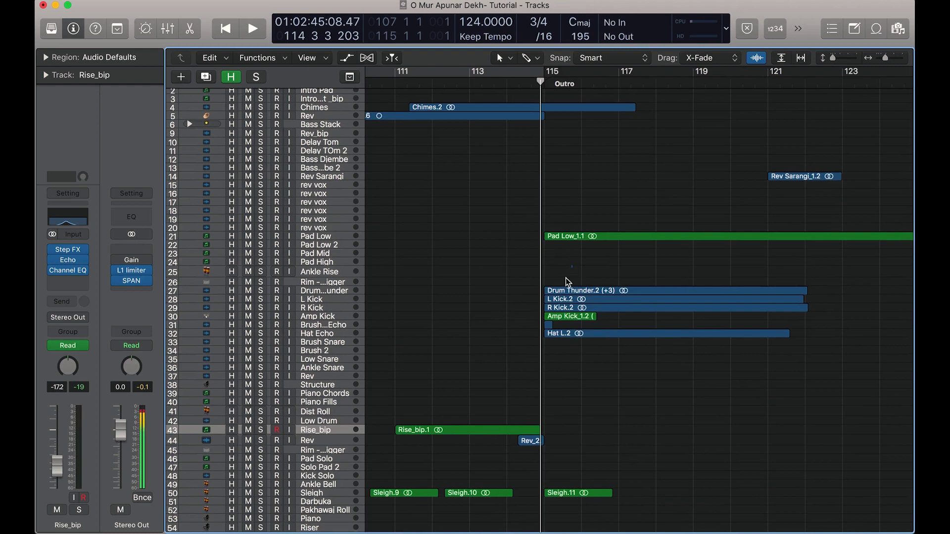
left_click_drag(568, 281, 504, 331)
Compare the selected Outro drum regions with the matching drum regions in the Verse.
key("super+Left")
key("super+Left")
key("super+Left")
key("super+Left")
key("super+Left")
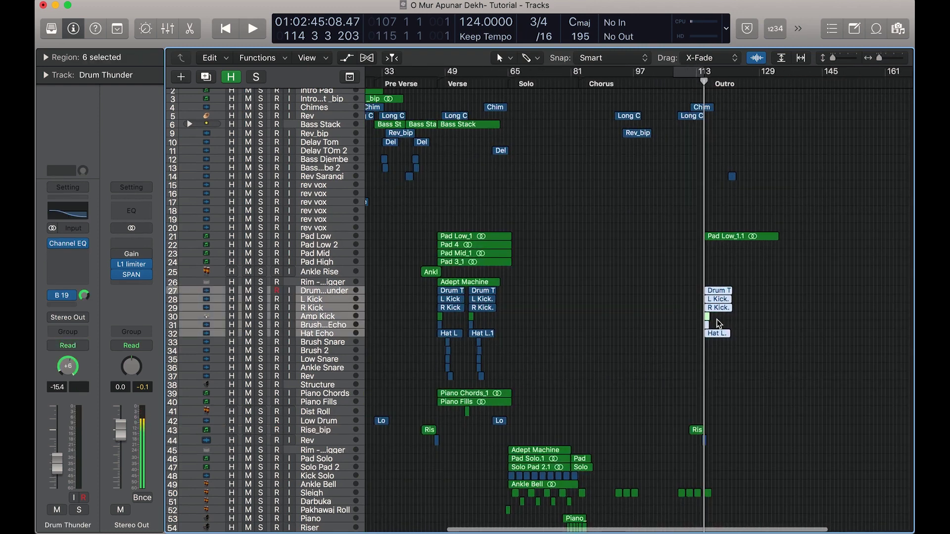
key("super+Right")
key("super+Right")
key("super+Right")
key("super+Right")
key("super+Right")
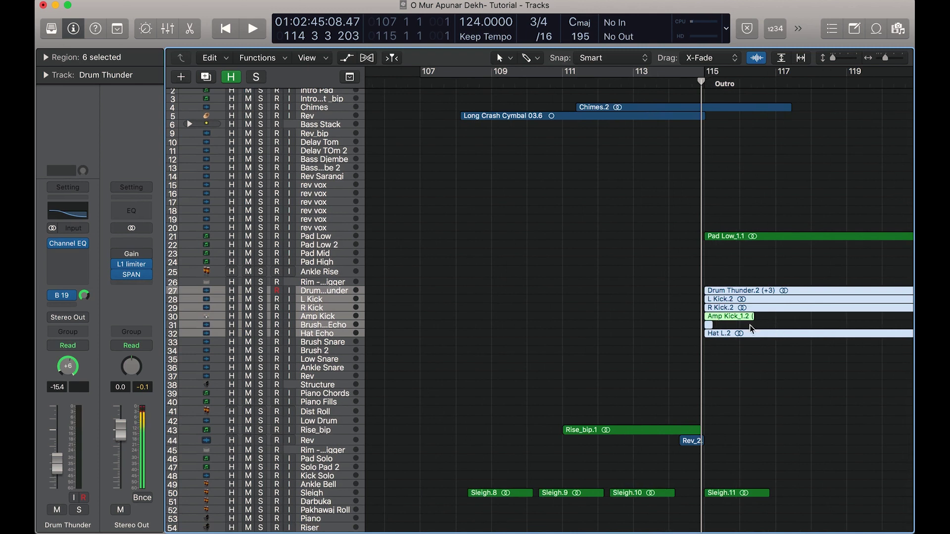
Solo the Pad Low track 21 and play it from the start of the Outro.
scroll(751, 328, "right", 5)
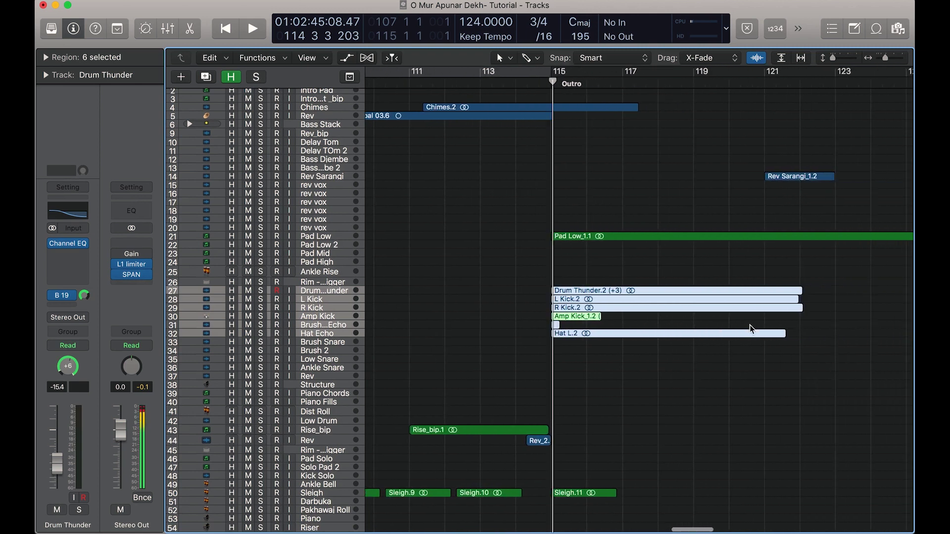
left_click(261, 237)
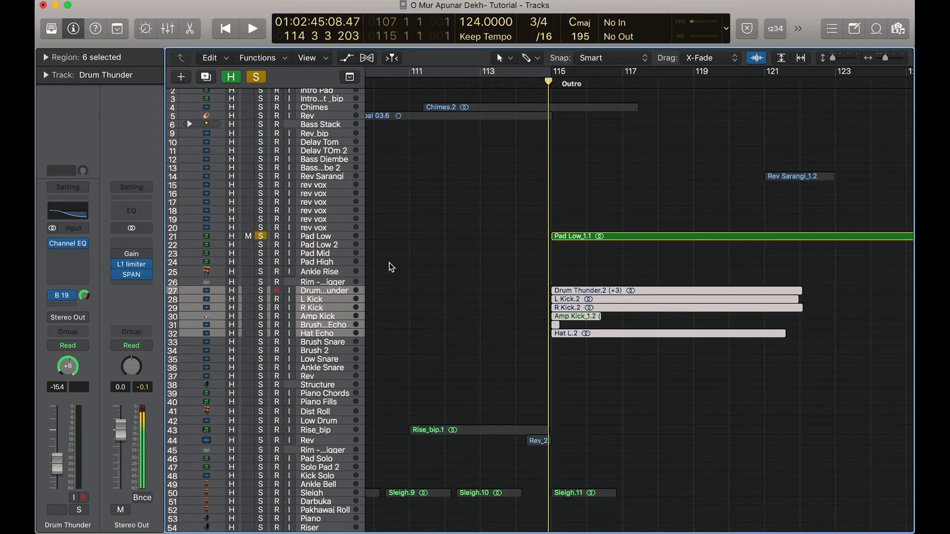
left_click(323, 242)
key("space")
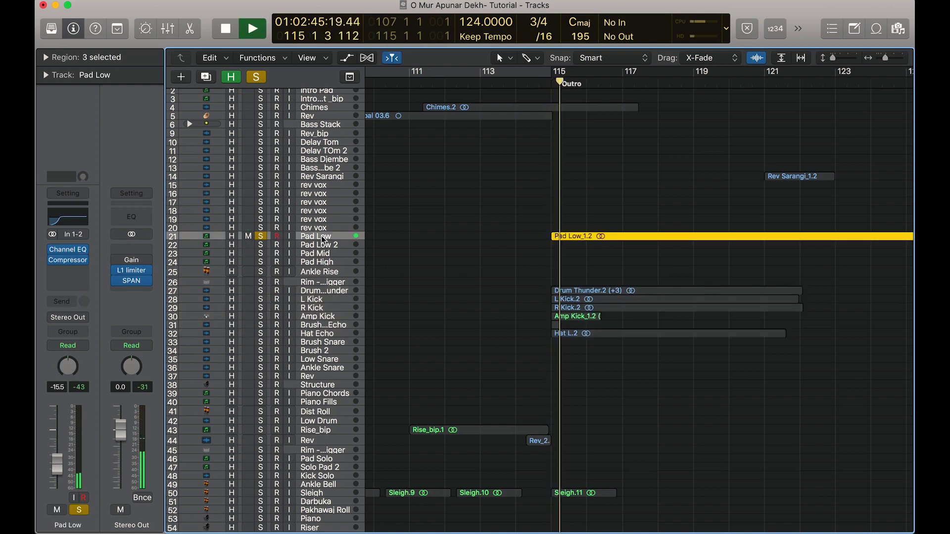
Compare the Outro Pad Low region with the Verse pad regions during playback, and turn off Pad Low's solo.
scroll(509, 282, "down", 8)
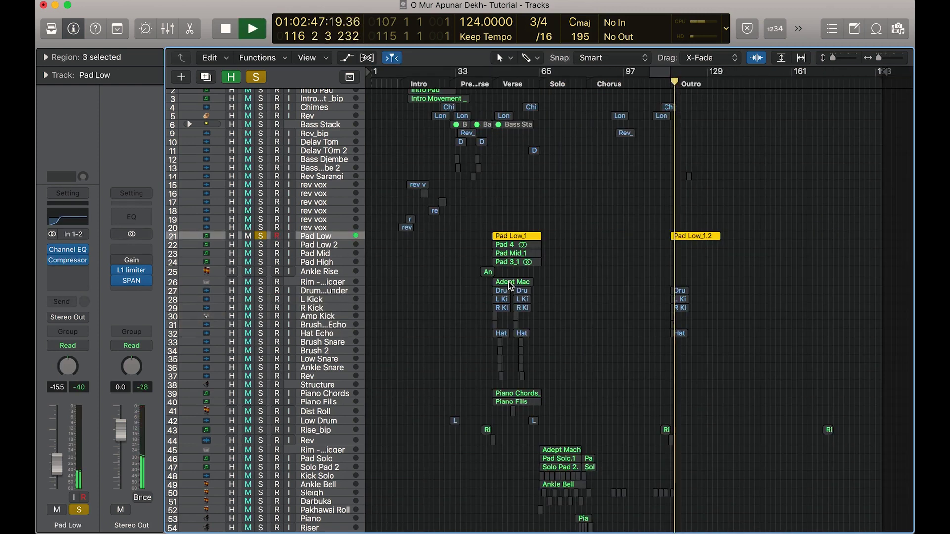
scroll(509, 281, "up", 5)
scroll(508, 281, "right", 3)
scroll(510, 286, "down", 6)
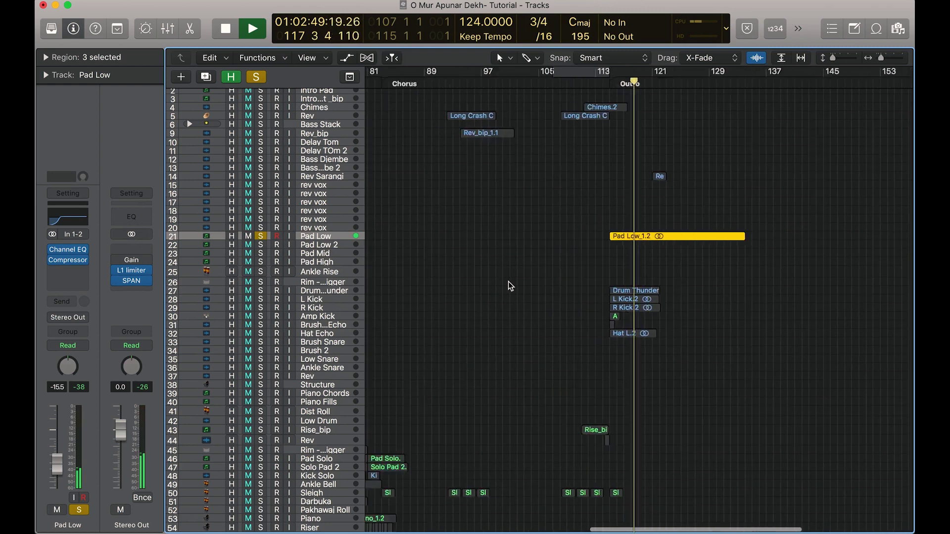
scroll(510, 286, "right", 2)
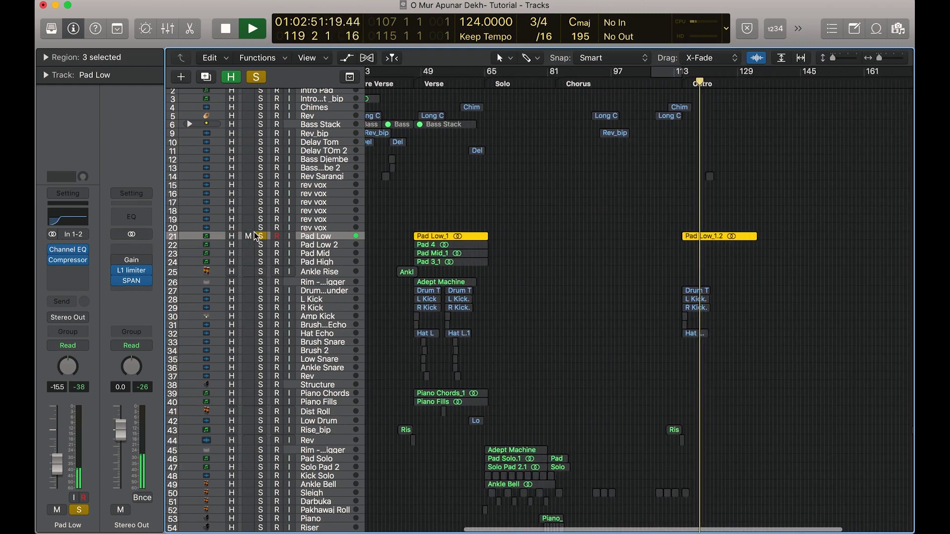
left_click(260, 236)
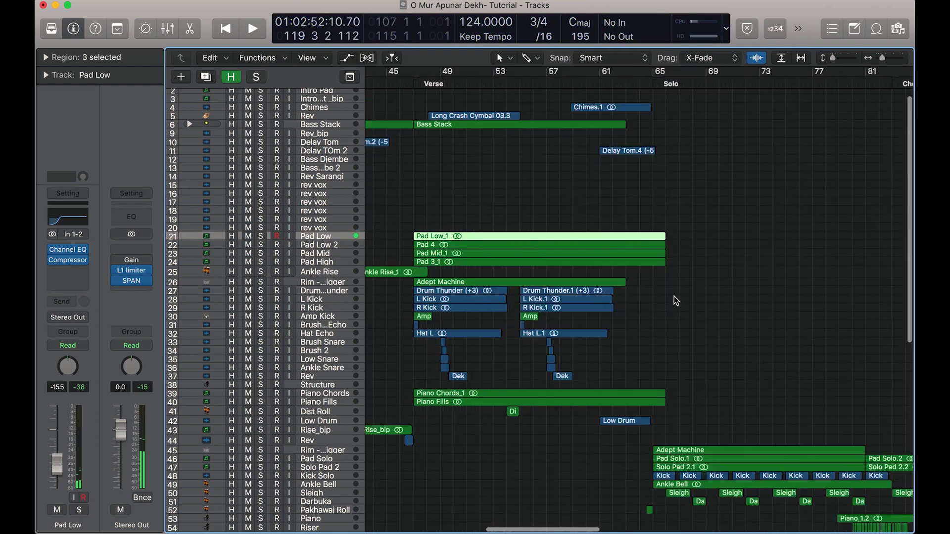
Solo the Yamaha Grand Piano track 70 and play it with a cycle range from bar 115 to bar 134.
scroll(675, 301, "right", 6)
scroll(676, 301, "right", 6)
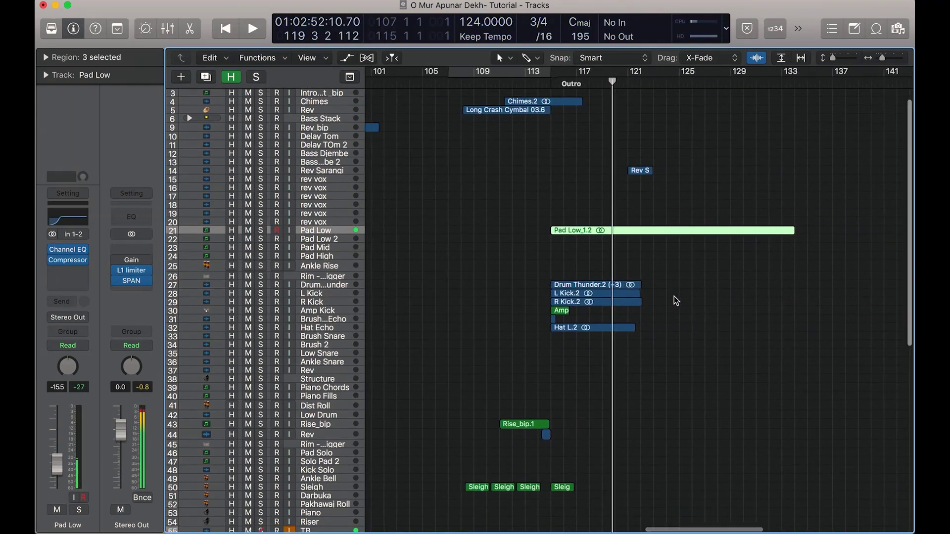
scroll(676, 301, "down", 10)
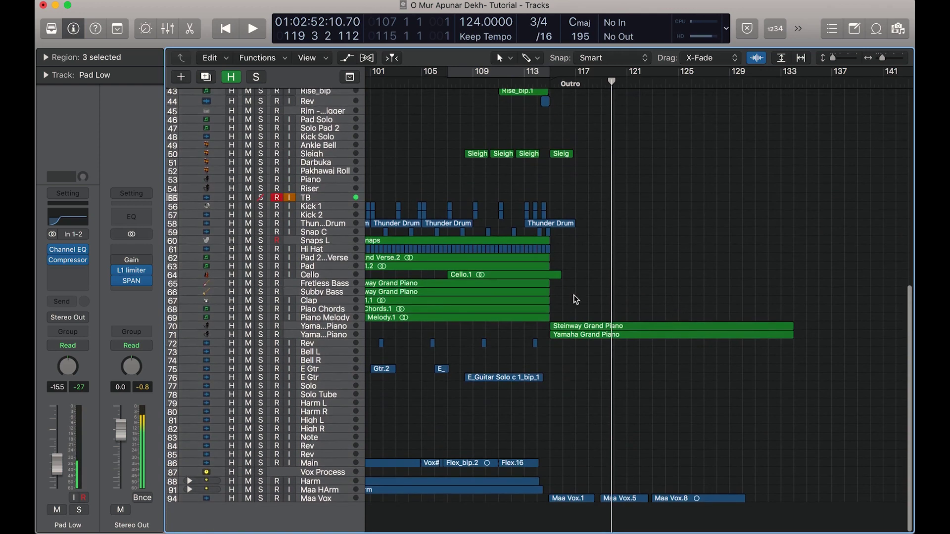
left_click(260, 326)
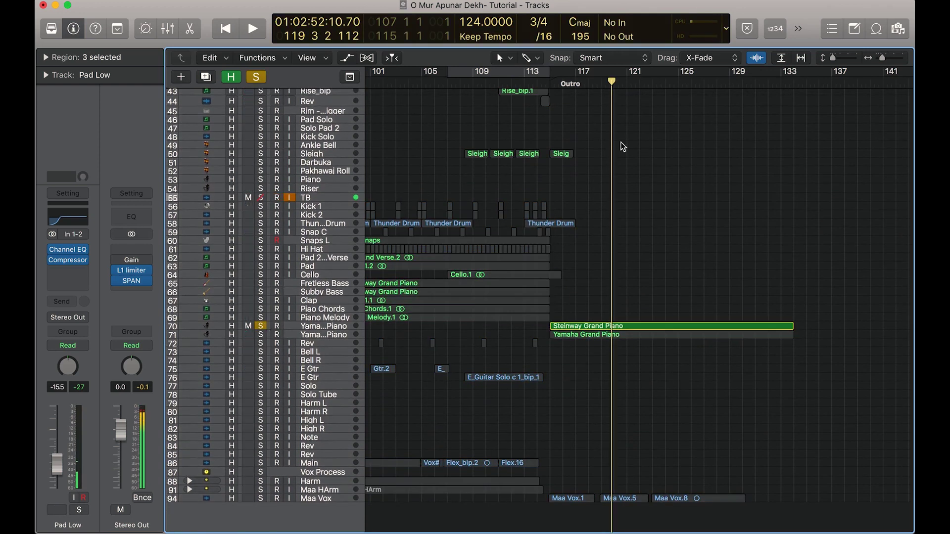
left_click_drag(552, 77, 843, 60)
key("space")
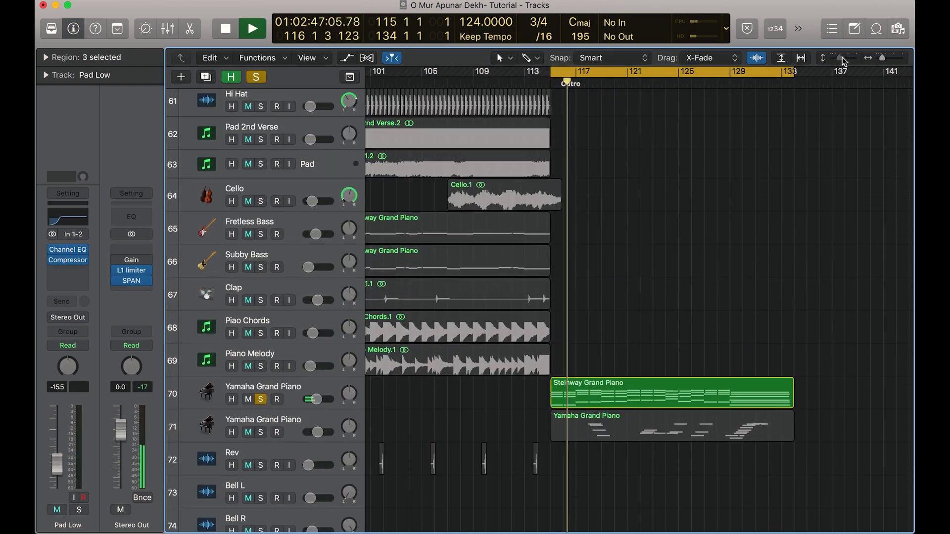
Examine all the notes of track 70's Steinway Grand Piano region in the Piano Roll, and close the editor.
left_click(296, 388)
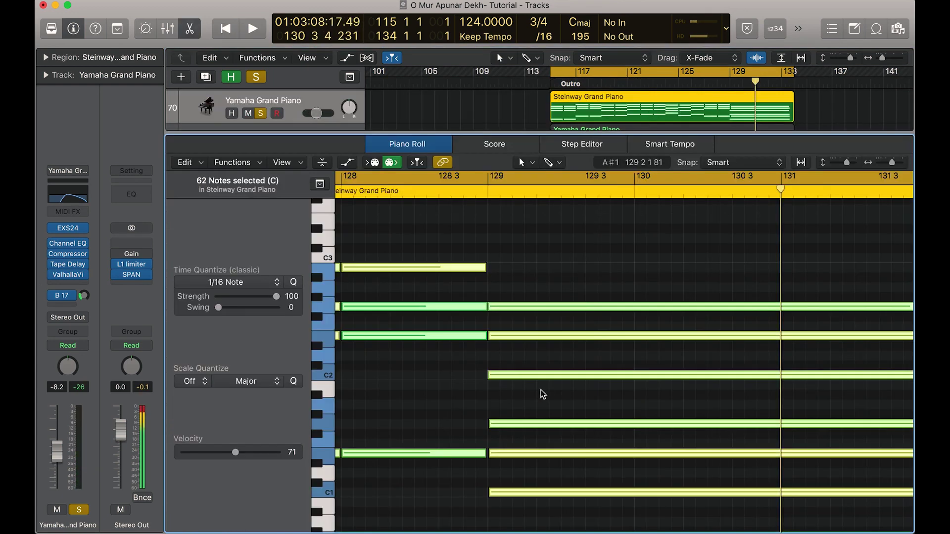
key("super+Right")
left_click(555, 417)
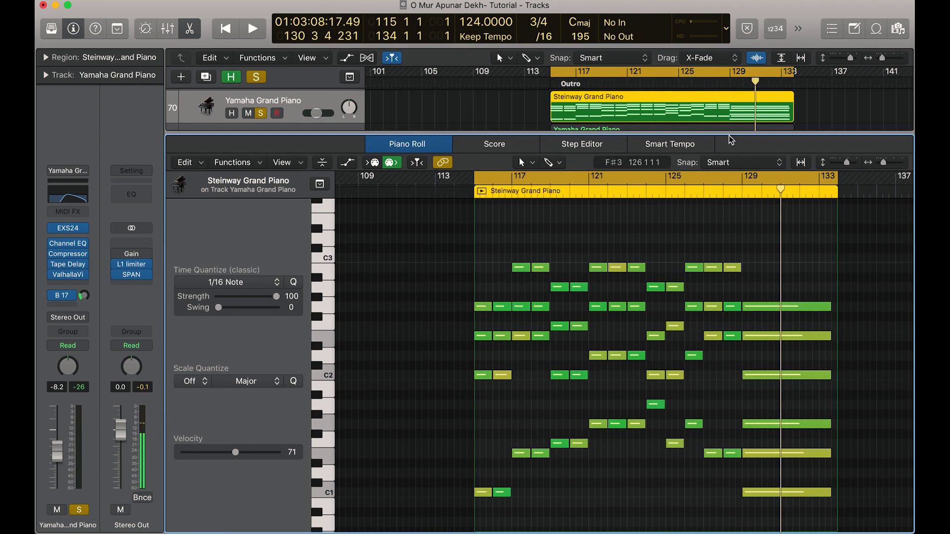
key("e")
left_click(706, 253)
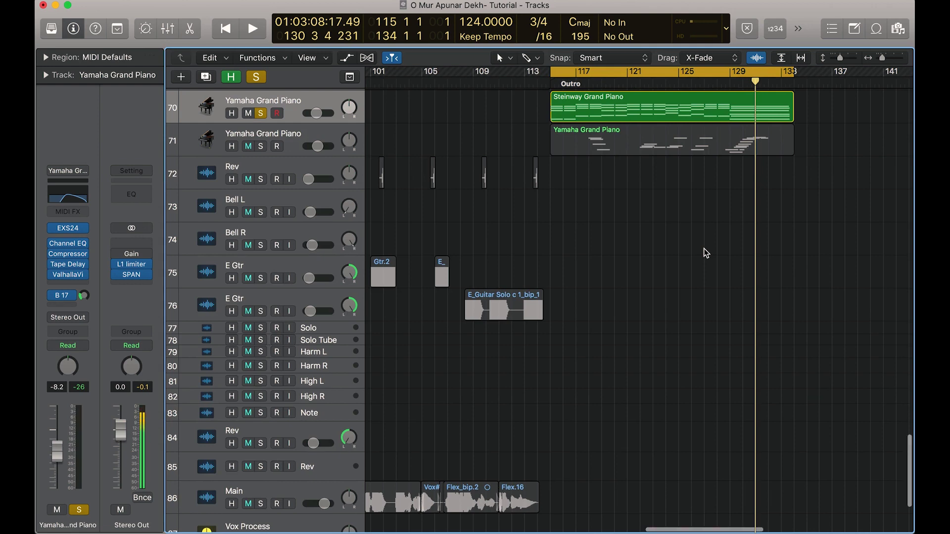
Inspect the EXS24 instrument settings on the Yamaha Grand Piano track 70 and close its window.
scroll(705, 253, "up", 3)
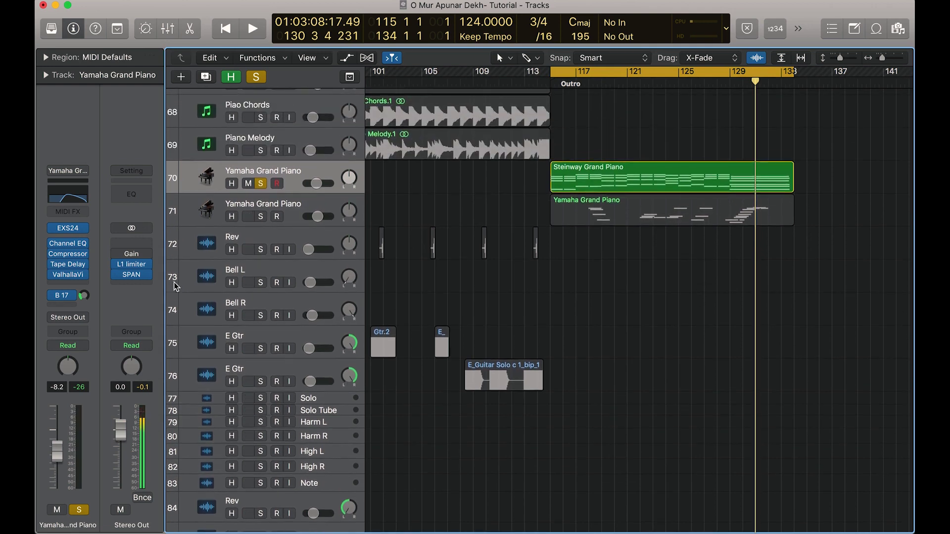
left_click(73, 229)
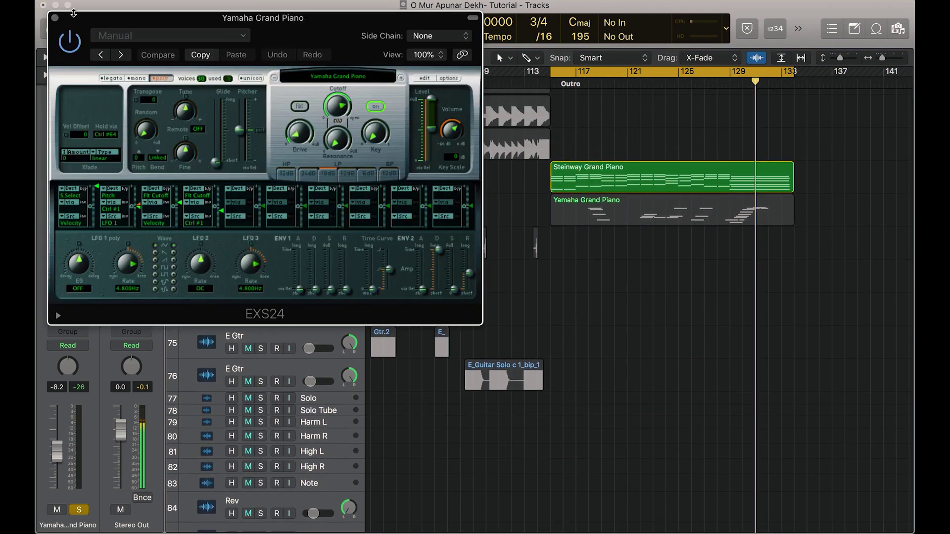
left_click(54, 19)
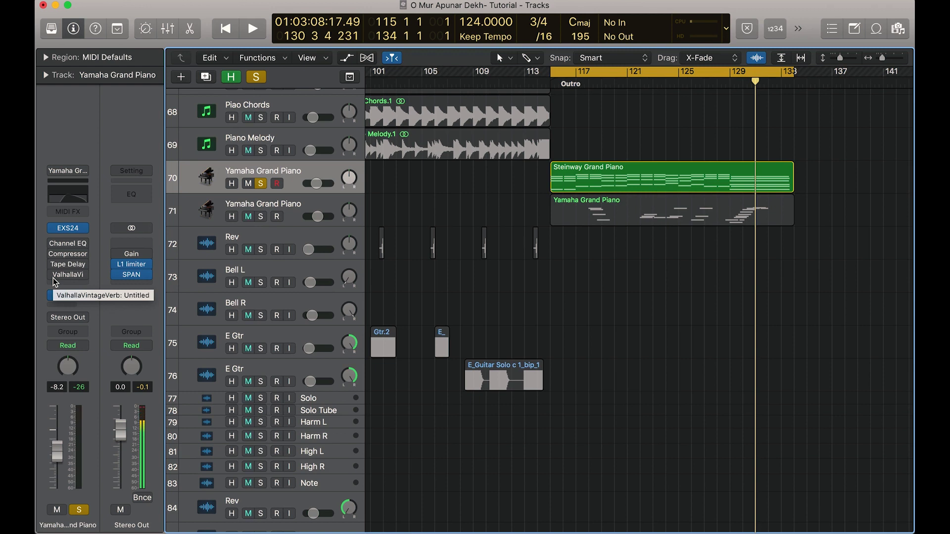
Audition track 70 with its effects bypassed, re-enabling Channel EQ, Compressor, Tape Delay and ValhallaVintageVerb one after another between playbacks.
key("space")
scroll(495, 296, "up", 3)
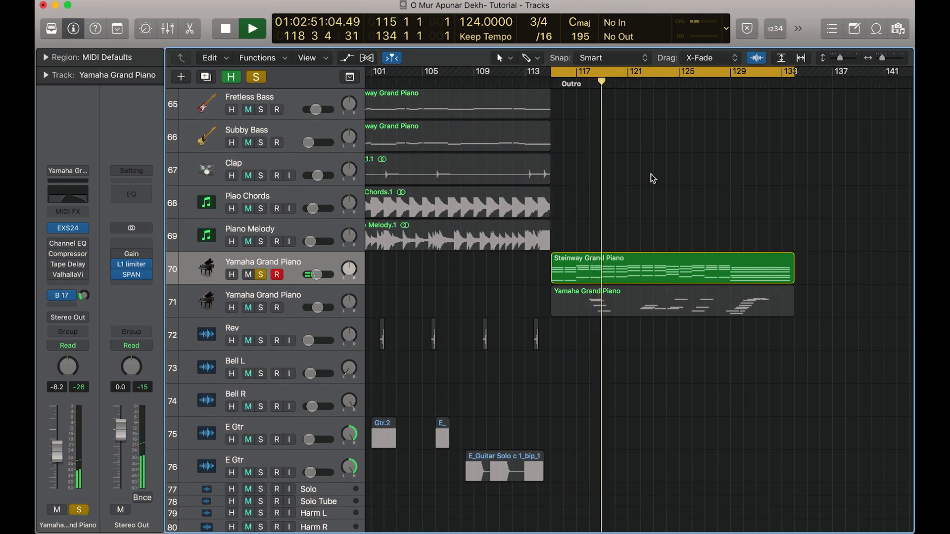
key("space")
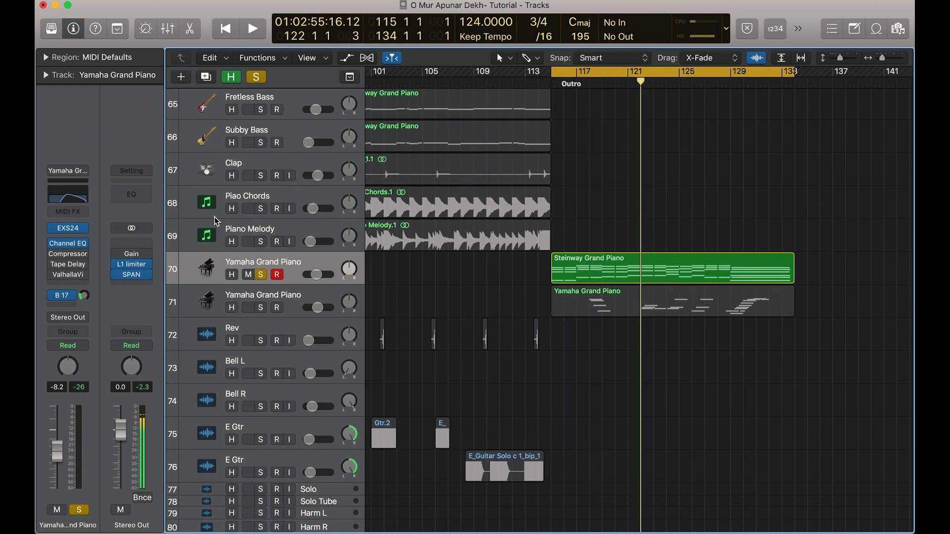
key("space")
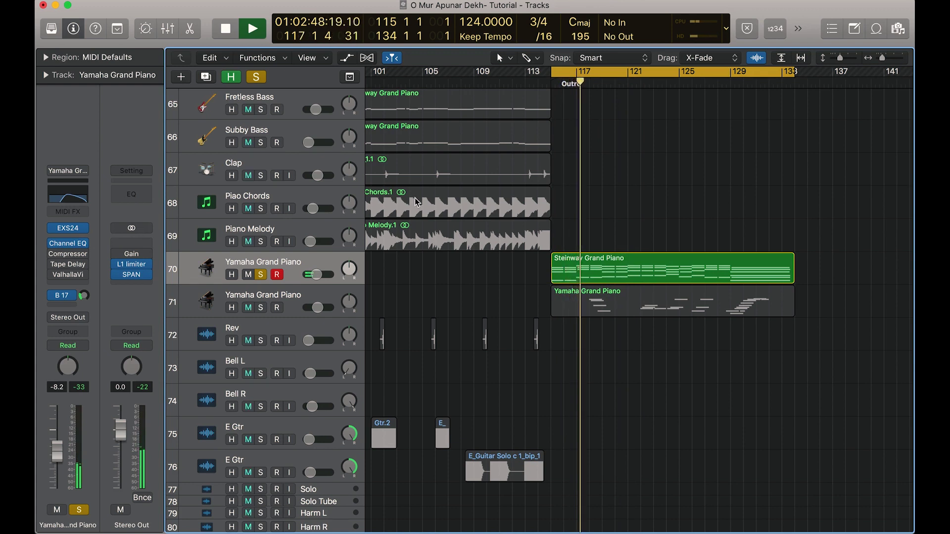
key("space")
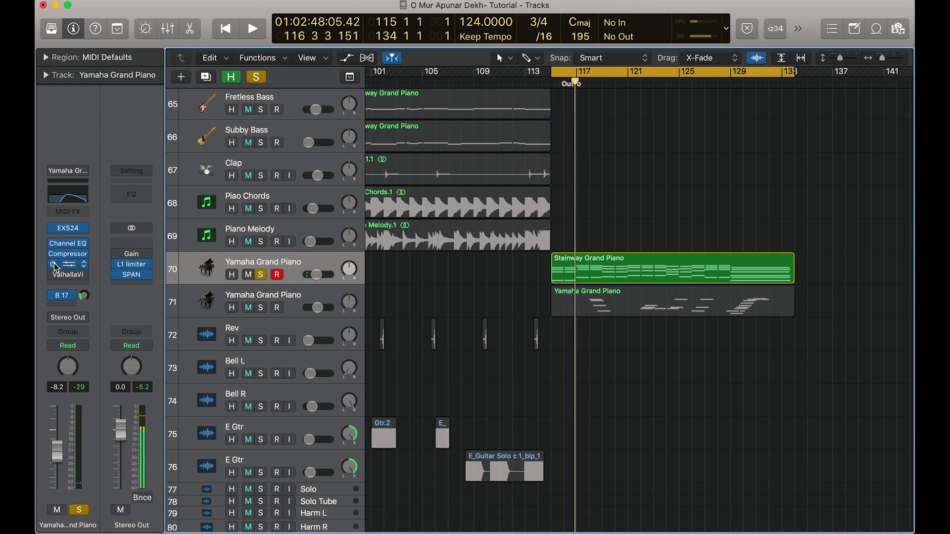
key("space")
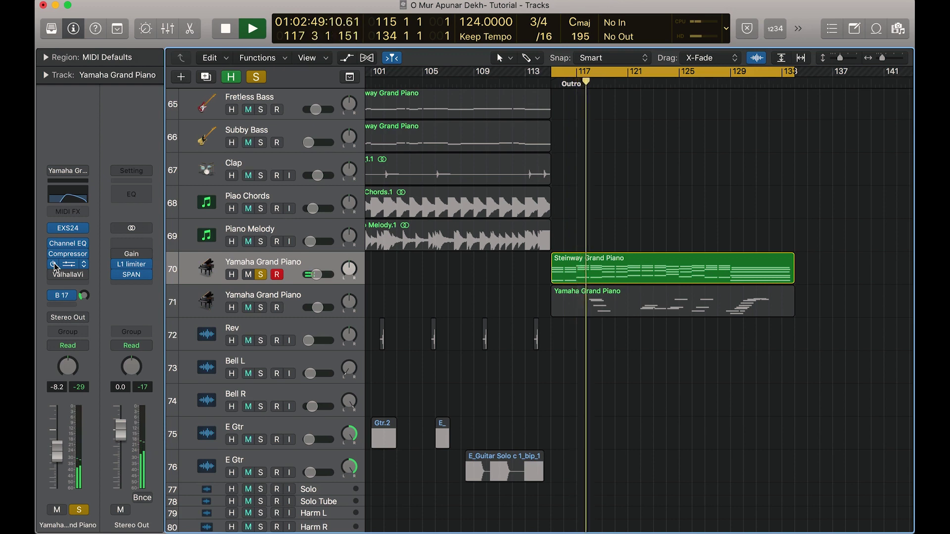
key("space")
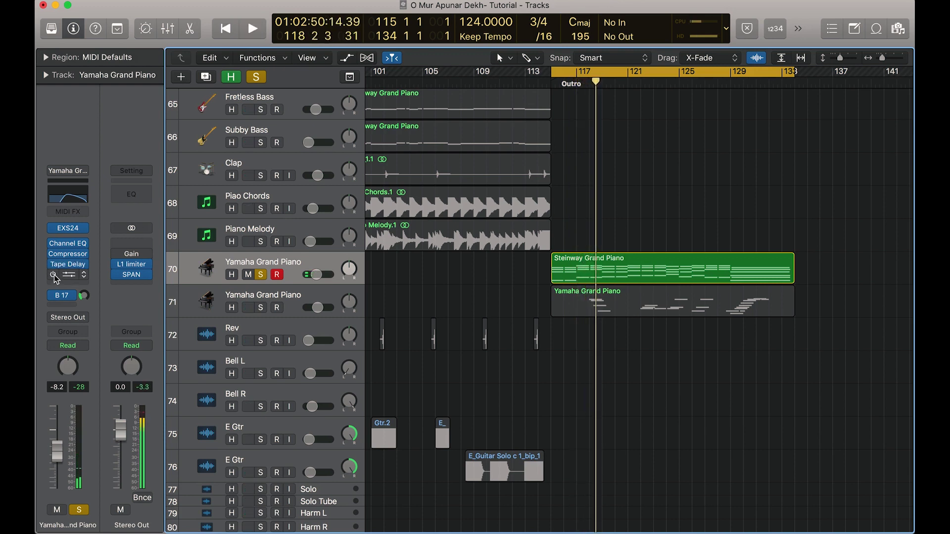
key("space")
Examine the Space Designer reverb on the Piano Verb channel fed by track 70's Bus 17 send, and close it.
left_click(67, 296)
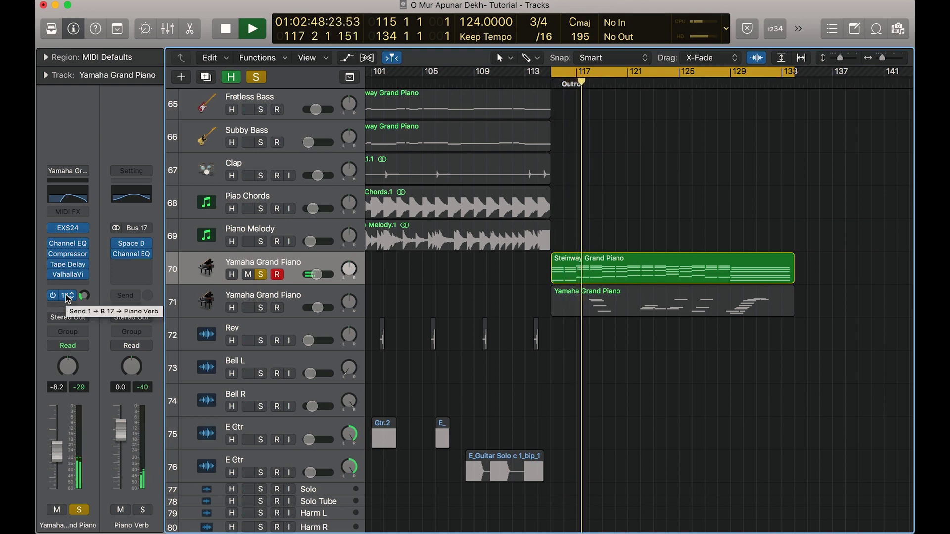
key("space")
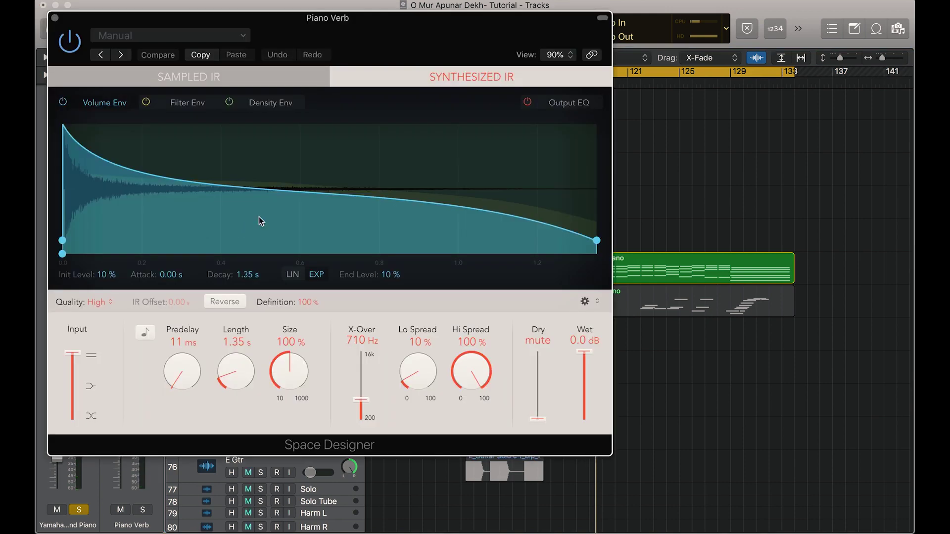
left_click(55, 19)
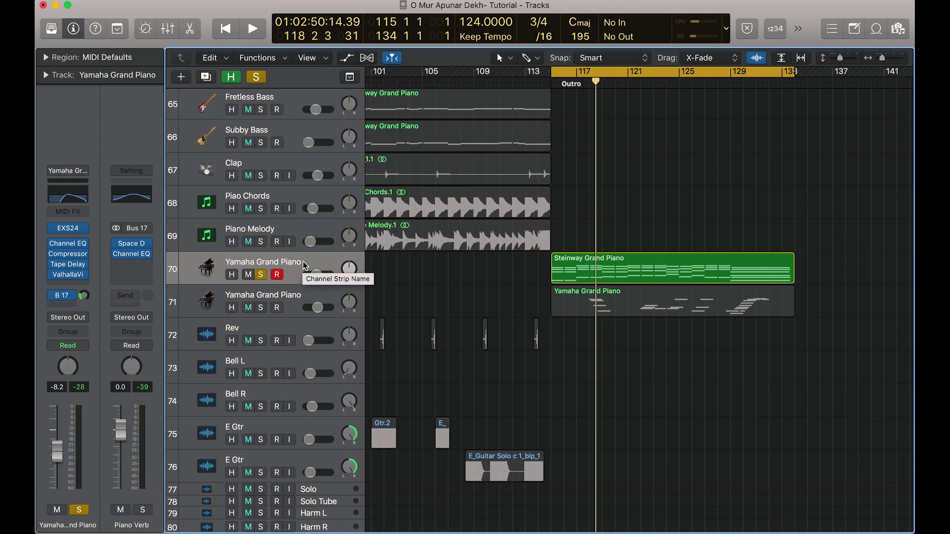
Solo the second Yamaha Grand Piano track 71 as well and play both pianos from bar 115.
left_click(293, 301)
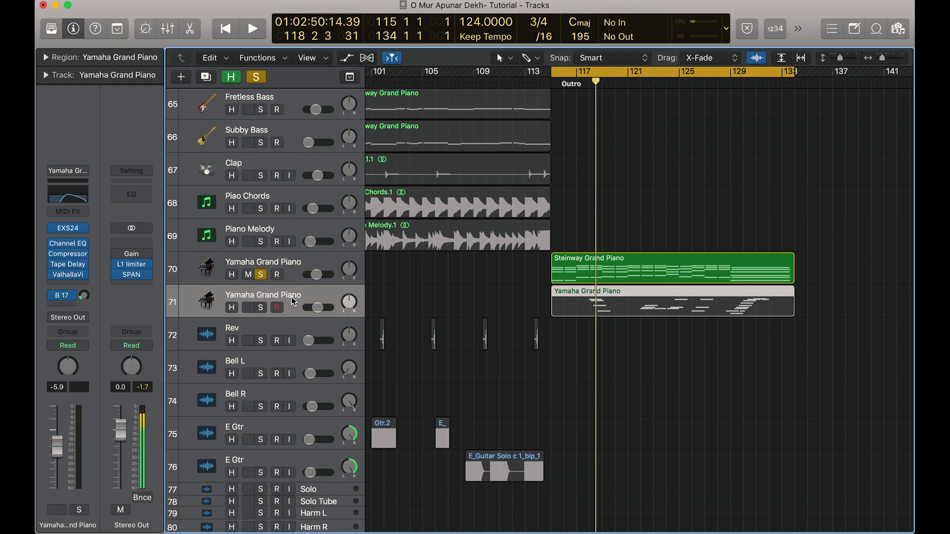
left_click(261, 308)
key("space")
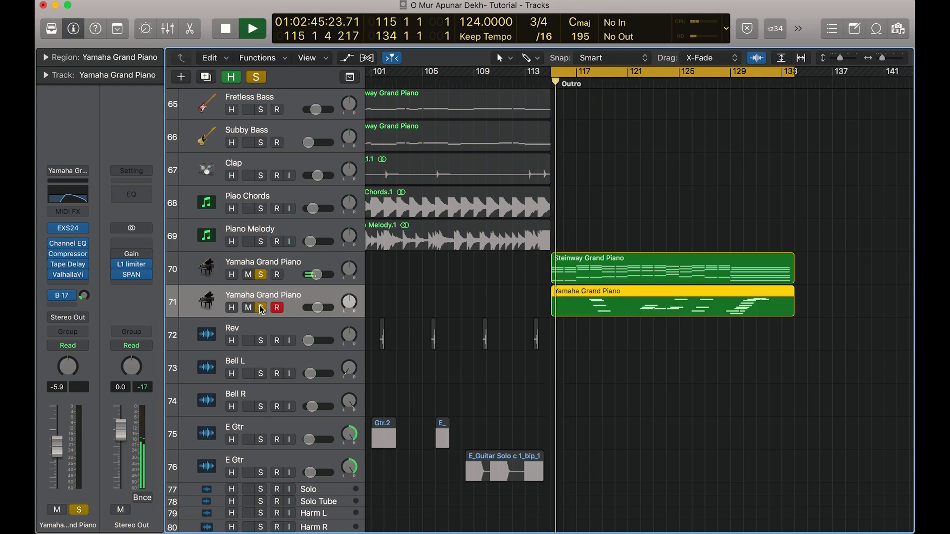
Solo the Rev Sarangi track 14 alongside both Yamaha Grand Pianos and play the parts together from bar 121.
left_click_drag(841, 58, 839, 58)
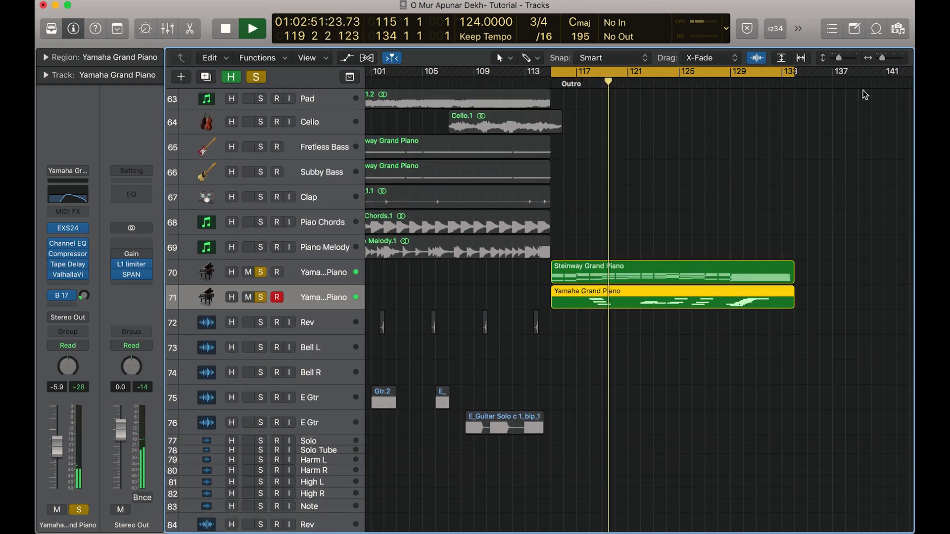
left_click_drag(840, 58, 837, 58)
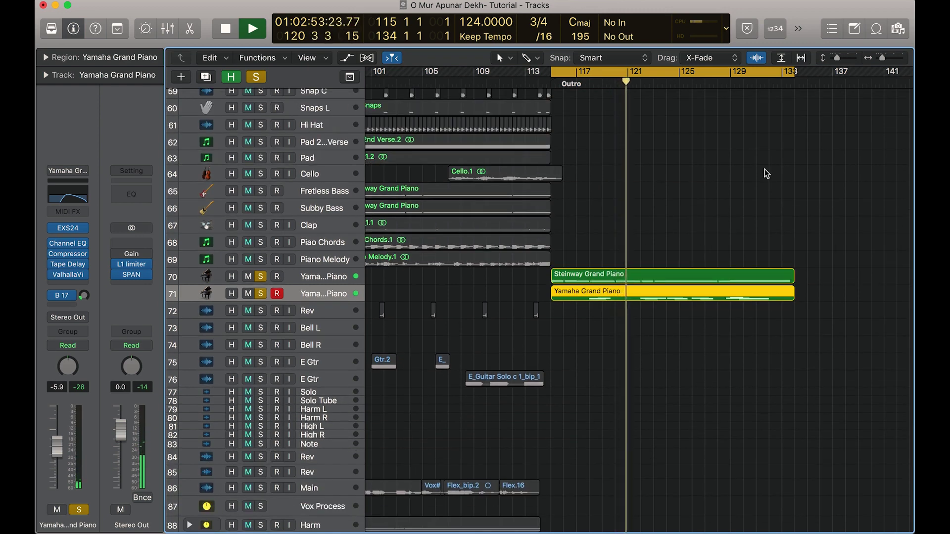
scroll(764, 169, "up", 10)
scroll(764, 169, "up", 4)
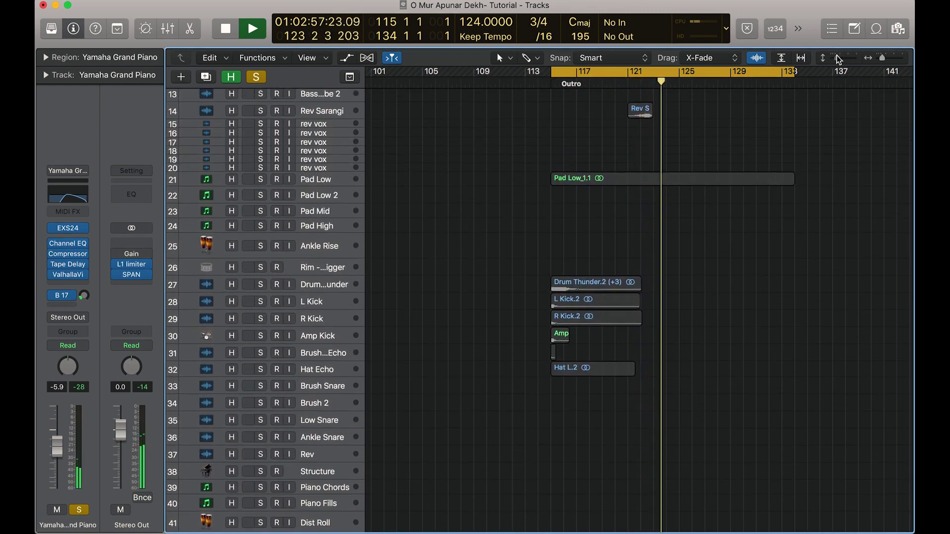
left_click_drag(837, 58, 837, 57)
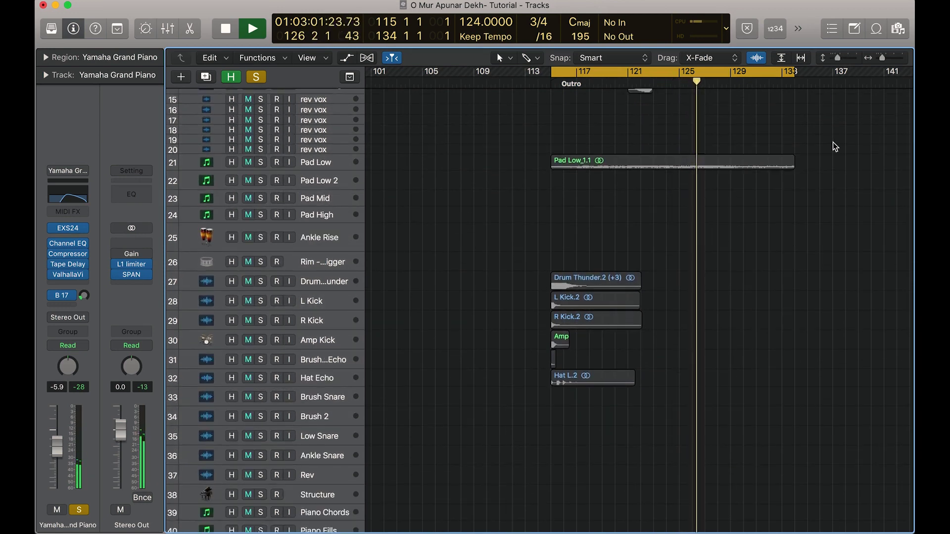
scroll(833, 142, "up", 5)
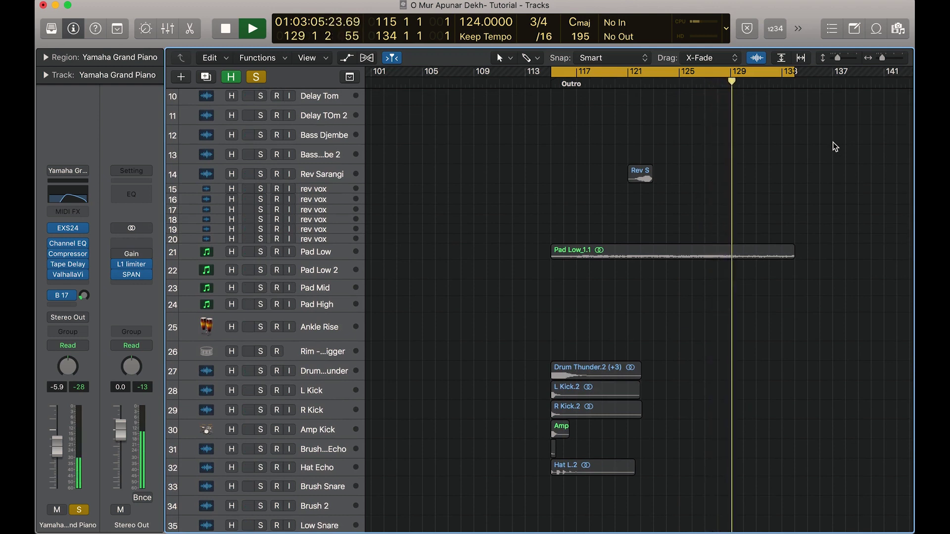
key("space")
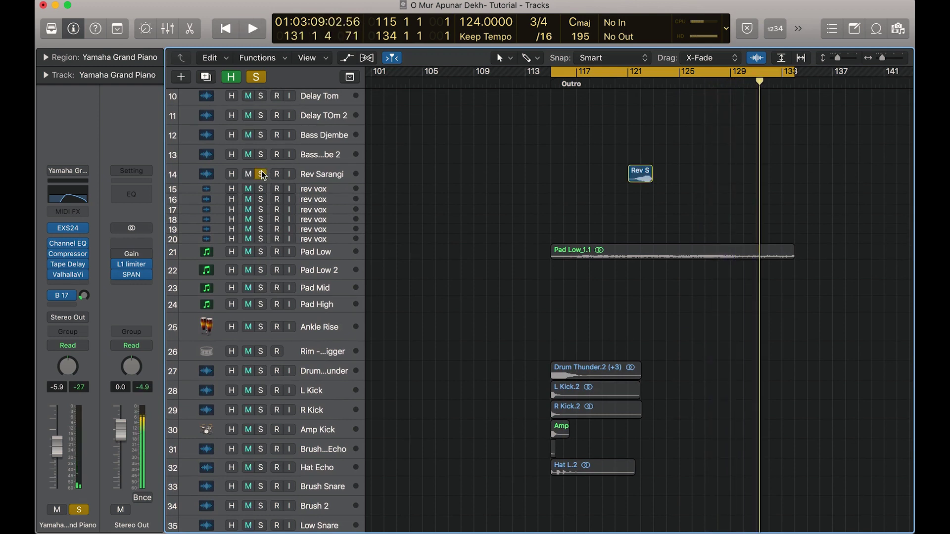
left_click(627, 84)
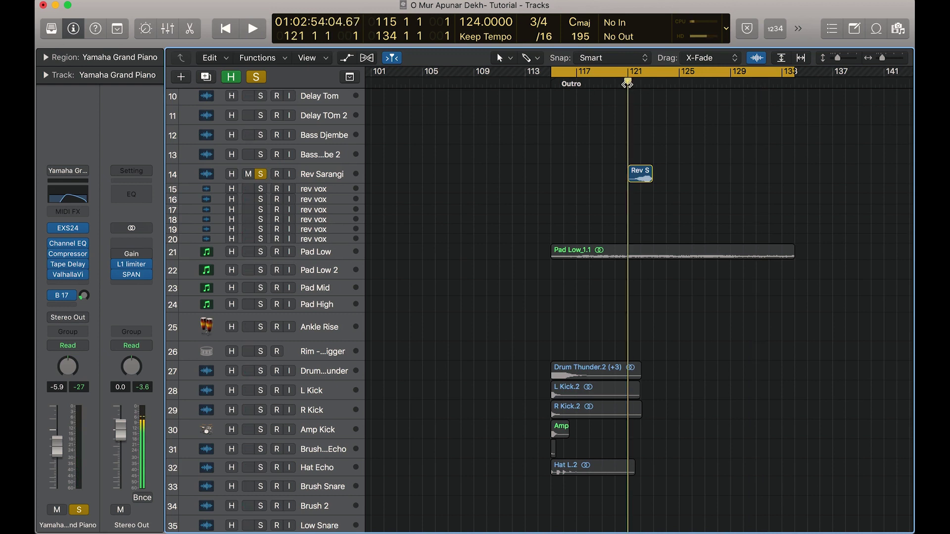
key("space")
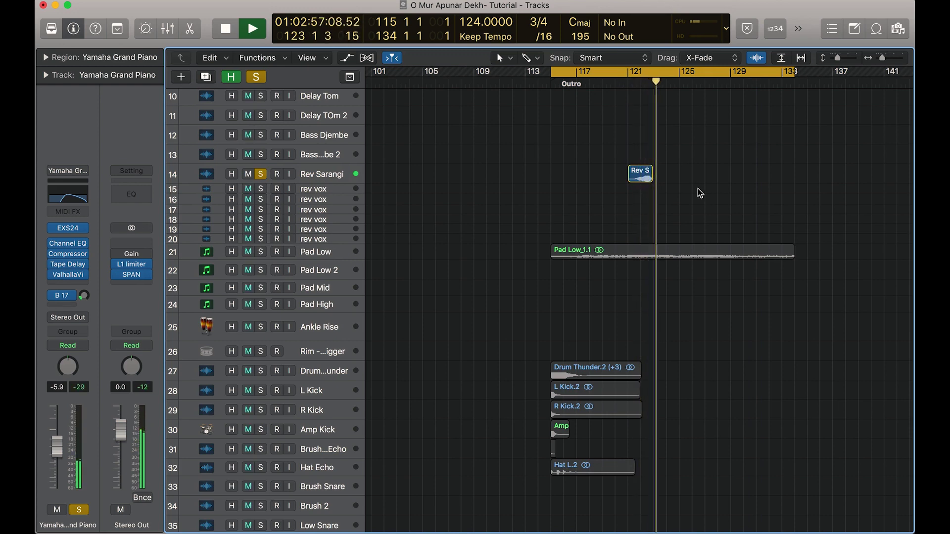
key("space")
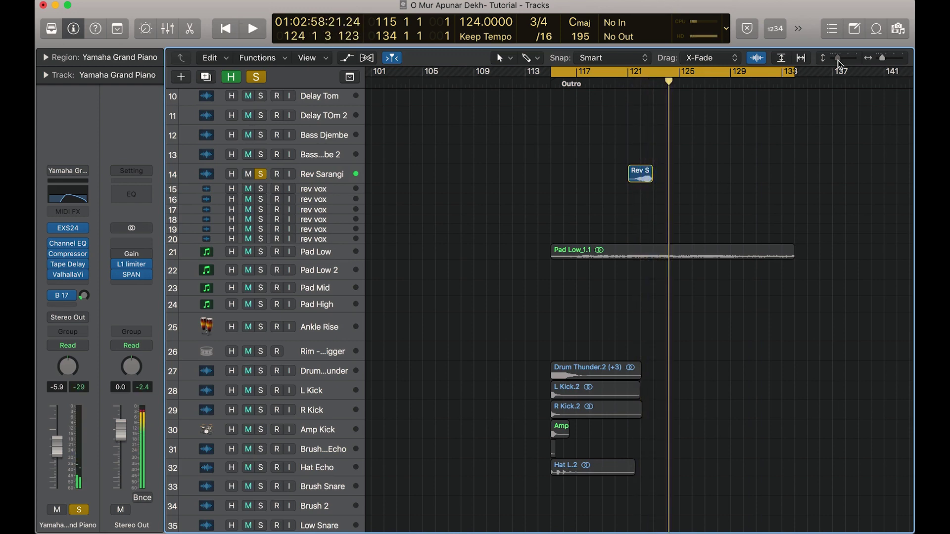
Play the full Outro mix from bar 115 with every solo off, muting the TB track during playback.
left_click_drag(838, 60, 832, 60)
scroll(388, 184, "down", 2)
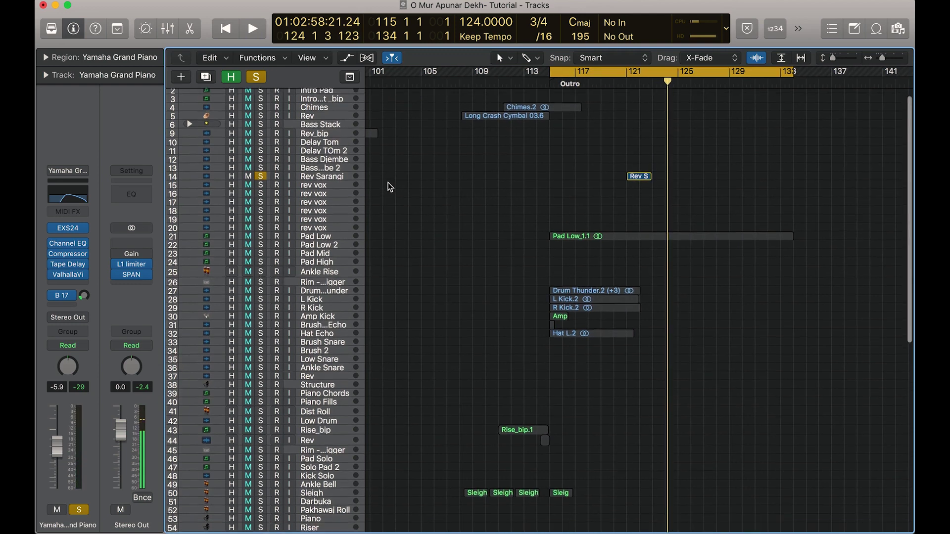
scroll(388, 183, "up", 2)
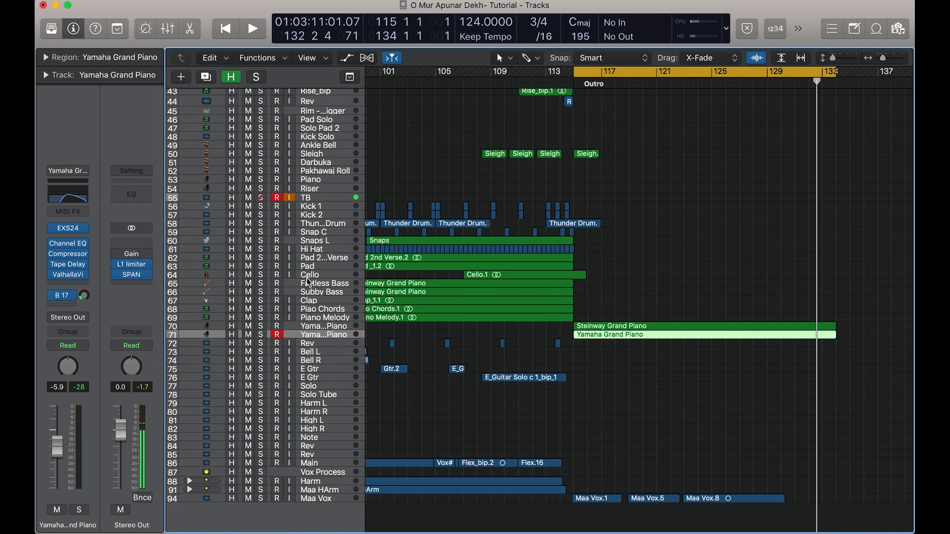
key("space")
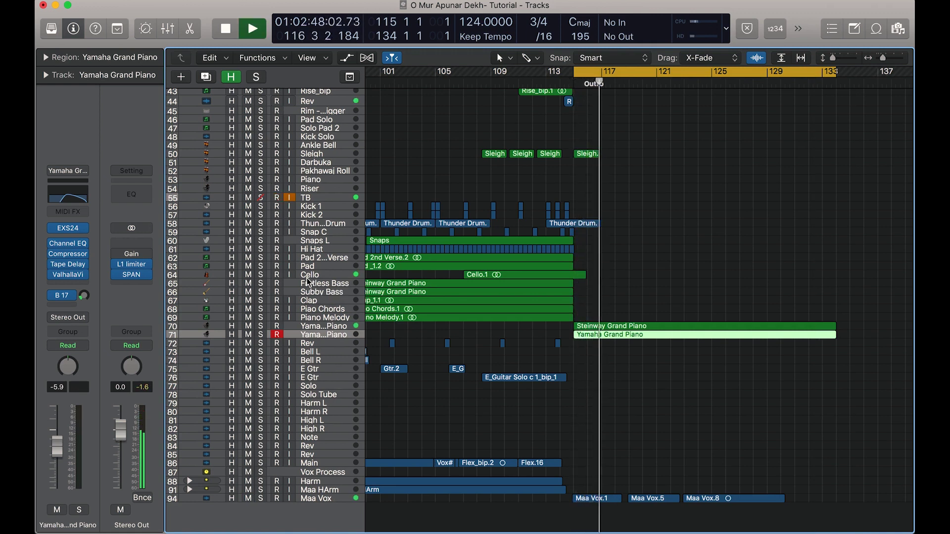
left_click(248, 197)
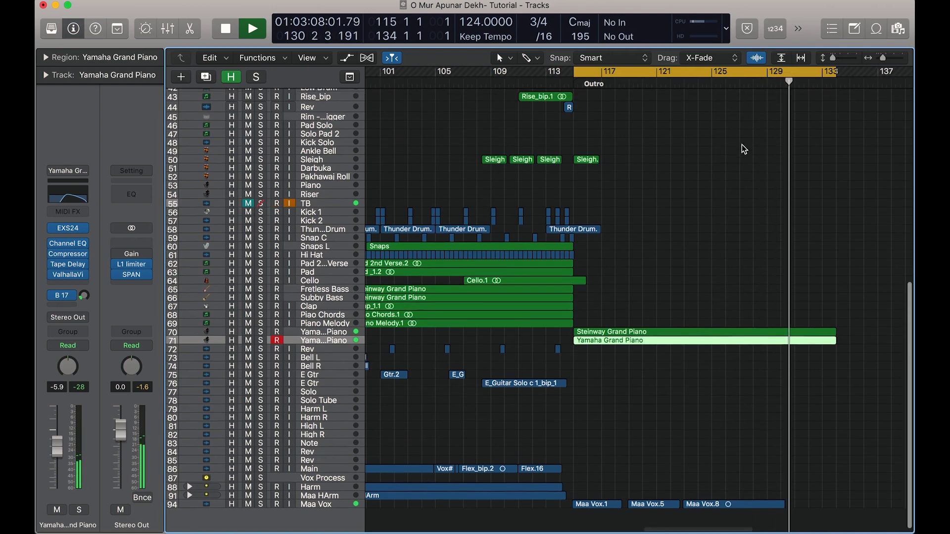
scroll(741, 148, "up", 1)
key("space")
Set the cycle range from bar 64 to bar 134, covering the Solo, Chorus and Outro, and start playback.
scroll(655, 202, "down", 5)
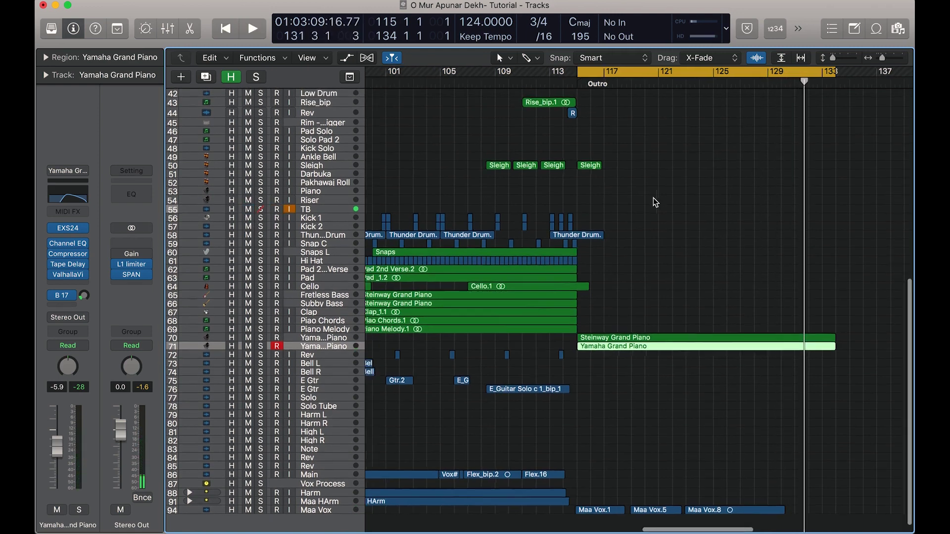
scroll(655, 202, "down", 4)
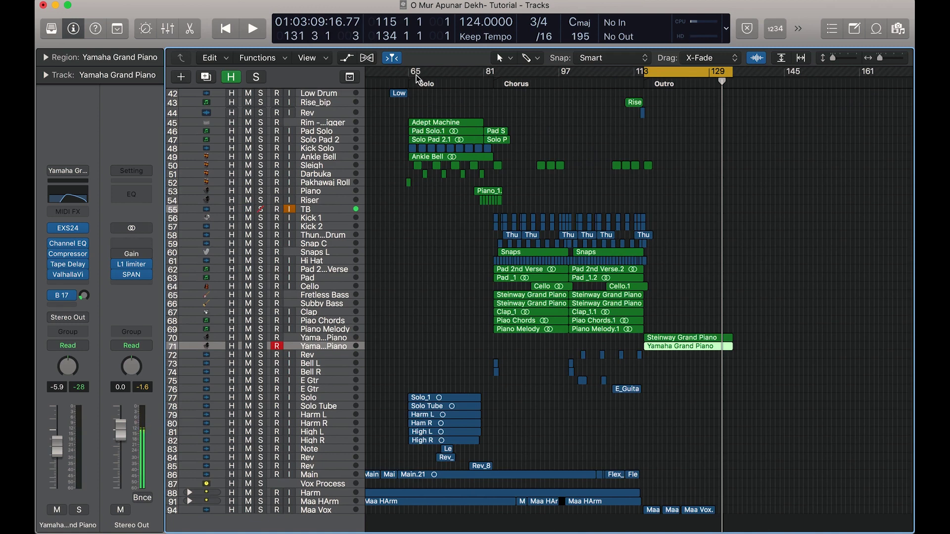
left_click_drag(415, 75, 733, 109)
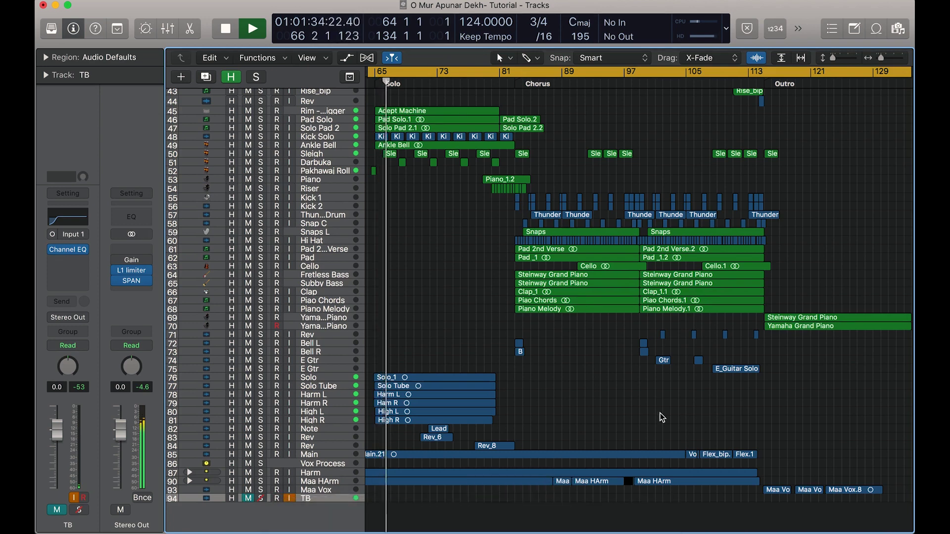
Examine the tracks of the Solo and Chorus sections while the full mix plays with TB muted.
scroll(661, 418, "left", 5)
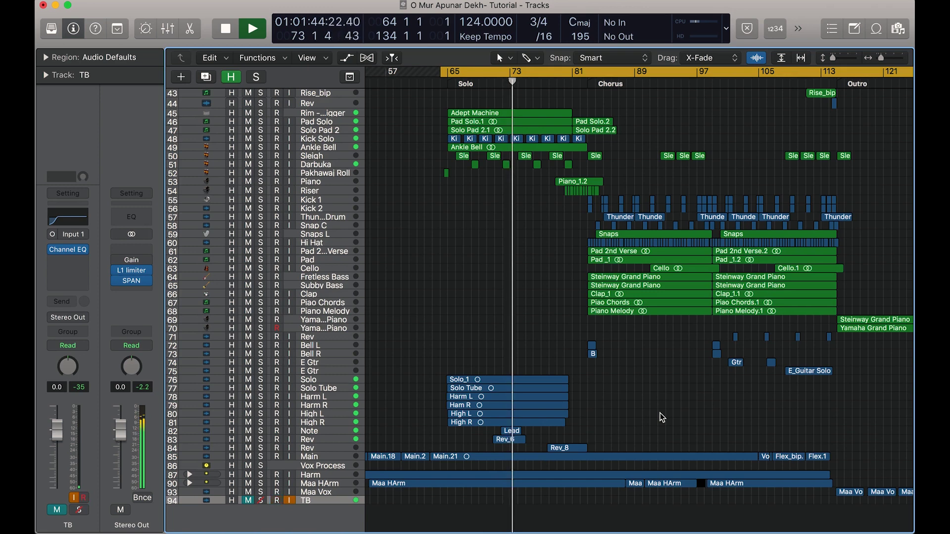
scroll(659, 412, "down", 5)
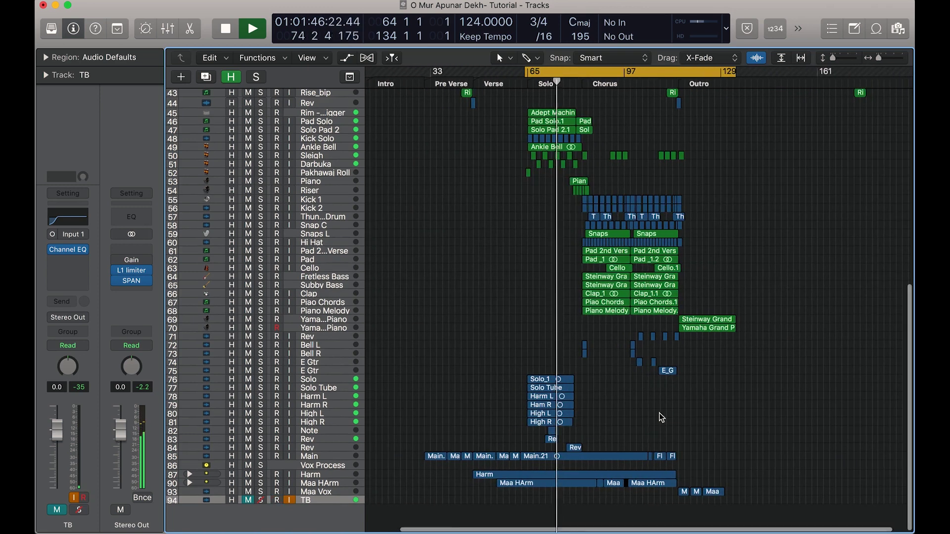
scroll(659, 412, "up", 2)
scroll(659, 412, "up", 8)
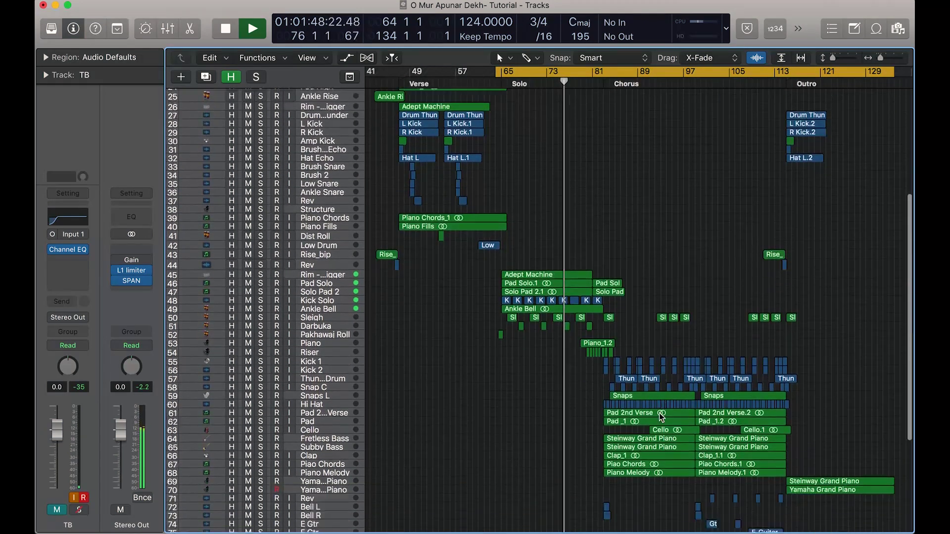
scroll(658, 413, "down", 9)
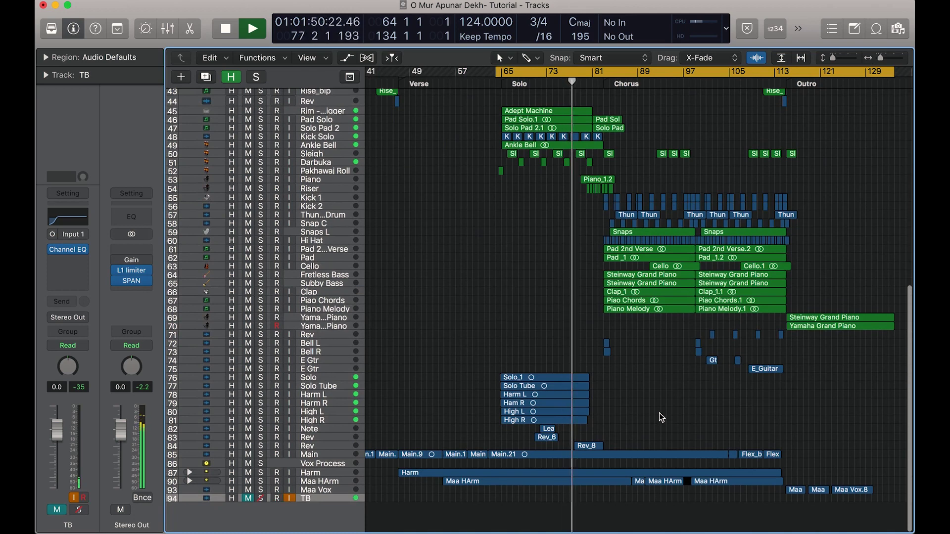
scroll(661, 417, "down", 1)
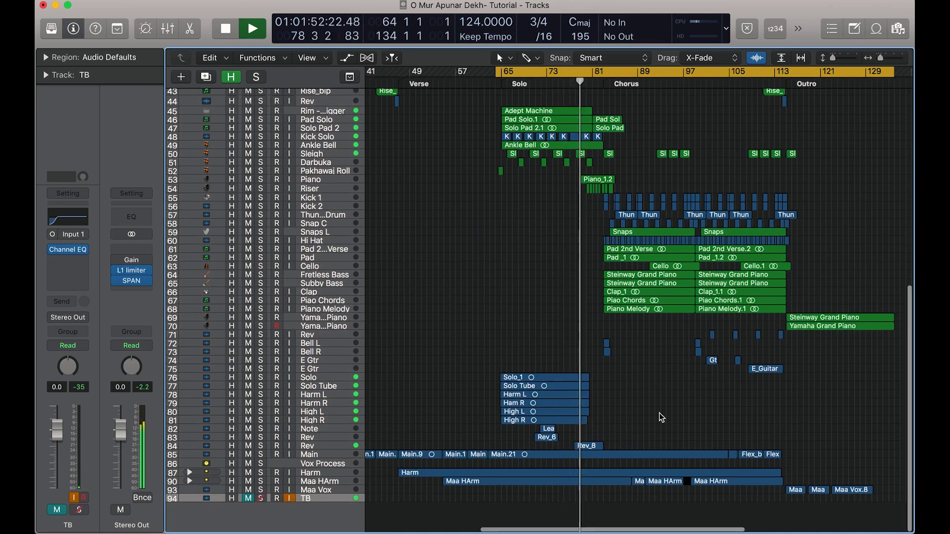
key("ctrl+Right")
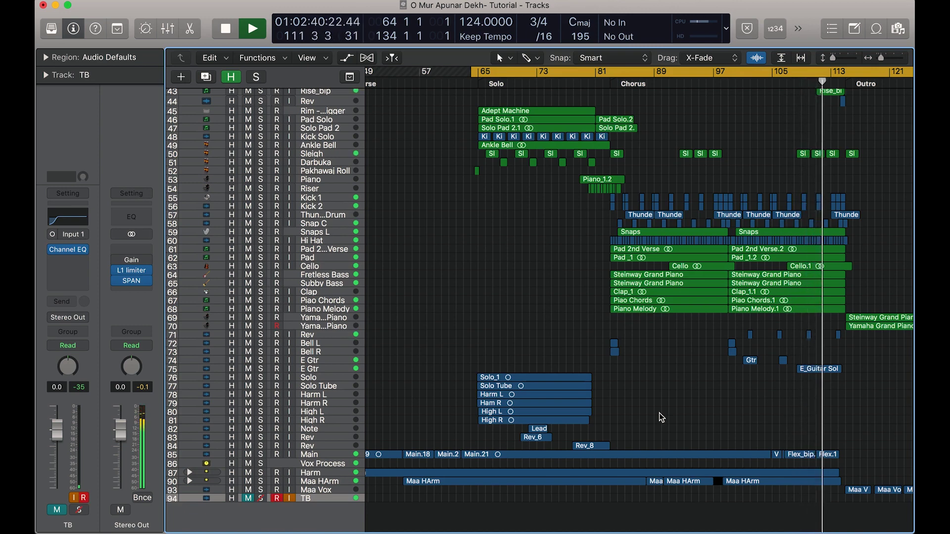
Follow the Outro's drum, piano and Maa Vox tracks during full-mix playback, unmute the TB track and stop playback.
scroll(659, 413, "up", 2)
scroll(659, 413, "right", 2)
scroll(659, 412, "up", 4)
scroll(659, 412, "right", 3)
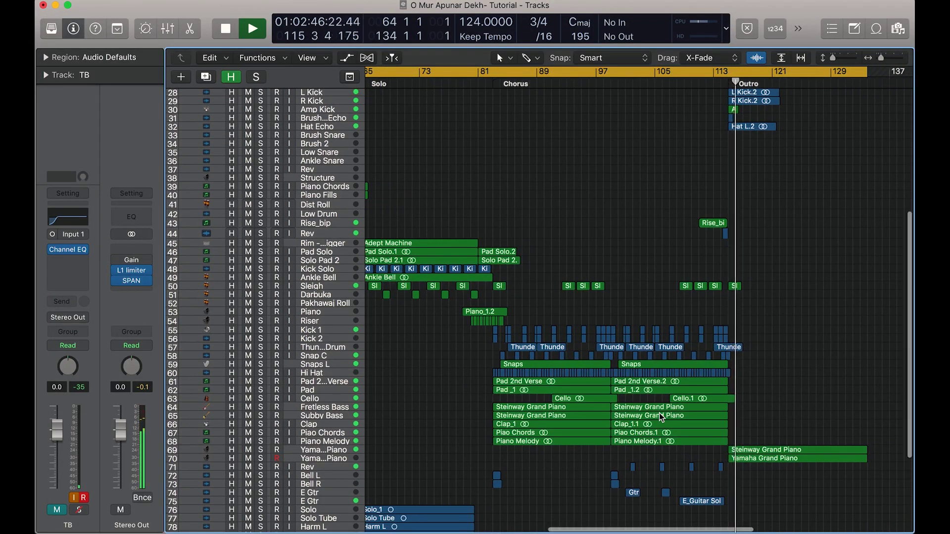
scroll(659, 412, "down", 4)
scroll(659, 412, "down", 2)
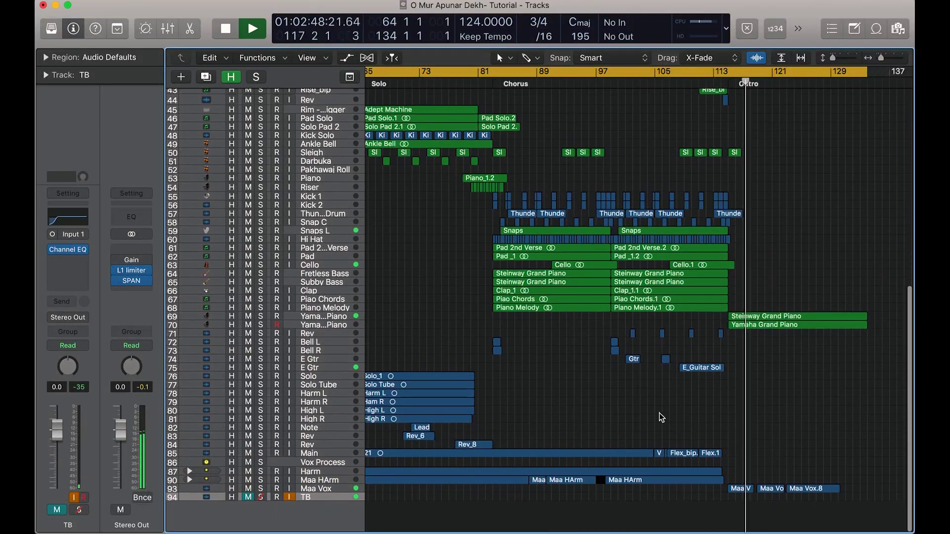
scroll(659, 413, "down", 5)
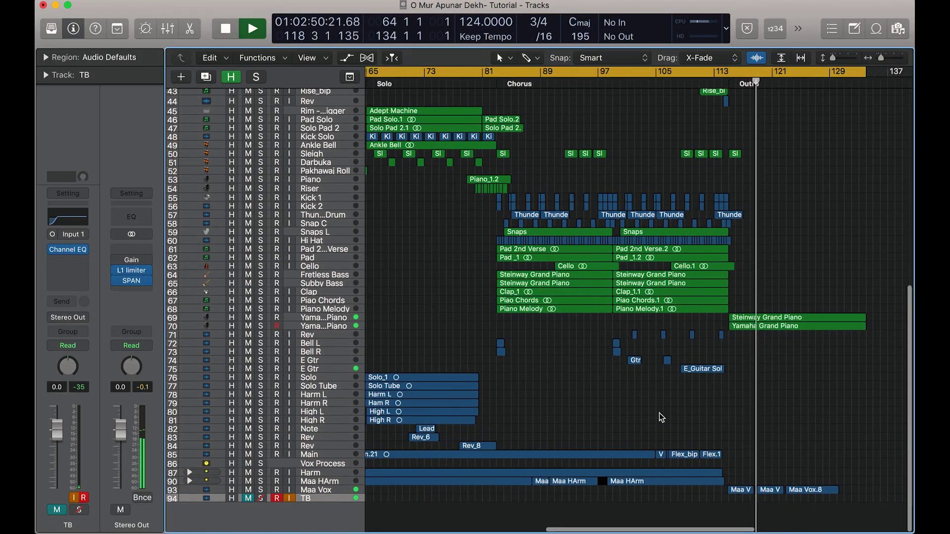
scroll(659, 413, "up", 6)
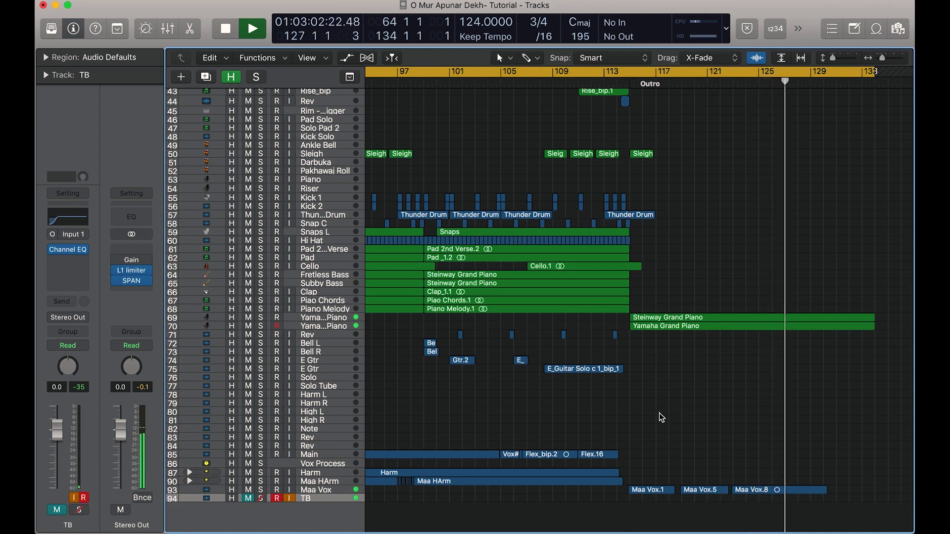
left_click(248, 499)
key("space")
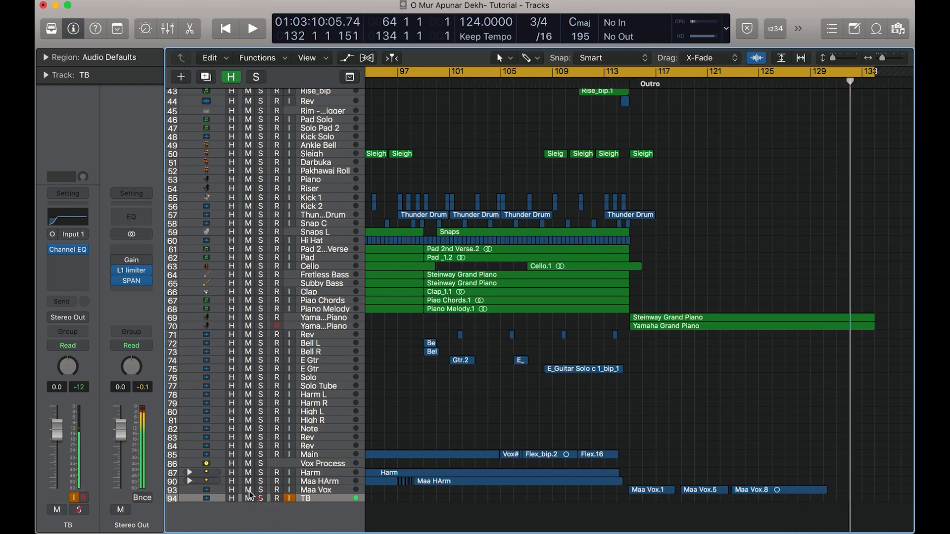
Look over the arrangement from the Solo to the Outro, from the Intro Pad track down to TB.
key("super+Left")
key("super+Left")
key("super+Left")
key("super+Left")
key("super+Right")
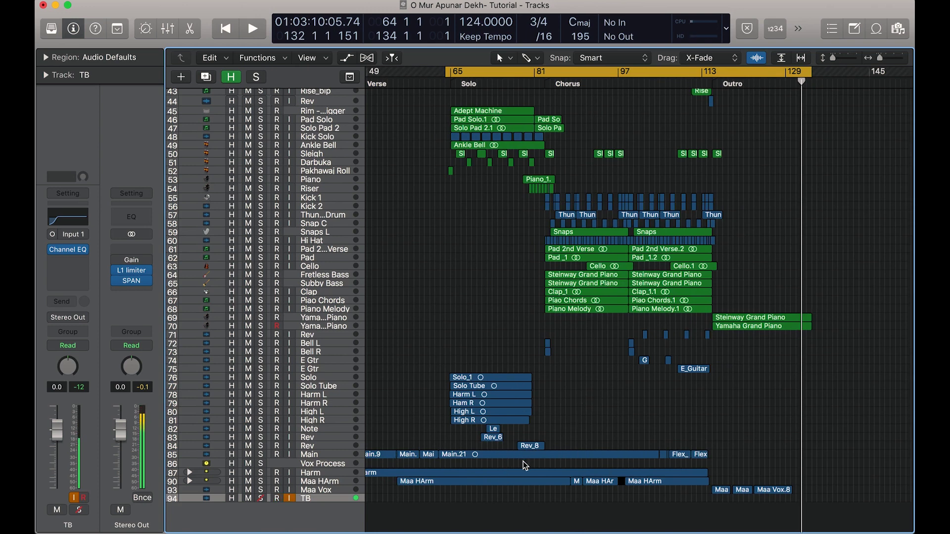
scroll(523, 461, "up", 5)
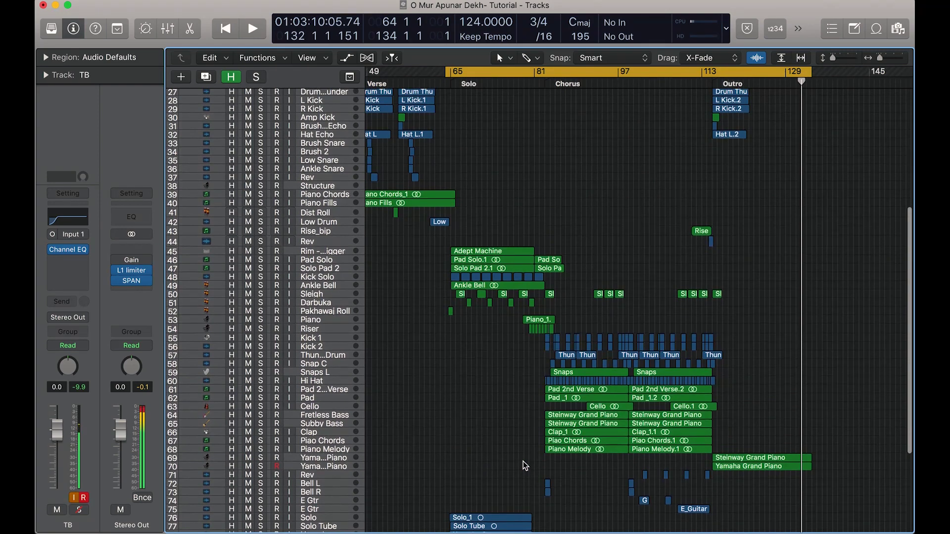
scroll(523, 463, "up", 8)
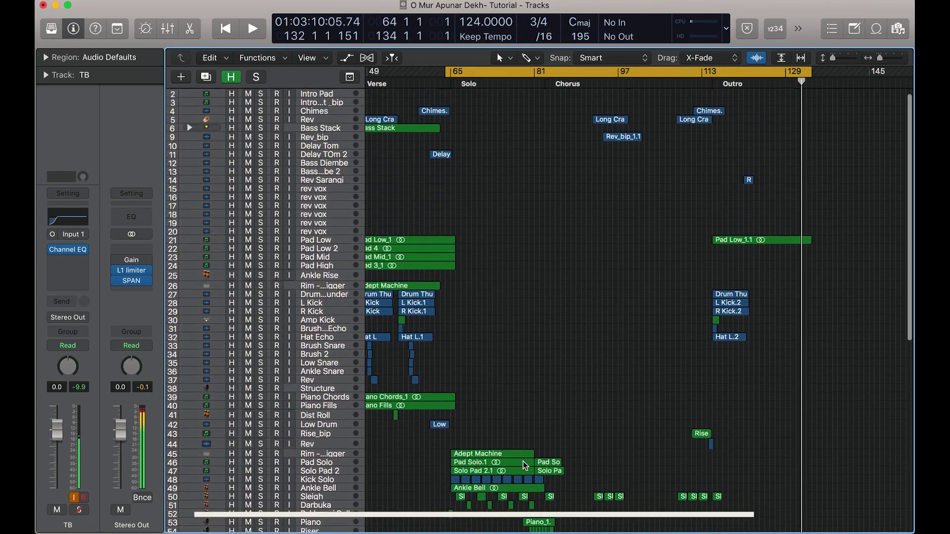
scroll(526, 465, "down", 13)
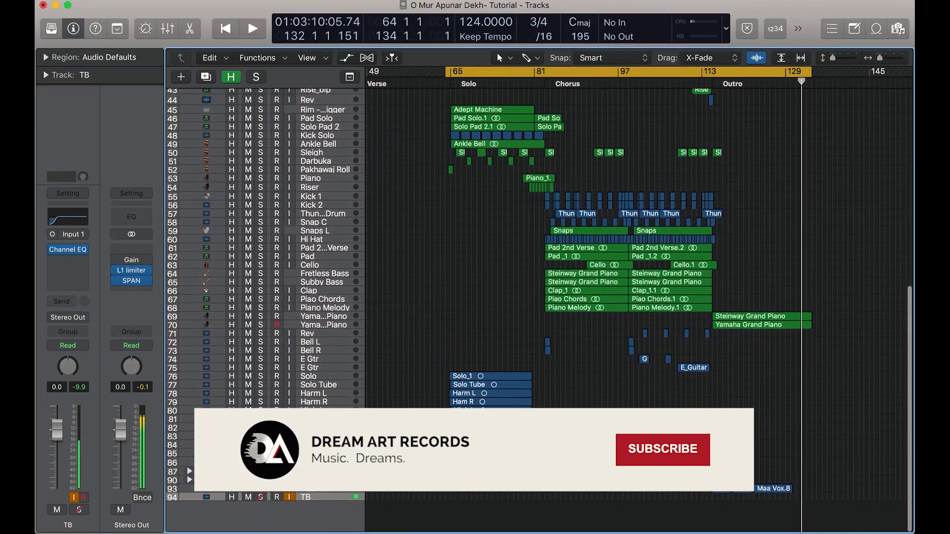